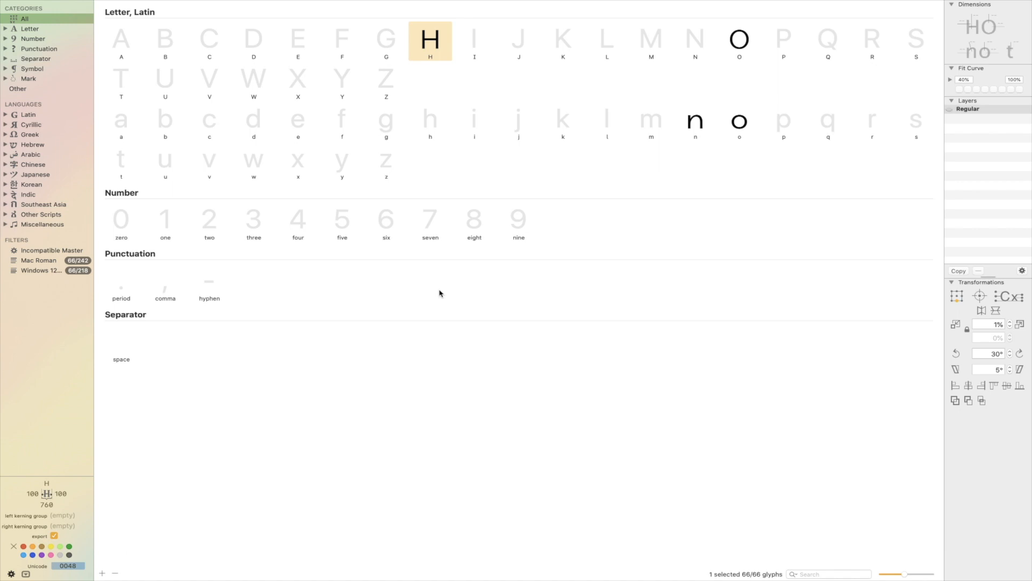
# Open the lowercase n in the editor, set three n's in a row, and activate the middle one for outline editing.
pyautogui.click(699, 126)
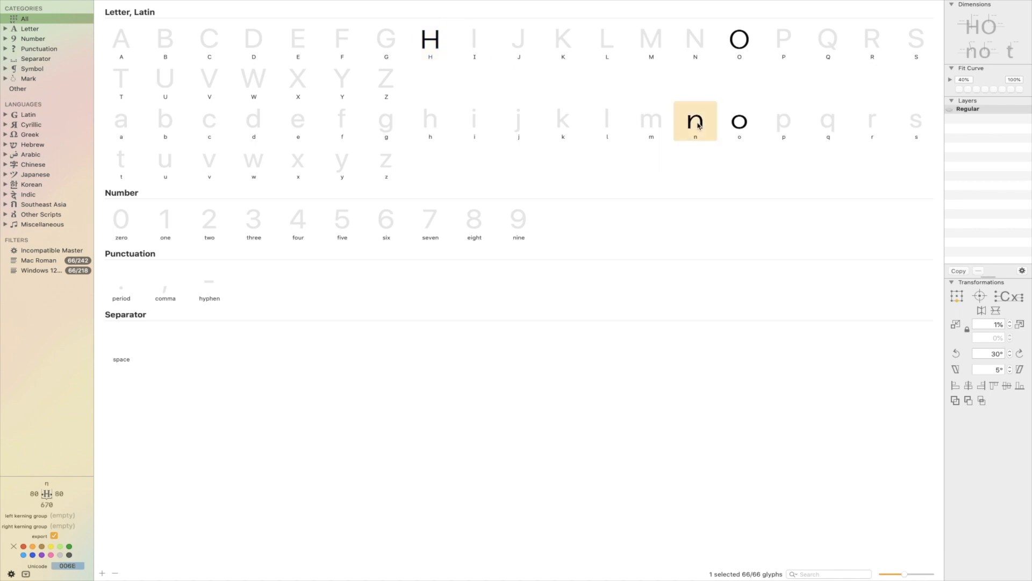
pyautogui.doubleClick(699, 125)
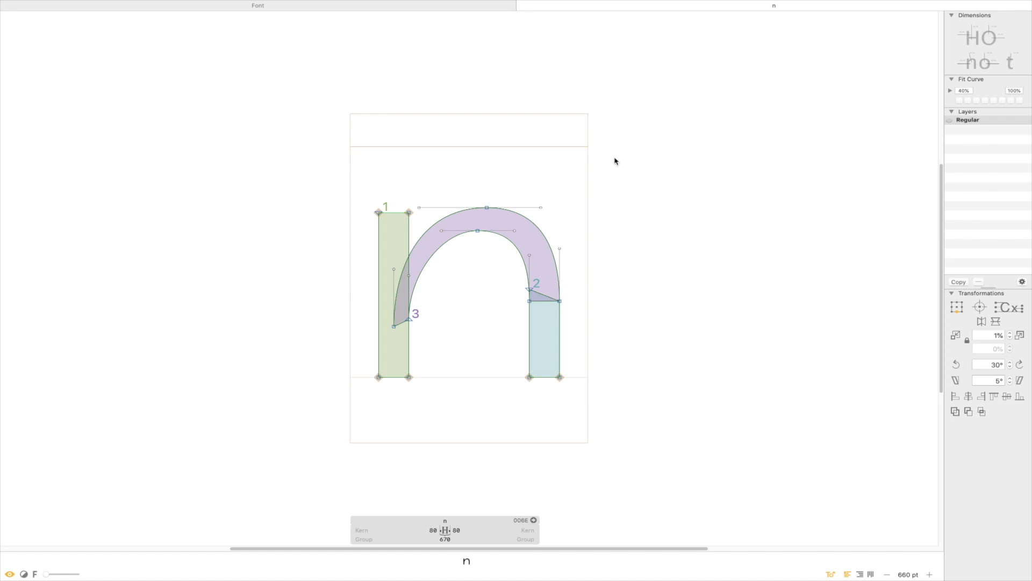
pyautogui.write('tn')
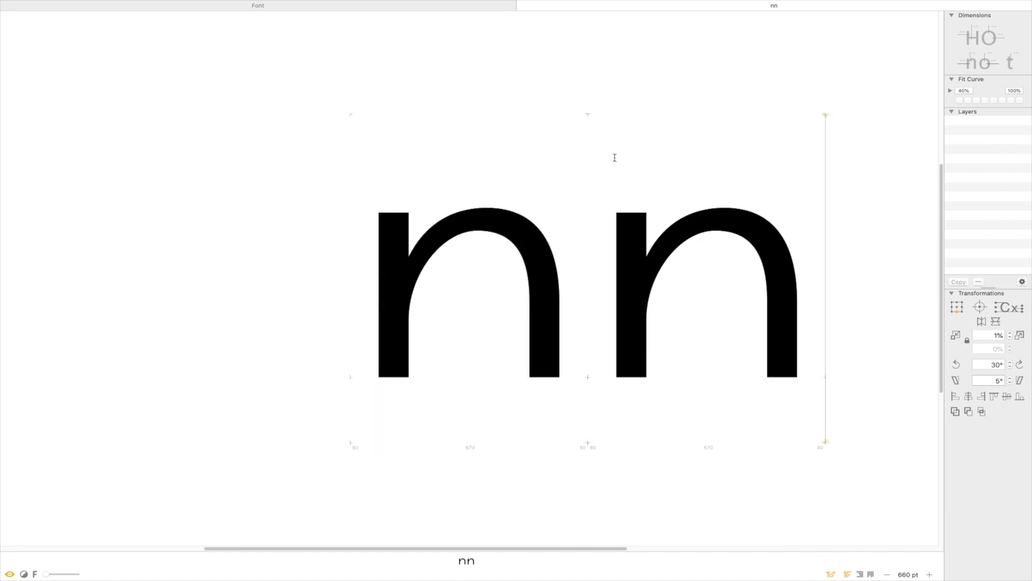
pyautogui.write('n')
pyautogui.doubleClick(579, 282)
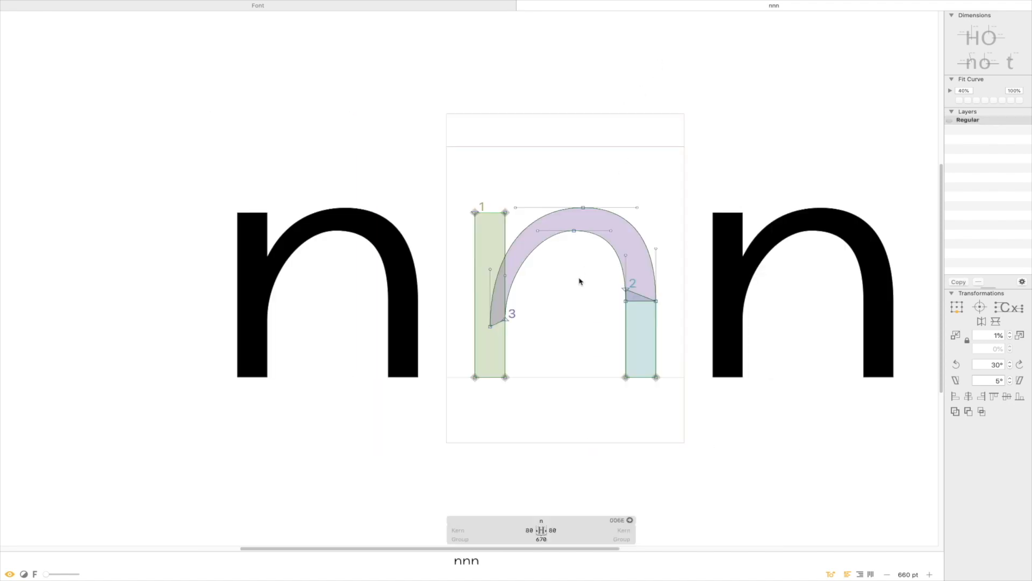
pyautogui.press('space')
pyautogui.moveTo(664, 212); pyautogui.dragTo(567, 183)
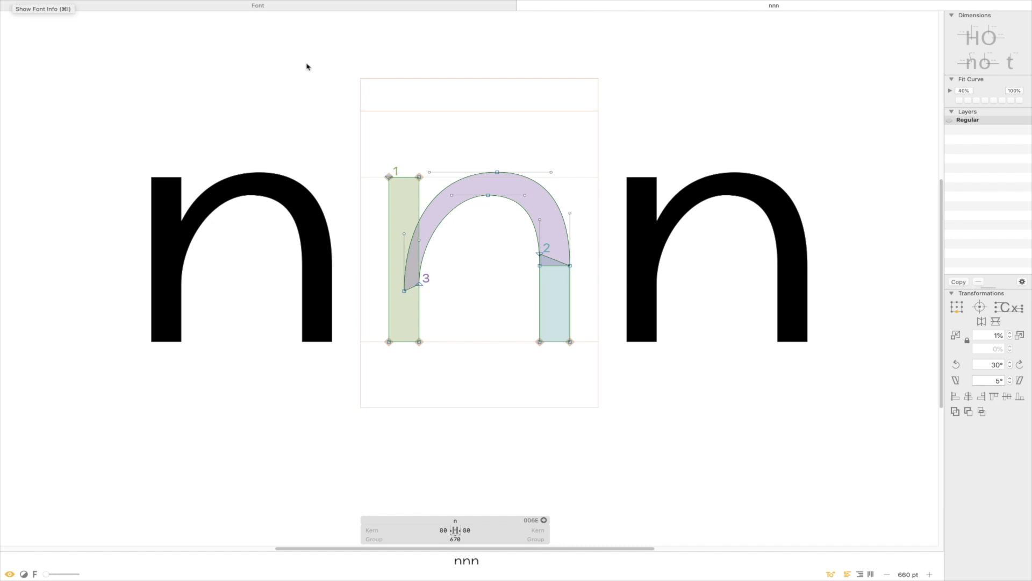
# Add a second master in the font info and give it the boldest regular-width n icon.
pyautogui.click(22, 1)
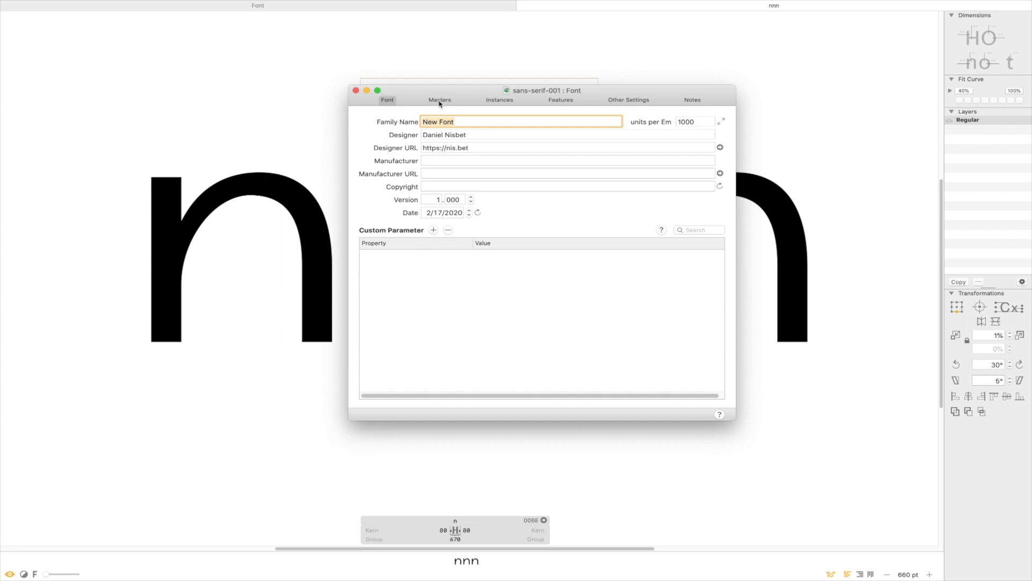
pyautogui.click(441, 102)
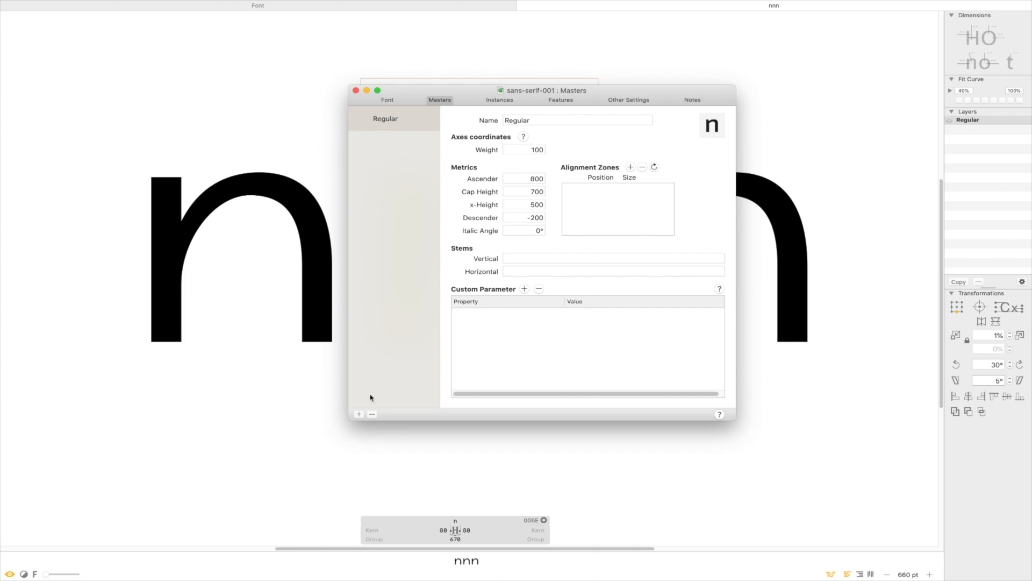
pyautogui.click(359, 414)
pyautogui.click(372, 423)
pyautogui.click(416, 136)
pyautogui.click(712, 125)
pyautogui.click(712, 227)
pyautogui.click(627, 136)
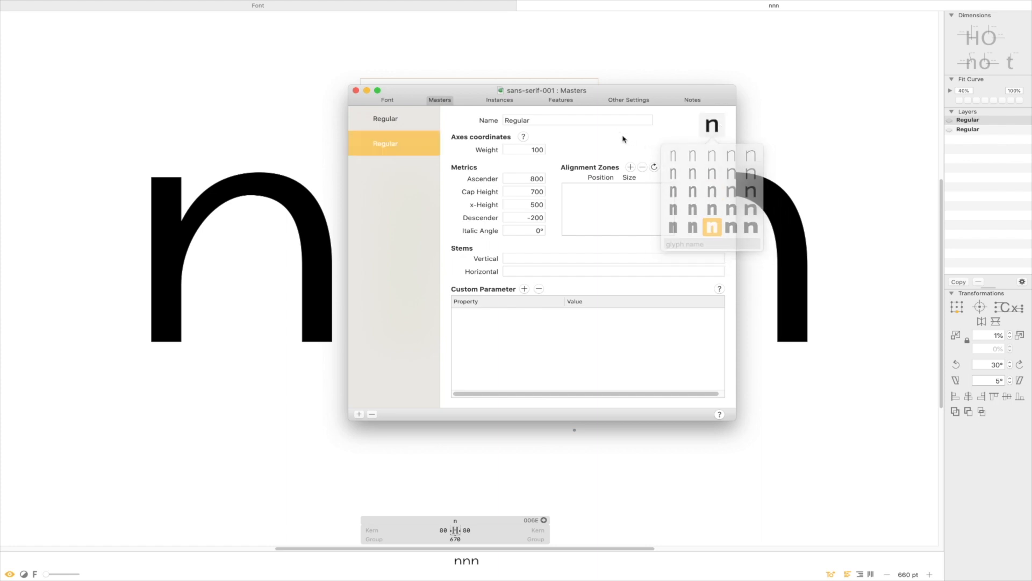
# Name the new master Bold, set its weight coordinate to 900, and close the font info.
pyautogui.click(556, 119)
pyautogui.write('Bold')
pyautogui.press('Tab')
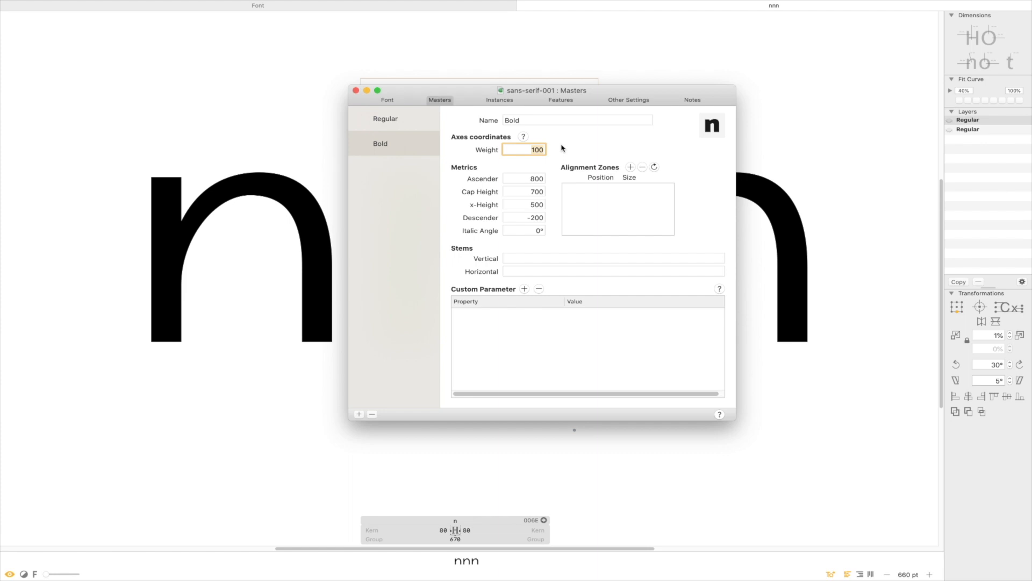
pyautogui.write('900')
pyautogui.press('Return')
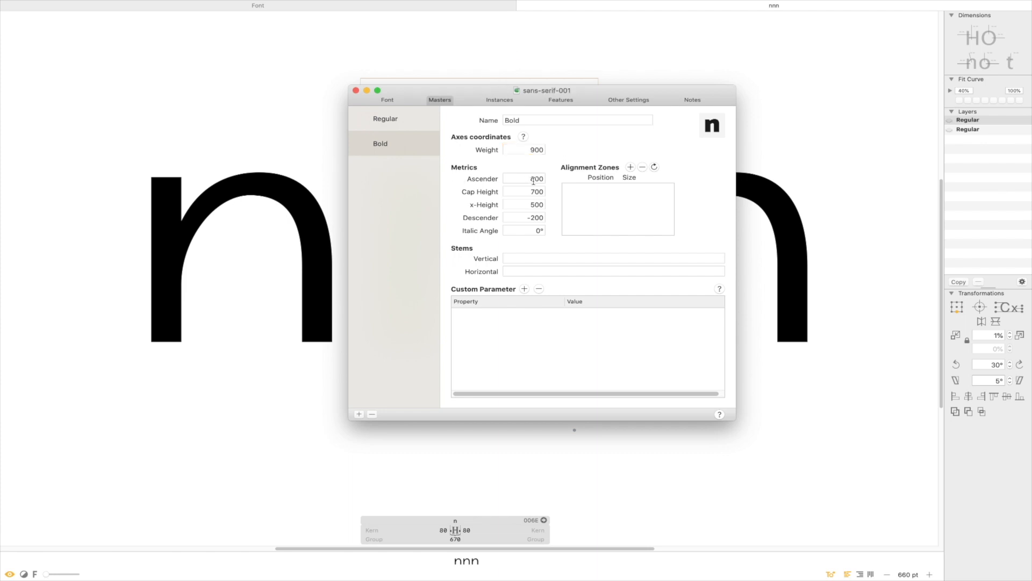
pyautogui.click(387, 100)
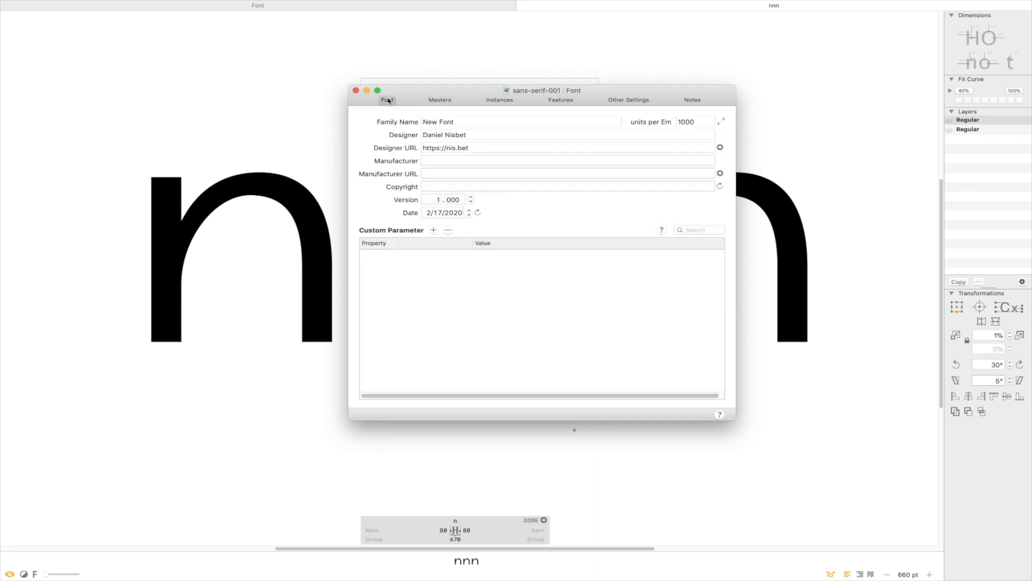
pyautogui.click(356, 90)
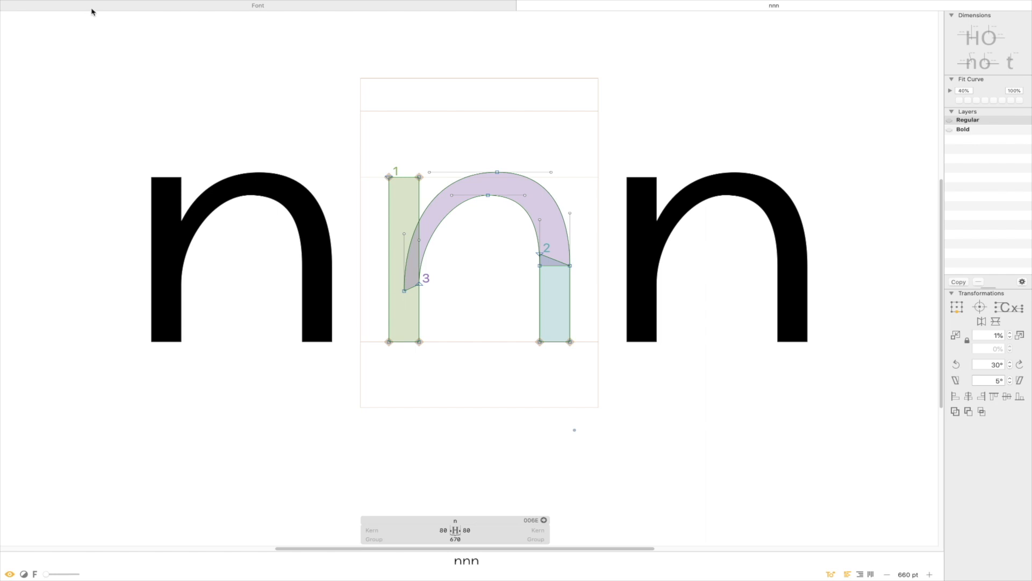
# Copy all outlines of the middle n from the Regular master into its empty Bold master.
pyautogui.press('super+2')
pyautogui.press('super+1')
pyautogui.press('super+2')
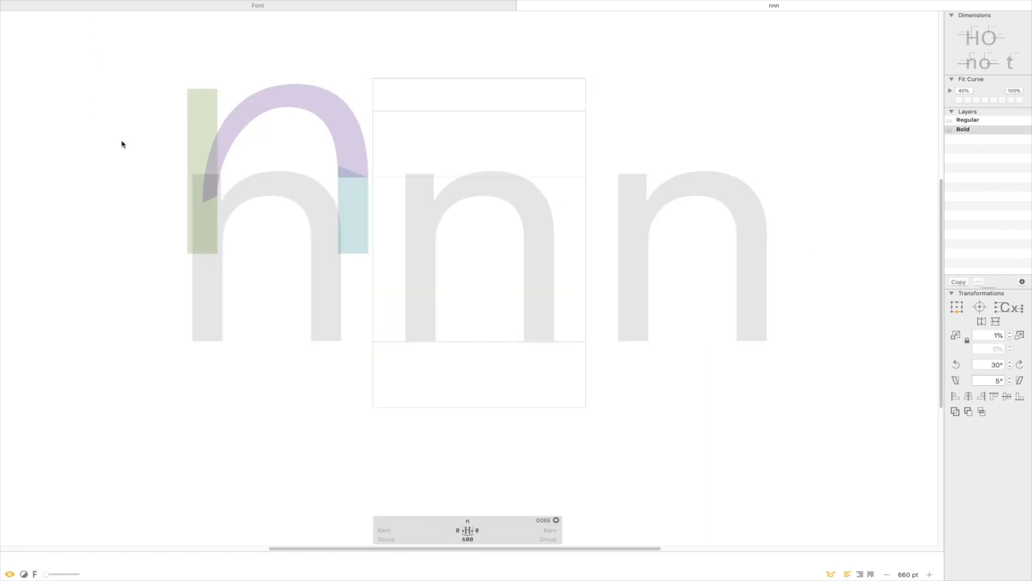
pyautogui.press('super+1')
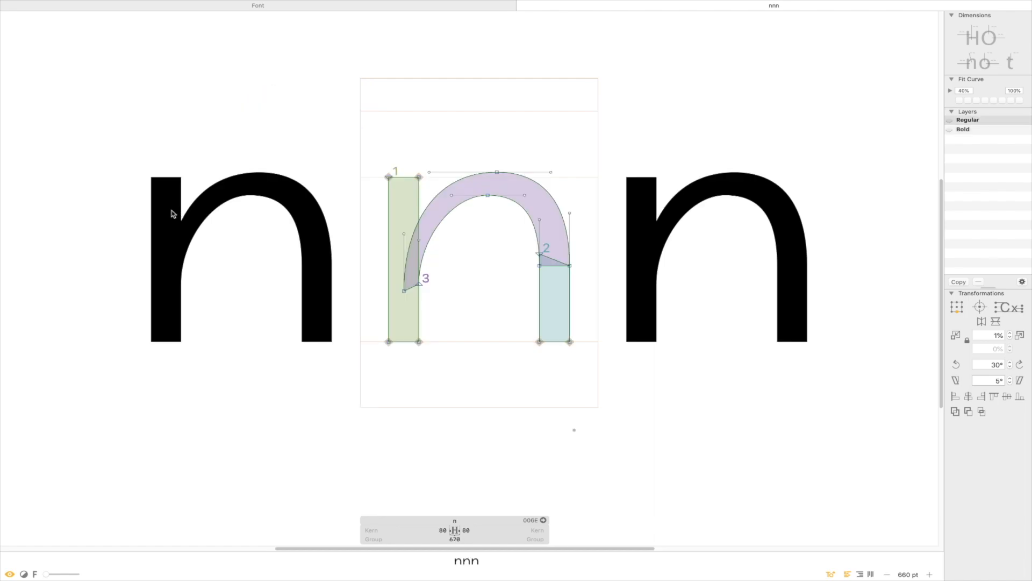
pyautogui.press('super+2')
pyautogui.press('super+1')
pyautogui.moveTo(366, 129); pyautogui.dragTo(614, 391)
pyautogui.press('super+2')
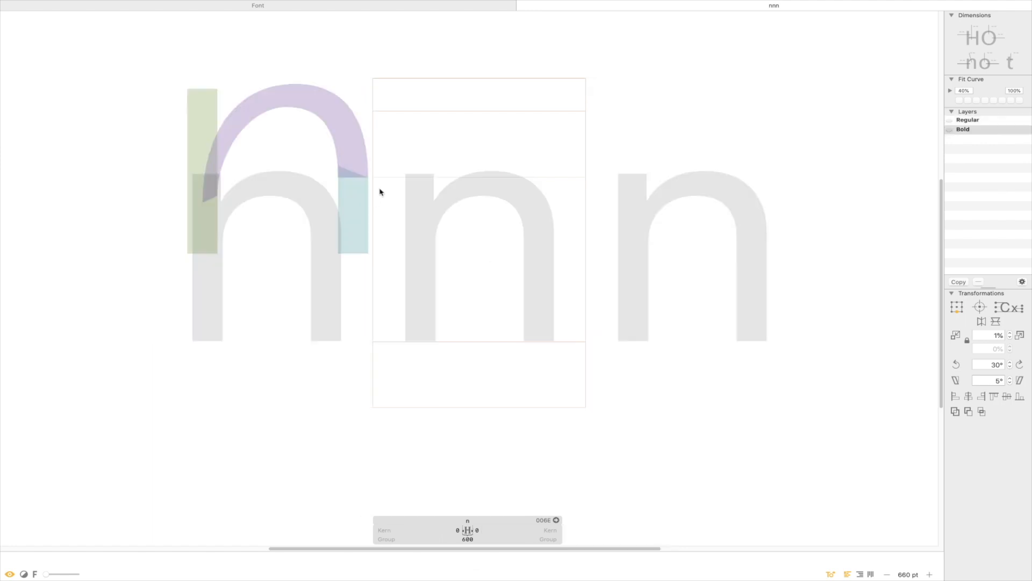
pyautogui.press('super+1')
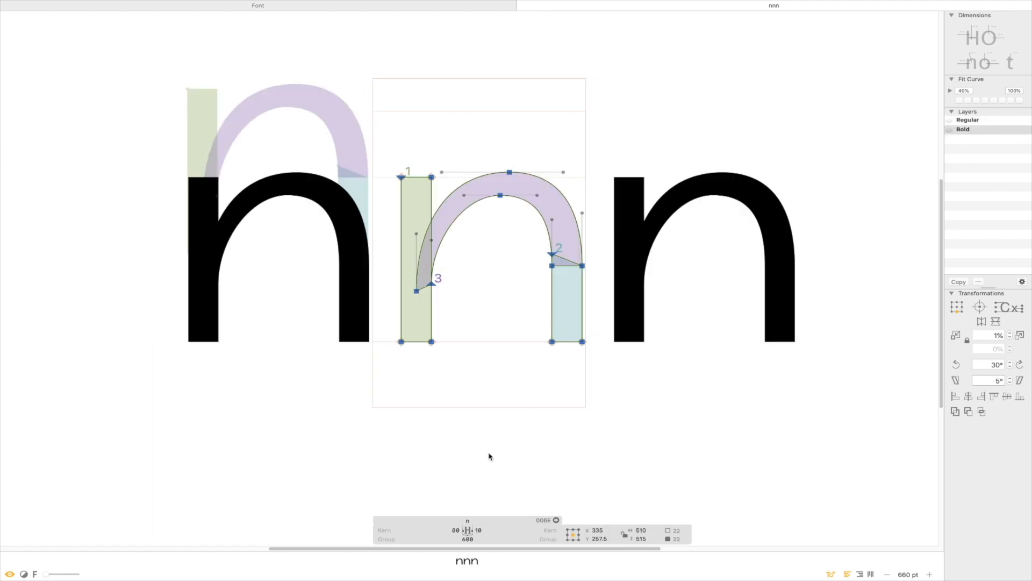
# Set the right sidebearing of the Bold n to 80.
pyautogui.click(478, 531)
pyautogui.write('80')
pyautogui.press('Return')
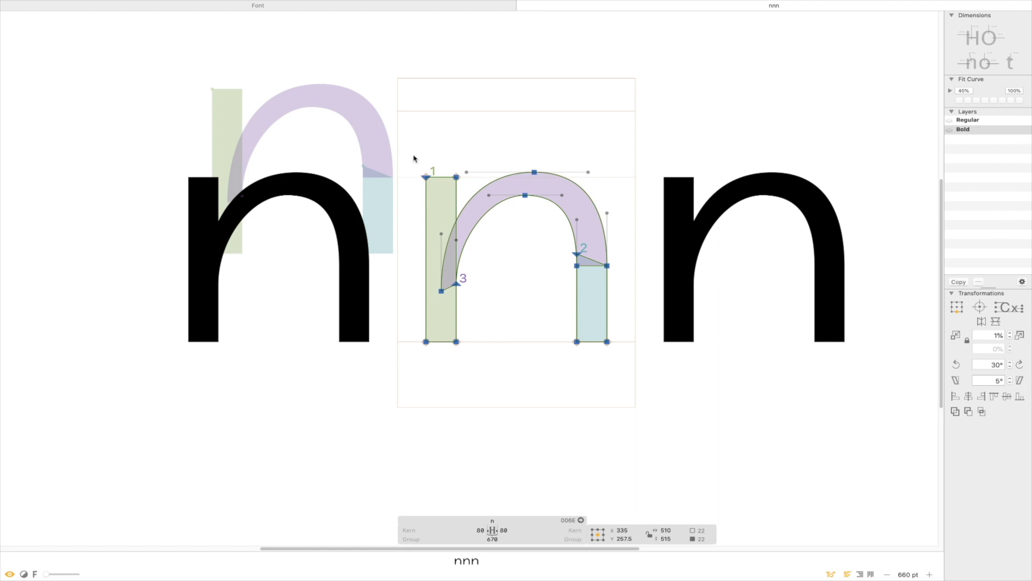
# Measure the Bold n's left stem and thicken it to 135 units by moving its left edge 50 units outward.
pyautogui.moveTo(412, 146); pyautogui.dragTo(430, 370)
pyautogui.press('l')
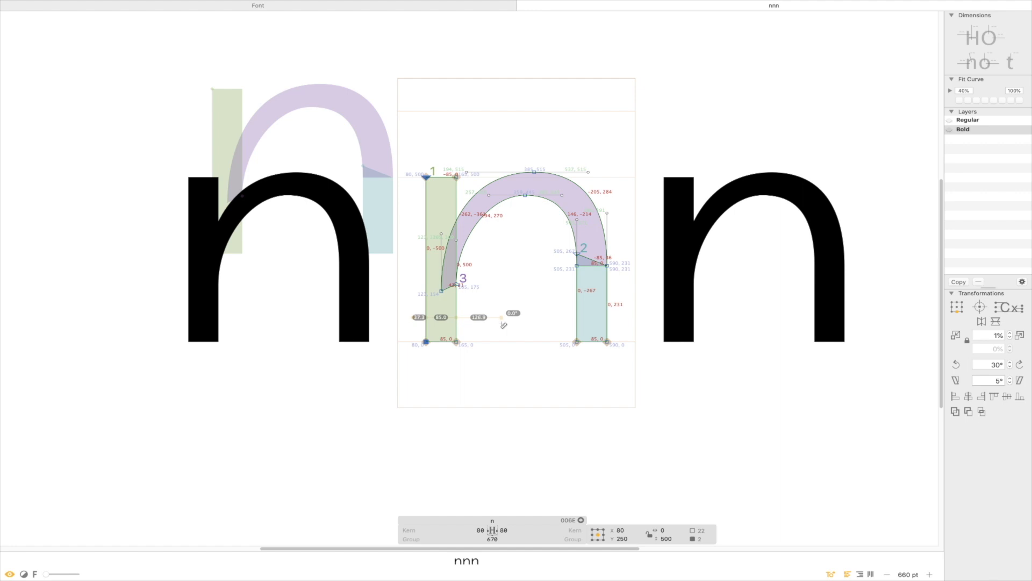
pyautogui.moveTo(501, 323); pyautogui.dragTo(504, 320)
pyautogui.press('v')
pyautogui.moveTo(405, 125); pyautogui.dragTo(436, 387)
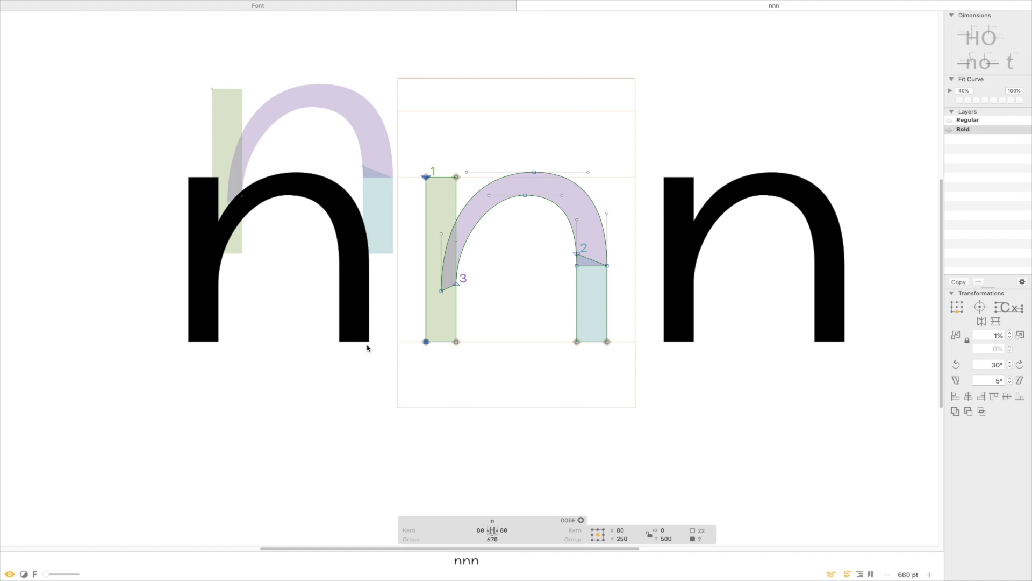
pyautogui.hotkey('shift', 'Left')
pyautogui.hotkey('shift', 'Left')
pyautogui.hotkey('shift', 'Left')
pyautogui.hotkey('shift', 'Left')
pyautogui.hotkey('shift', 'Left')
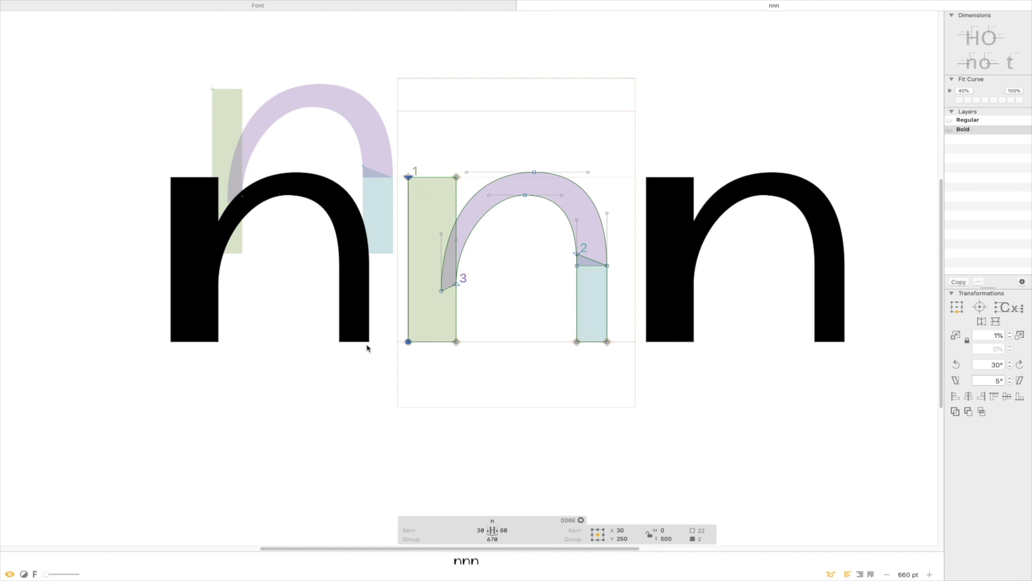
pyautogui.press('l')
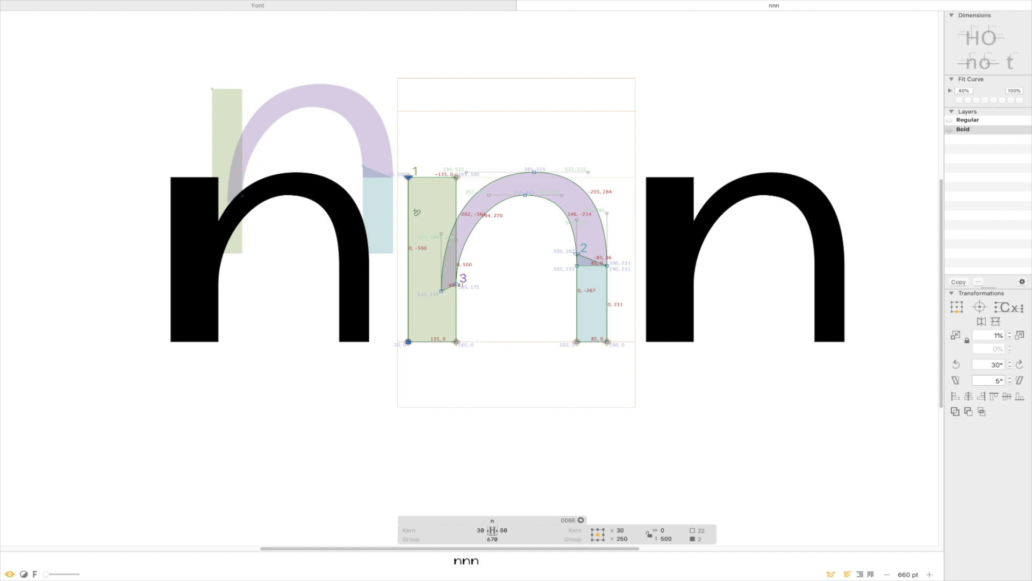
# Thicken the right stem of the Bold n by moving its outer edge nodes 50 units outward.
pyautogui.moveTo(629, 185); pyautogui.dragTo(604, 362)
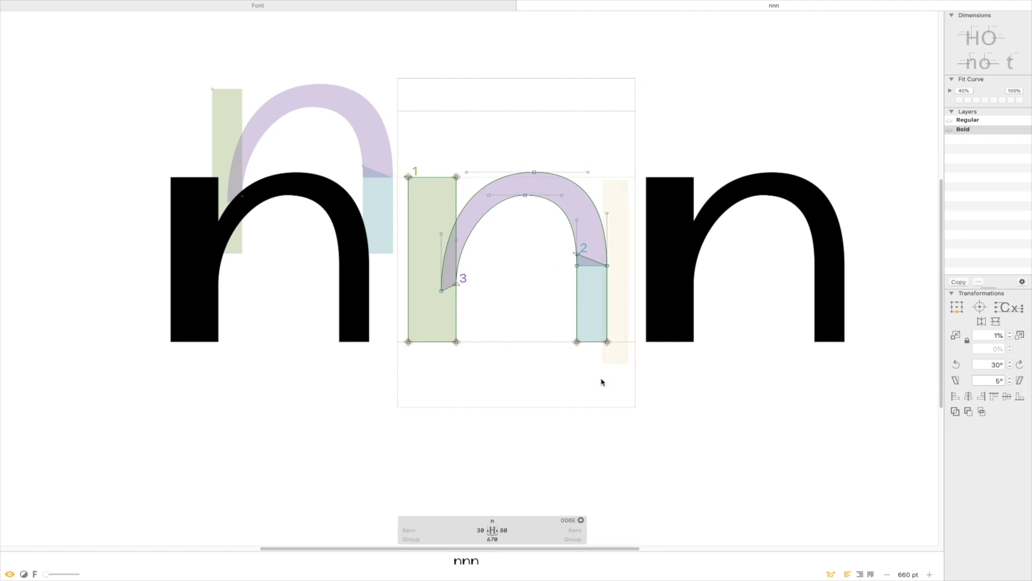
pyautogui.hotkey('shift', 'Right')
pyautogui.hotkey('shift', 'Right')
pyautogui.hotkey('shift', 'Right')
pyautogui.hotkey('shift', 'Right')
pyautogui.hotkey('shift', 'Right')
pyautogui.hotkey('shift', 'Right')
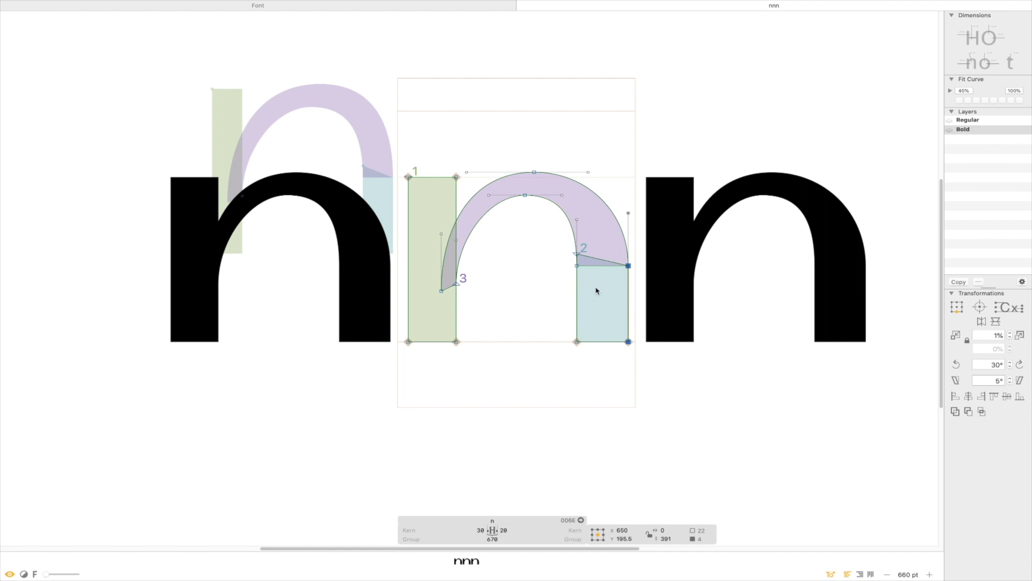
pyautogui.hotkey('shift', 'Left')
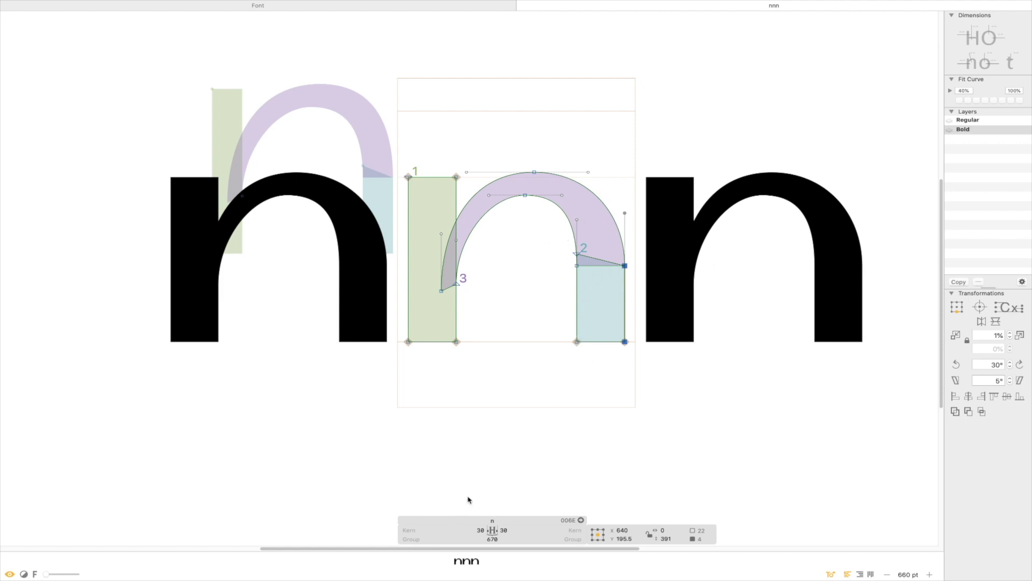
# Move both stems with their attached arch ends 10 units inward, giving the Bold n sidebearings of 40 on each side.
pyautogui.moveTo(392, 128); pyautogui.dragTo(477, 385)
pyautogui.hotkey('shift', 'Right')
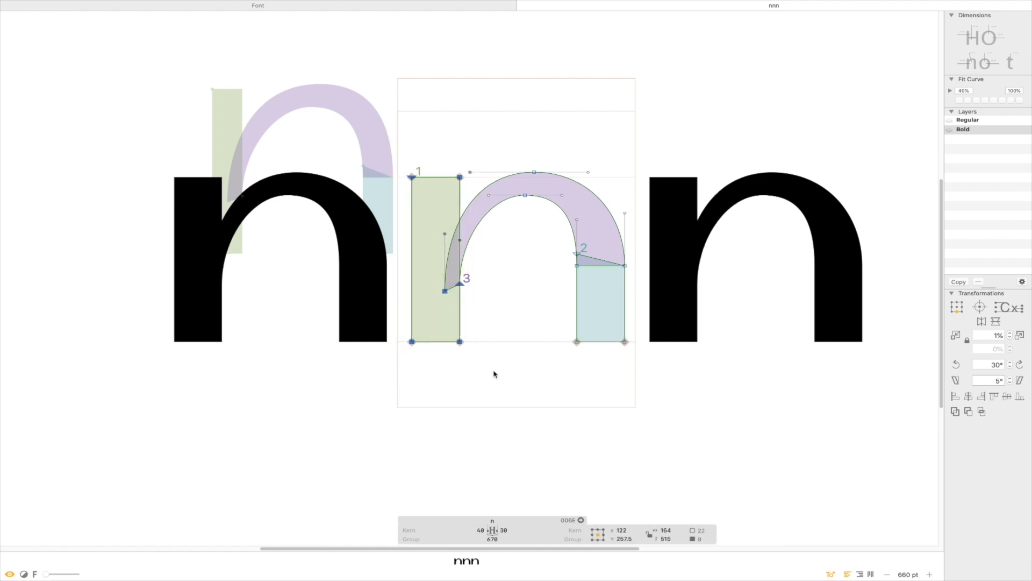
pyautogui.moveTo(565, 133); pyautogui.dragTo(640, 394)
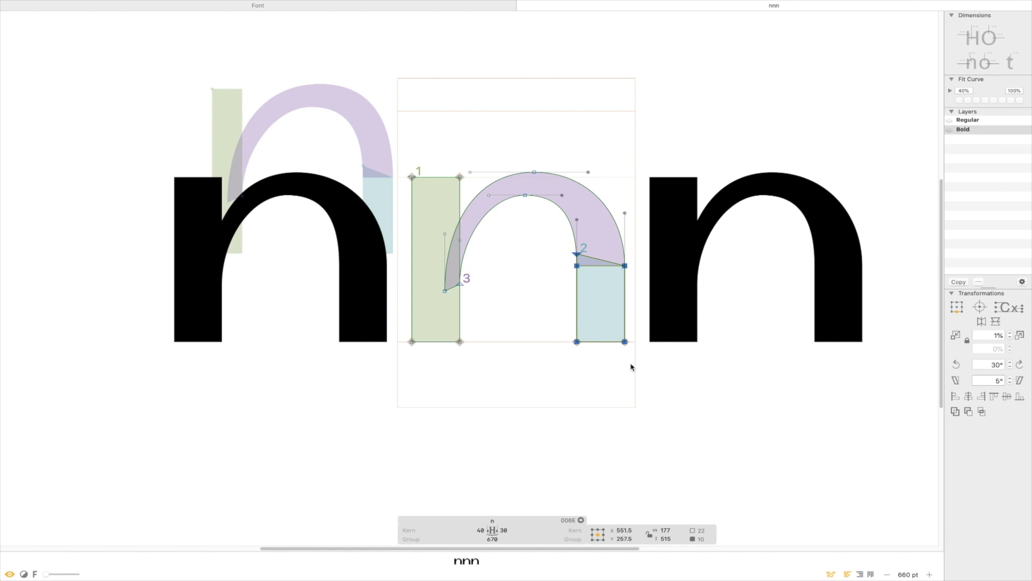
pyautogui.hotkey('shift', 'Left')
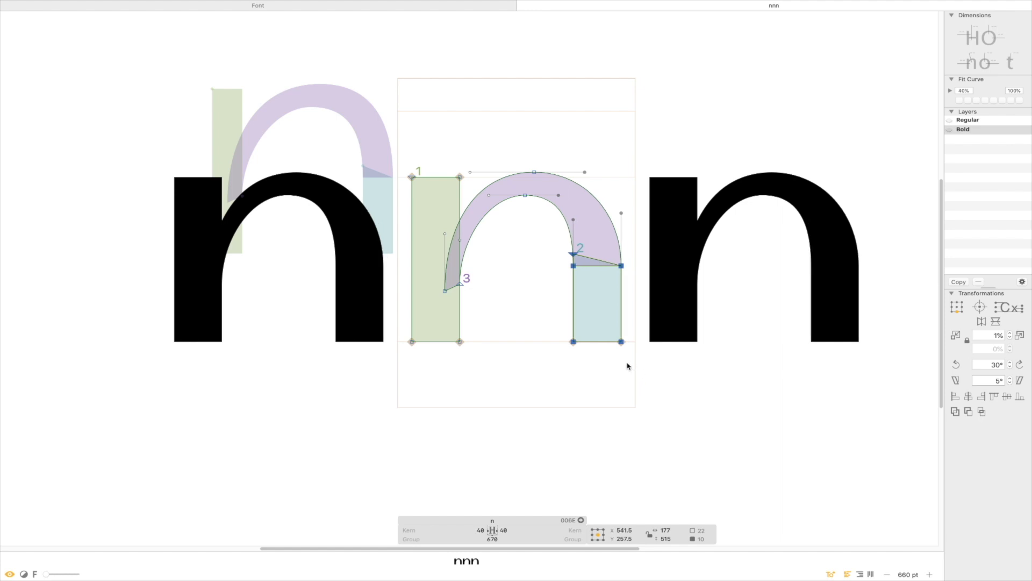
# Measure the arch's thickness and lower its inner top node and the inner side handles by 70 units.
pyautogui.click(525, 195)
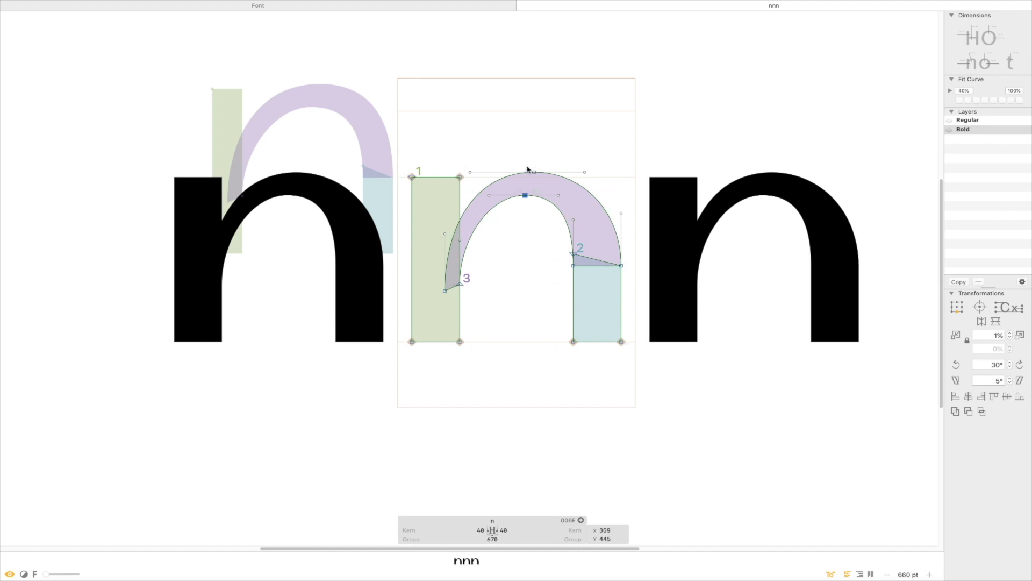
pyautogui.press('l')
pyautogui.moveTo(530, 156); pyautogui.dragTo(536, 233)
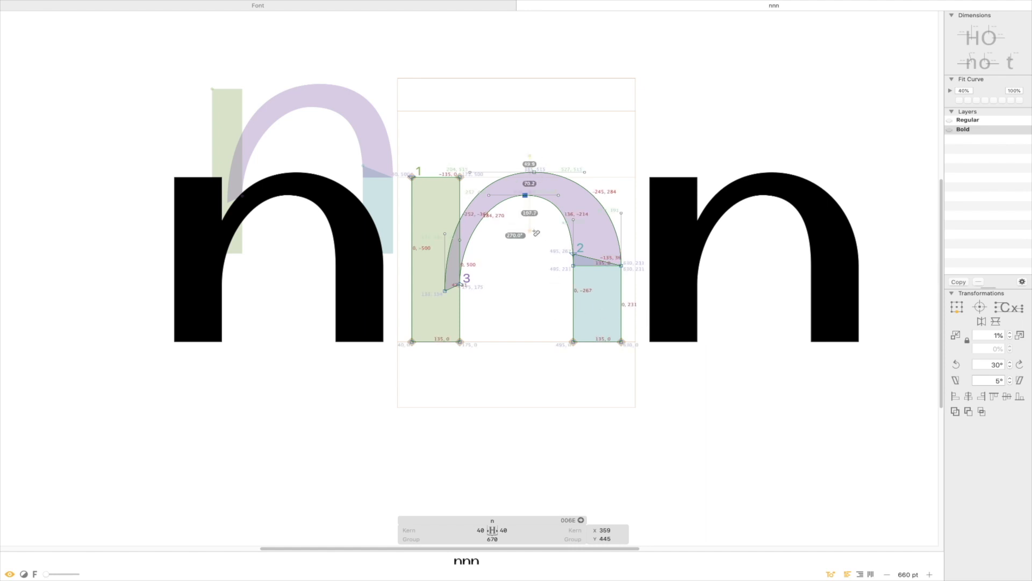
pyautogui.press('v')
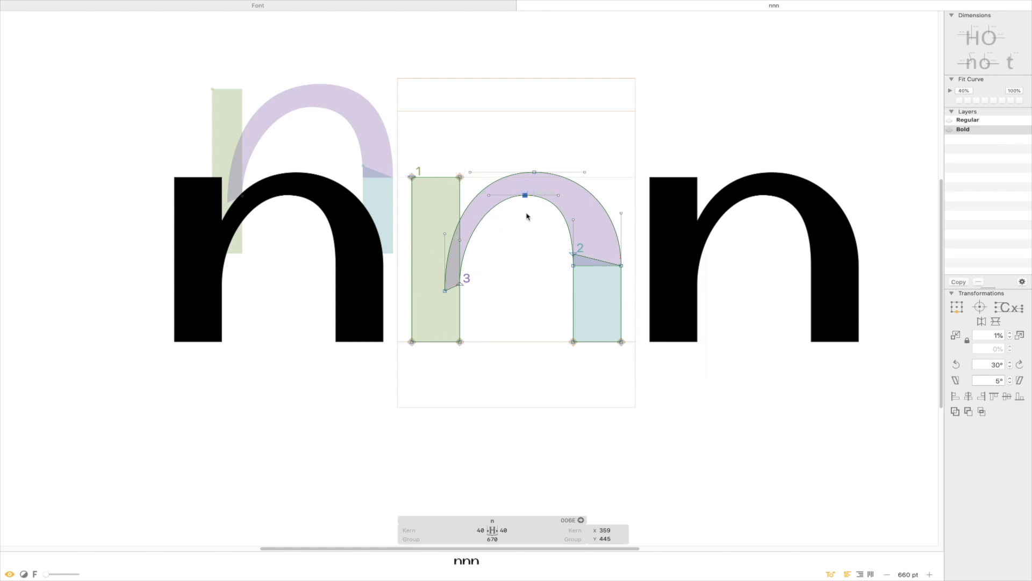
pyautogui.keyDown('shift'); pyautogui.click(574, 220); pyautogui.keyUp('shift')
pyautogui.keyDown('shift'); pyautogui.click(458, 242); pyautogui.keyUp('shift')
pyautogui.hotkey('shift', 'Down')
pyautogui.hotkey('shift', 'Down')
pyautogui.hotkey('shift', 'Down')
pyautogui.hotkey('shift', 'Down')
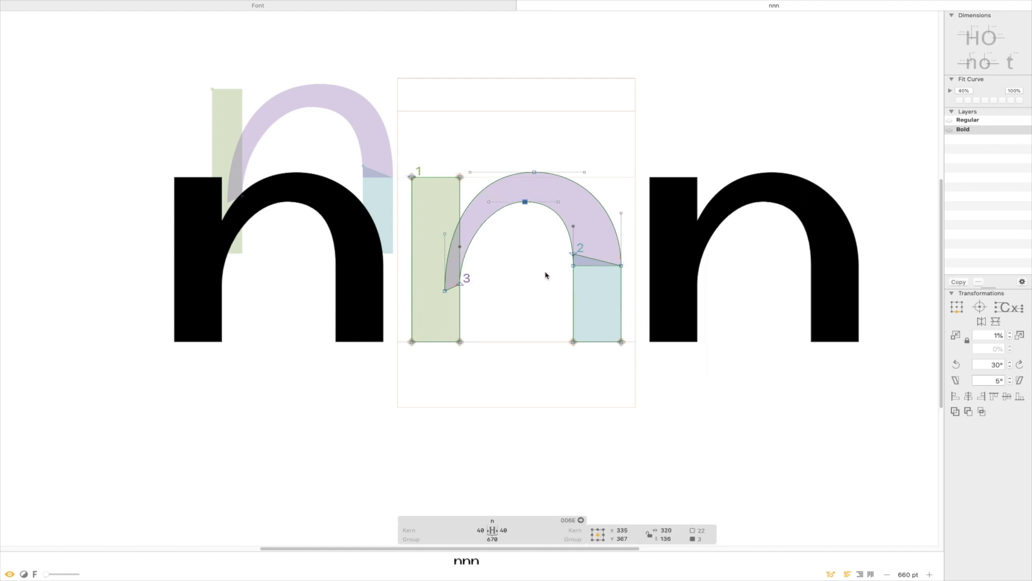
pyautogui.hotkey('shift', 'Down')
pyautogui.hotkey('shift', 'Down')
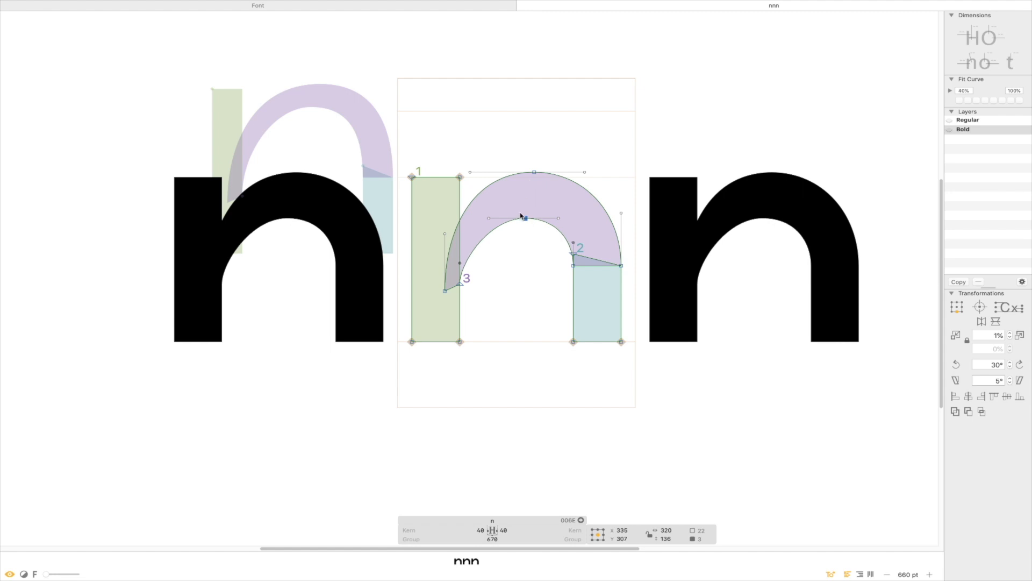
# Remeasure the arch's thickness and raise its inner top node and inner side handles by 10 units.
pyautogui.press('l')
pyautogui.moveTo(528, 147); pyautogui.dragTo(533, 271)
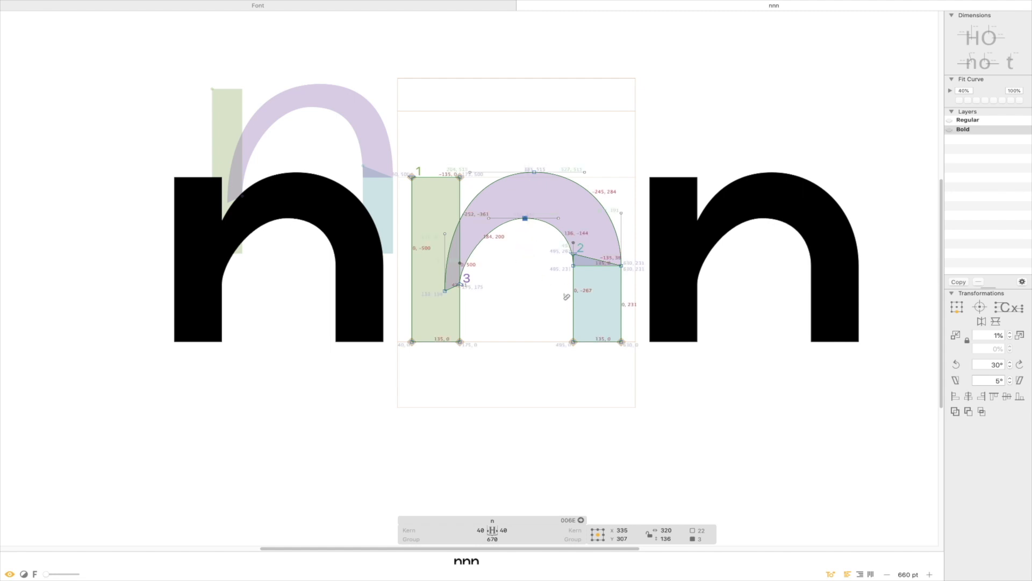
pyautogui.press('v')
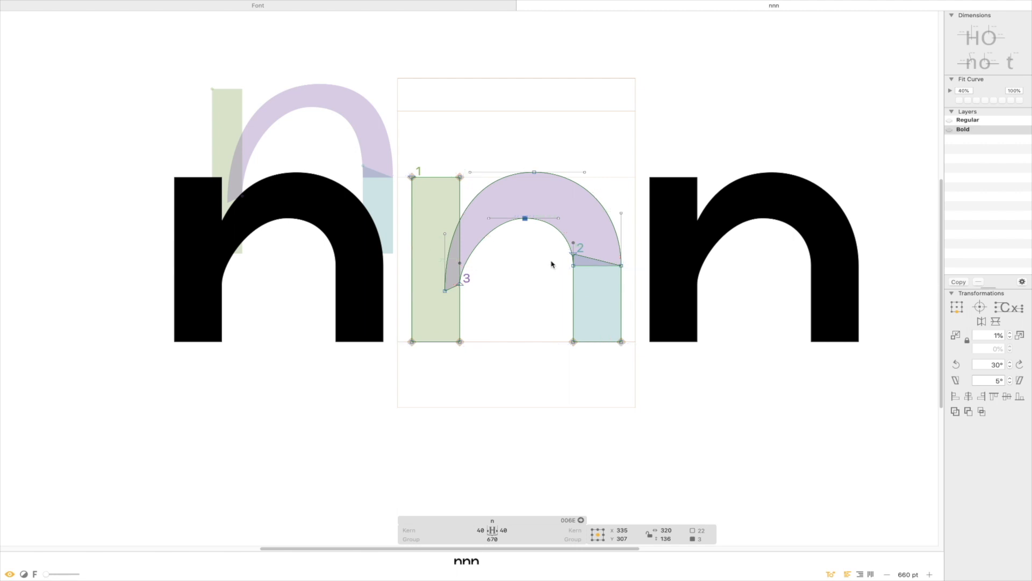
pyautogui.hotkey('shift', 'Up')
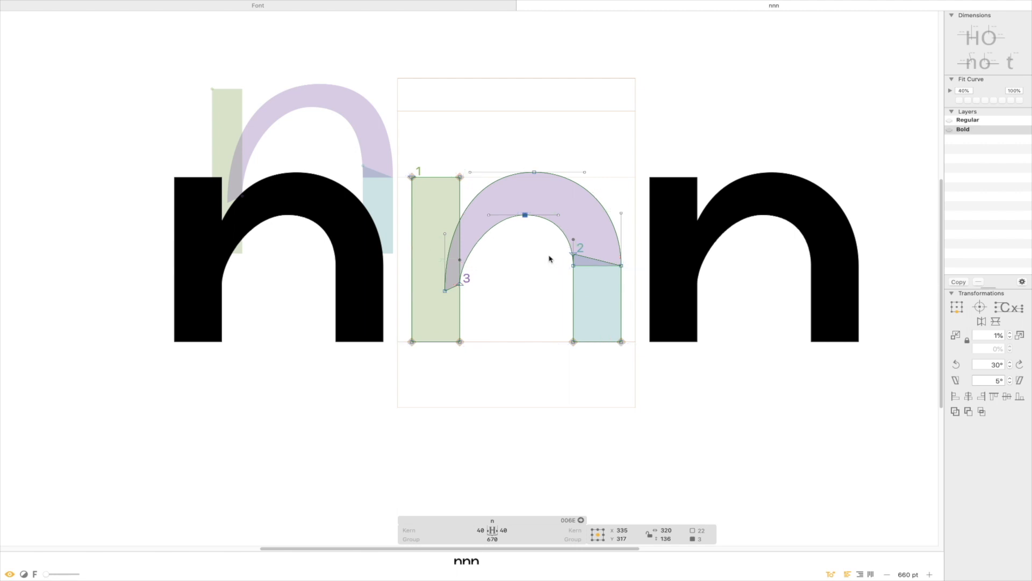
# Measure the arch's thickness in the Bold and Regular masters and raise the Bold arch's inner top node and inner side handles by 10 units.
pyautogui.press('l')
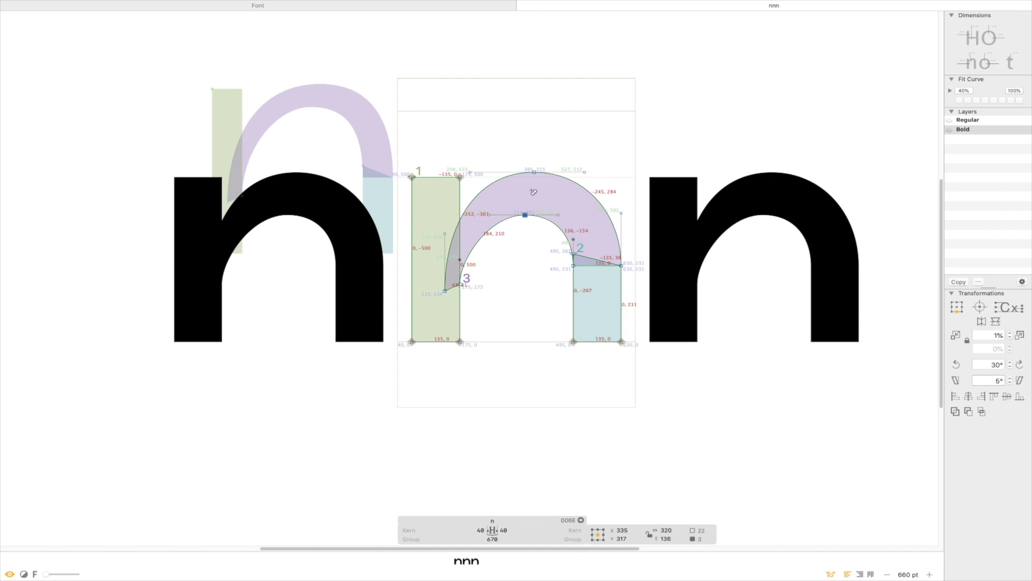
pyautogui.press('super+1')
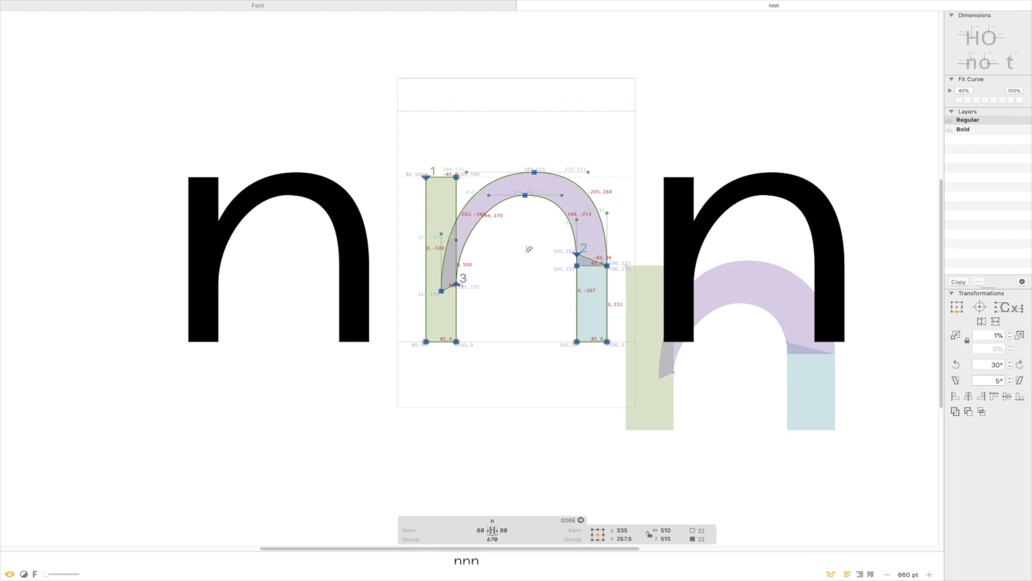
pyautogui.press('super+2')
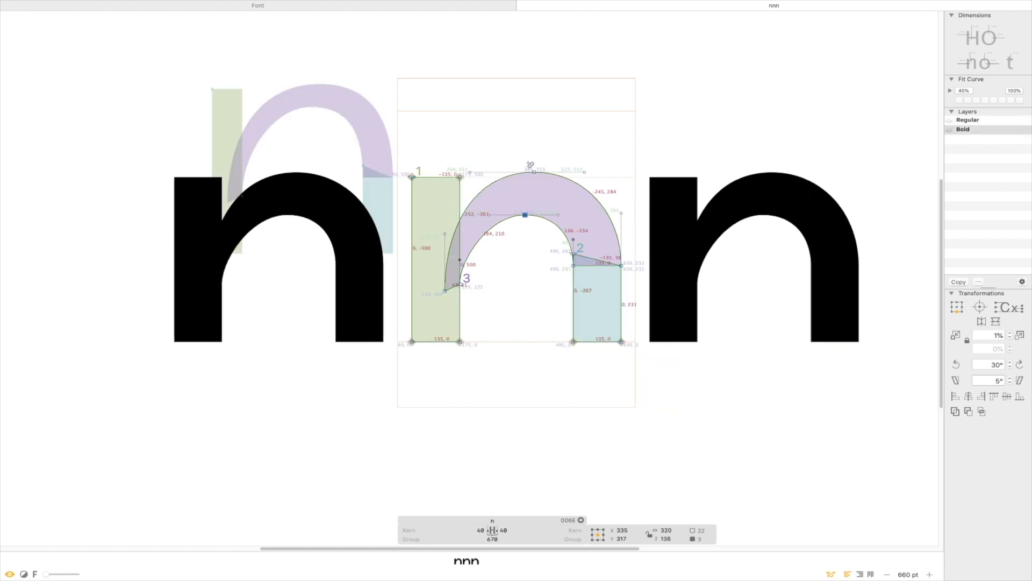
pyautogui.press('v')
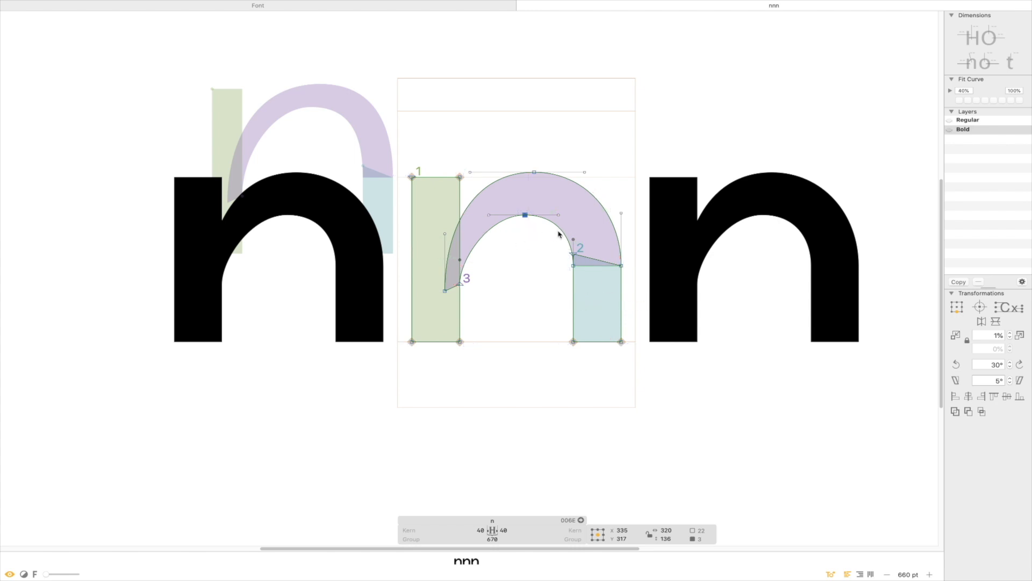
pyautogui.hotkey('shift', 'Up')
pyautogui.press('l')
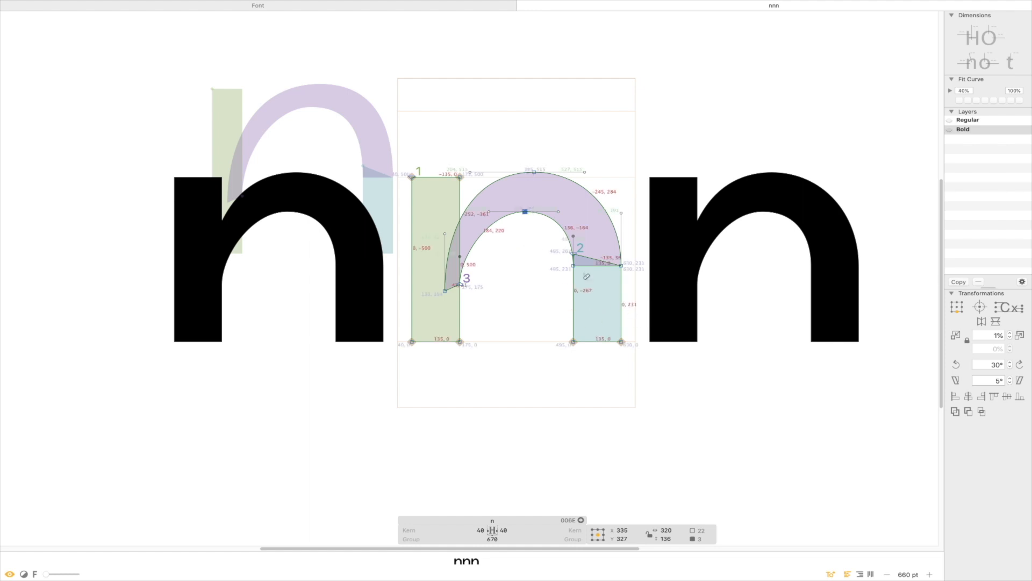
pyautogui.press('v')
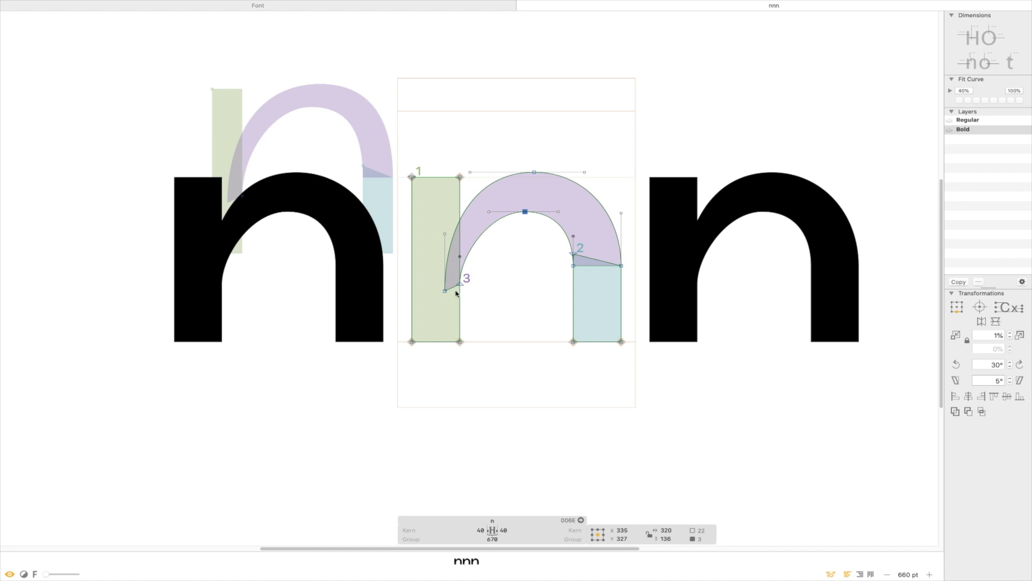
# Move the arch's outer end node inside the left stem 20 units up and 40 units left.
pyautogui.click(452, 299)
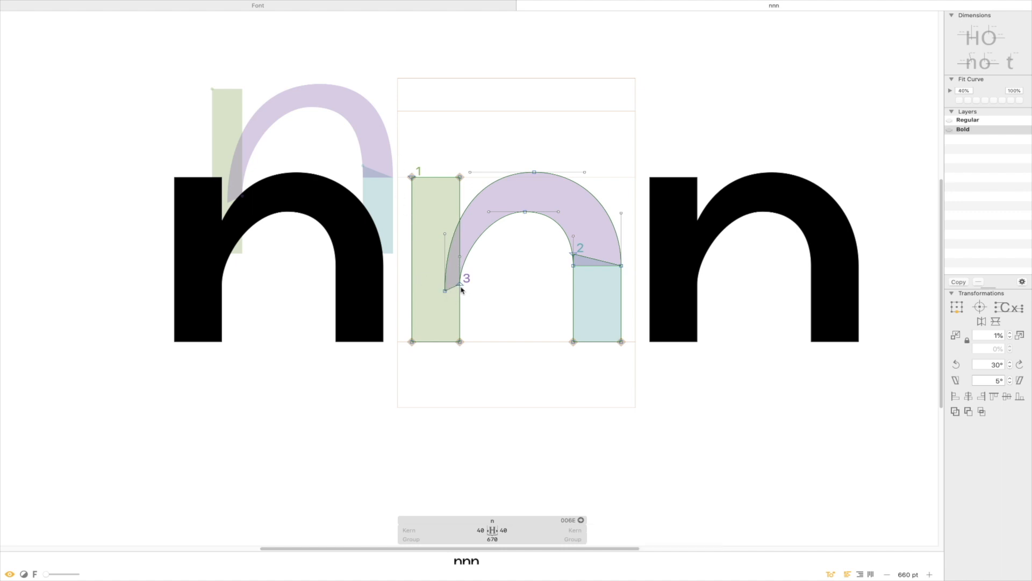
pyautogui.click(460, 284)
pyautogui.click(445, 291)
pyautogui.hotkey('shift', 'Up')
pyautogui.hotkey('shift', 'Up')
pyautogui.hotkey('shift', 'Left')
pyautogui.hotkey('shift', 'Left')
pyautogui.hotkey('shift', 'Left')
pyautogui.hotkey('shift', 'Left')
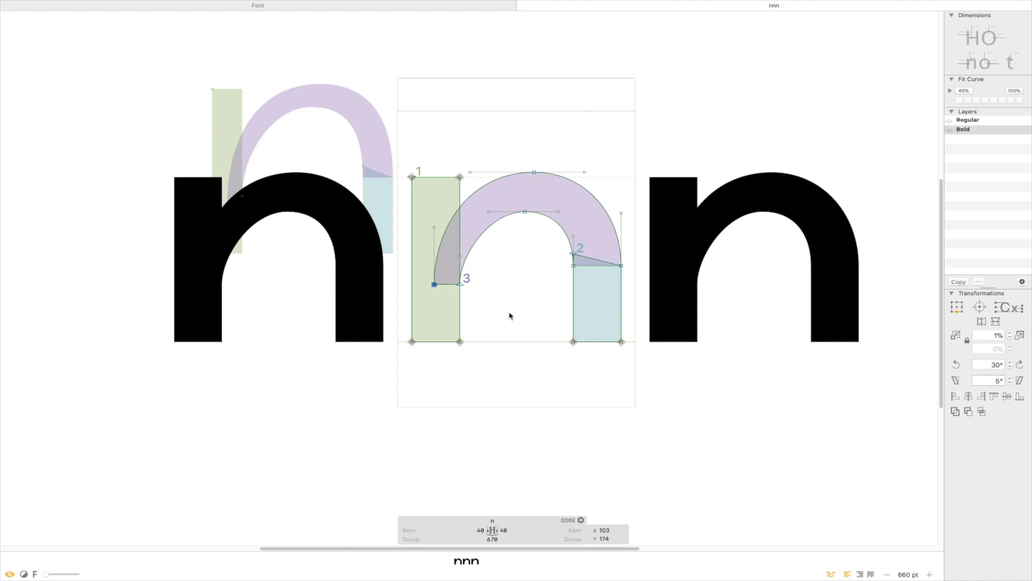
pyautogui.click(515, 323)
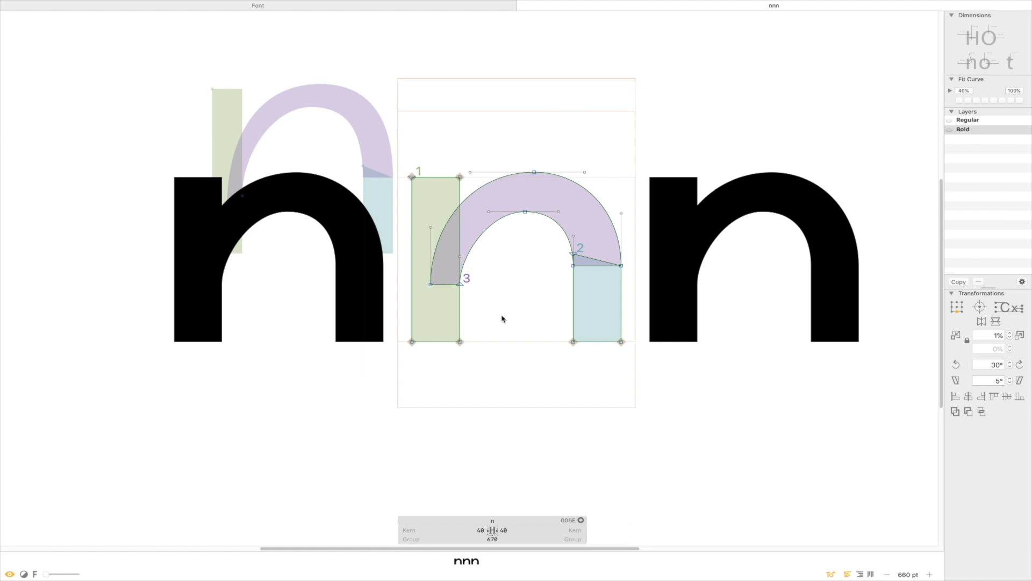
# Raise the inner and outer vertical handles at the arch's left end by 60 units.
pyautogui.click(461, 257)
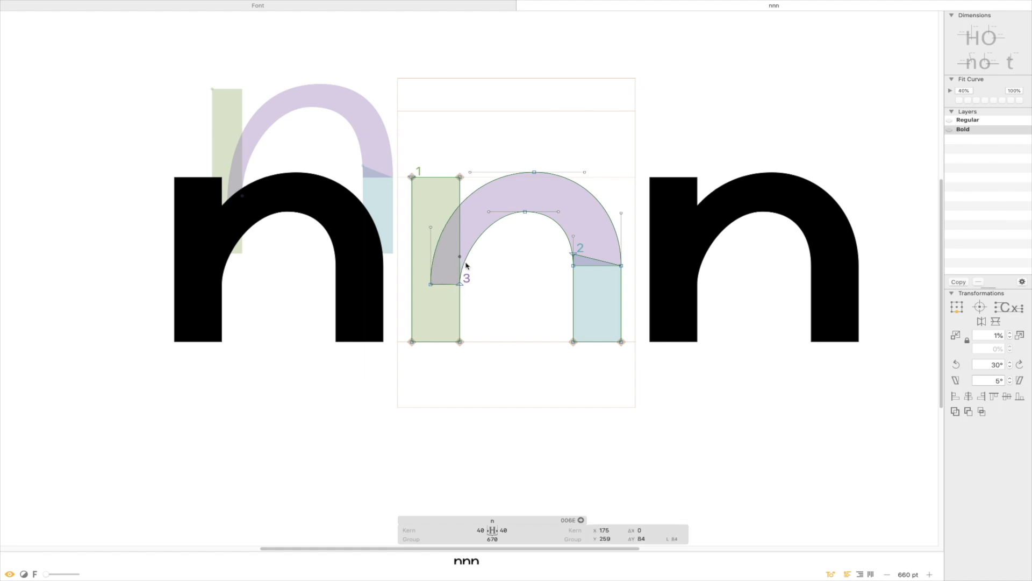
pyautogui.keyDown('shift'); pyautogui.click(431, 226); pyautogui.keyUp('shift')
pyautogui.hotkey('shift', 'Up')
pyautogui.hotkey('shift', 'Up')
pyautogui.hotkey('shift', 'Up')
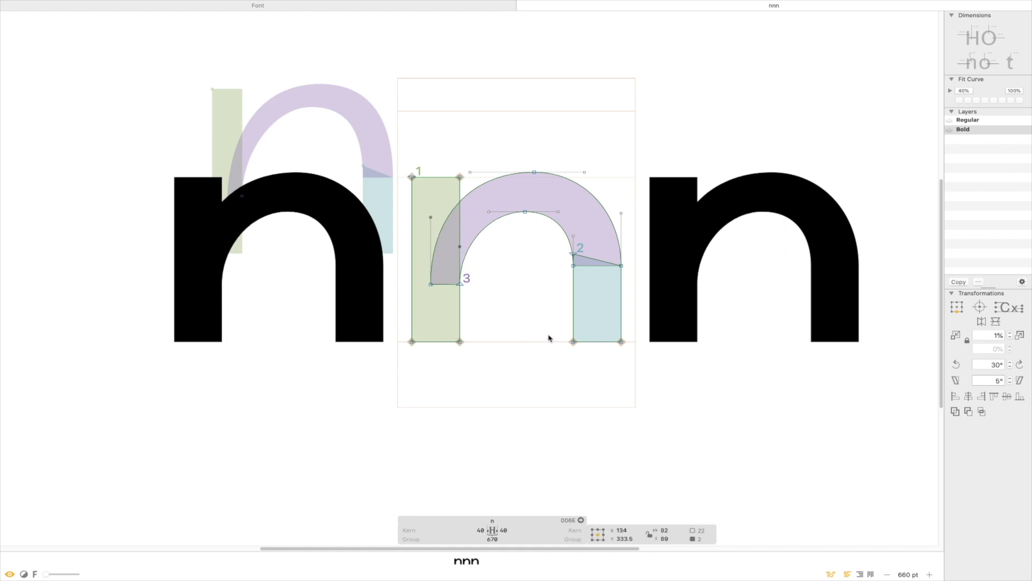
pyautogui.hotkey('shift', 'Up')
pyautogui.hotkey('shift', 'Up')
pyautogui.hotkey('shift', 'Up')
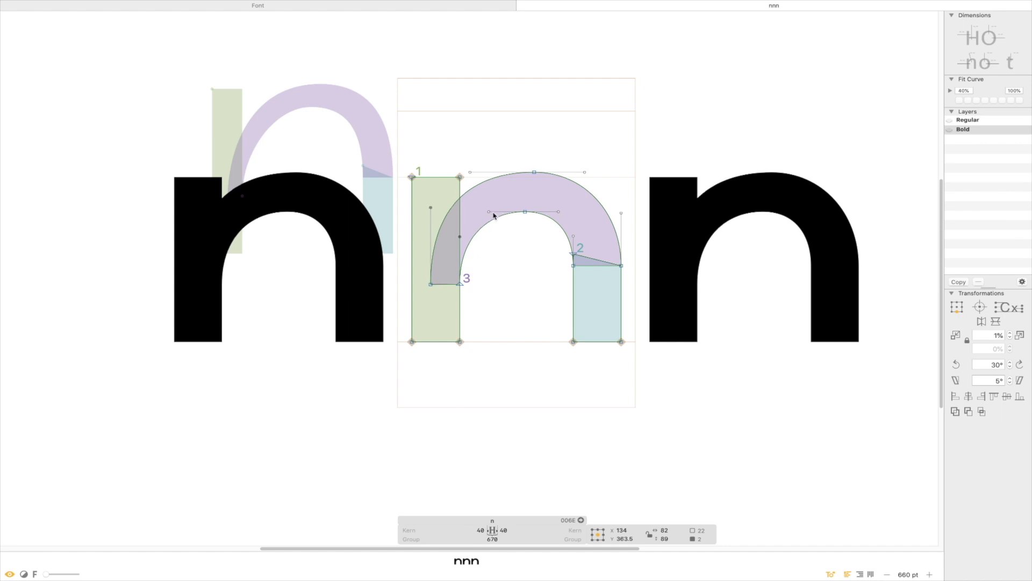
# Lower both end nodes of the arch at the left stem by 40 units together with their handles.
pyautogui.click(459, 283)
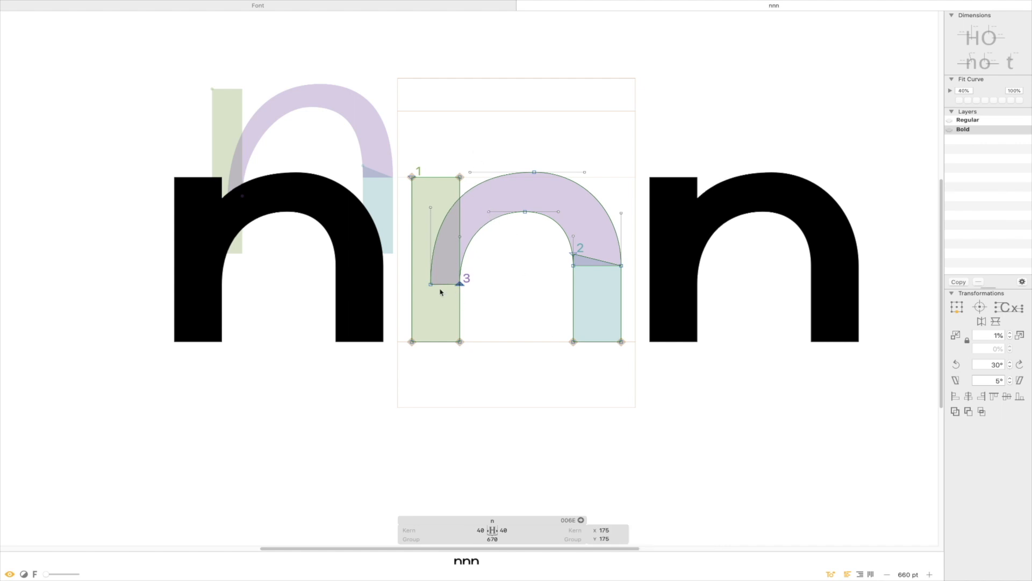
pyautogui.keyDown('shift'); pyautogui.click(431, 285); pyautogui.keyUp('shift')
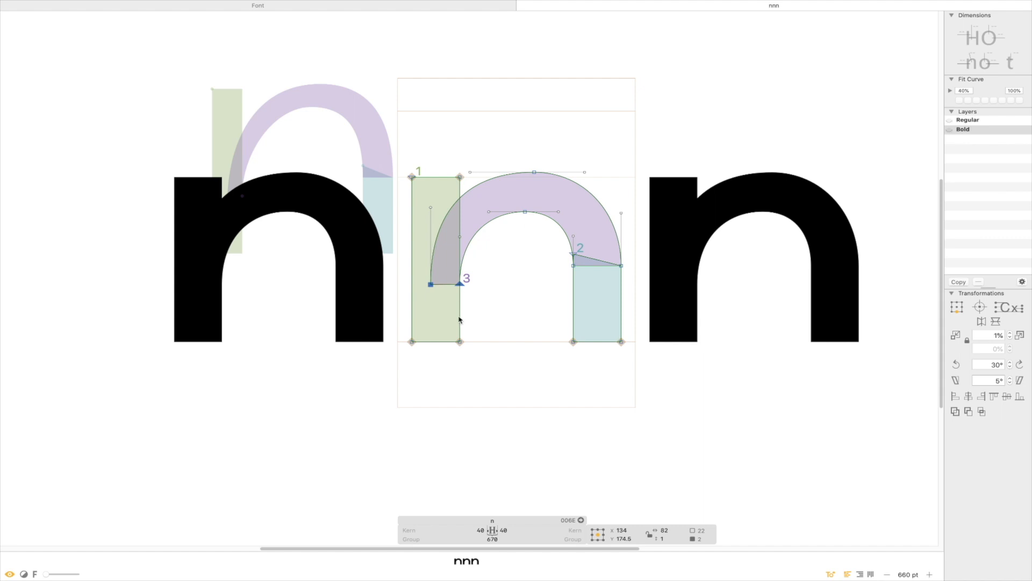
pyautogui.hotkey('shift', 'Down')
pyautogui.hotkey('shift', 'Down')
pyautogui.hotkey('shift', 'Down')
pyautogui.hotkey('shift', 'Down')
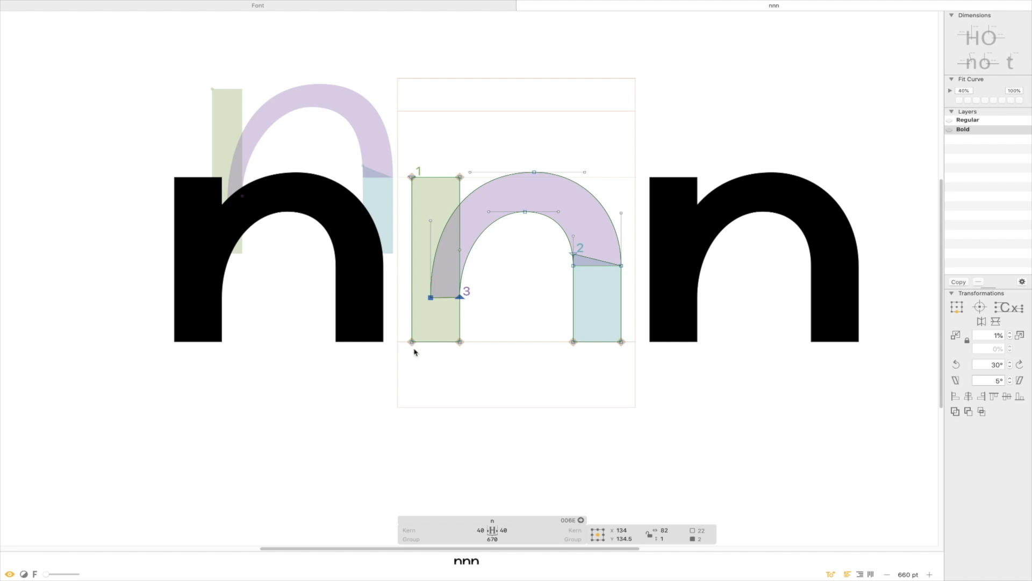
pyautogui.click(486, 278)
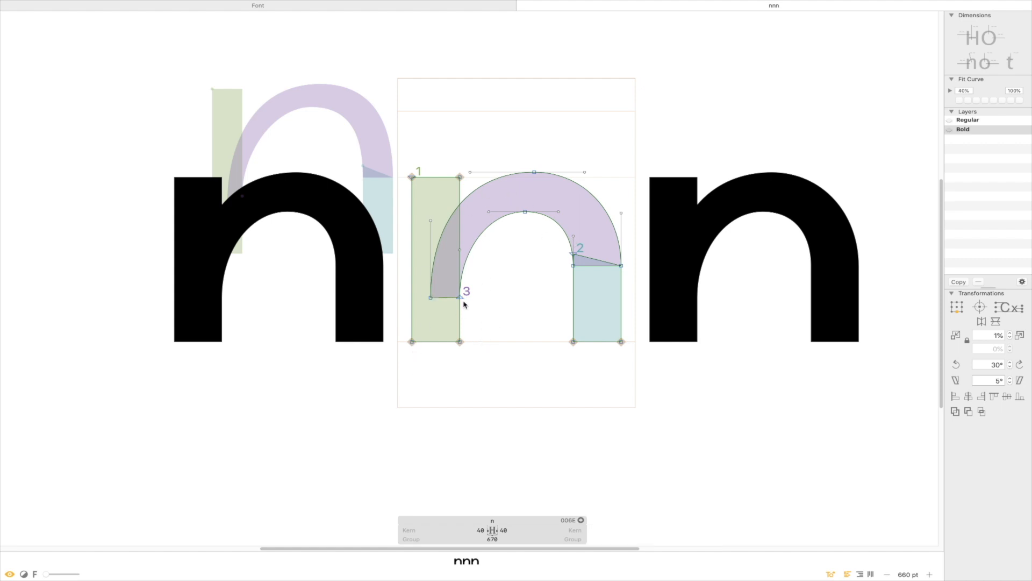
# Lengthen the left handles of the arch's inner and outer top nodes by 10 units.
pyautogui.moveTo(505, 253); pyautogui.dragTo(463, 208)
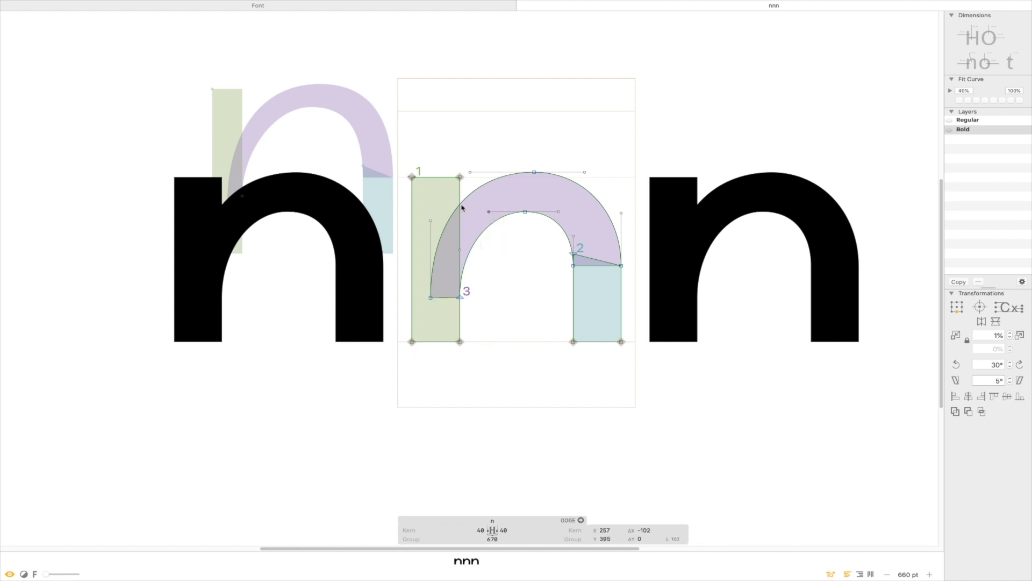
pyautogui.moveTo(478, 157); pyautogui.dragTo(465, 203)
pyautogui.hotkey('shift', 'Left')
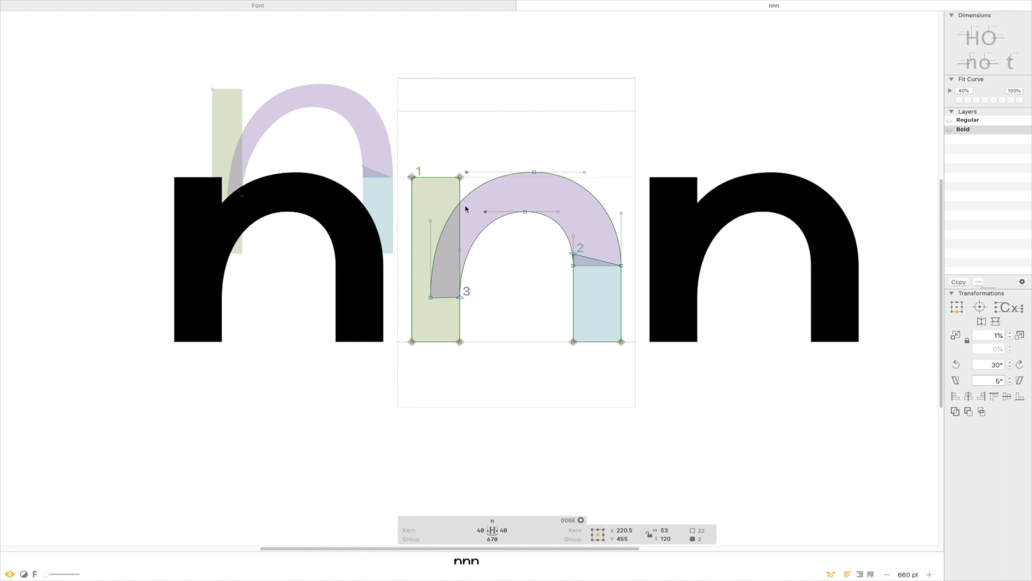
pyautogui.click(532, 271)
# Raise the vertical handle of the arch's inner left end node to Y 289.
pyautogui.moveTo(496, 246); pyautogui.dragTo(437, 261)
pyautogui.hotkey('shift', 'Up')
pyautogui.hotkey('shift', 'Up')
pyautogui.hotkey('shift', 'Up')
pyautogui.hotkey('shift', 'Up')
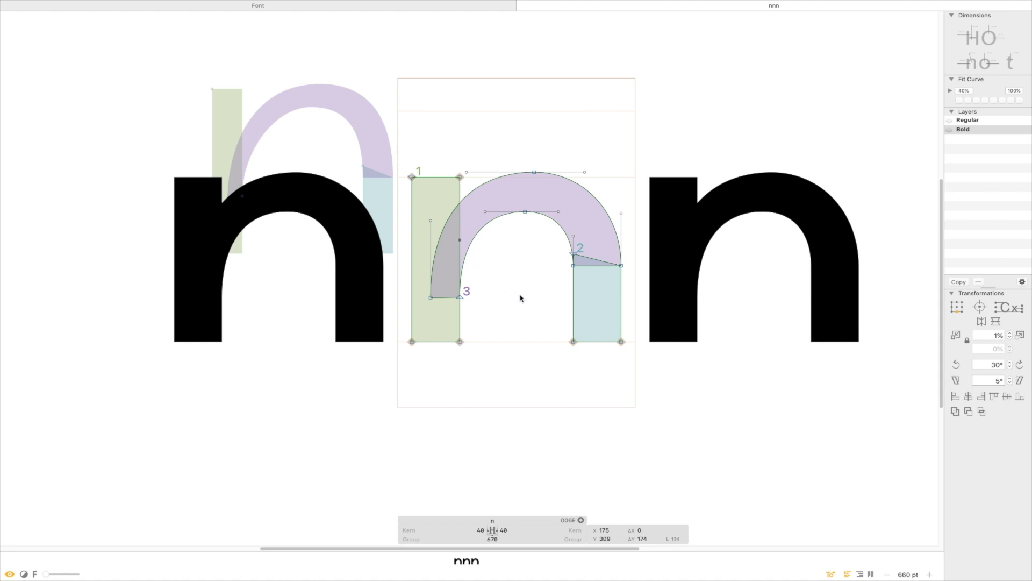
pyautogui.hotkey('shift', 'Down')
pyautogui.hotkey('shift', 'Down')
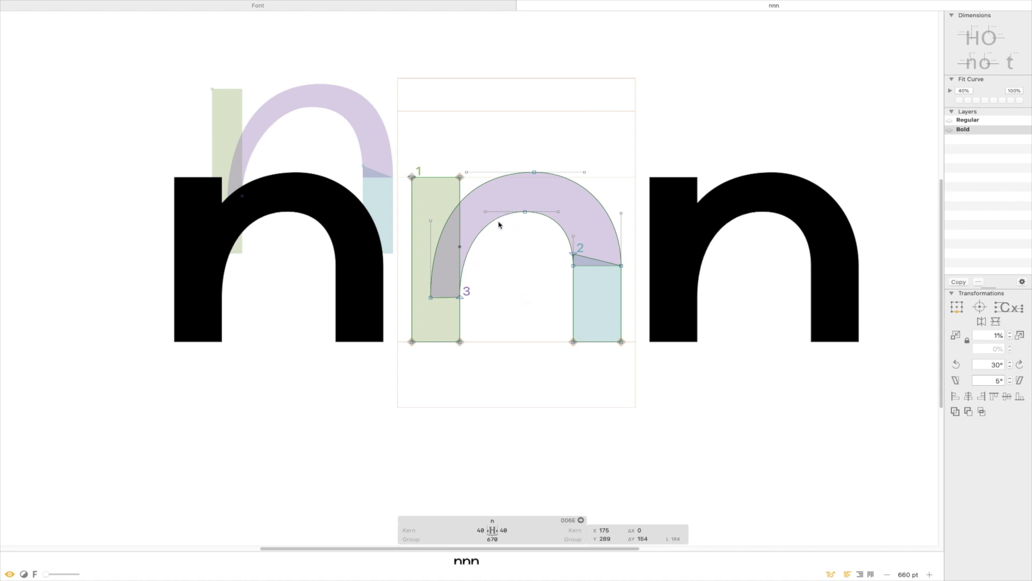
# Raise the arch's inner left end node to Y 165 and set the inner top node's left handle to X 247.
pyautogui.click(483, 211)
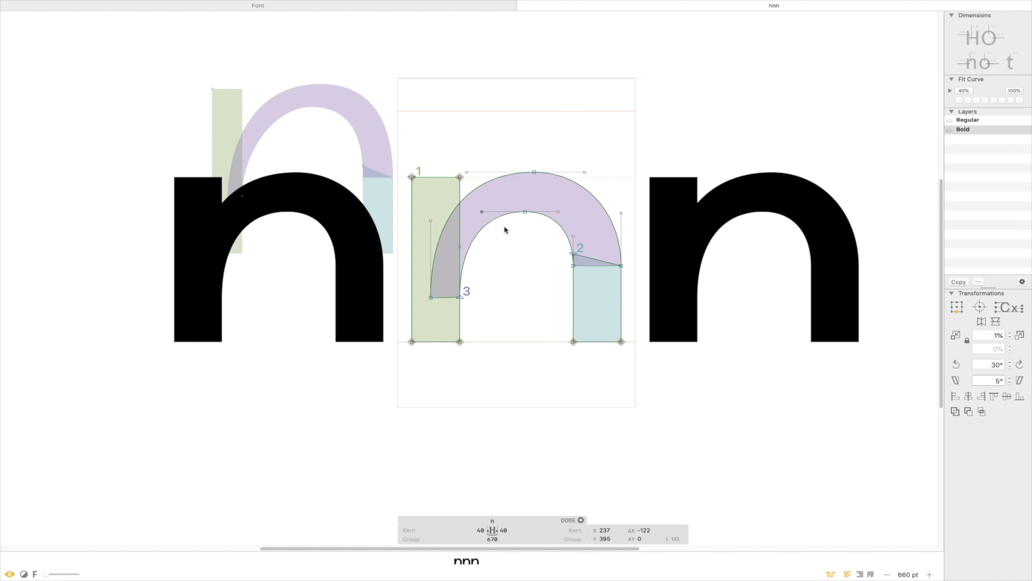
pyautogui.click(465, 302)
pyautogui.hotkey('shift', 'Up')
pyautogui.hotkey('shift', 'Up')
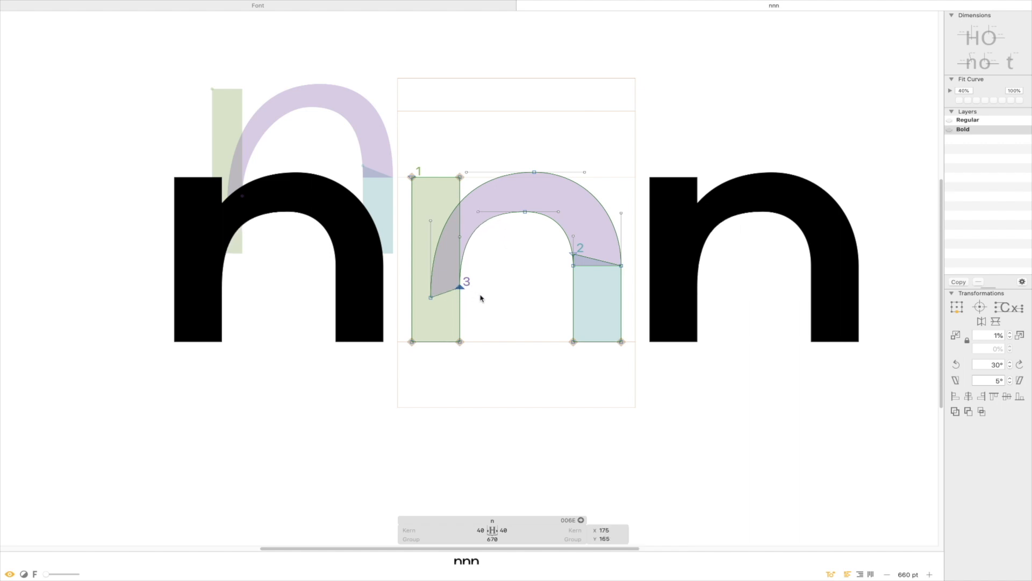
pyautogui.click(476, 213)
pyautogui.moveTo(479, 213); pyautogui.dragTo(493, 247)
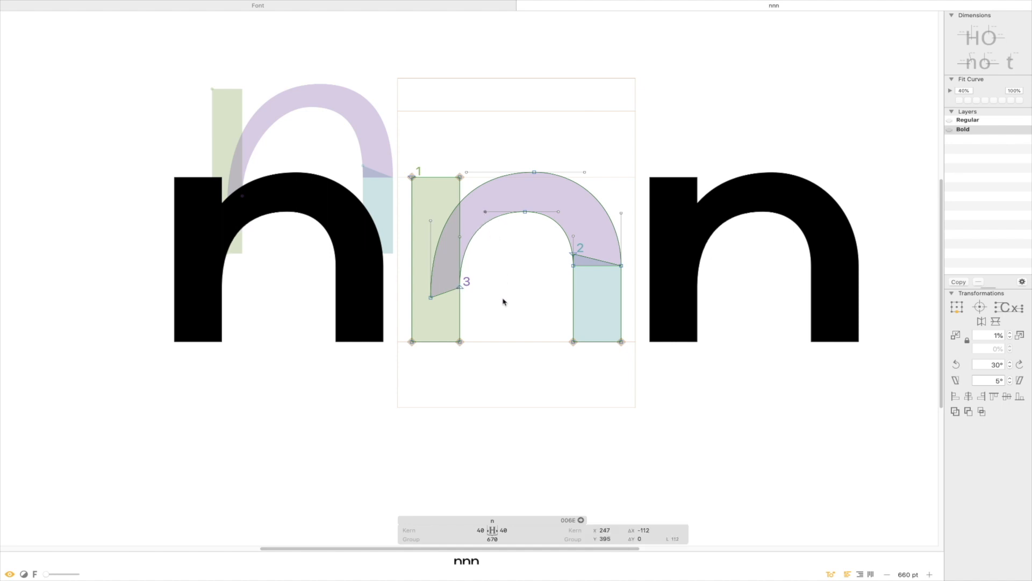
# Try higher and lower positions for the arch's inner left end node and leave it at Y 185.
pyautogui.click(461, 286)
pyautogui.hotkey('shift', 'Up')
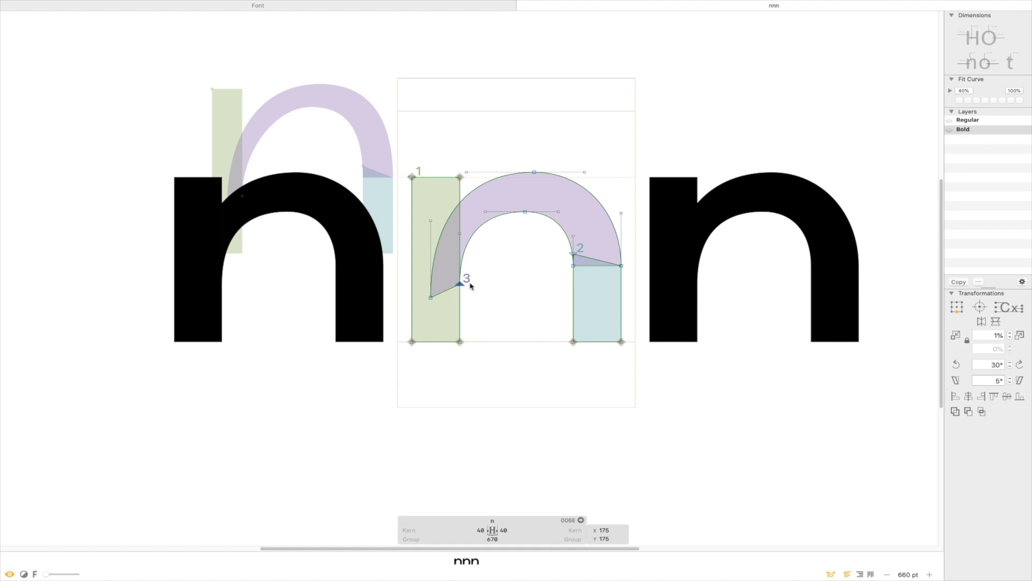
pyautogui.hotkey('shift', 'Down')
pyautogui.hotkey('shift', 'Up')
pyautogui.hotkey('shift', 'Up')
pyautogui.hotkey('shift', 'Up')
pyautogui.hotkey('shift', 'Up')
pyautogui.hotkey('shift', 'Up')
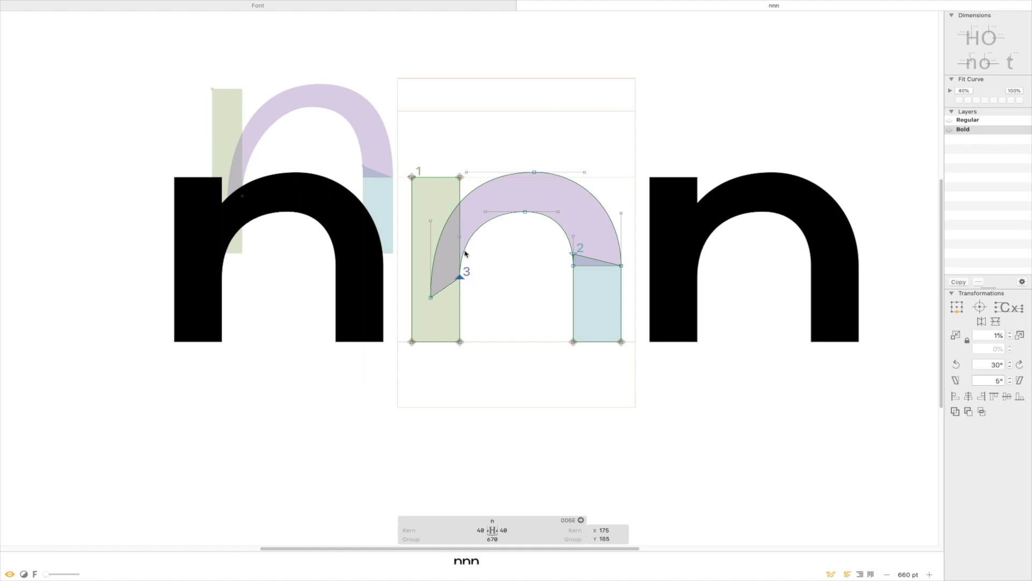
pyautogui.hotkey('shift', 'Down')
pyautogui.hotkey('shift', 'Down')
pyautogui.hotkey('shift', 'Down')
pyautogui.hotkey('shift', 'Down')
pyautogui.hotkey('shift', 'Down')
pyautogui.hotkey('shift', 'Down')
pyautogui.hotkey('shift', 'Down')
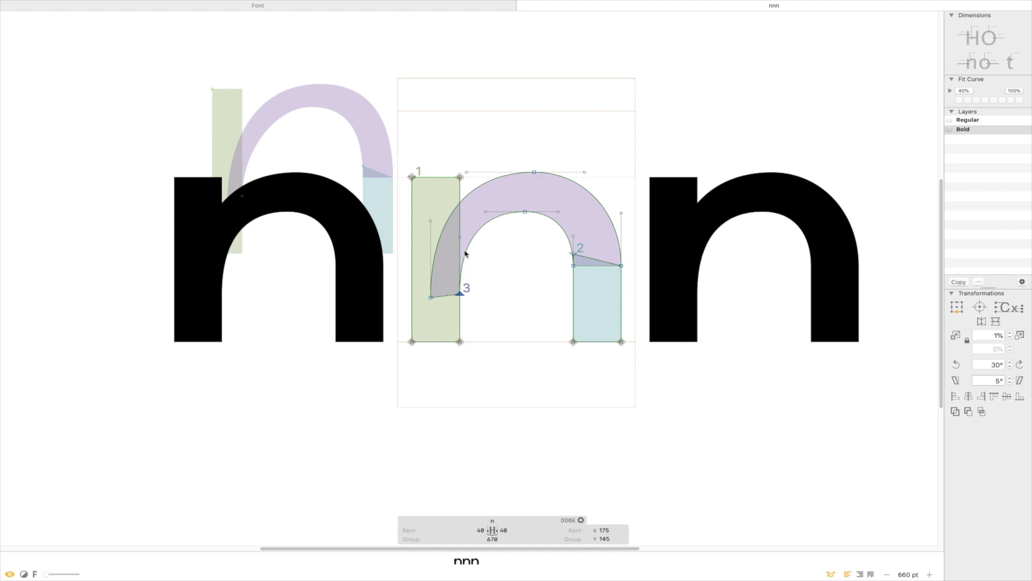
pyautogui.hotkey('shift', 'Up')
pyautogui.hotkey('shift', 'Up')
pyautogui.hotkey('shift', 'Up')
pyautogui.hotkey('shift', 'Up')
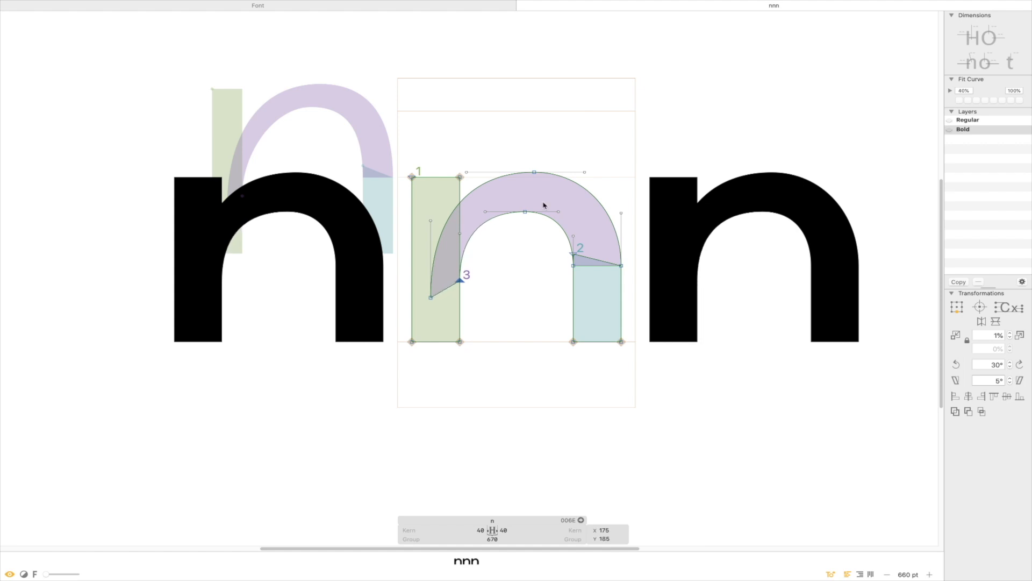
# Move the arch's inner and outer top nodes 10 units left.
pyautogui.click(525, 213)
pyautogui.hotkey('shift', 'Left')
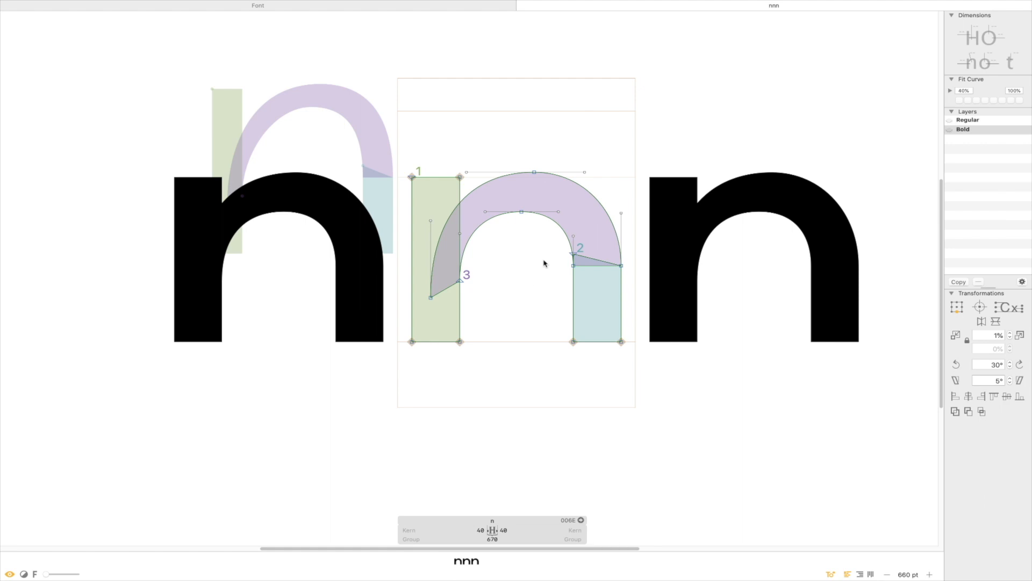
pyautogui.click(534, 172)
pyautogui.hotkey('shift', 'Left')
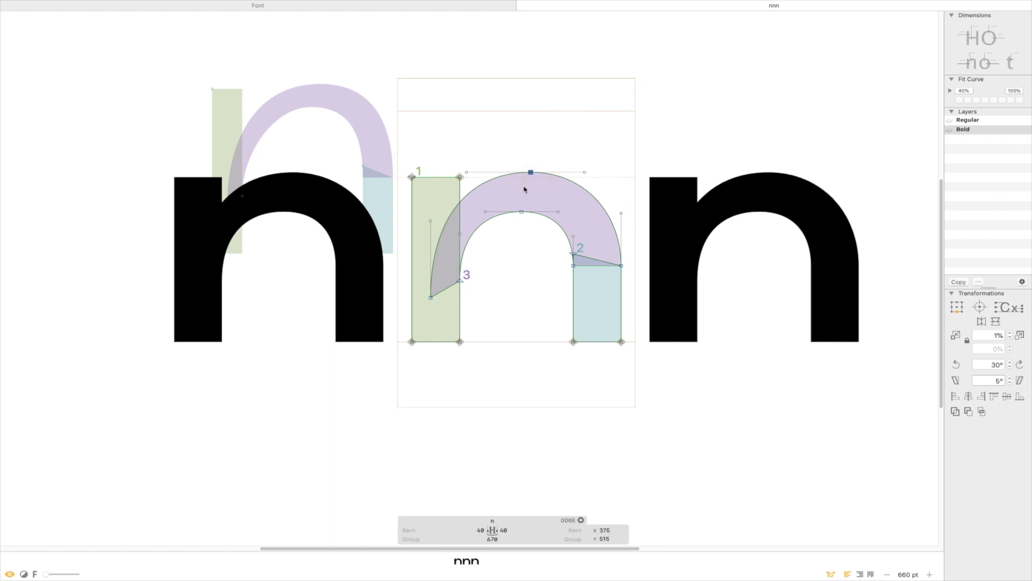
# Raise the arch's outer right handle to Y 401 and lower the outer nodes joining the arch and right stem to Y 211.
pyautogui.click(621, 212)
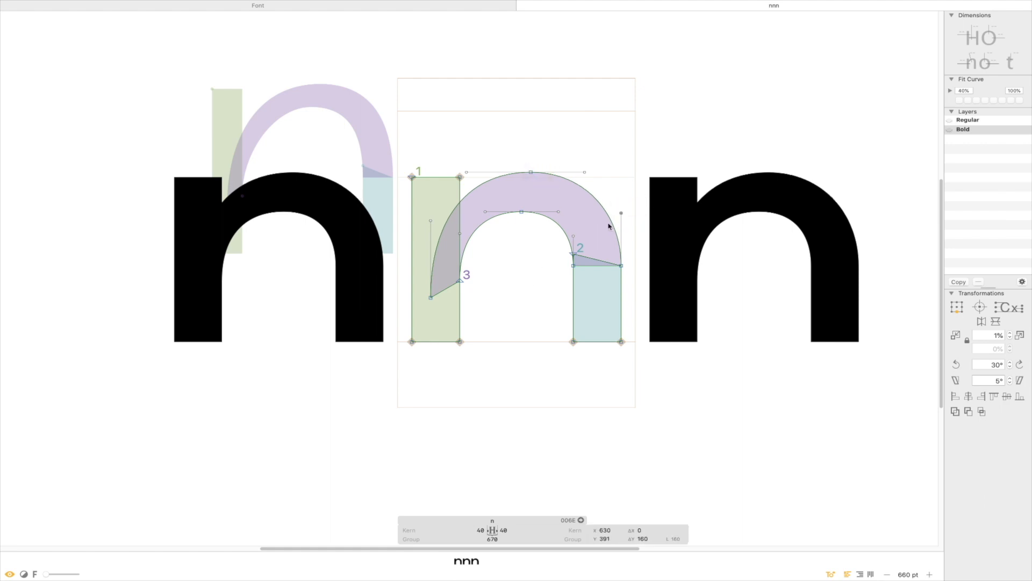
pyautogui.hotkey('shift', 'Up')
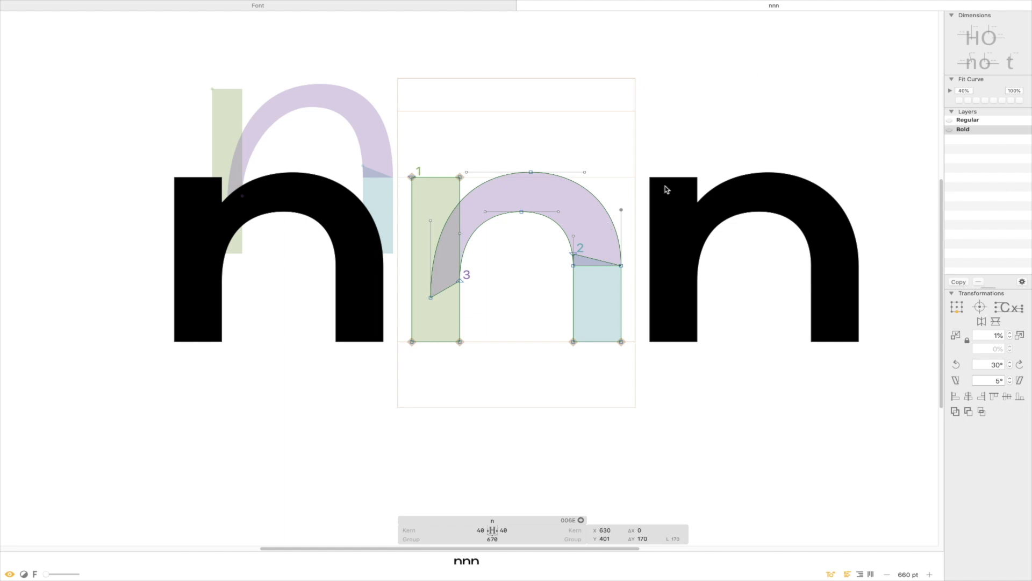
pyautogui.click(622, 265)
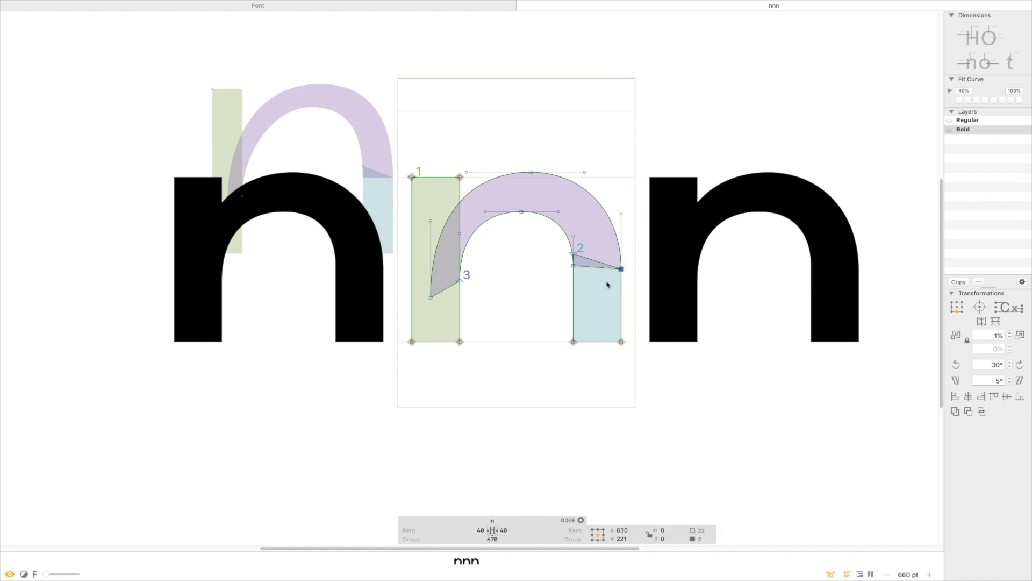
pyautogui.hotkey('shift', 'Down')
pyautogui.hotkey('shift', 'Down')
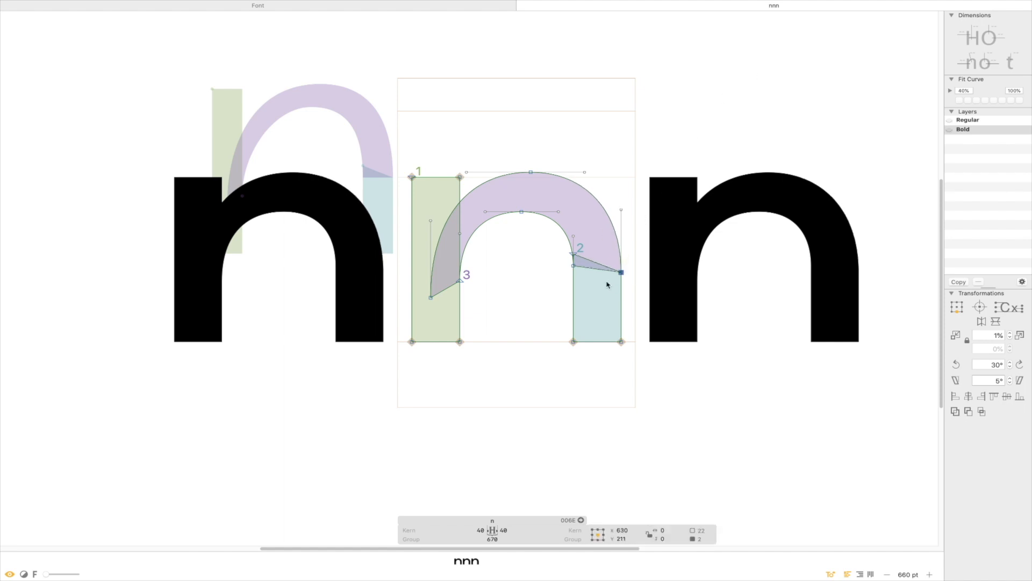
# Lower the two inner nodes where the arch meets the right stem by 20 units.
pyautogui.moveTo(541, 248); pyautogui.dragTo(580, 299)
pyautogui.hotkey('shift', 'Down')
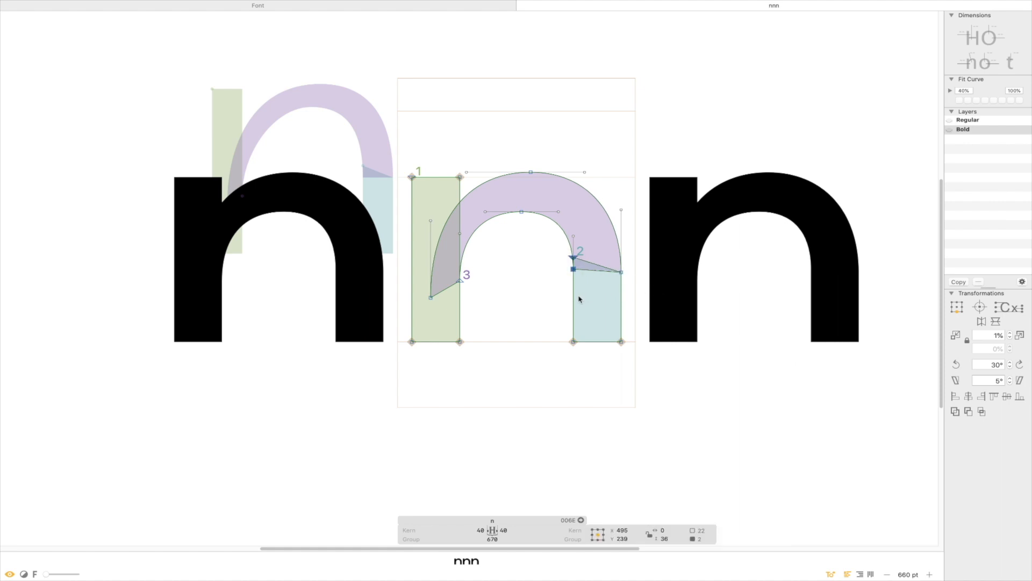
pyautogui.hotkey('shift', 'Down')
pyautogui.click(579, 235)
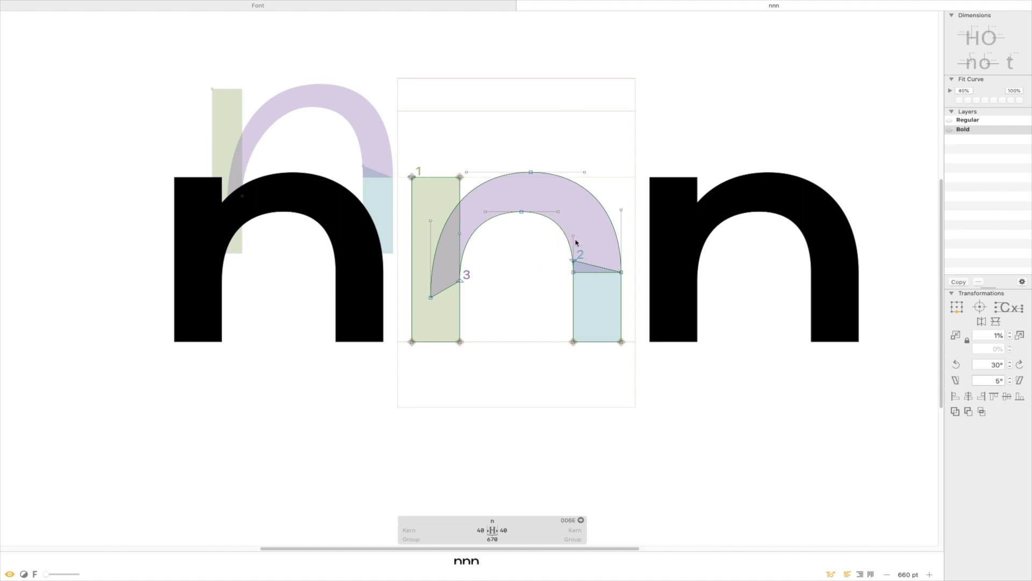
# Set the arch's inner right handle to Y 331 and the right handle of its inner top node to X 449.
pyautogui.click(573, 237)
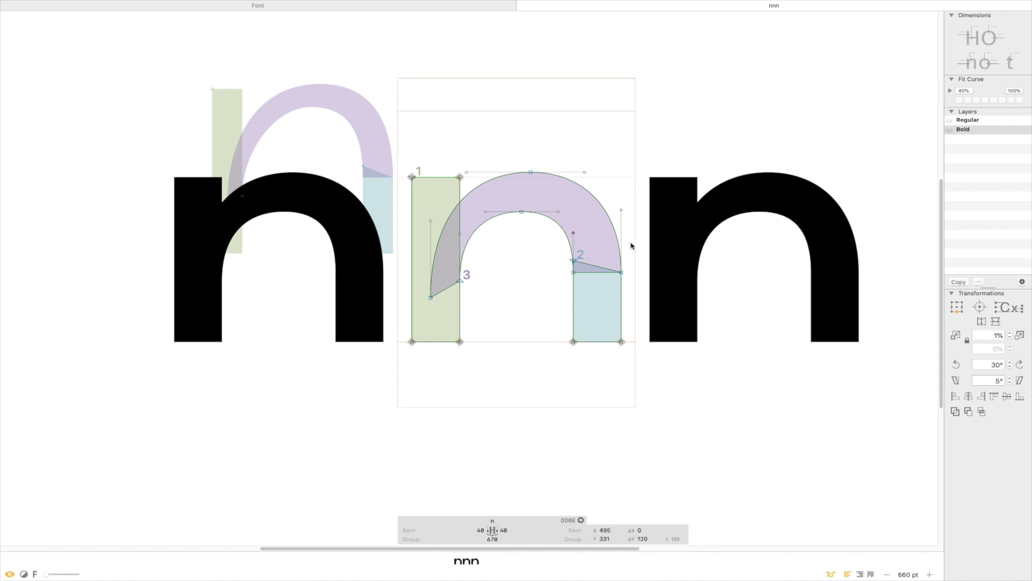
pyautogui.click(575, 235)
pyautogui.click(573, 234)
pyautogui.moveTo(575, 232); pyautogui.dragTo(574, 224)
pyautogui.hotkey('ctrl', 'z')
pyautogui.click(550, 275)
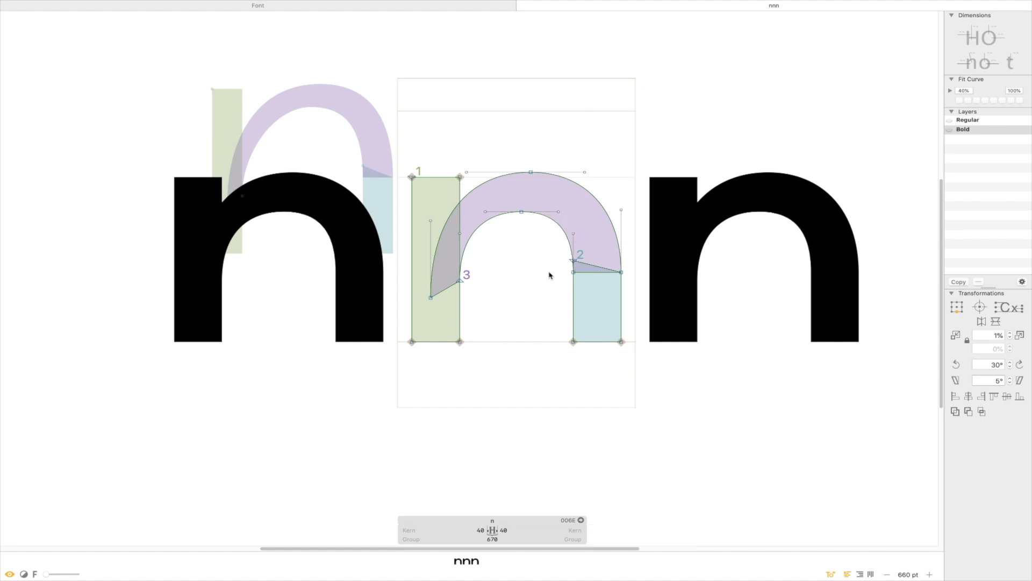
pyautogui.click(559, 212)
pyautogui.press('Left')
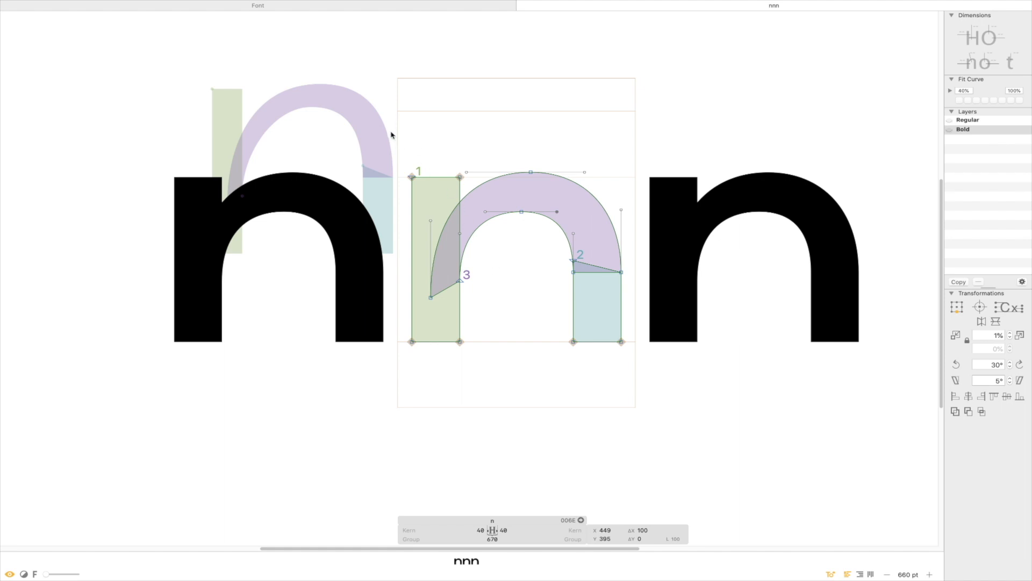
# Move the n's left side 10 units right and its right side 20 units left, and compare the Bold and Regular masters.
pyautogui.moveTo(370, 161); pyautogui.dragTo(498, 430)
pyautogui.hotkey('shift', 'Right')
pyautogui.moveTo(640, 115); pyautogui.dragTo(569, 390)
pyautogui.hotkey('shift', 'Left')
pyautogui.hotkey('shift', 'Left')
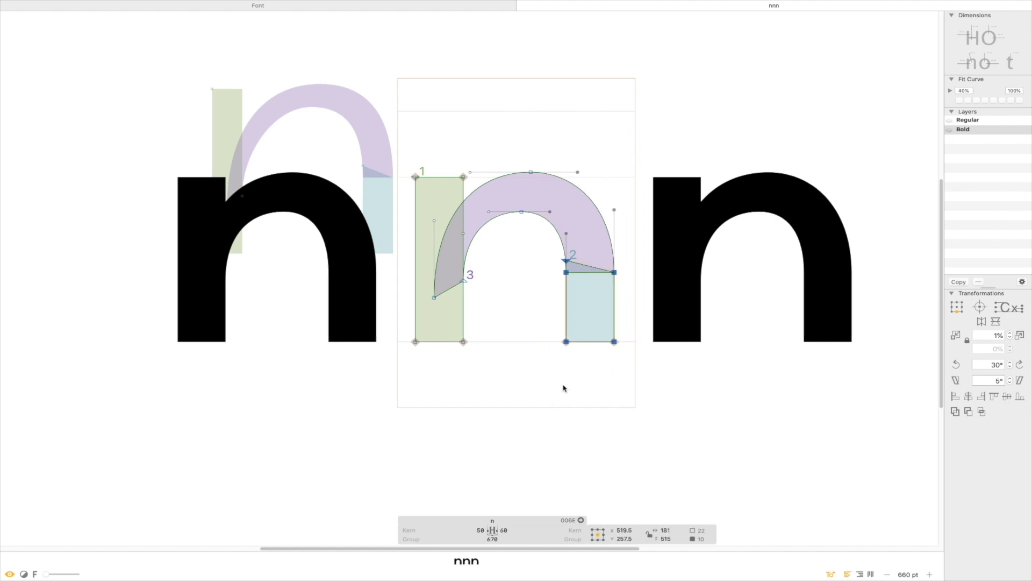
pyautogui.press('super+1')
pyautogui.press('super+2')
pyautogui.press('super+1')
pyautogui.click(495, 288)
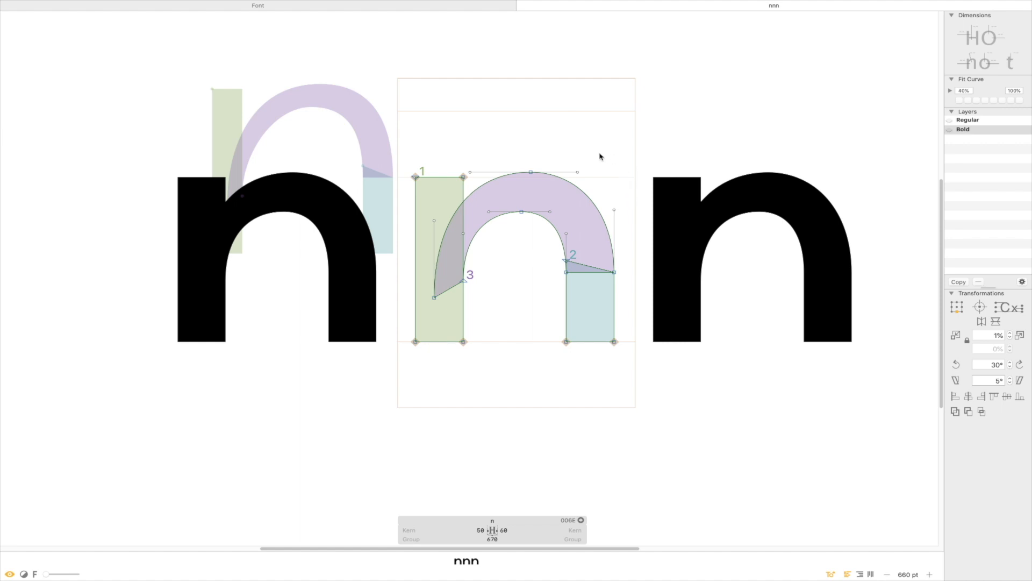
# Extend the outer top node's right handle to X 517 and raise the arch's outer right handle to Y 411.
pyautogui.click(578, 172)
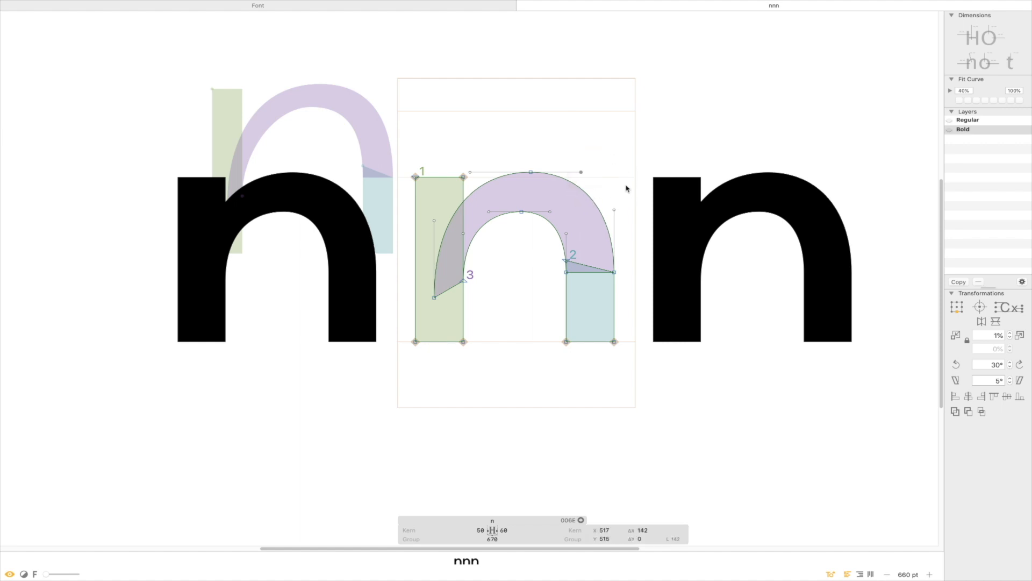
pyautogui.click(614, 208)
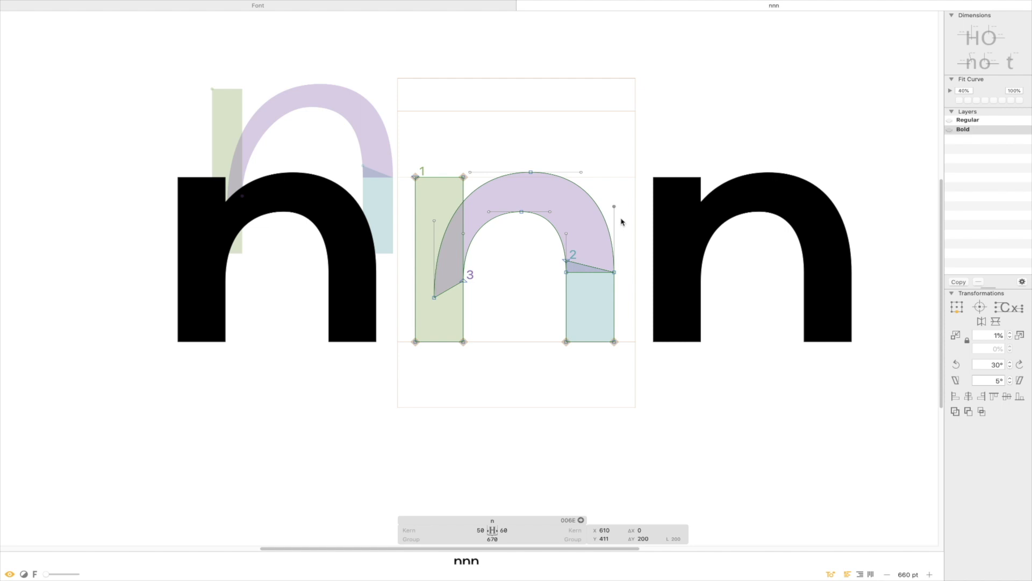
pyautogui.press('space')
# Thicken both stems by moving the right stem's outer edge 20 units right and the left stem's outer edge 30 units left.
pyautogui.moveTo(627, 130); pyautogui.dragTo(577, 400)
pyautogui.hotkey('shift', 'Right')
pyautogui.hotkey('shift', 'Right')
pyautogui.moveTo(396, 115); pyautogui.dragTo(438, 394)
pyautogui.hotkey('shift', 'Left')
pyautogui.hotkey('shift', 'Left')
pyautogui.hotkey('shift', 'Left')
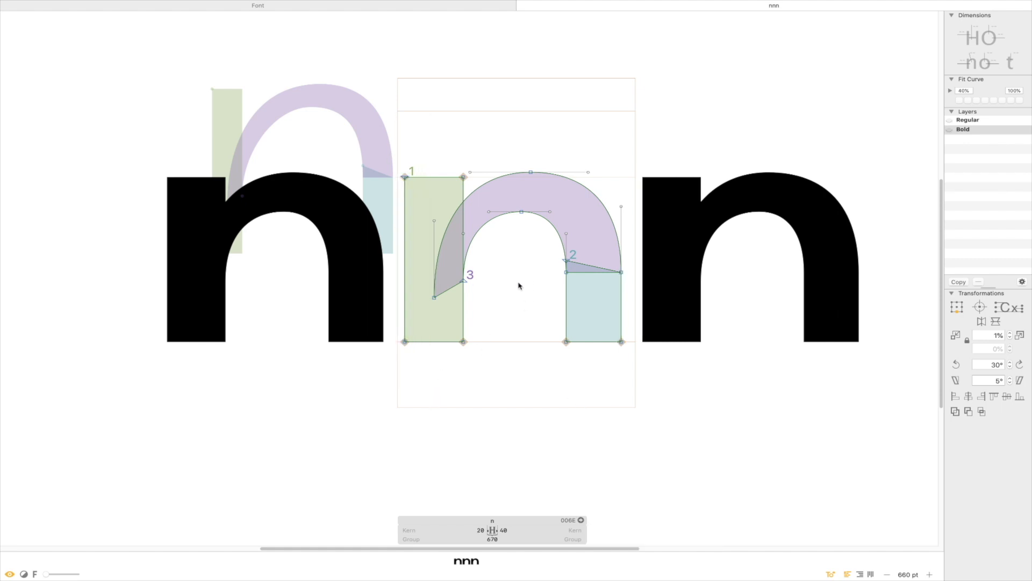
# Lower the arch's whole inner contour by 20 units, including the inner nodes at both stems.
pyautogui.moveTo(544, 195); pyautogui.dragTo(458, 300)
pyautogui.hotkey('shift', 'Down')
pyautogui.hotkey('shift', 'Down')
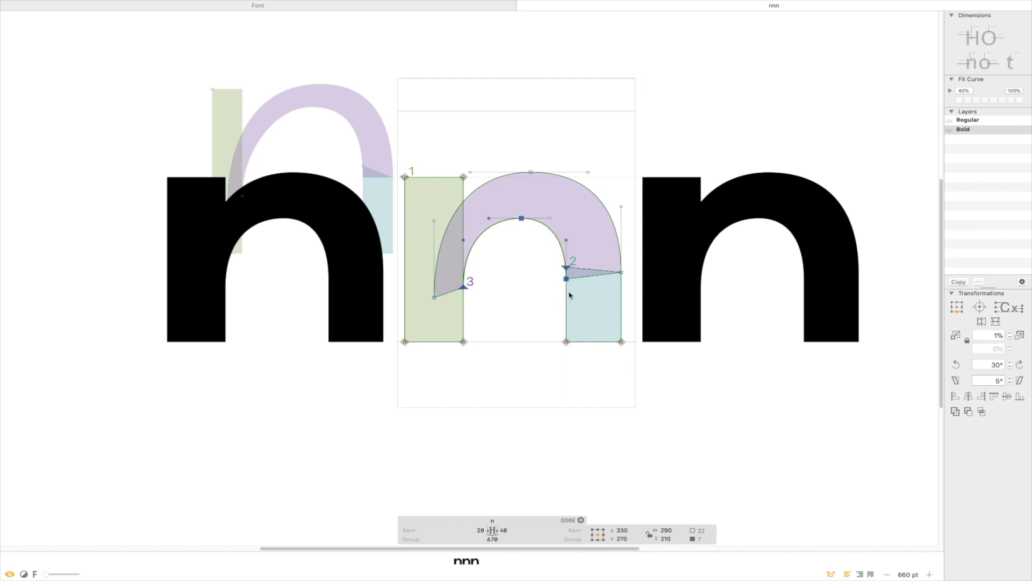
pyautogui.click(528, 308)
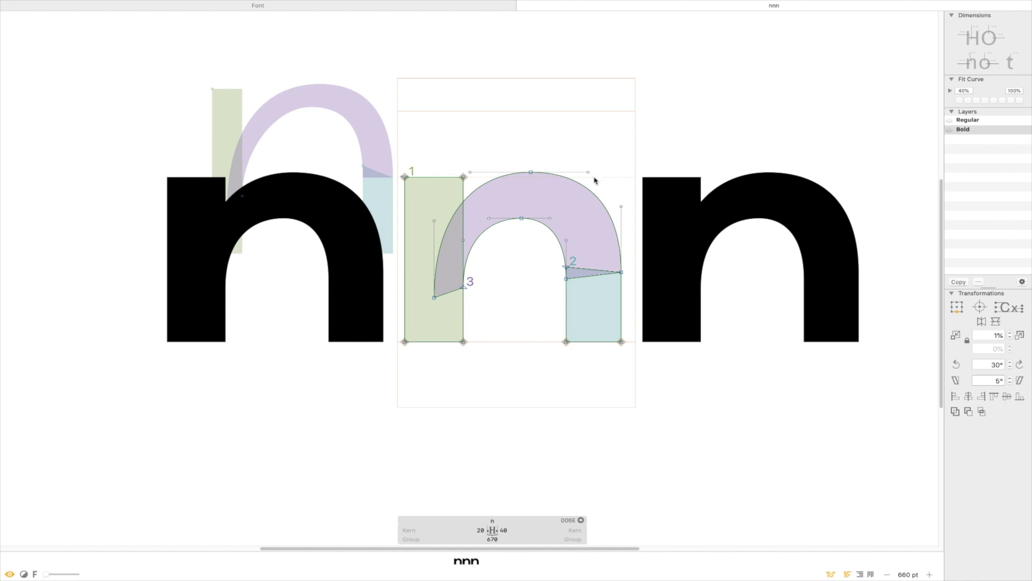
# Compare the Regular and Bold masters and measure the Bold right stem's width and the arch's thickness at its top.
pyautogui.press('super+1')
pyautogui.press('super+2')
pyautogui.press('super+1')
pyautogui.press('super+2')
pyautogui.press('l')
pyautogui.moveTo(548, 314); pyautogui.dragTo(601, 315)
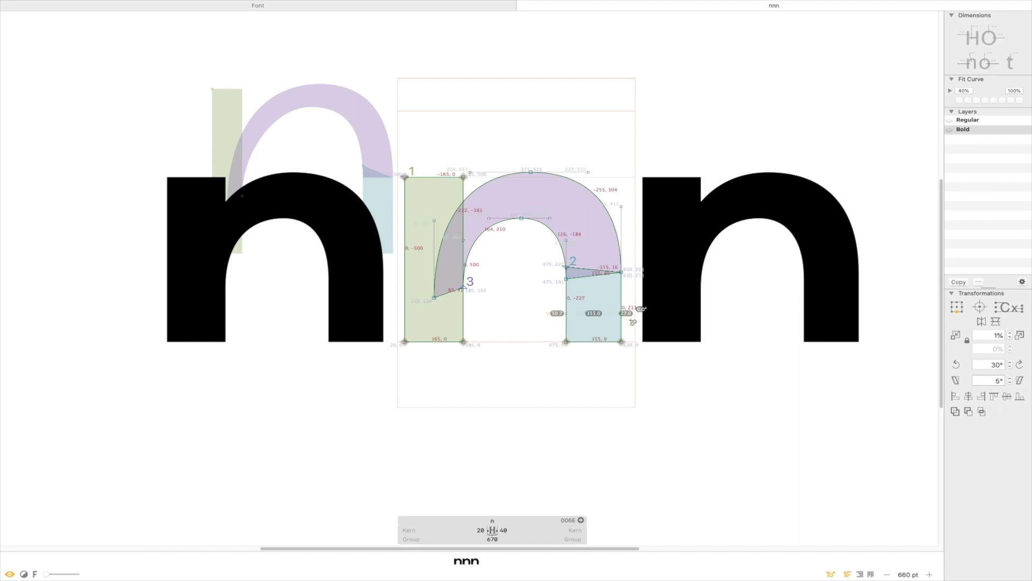
pyautogui.moveTo(523, 152); pyautogui.dragTo(527, 246)
pyautogui.press('v')
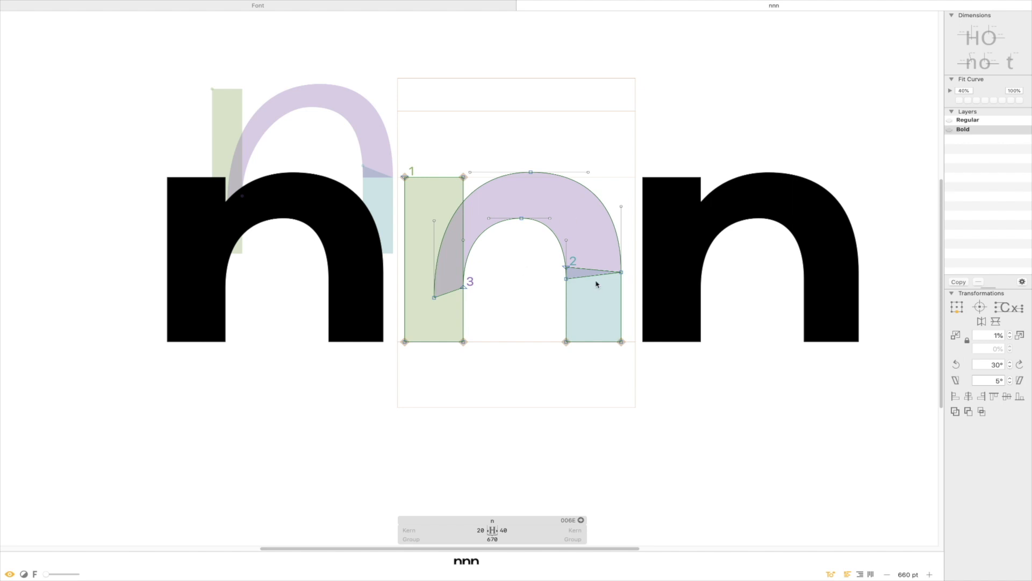
# Try shifting the arch's inner top node sideways and leave it 10 units further left.
pyautogui.click(521, 218)
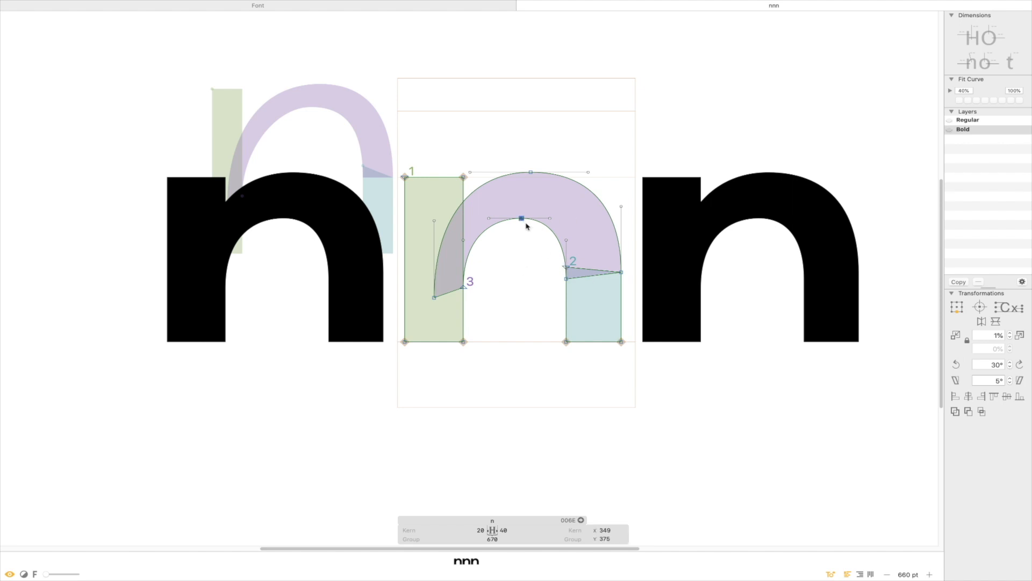
pyautogui.hotkey('shift', 'Right')
pyautogui.hotkey('shift', 'Left')
pyautogui.press('space')
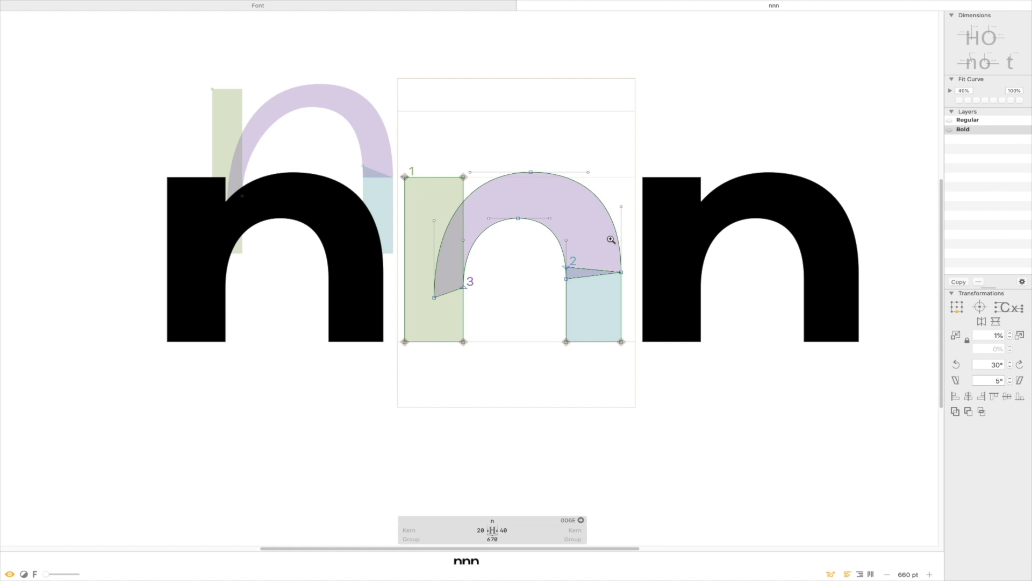
# Raise the arch's inner right and inner left handles to Y 319 and check the filled preview.
pyautogui.scroll(5, 613, 242)
pyautogui.moveTo(448, 183); pyautogui.dragTo(489, 220)
pyautogui.hotkey('shift', 'Up')
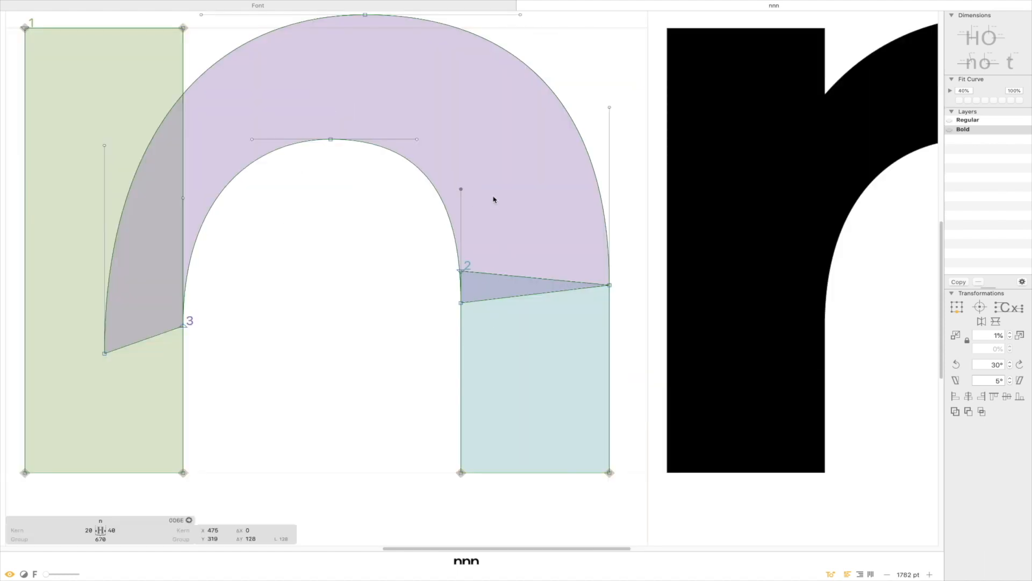
pyautogui.press('space')
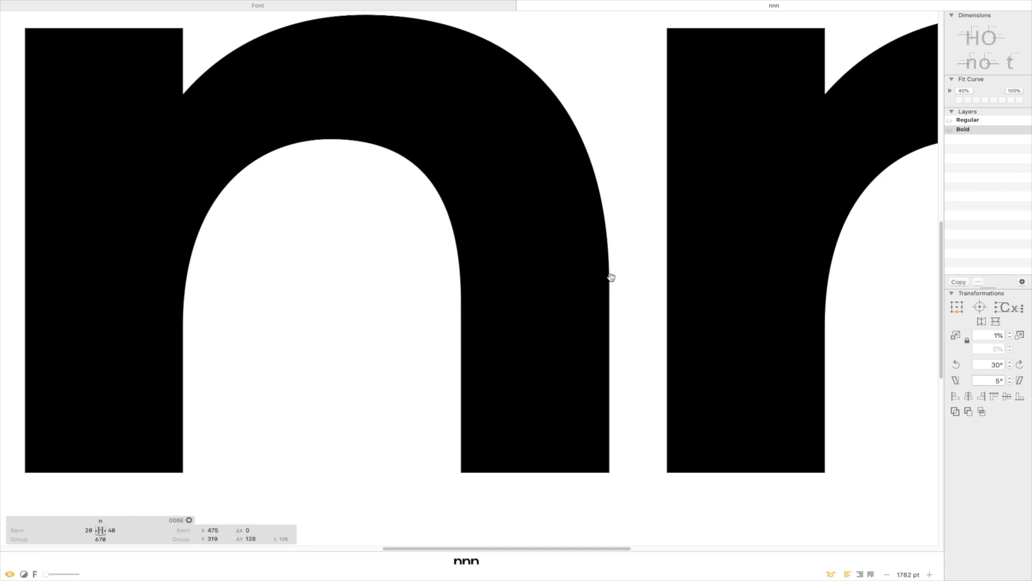
pyautogui.press('space')
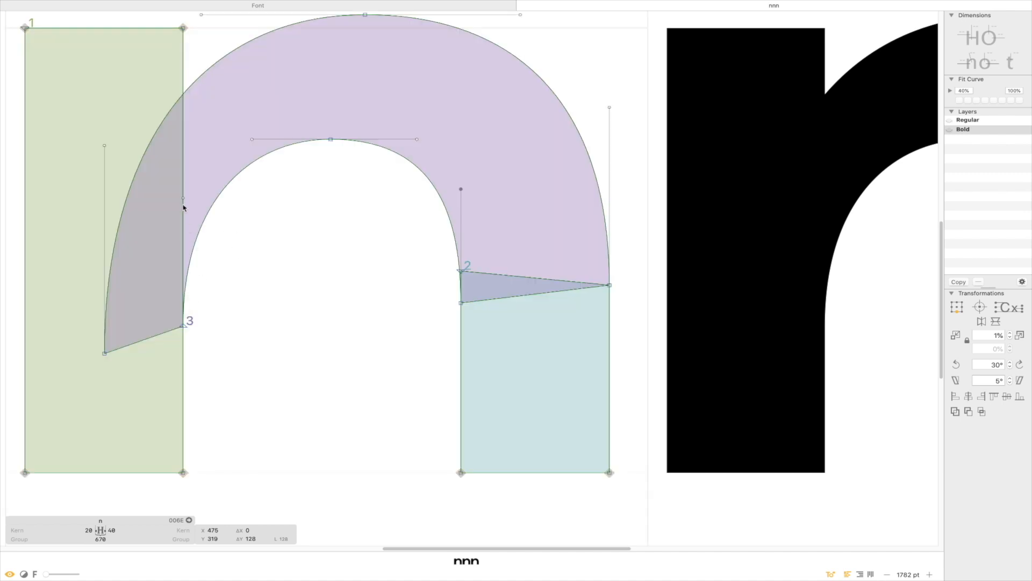
pyautogui.click(184, 193)
pyautogui.click(182, 198)
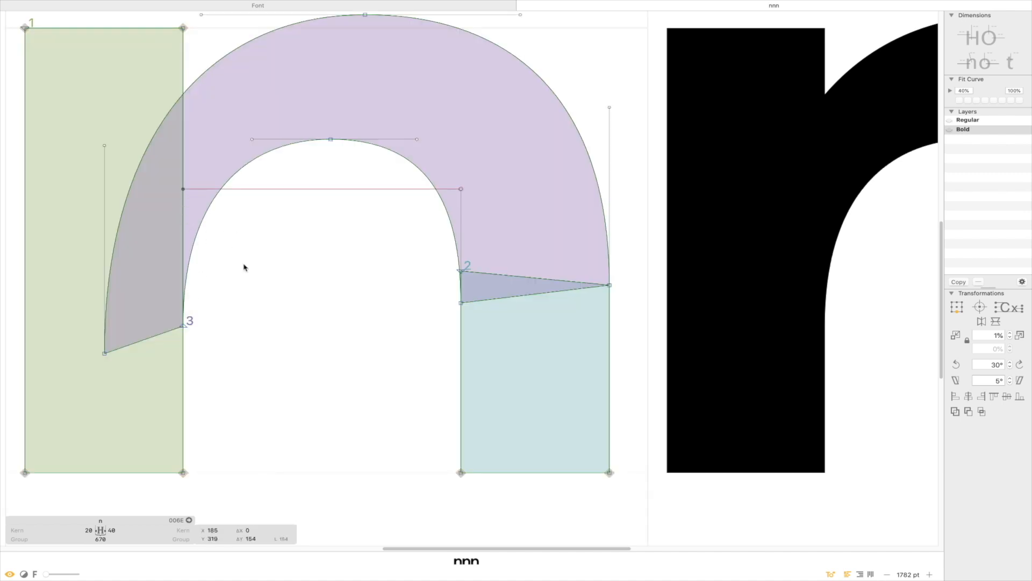
pyautogui.press('space')
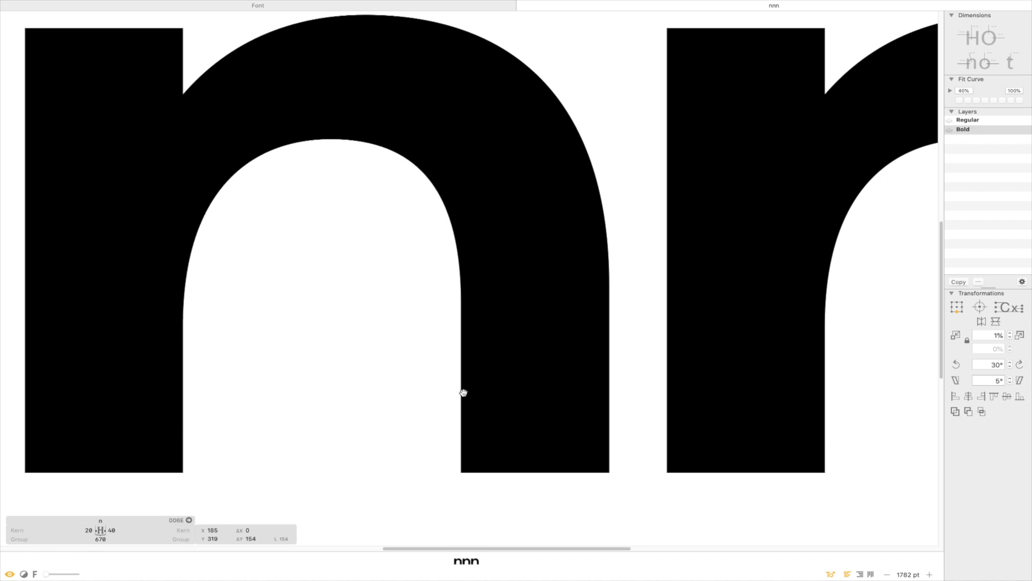
pyautogui.press('super+minus')
pyautogui.press('super+minus')
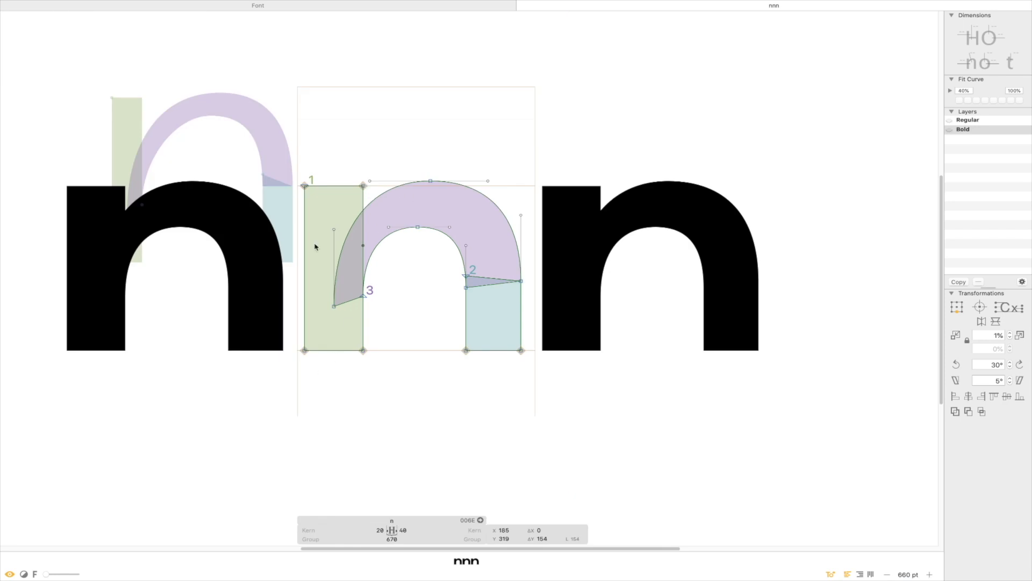
# Switch to the Regular master, inspect where the arch meets the left stem and raise the arch's inner left handle to Y 339.
pyautogui.press('super+1')
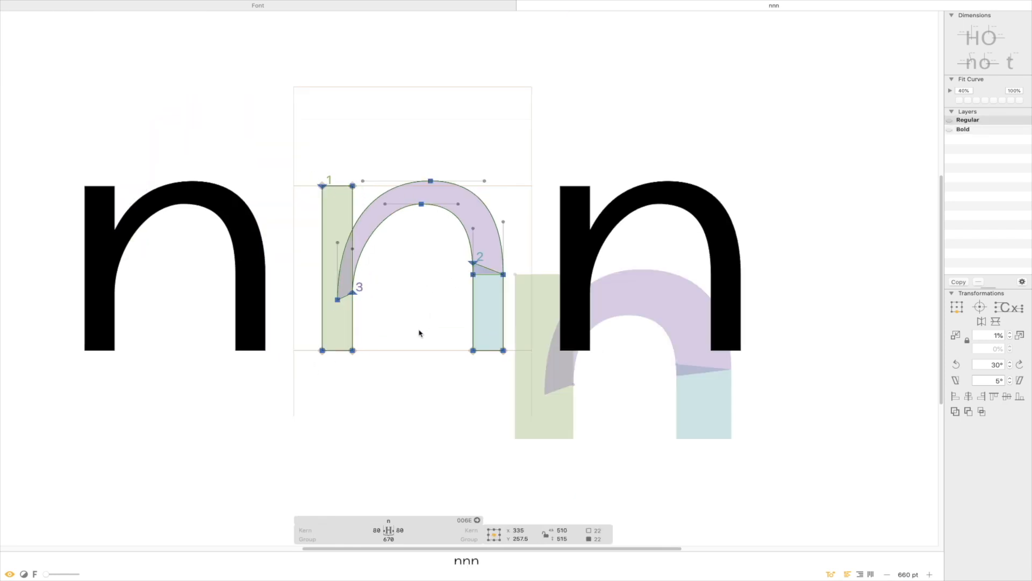
pyautogui.press('space')
pyautogui.moveTo(364, 303); pyautogui.dragTo(465, 300)
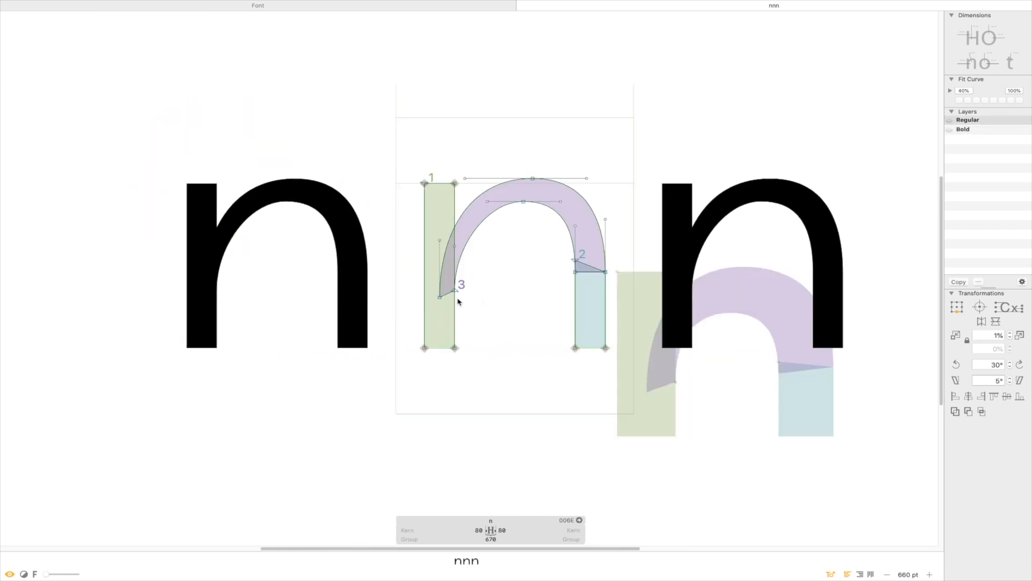
pyautogui.click(221, 290)
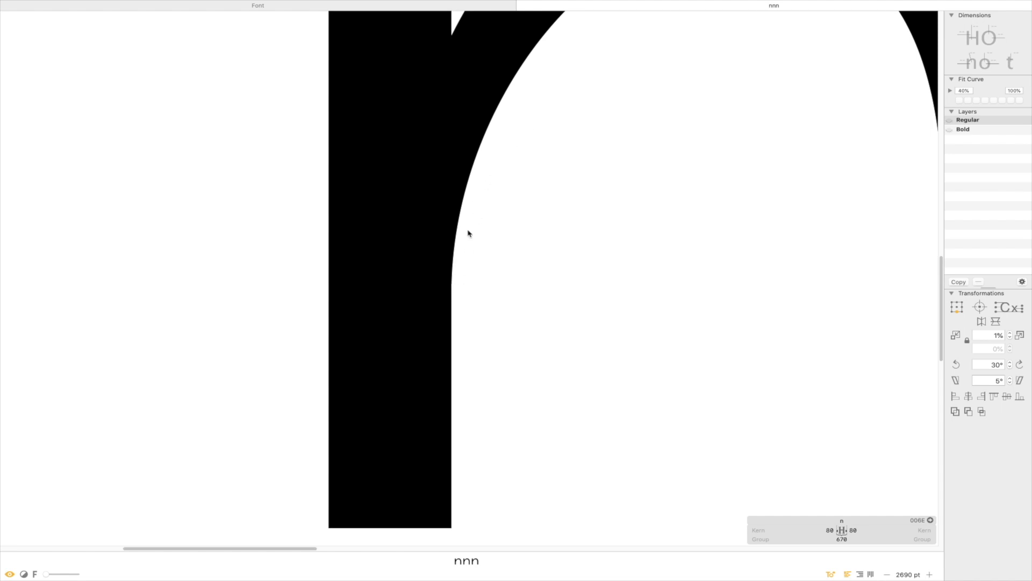
pyautogui.moveTo(859, 191); pyautogui.dragTo(238, 193)
pyautogui.moveTo(657, 198); pyautogui.dragTo(266, 173)
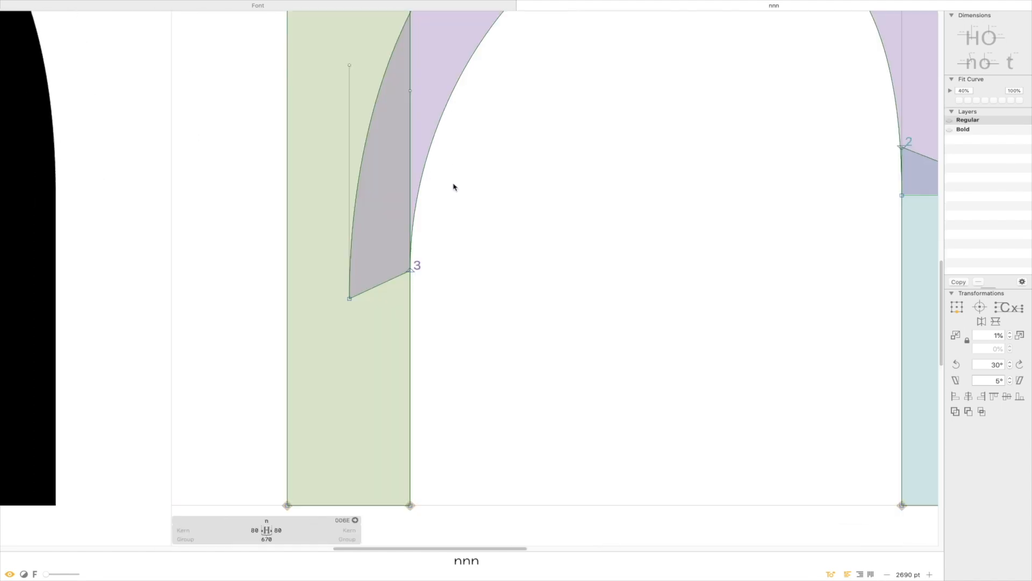
pyautogui.press('super+minus')
pyautogui.press('super+minus')
pyautogui.press('super+minus')
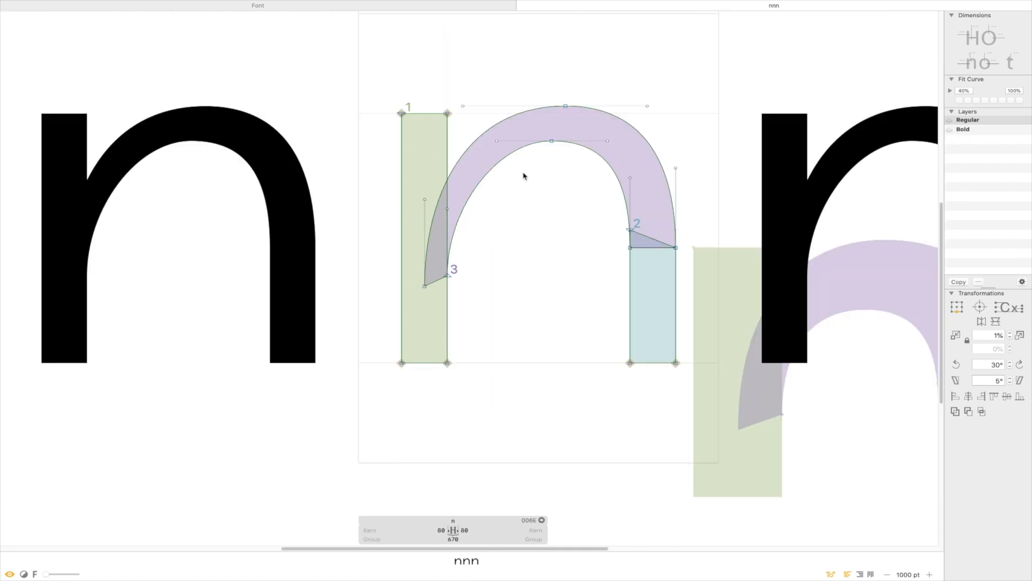
pyautogui.moveTo(530, 193); pyautogui.dragTo(446, 217)
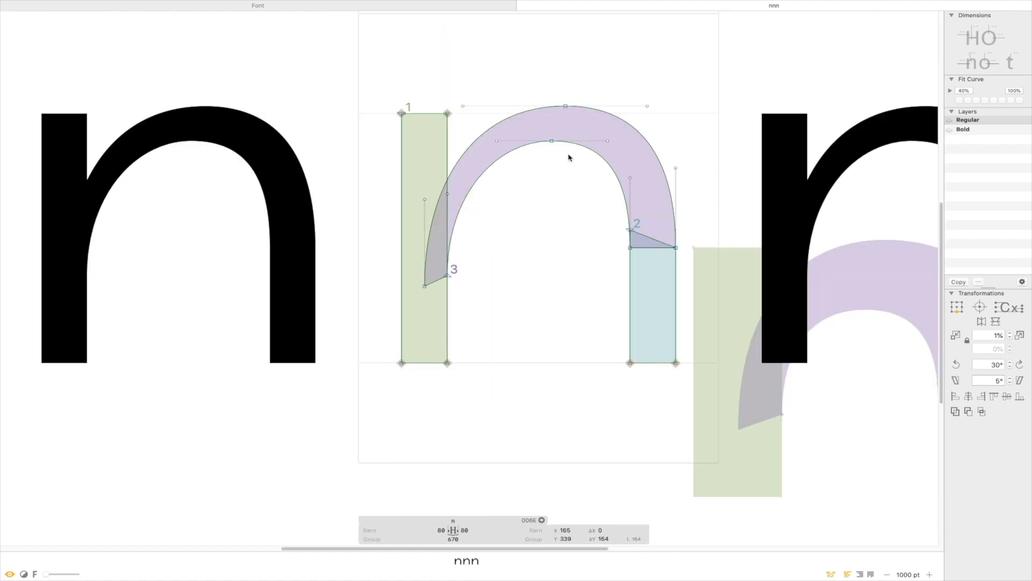
# Move the Regular arch's inner and outer top nodes 10 units left and raise its two left handles.
pyautogui.click(566, 106)
pyautogui.moveTo(585, 75); pyautogui.dragTo(514, 168)
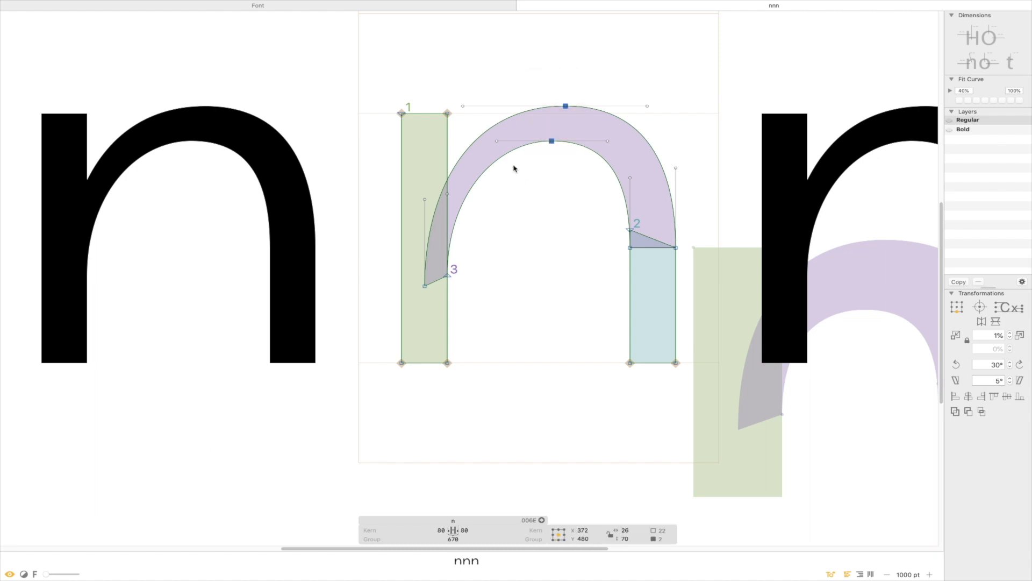
pyautogui.hotkey('shift', 'Left')
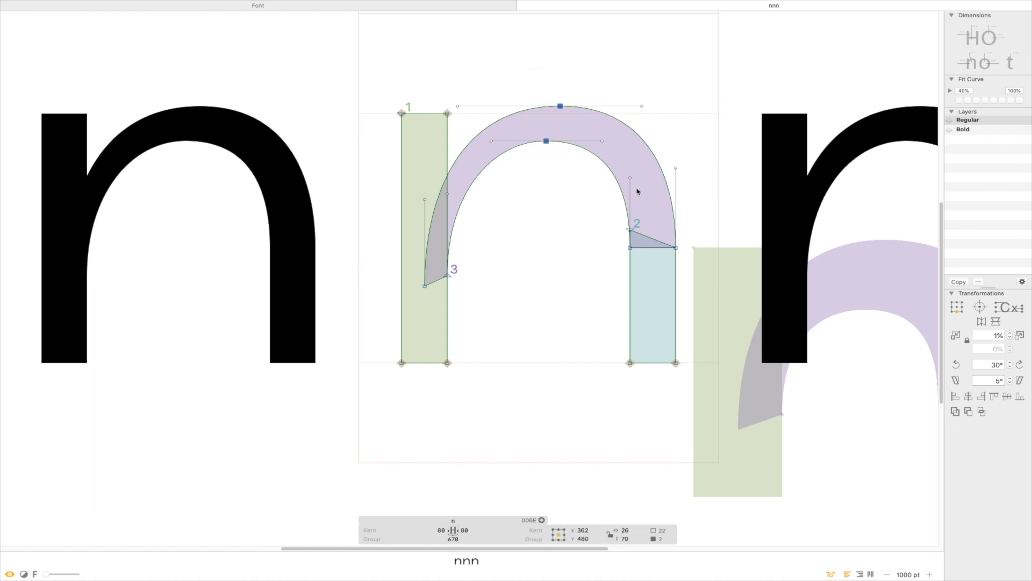
pyautogui.click(447, 194)
pyautogui.moveTo(425, 201); pyautogui.dragTo(425, 187)
# Lower the two inner nodes joining the Regular arch and right stem by 20 units and set their curve handle to Y 371.
pyautogui.click(631, 178)
pyautogui.moveTo(599, 206); pyautogui.dragTo(656, 262)
pyautogui.hotkey('shift', 'Down')
pyautogui.hotkey('shift', 'Down')
pyautogui.moveTo(592, 182); pyautogui.dragTo(669, 200)
pyautogui.hotkey('shift', 'Up')
pyautogui.hotkey('shift', 'Up')
pyautogui.press('space')
pyautogui.press('super+0')
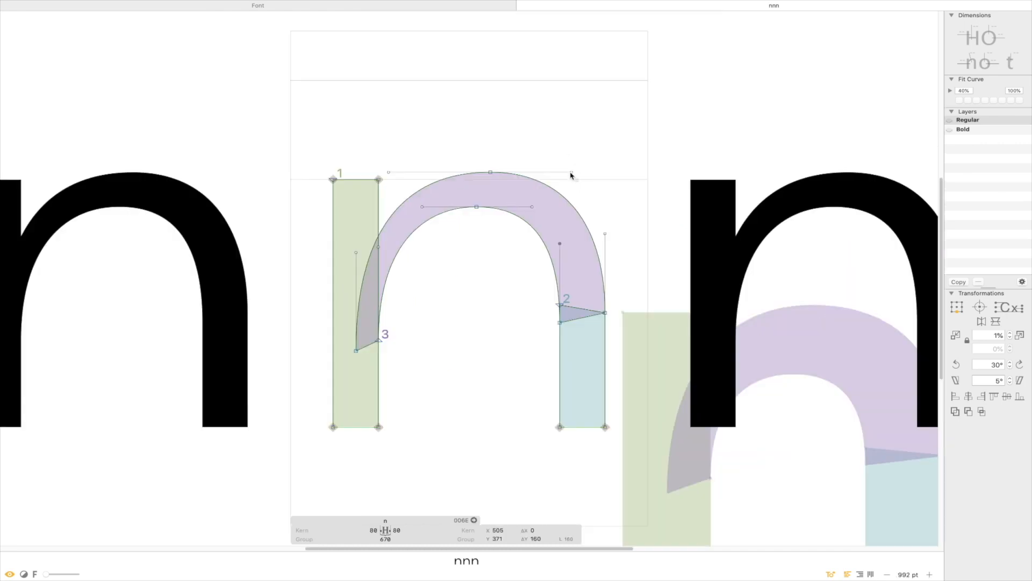
pyautogui.press('super+minus')
pyautogui.press('space')
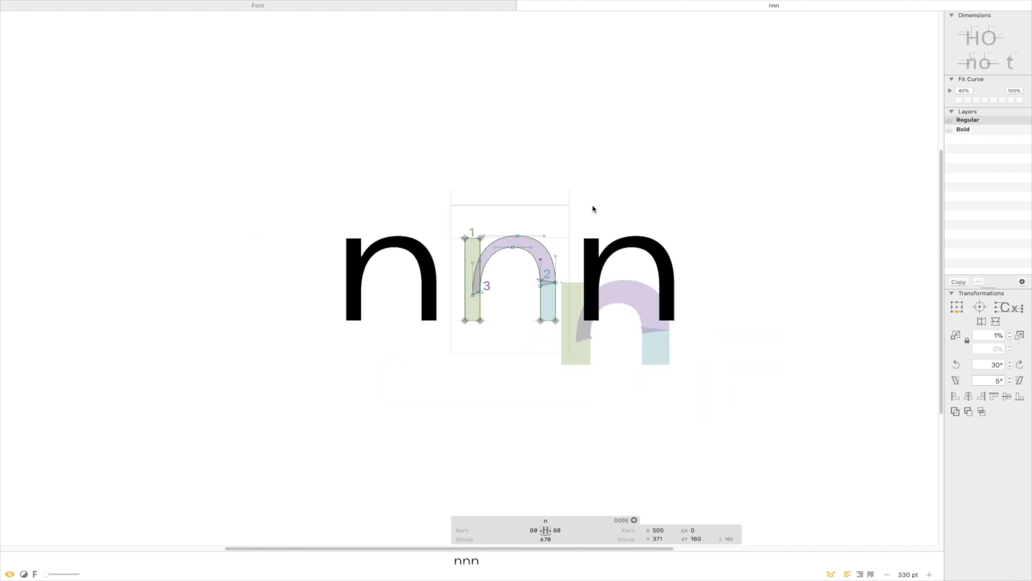
pyautogui.press('super+plus')
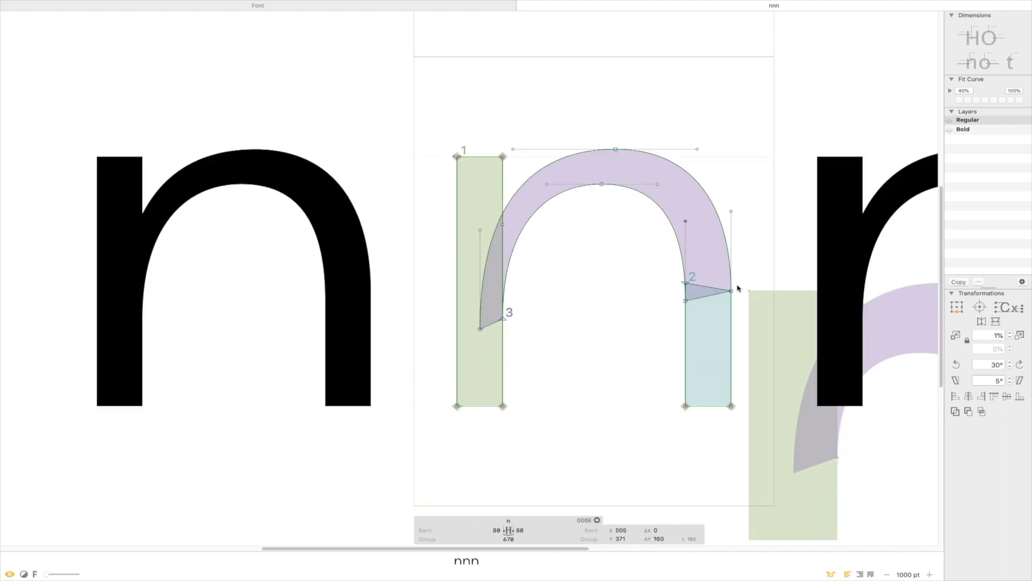
# Lower the outer nodes joining the arch and right stem by 10 units and set the outer right handle to Y 391.
pyautogui.click(732, 290)
pyautogui.hotkey('shift', 'Down')
pyautogui.moveTo(757, 193); pyautogui.dragTo(726, 244)
pyautogui.hotkey('shift', 'Up')
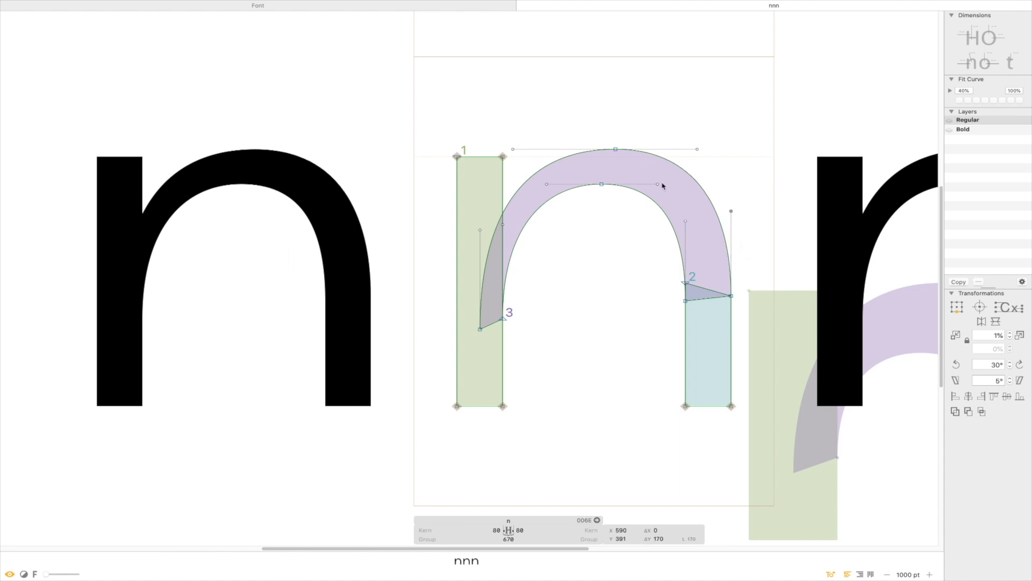
# Raise the arch's outer left end node by 10 units and lower the inner left end node to Y 165.
pyautogui.click(481, 332)
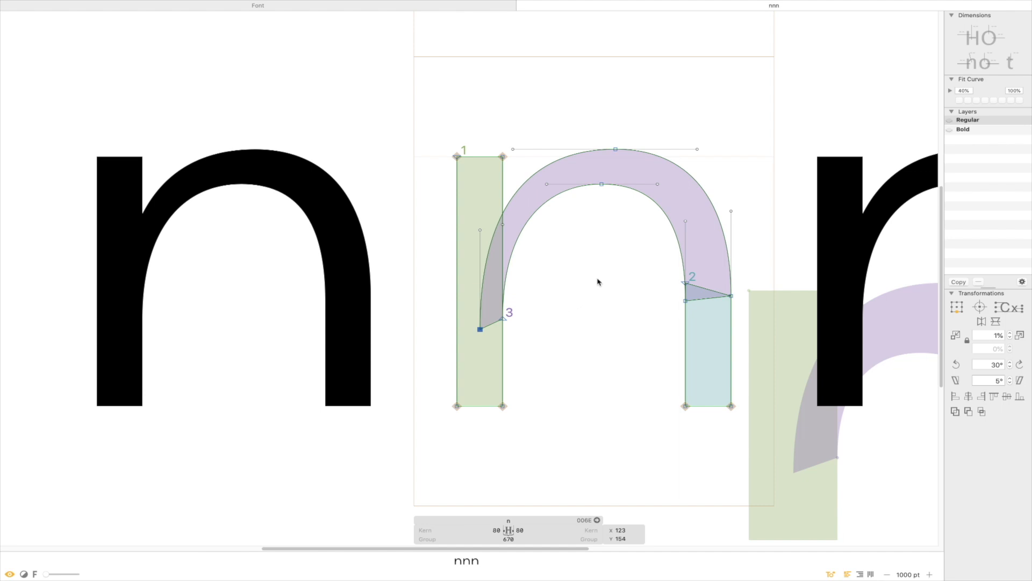
pyautogui.hotkey('shift', 'Up')
pyautogui.click(539, 286)
pyautogui.click(503, 322)
pyautogui.hotkey('shift', 'Down')
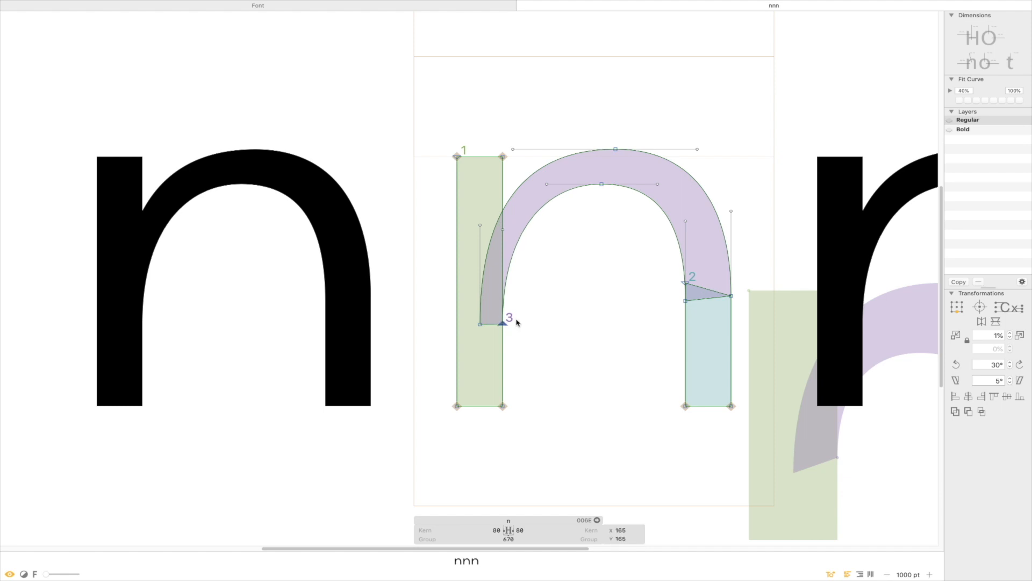
pyautogui.click(510, 234)
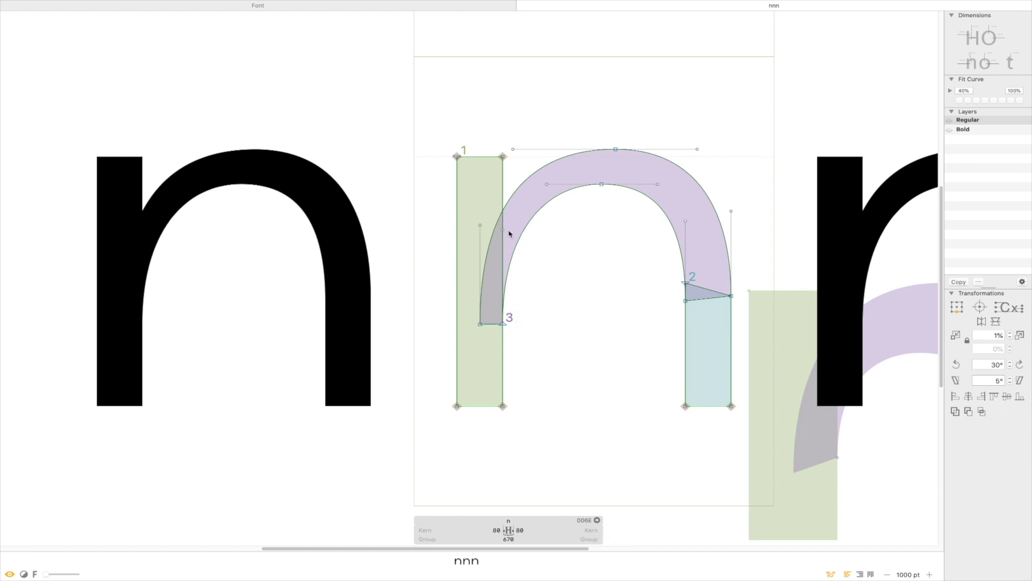
# Raise the vertical handles on the inner left and inner right sides of the Regular arch by 10 units.
pyautogui.click(503, 230)
pyautogui.moveTo(675, 244); pyautogui.dragTo(675, 247)
pyautogui.hotkey('shift', 'Up')
pyautogui.hotkey('shift', 'Up')
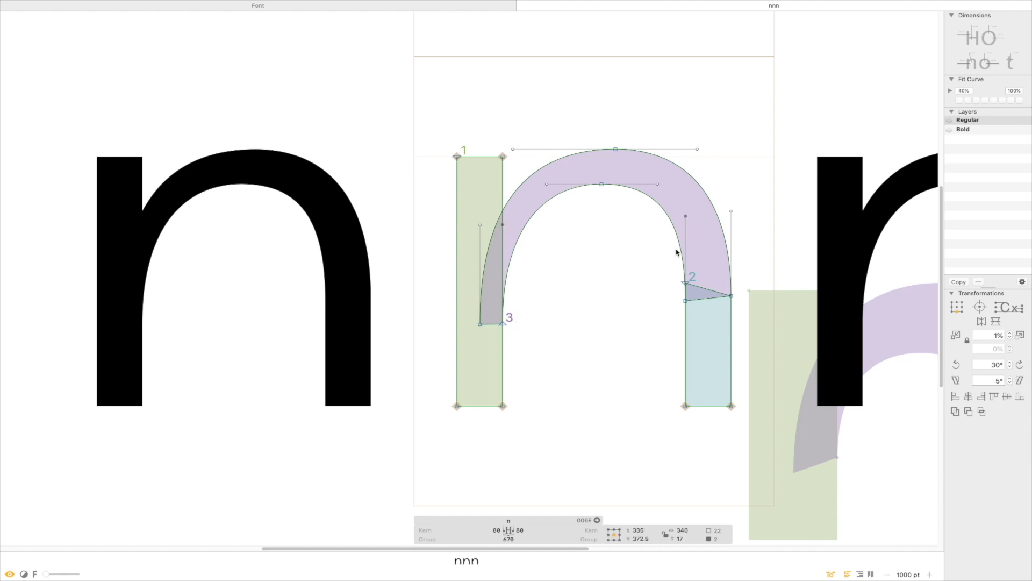
pyautogui.hotkey('shift', 'Down')
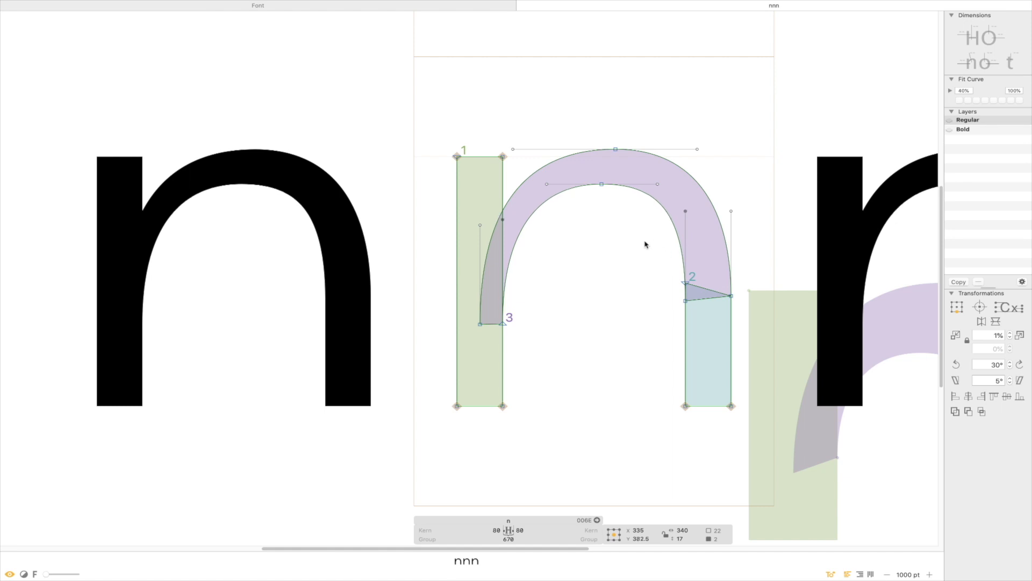
pyautogui.hotkey('shift', 'Down')
# Try lengthening the Regular arch's inner top handles, with the left one at X 227 and the right one at X 463.
pyautogui.click(547, 183)
pyautogui.hotkey('shift', 'Left')
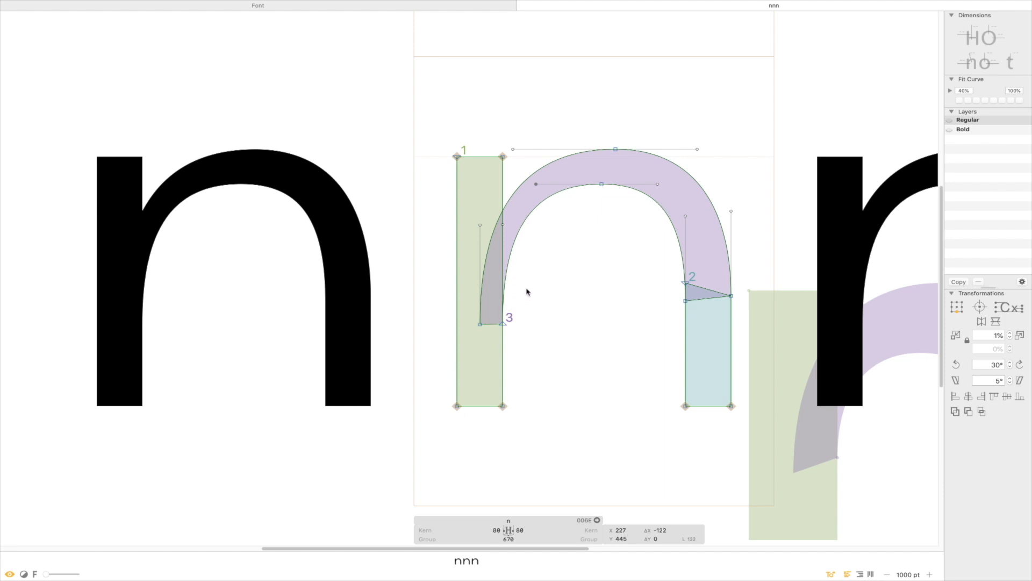
pyautogui.click(646, 211)
pyautogui.moveTo(646, 211); pyautogui.dragTo(647, 209)
pyautogui.hotkey('shift', 'Right')
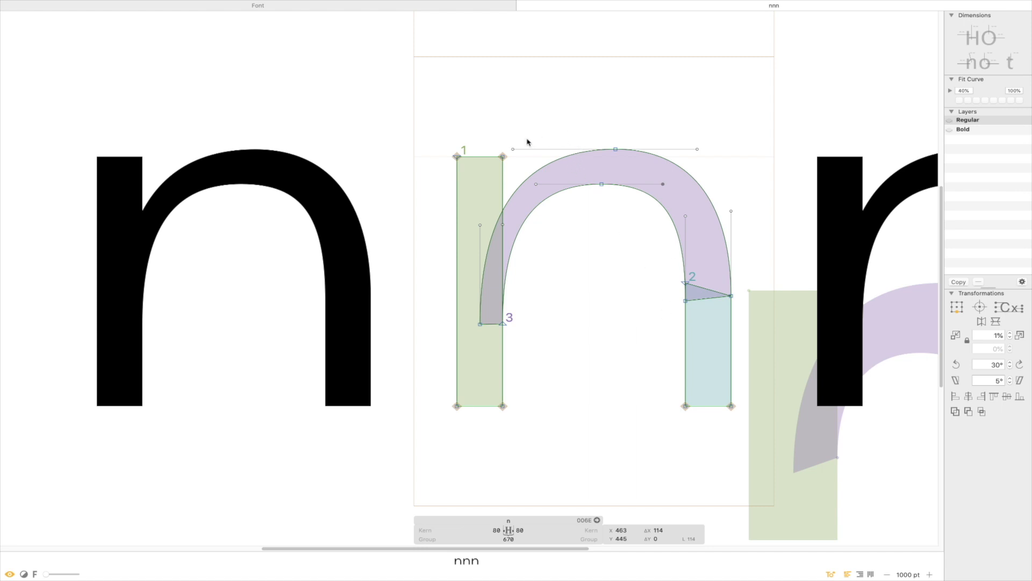
# Move the Regular arch's outer left end node to X 133 and lower its curve handle to Y 353.
pyautogui.click(480, 324)
pyautogui.hotkey('shift', 'Left')
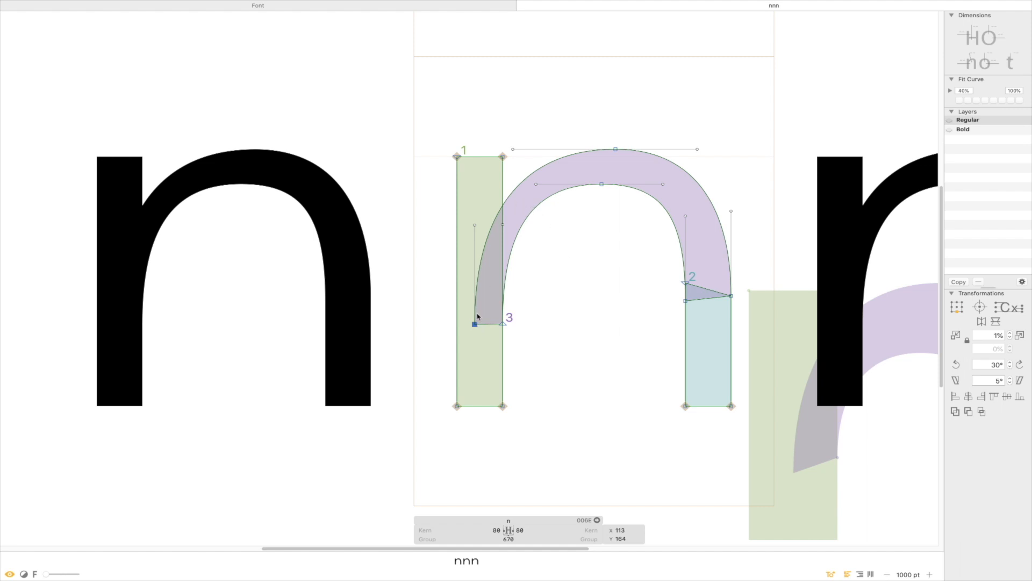
pyautogui.click(474, 225)
pyautogui.hotkey('shift', 'Down')
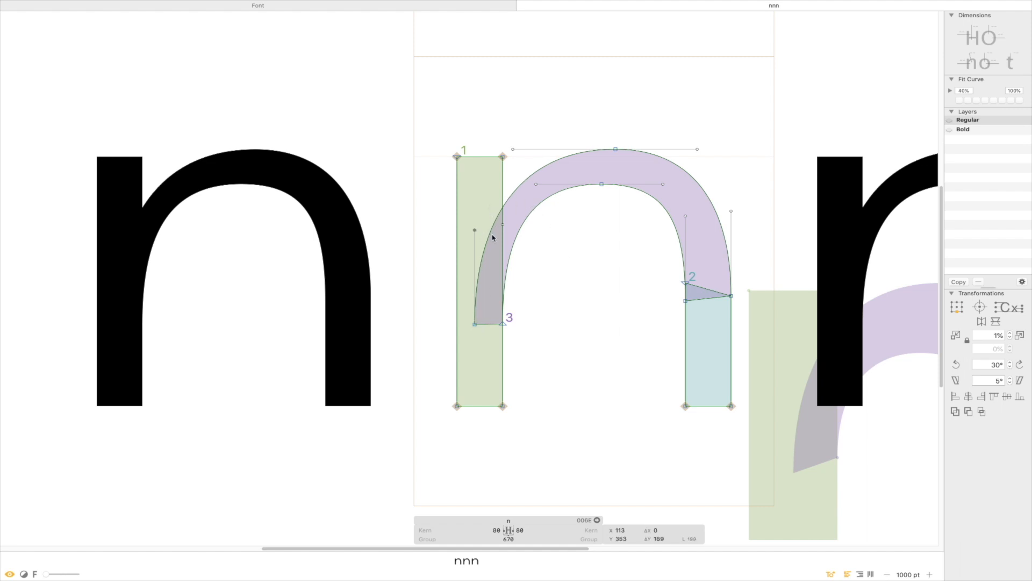
pyautogui.click(477, 328)
pyautogui.click(475, 326)
pyautogui.hotkey('shift', 'Right')
pyautogui.hotkey('shift', 'Right')
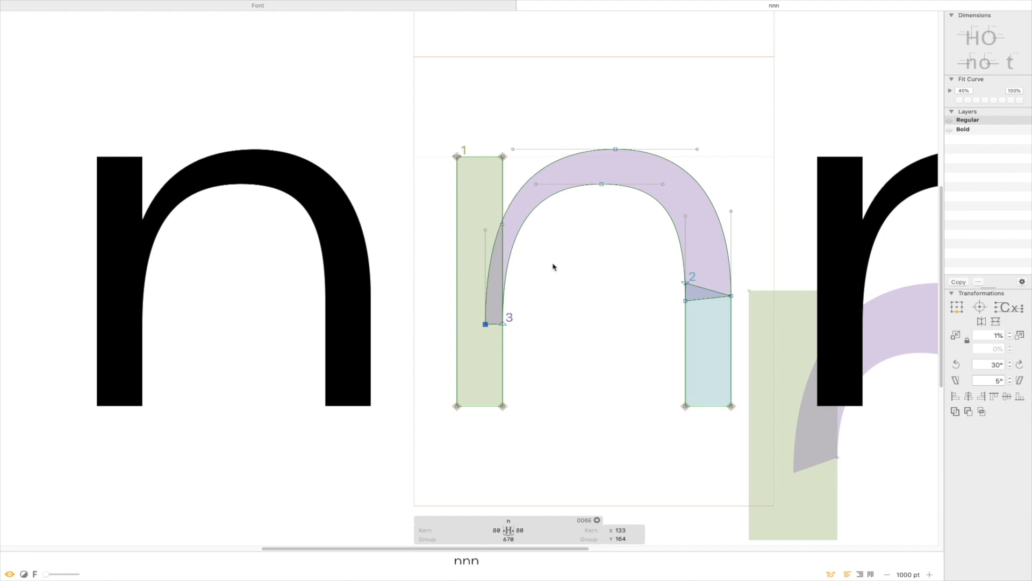
pyautogui.click(541, 354)
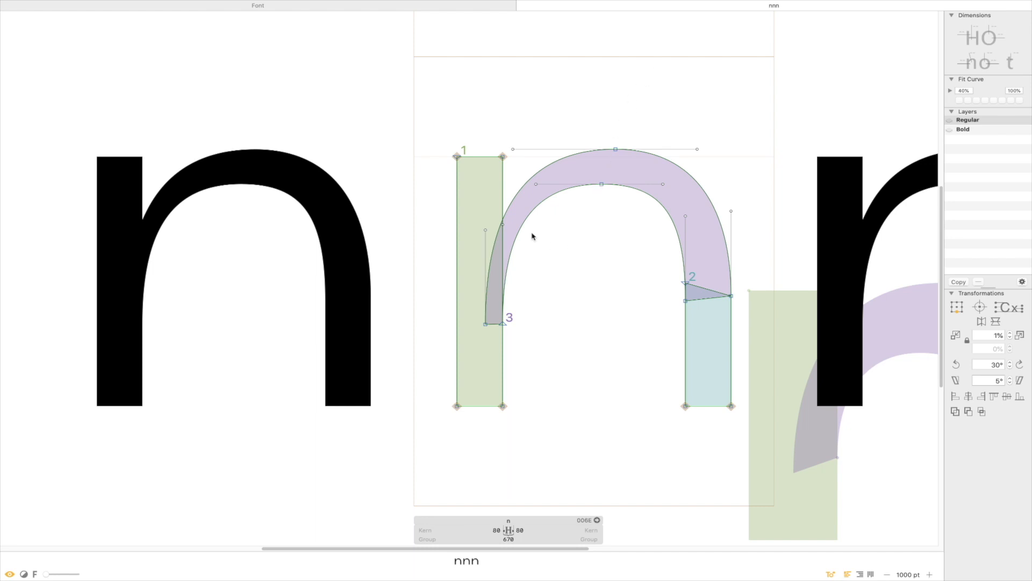
# Compare the arch shapes of the Regular and Bold masters by alternating between them.
pyautogui.press('super+2')
pyautogui.press('super+1')
pyautogui.press('super+2')
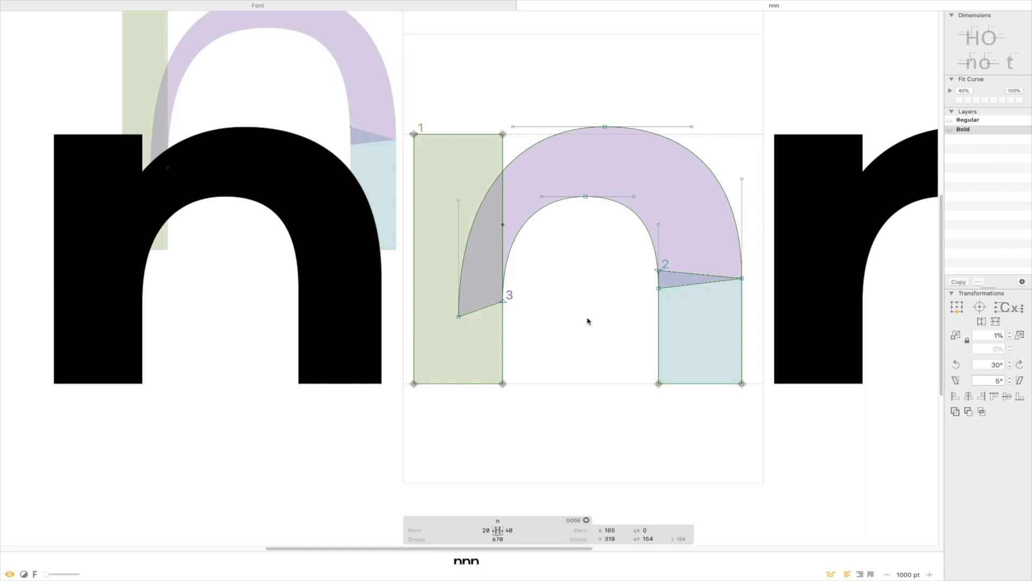
pyautogui.press('super+1')
pyautogui.press('super+2')
pyautogui.press('super+1')
pyautogui.press('space')
pyautogui.moveTo(608, 215); pyautogui.dragTo(526, 217)
pyautogui.press('super+2')
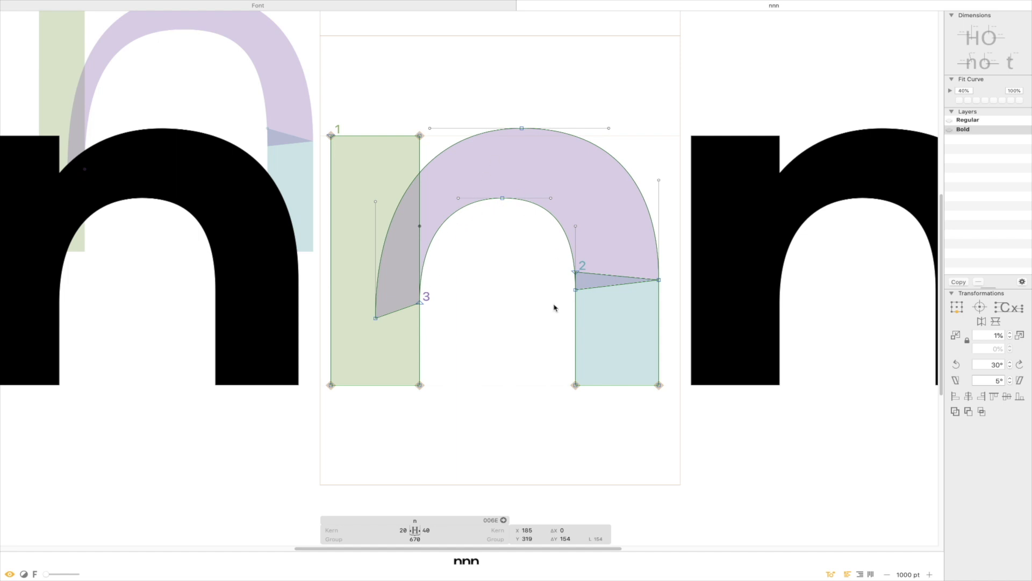
pyautogui.press('super+1')
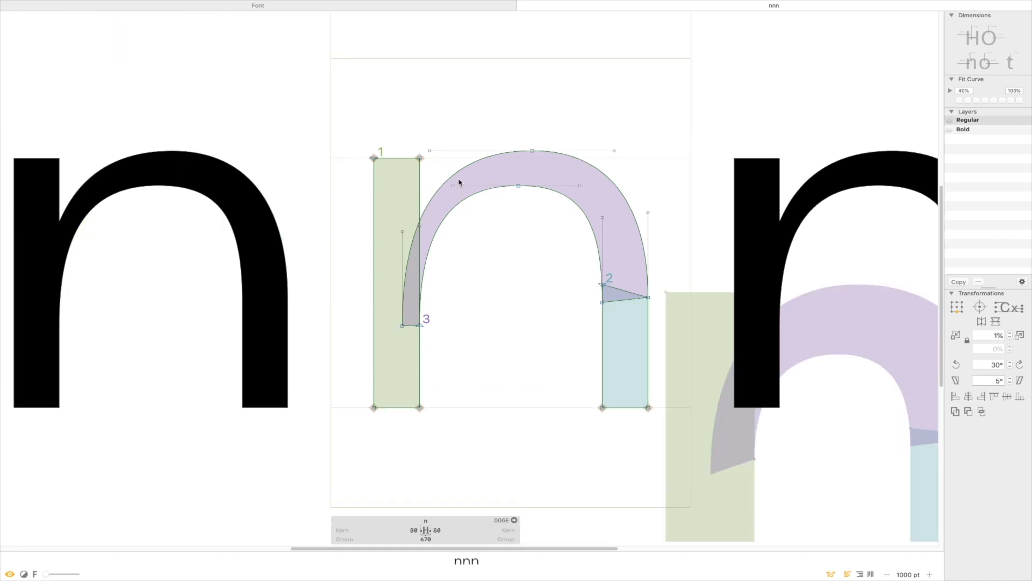
# Shorten the Regular arch's two inner top handles by 10 units each, with the right one at X 453.
pyautogui.moveTo(459, 180); pyautogui.dragTo(448, 196)
pyautogui.hotkey('shift', 'Right')
pyautogui.moveTo(597, 176); pyautogui.dragTo(571, 199)
pyautogui.hotkey('shift', 'Left')
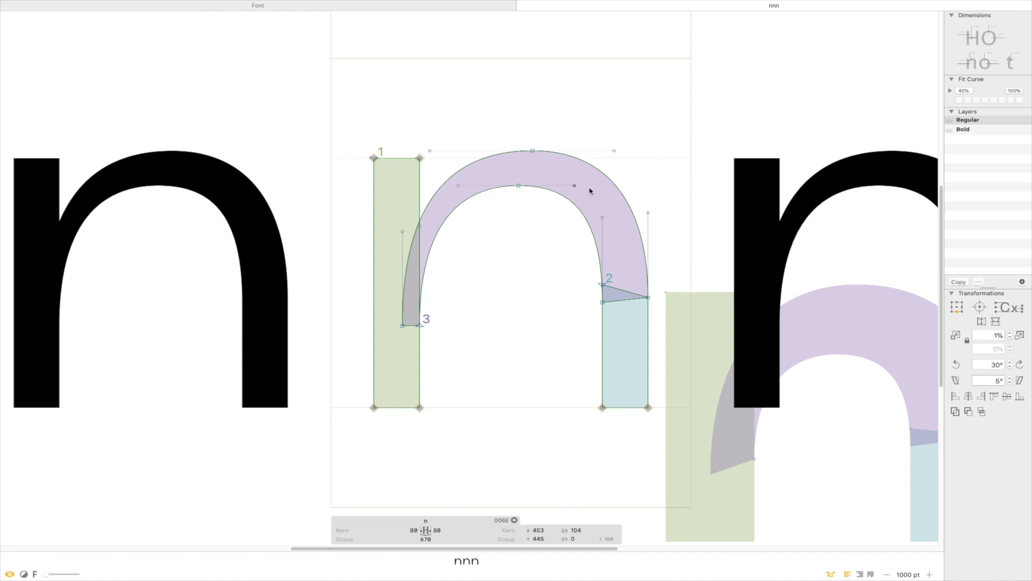
# Shorten the Regular arch's two outer top handles by 10 units each and set the inner top left handle to X 247.
pyautogui.moveTo(442, 133); pyautogui.dragTo(423, 171)
pyautogui.hotkey('shift', 'Right')
pyautogui.moveTo(629, 144); pyautogui.dragTo(608, 164)
pyautogui.hotkey('shift', 'Left')
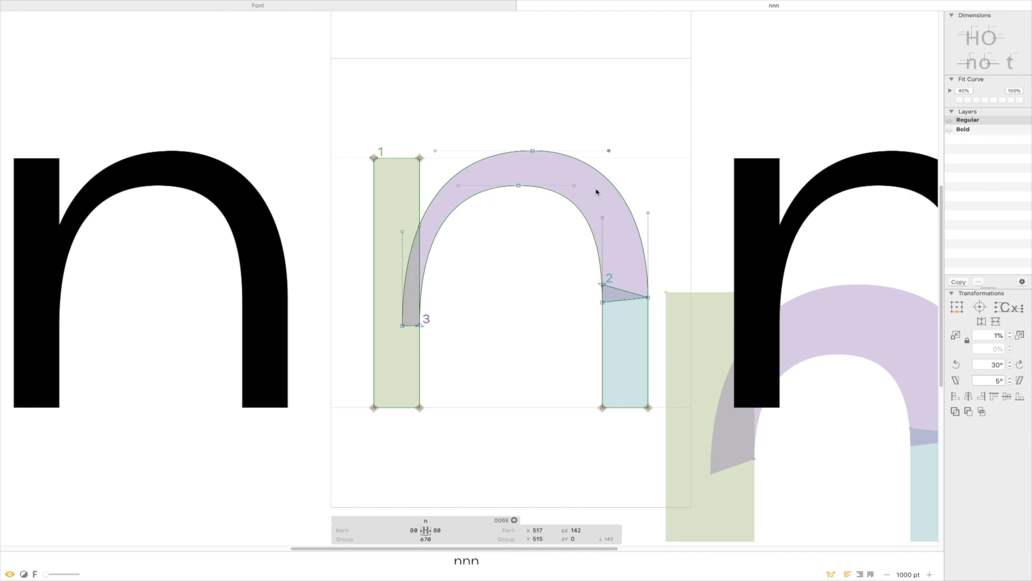
pyautogui.moveTo(493, 223); pyautogui.dragTo(442, 182)
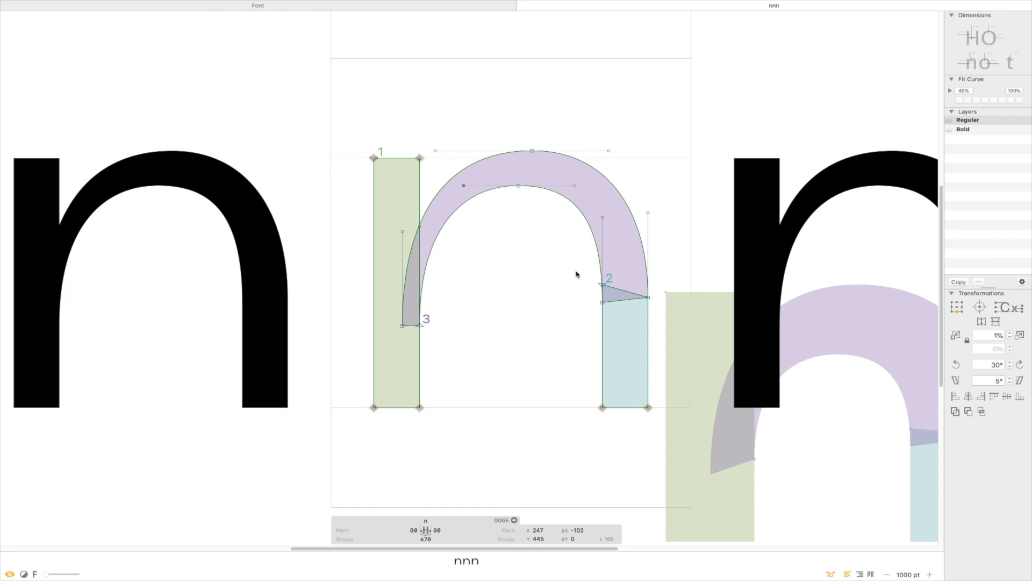
# Compare the Bold and Regular n at a smaller display size.
pyautogui.press('super+2')
pyautogui.press('space')
pyautogui.moveTo(504, 247); pyautogui.dragTo(608, 251)
pyautogui.press('super+minus')
pyautogui.press('super+minus')
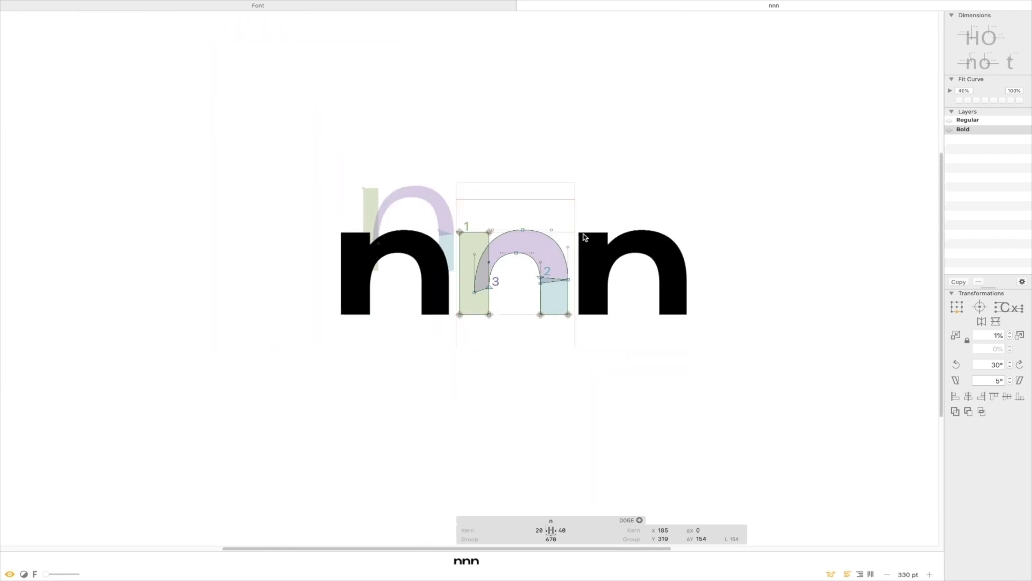
pyautogui.press('space')
pyautogui.moveTo(677, 147); pyautogui.dragTo(585, 140)
pyautogui.press('super+1')
pyautogui.press('super+2')
pyautogui.press('super+1')
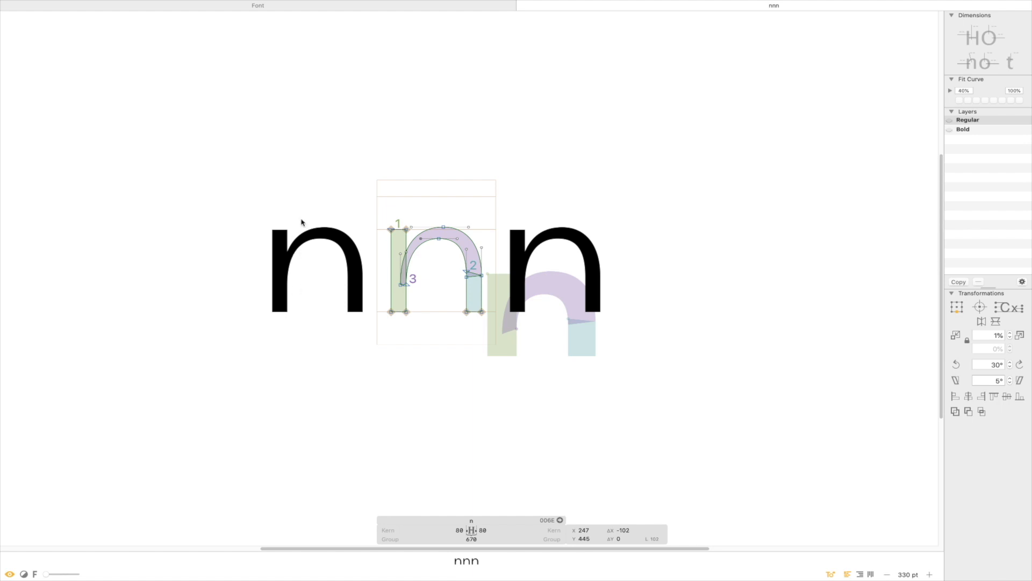
# In the Bold master, move the arch's outer left end node and outer top left handle 20 units right.
pyautogui.press('super+2')
pyautogui.scroll(5, 390, 263)
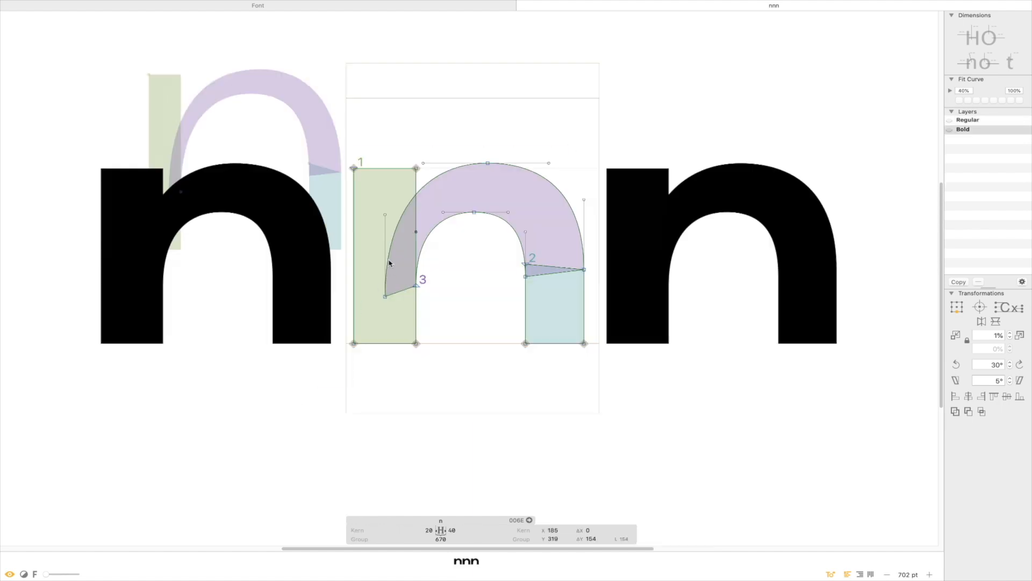
pyautogui.click(385, 296)
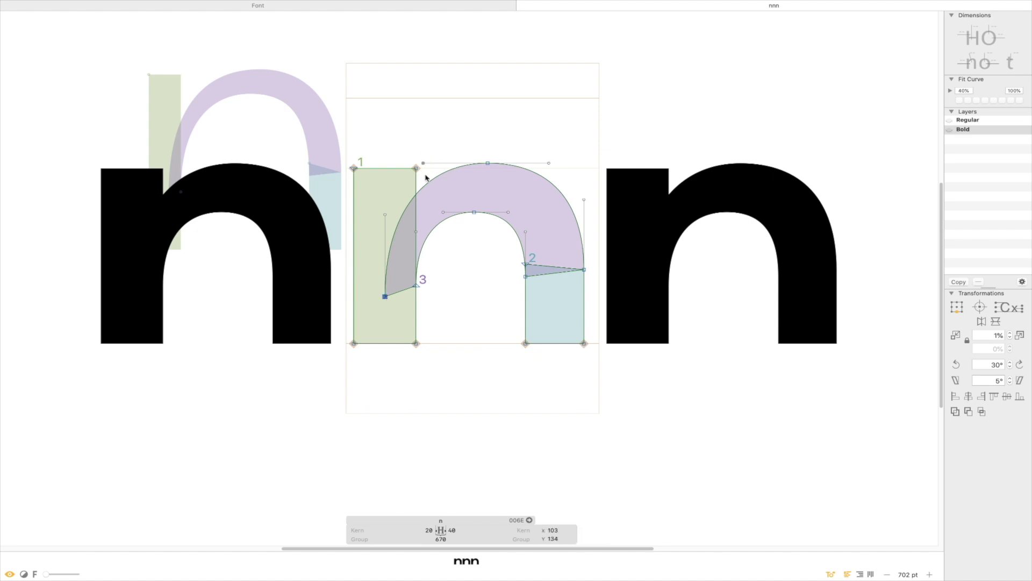
pyautogui.moveTo(422, 172); pyautogui.dragTo(422, 173)
pyautogui.hotkey('shift', 'Right')
pyautogui.hotkey('shift', 'Right')
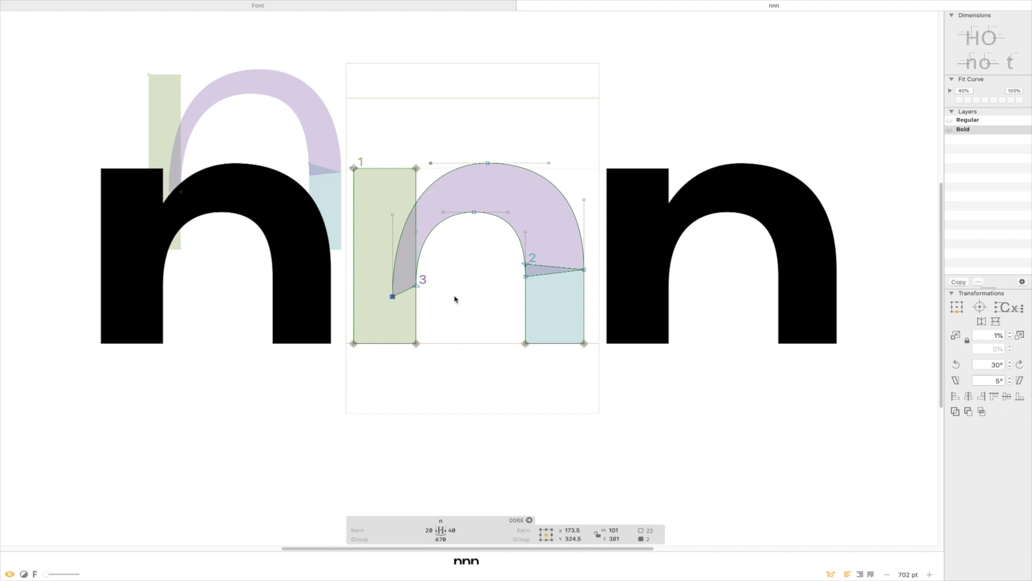
# Move the Bold arch's outer top node 10 units right and check it against the Regular master.
pyautogui.click(488, 163)
pyautogui.hotkey('shift', 'Right')
pyautogui.click(479, 121)
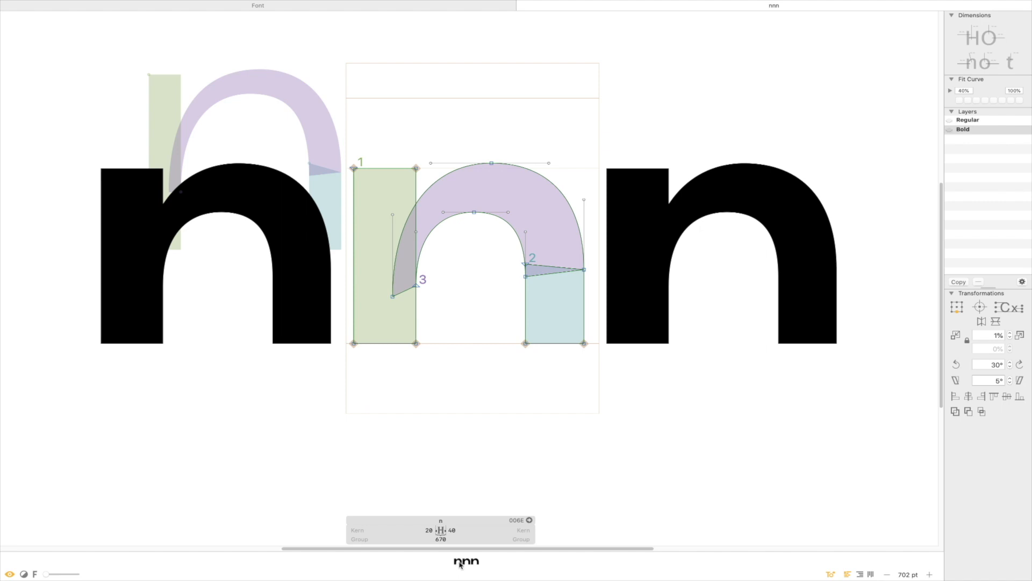
pyautogui.press('super+1')
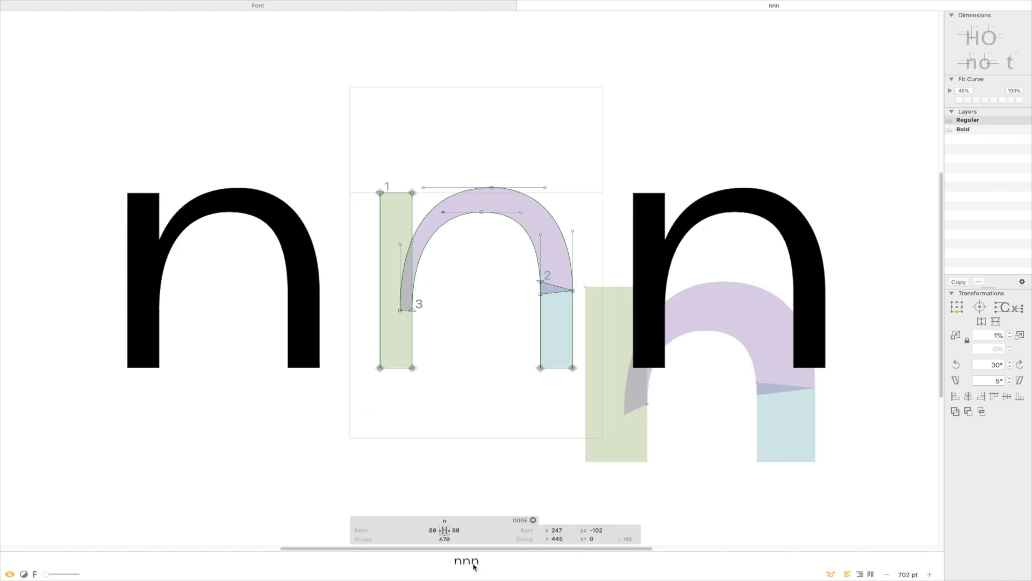
pyautogui.press('super+2')
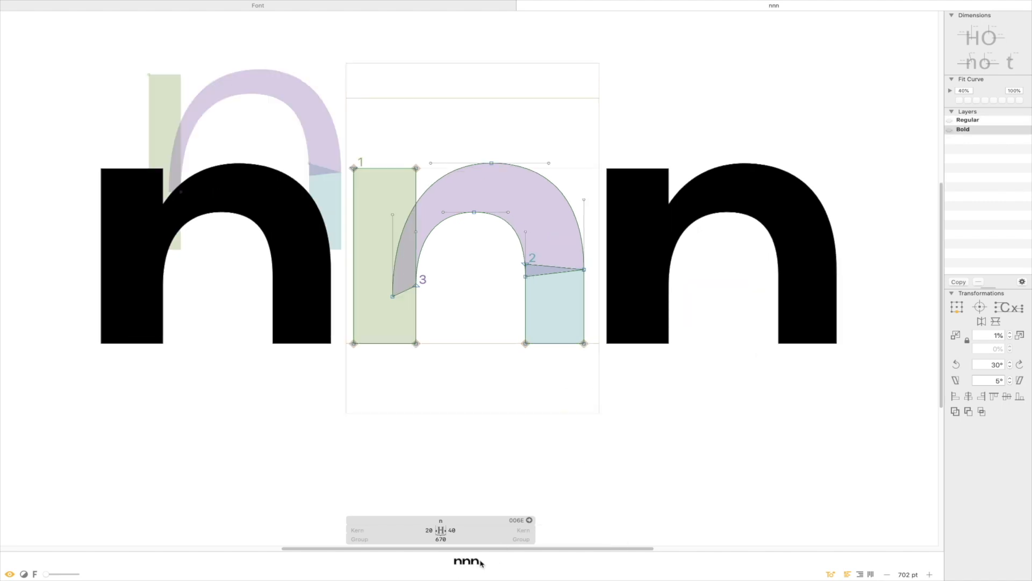
# Lower both left end nodes of the Bold arch by 20 units and shift its inner and outer top nodes 10 units right.
pyautogui.click(416, 286)
pyautogui.keyDown('shift'); pyautogui.click(392, 297); pyautogui.keyUp('shift')
pyautogui.hotkey('shift', 'Down')
pyautogui.hotkey('shift', 'Down')
pyautogui.moveTo(501, 148); pyautogui.dragTo(465, 236)
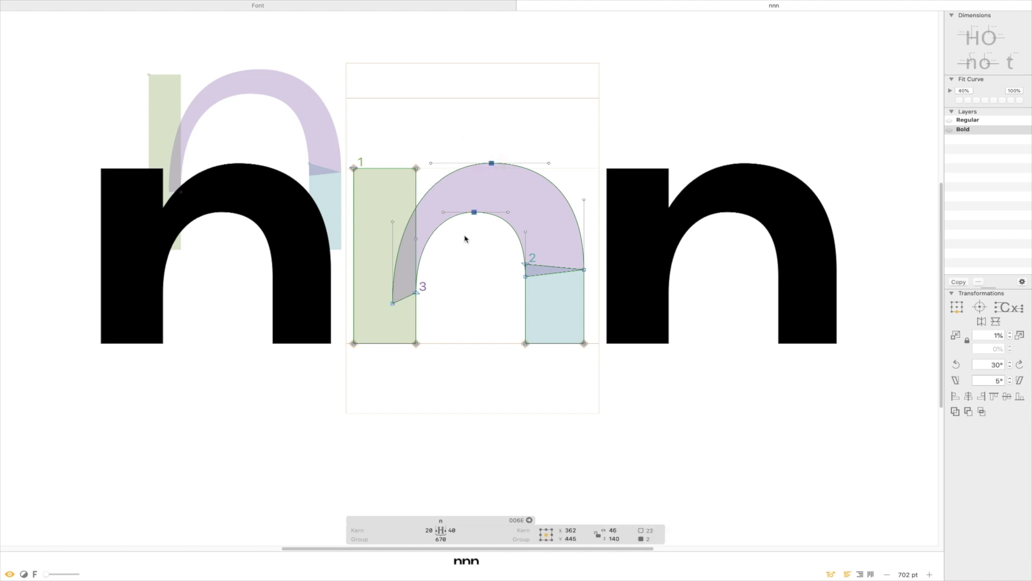
pyautogui.hotkey('shift', 'Right')
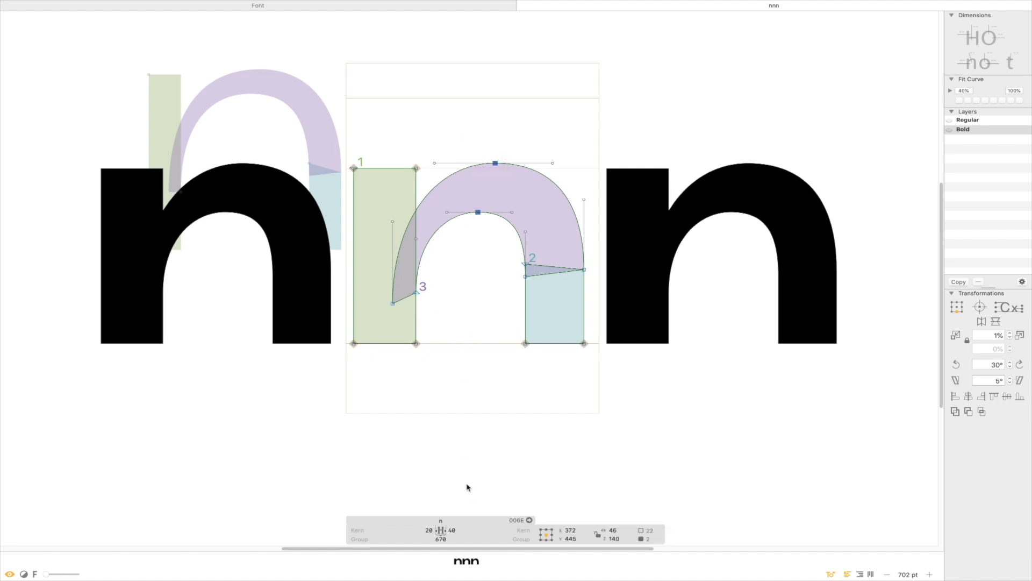
# Compare the Bold n with the Regular and preview the filled Bold letters, including at a smaller size.
pyautogui.press('super+1')
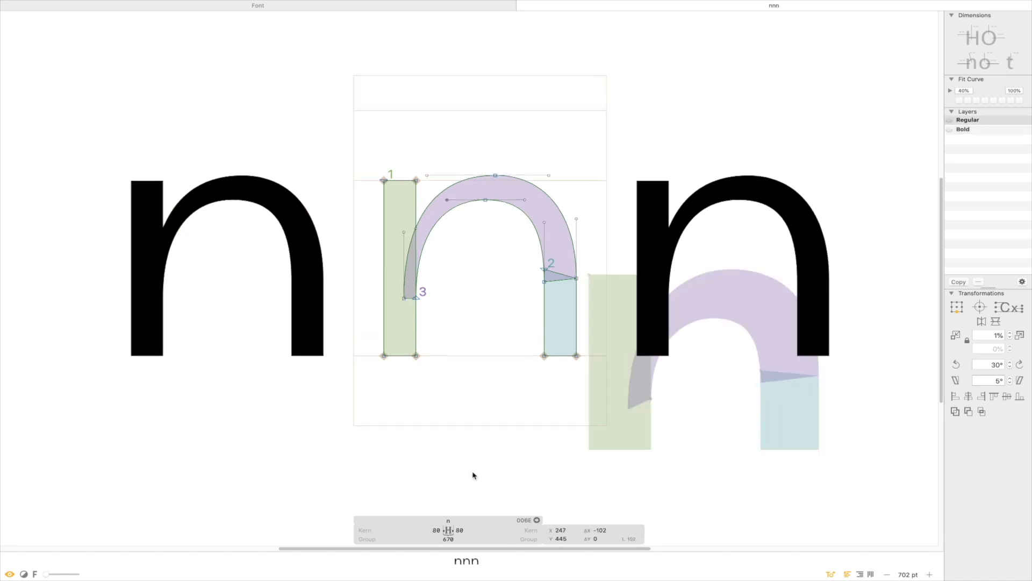
pyautogui.press('super+2')
pyautogui.press('space')
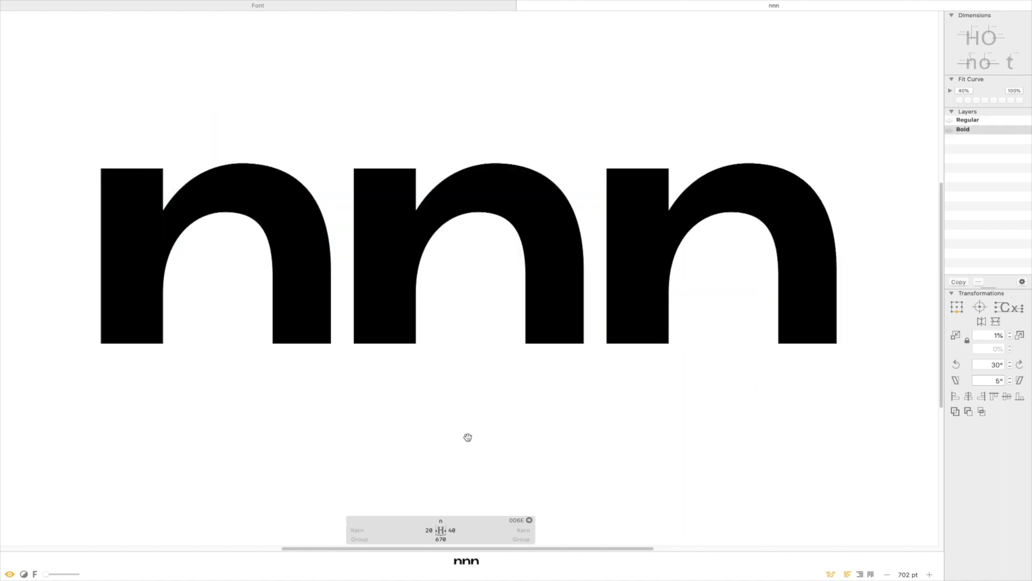
pyautogui.press('space')
pyautogui.press('space')
pyautogui.press('super+minus')
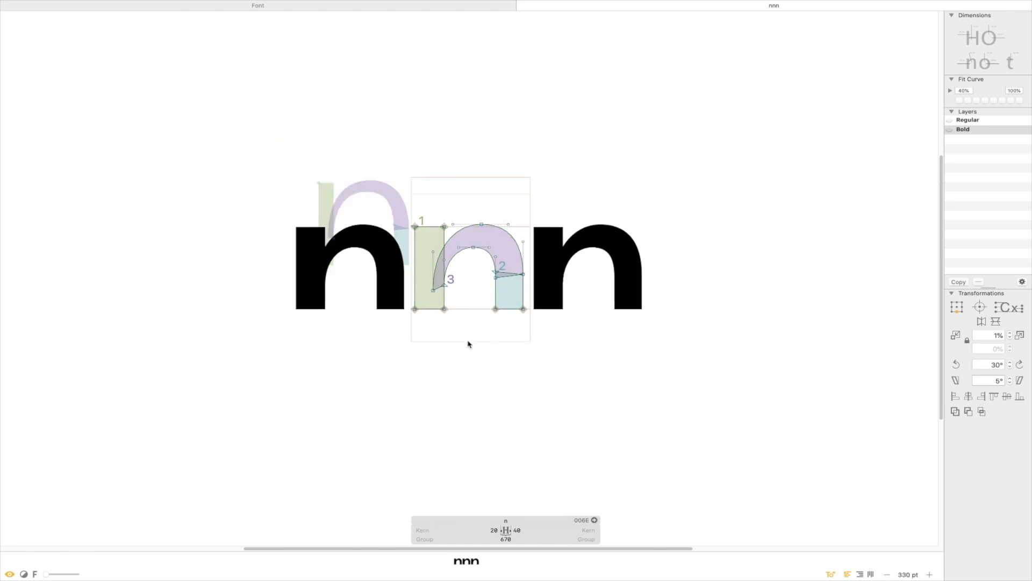
pyautogui.press('l')
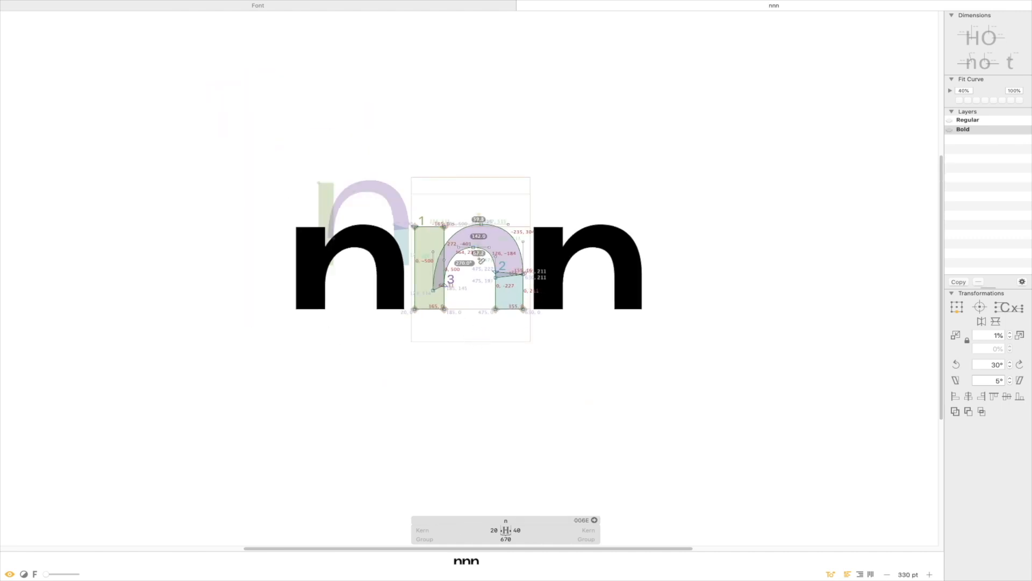
# Replace the text in the edit view with "ooo" and return to outline editing.
pyautogui.press('t')
pyautogui.press('super+a')
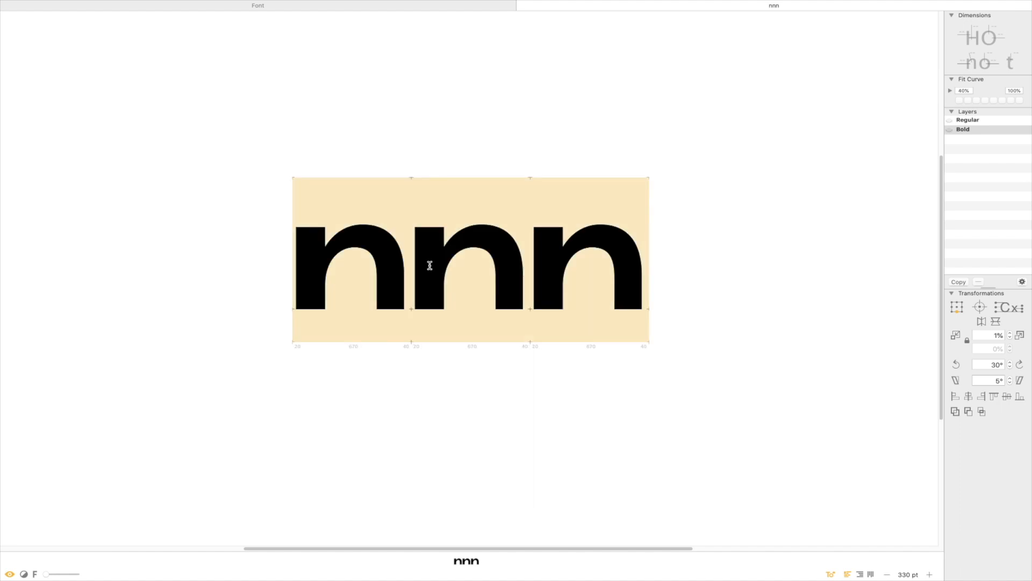
pyautogui.write('ooo')
pyautogui.press('super+a')
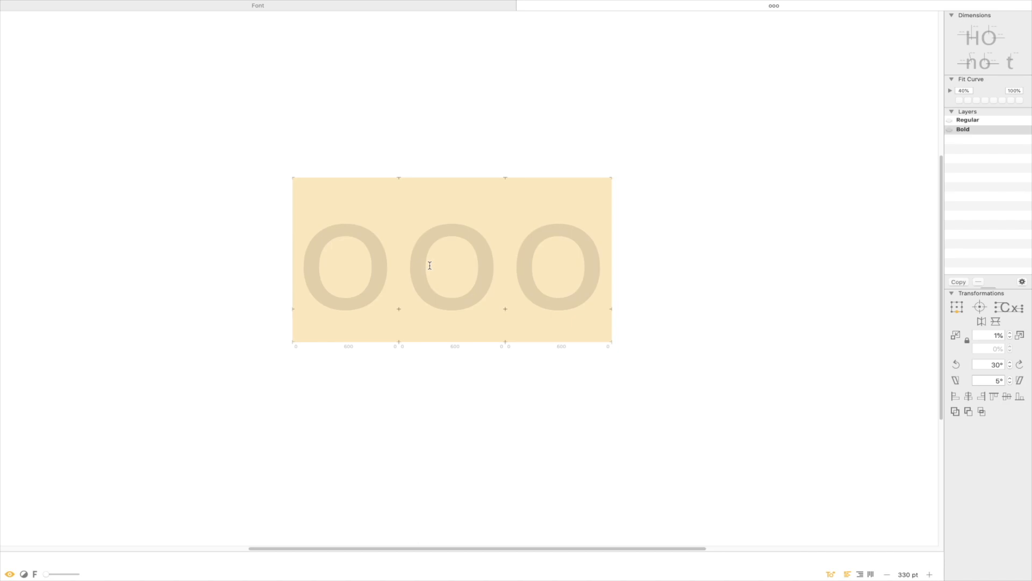
pyautogui.press('Escape')
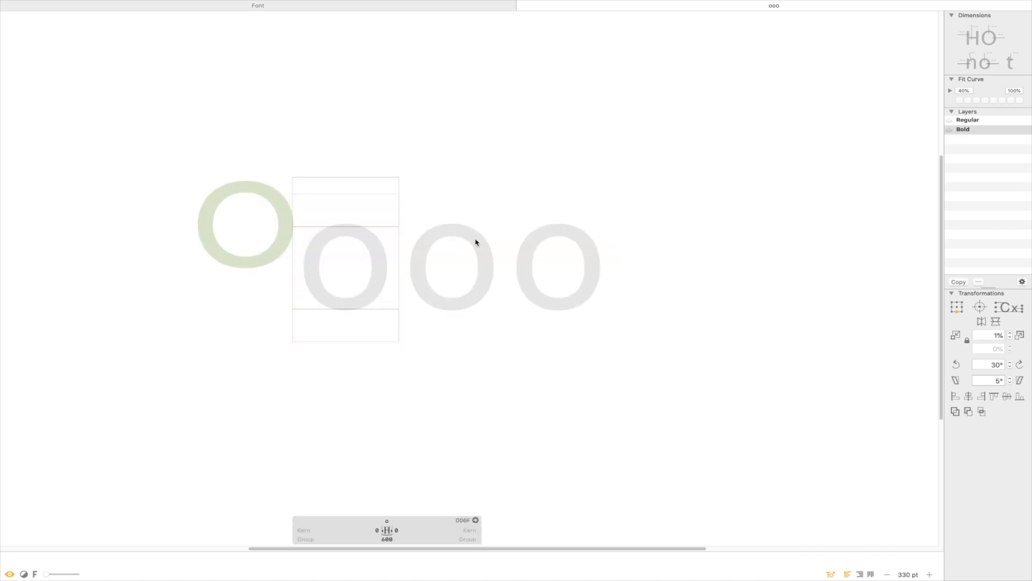
# Copy all outlines of the Regular o into the empty Bold master of the o.
pyautogui.press('super+1')
pyautogui.doubleClick(448, 321)
pyautogui.moveTo(691, 154); pyautogui.dragTo(249, 412)
pyautogui.press('super+a')
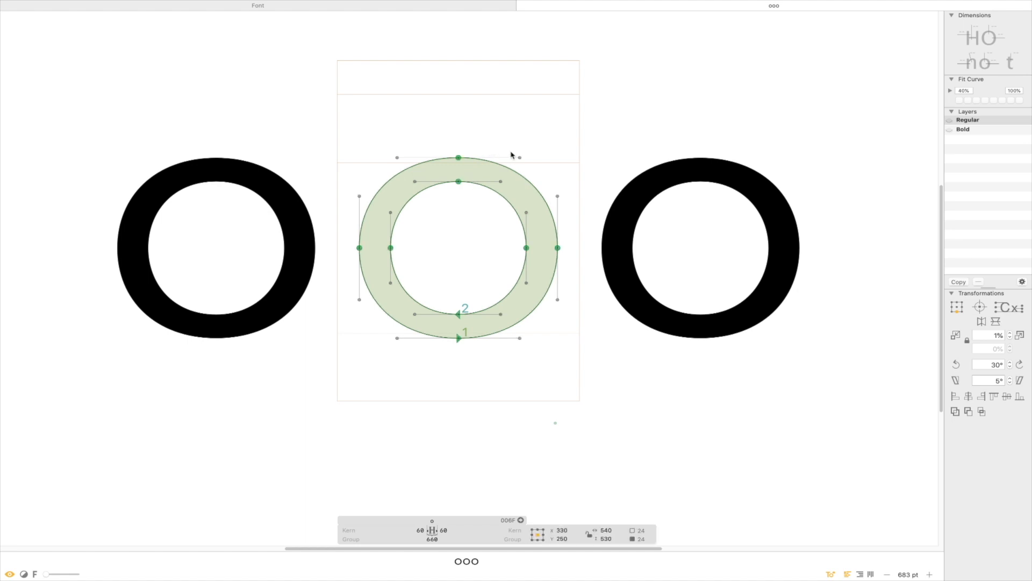
pyautogui.press('super+2')
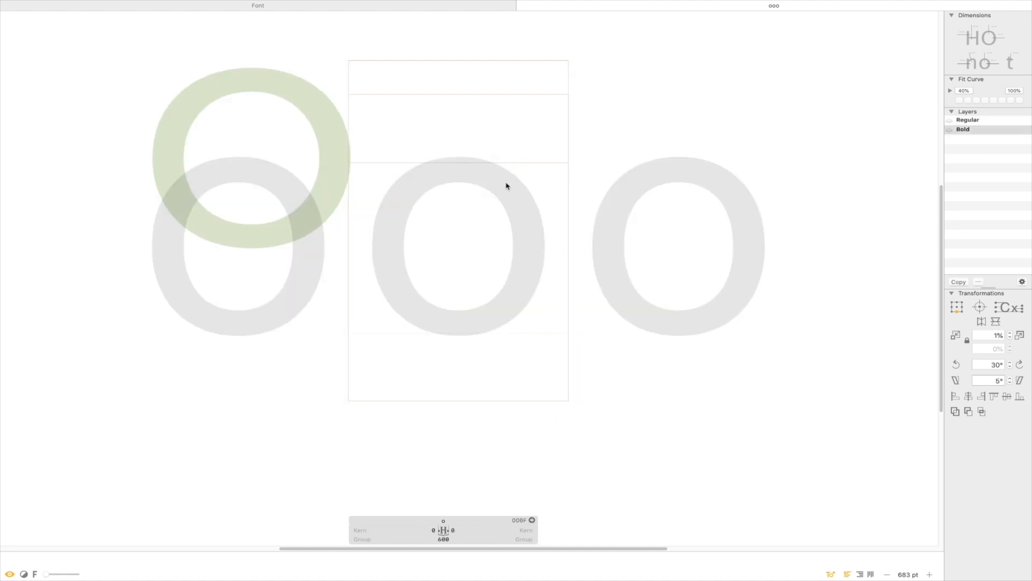
# Set the Bold o's right sidebearing to 60.
pyautogui.click(454, 532)
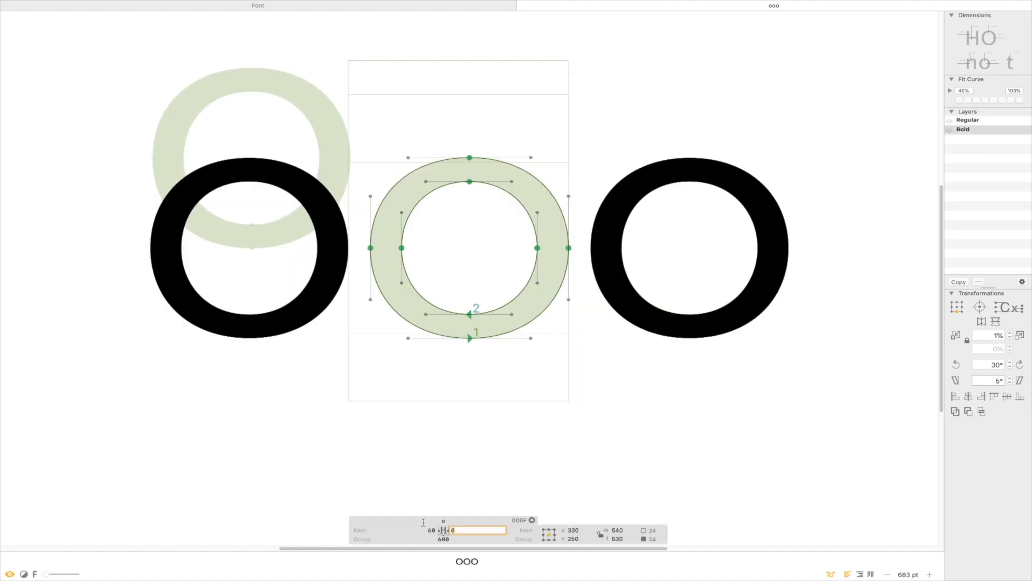
pyautogui.write('60')
pyautogui.press('Return')
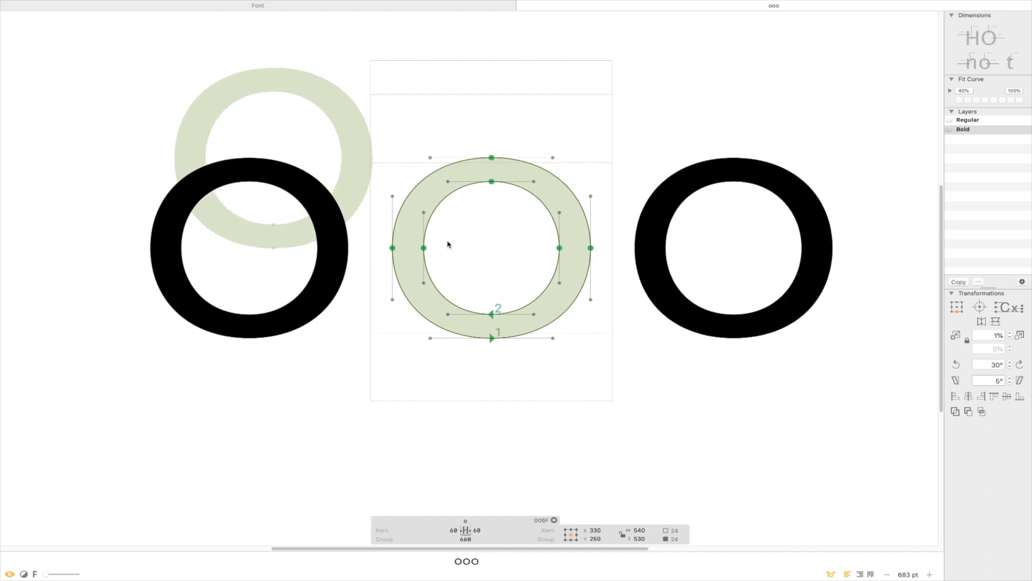
# Move the left edge of the Bold o's counter, with its handles, 20 units inward to thicken the left stroke.
pyautogui.click(448, 181)
pyautogui.keyDown('shift'); pyautogui.click(423, 247); pyautogui.keyUp('shift')
pyautogui.moveTo(439, 328); pyautogui.dragTo(440, 328)
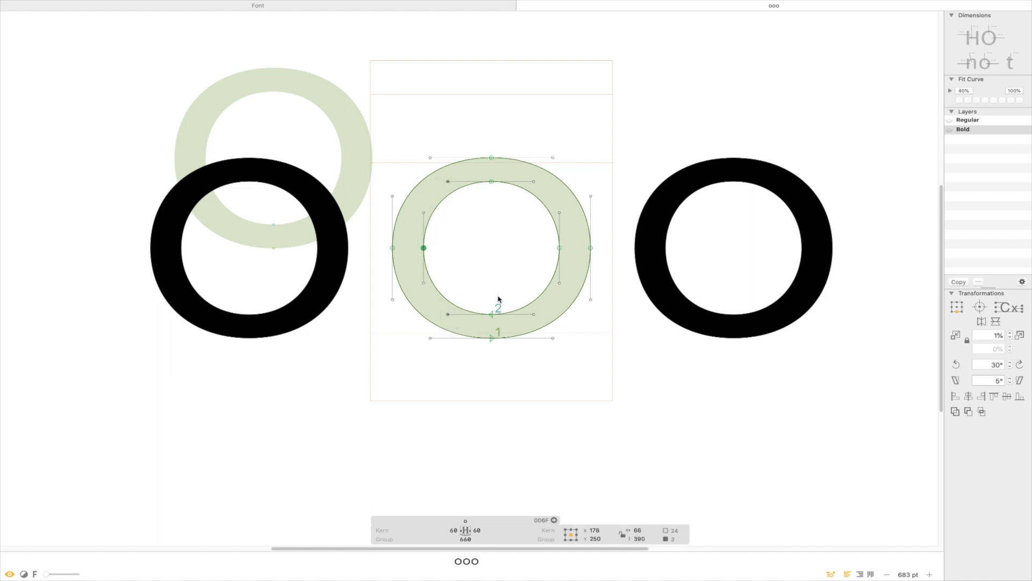
pyautogui.press('l')
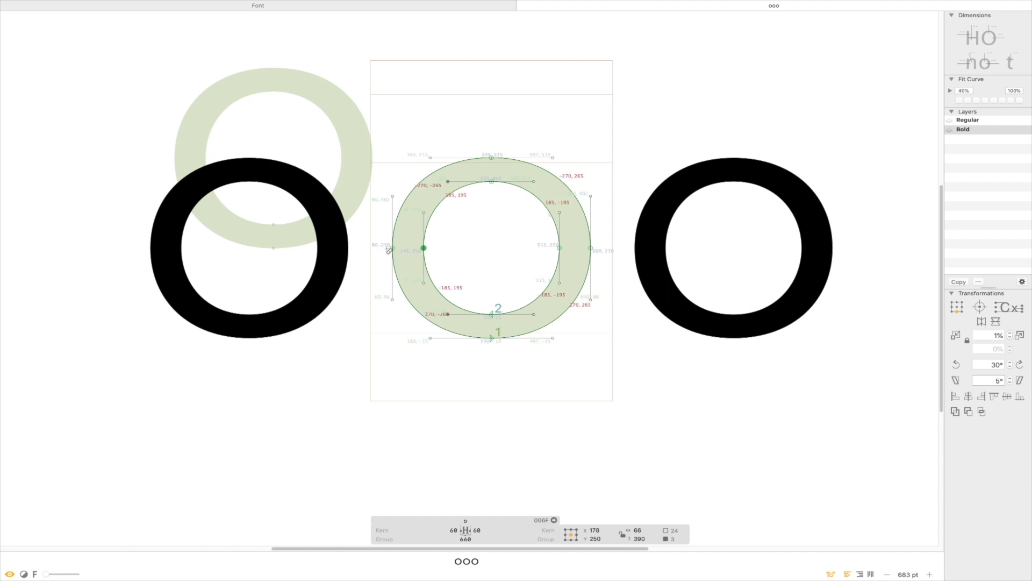
pyautogui.moveTo(442, 252); pyautogui.dragTo(442, 252)
pyautogui.press('v')
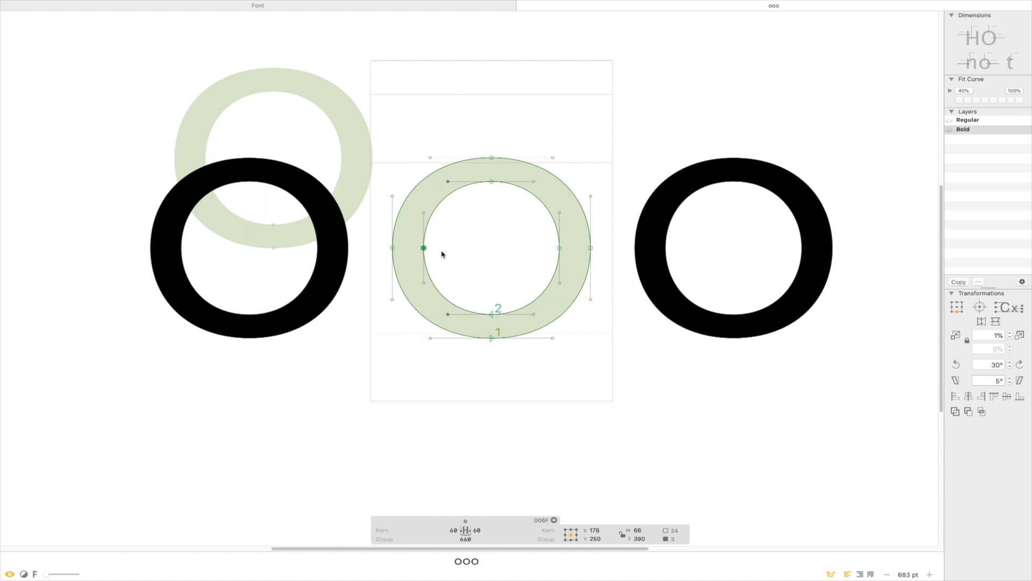
pyautogui.hotkey('shift', 'Right')
# Move the right edge of the Bold o's counter, with its handles, 20 units inward.
pyautogui.moveTo(526, 175); pyautogui.dragTo(548, 218)
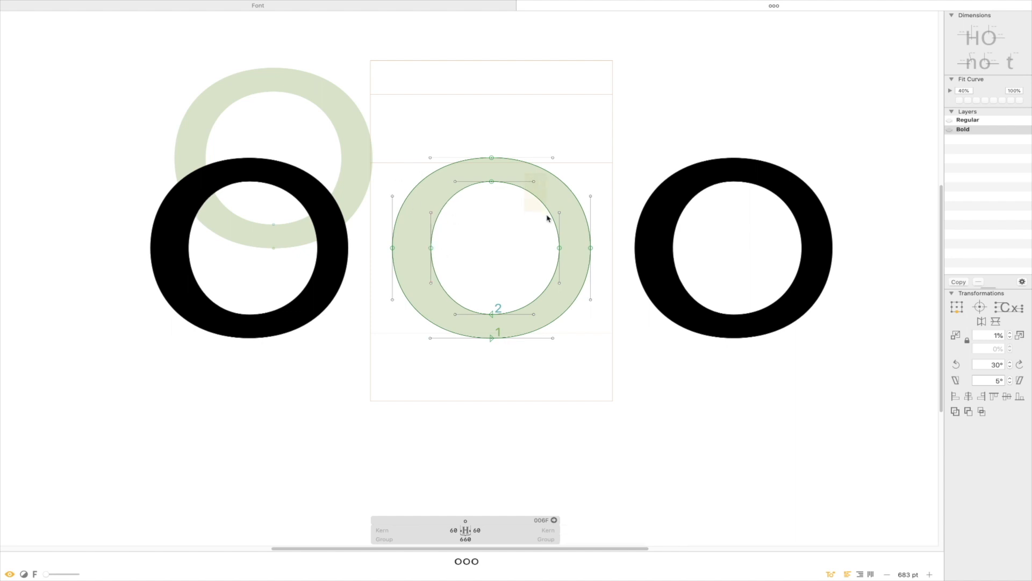
pyautogui.moveTo(552, 337); pyautogui.dragTo(559, 310)
pyautogui.moveTo(570, 256); pyautogui.dragTo(574, 258)
pyautogui.hotkey('shift', 'Left')
pyautogui.hotkey('shift', 'Left')
pyautogui.click(515, 257)
# Move the left side of the Bold o's outer contour 30 units outward to a left sidebearing of 30.
pyautogui.moveTo(560, 146); pyautogui.dragTo(530, 184)
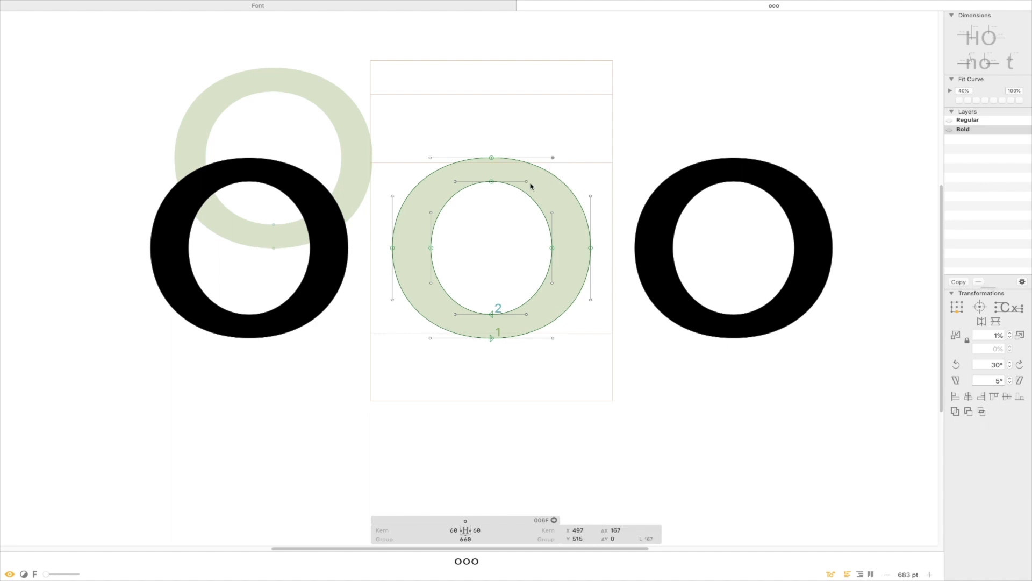
pyautogui.moveTo(375, 191); pyautogui.dragTo(410, 326)
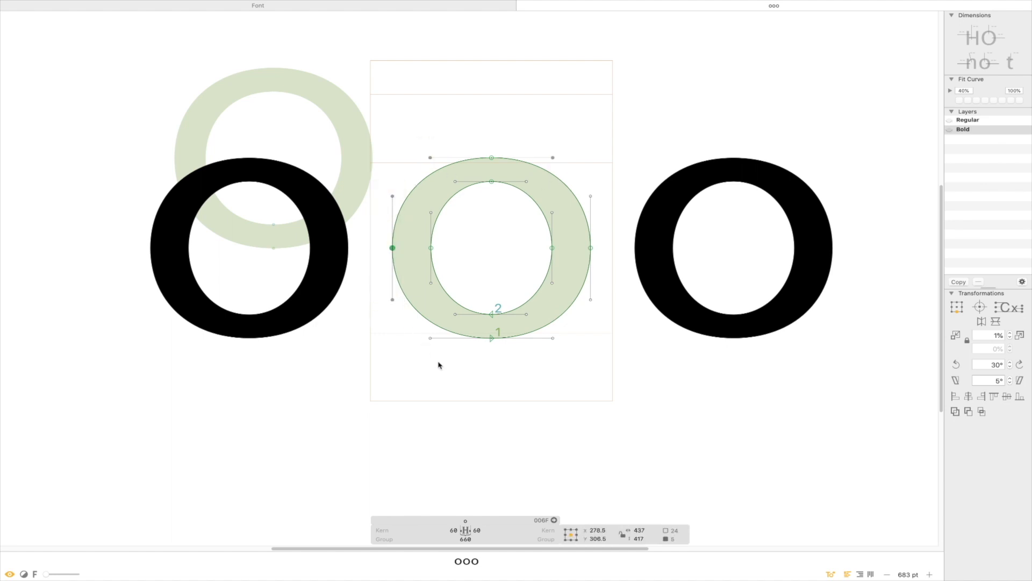
pyautogui.hotkey('shift', 'Left')
pyautogui.hotkey('shift', 'Left')
pyautogui.hotkey('shift', 'Left')
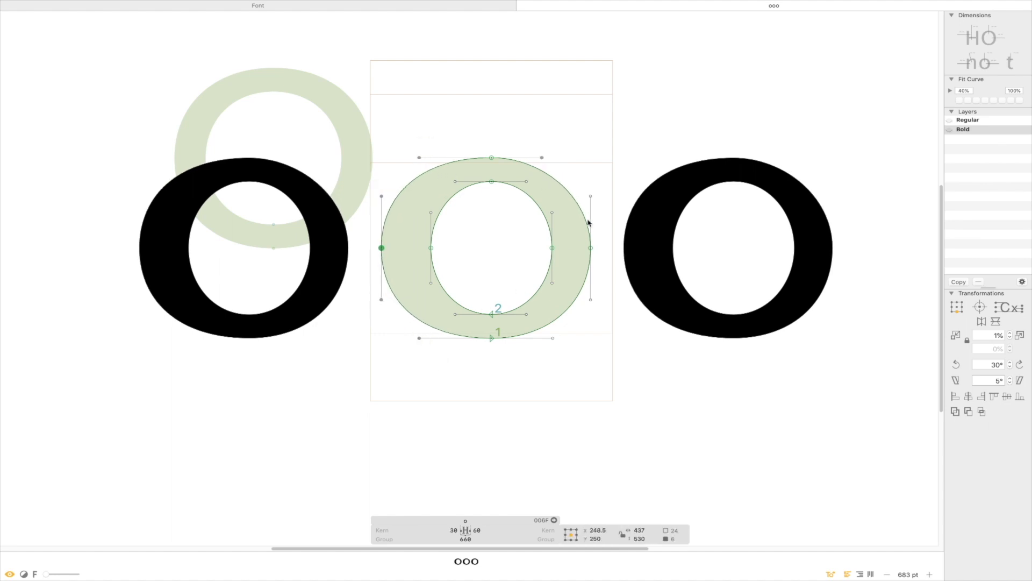
# Move the right side of the Bold o's outer contour 30 units outward to a right sidebearing of 30.
pyautogui.click(542, 158)
pyautogui.moveTo(604, 172); pyautogui.dragTo(546, 326)
pyautogui.hotkey('shift', 'Right')
pyautogui.hotkey('shift', 'Right')
pyautogui.hotkey('shift', 'Right')
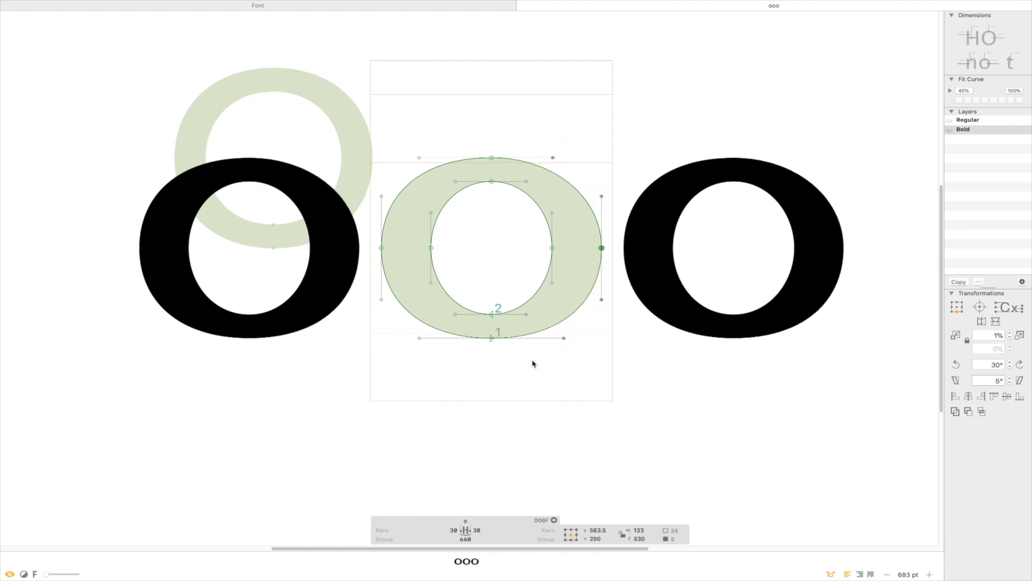
# Switch between the Regular and Bold masters to compare the widened o.
pyautogui.press('super+1')
pyautogui.press('super+2')
pyautogui.press('super+1')
pyautogui.press('super+2')
pyautogui.press('super+1')
pyautogui.press('super+2')
# Move the right handle of the Bold o's outer top point to X 527 to match its bottom counterpart.
pyautogui.moveTo(575, 132); pyautogui.dragTo(564, 158)
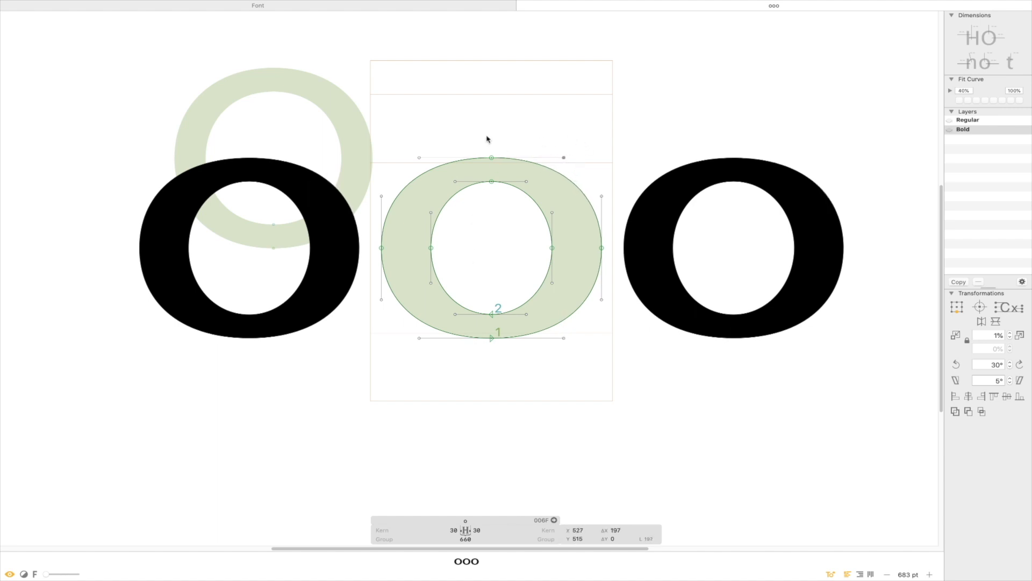
pyautogui.click(527, 182)
pyautogui.moveTo(526, 186)
pyautogui.mouseDown()
pyautogui.moveTo(539, 185)
pyautogui.moveTo(514, 185)
pyautogui.moveTo(527, 184)
pyautogui.mouseUp()
# Measure the top stroke thickness of the Regular o and return to the Bold master.
pyautogui.press('super+1')
pyautogui.press('l')
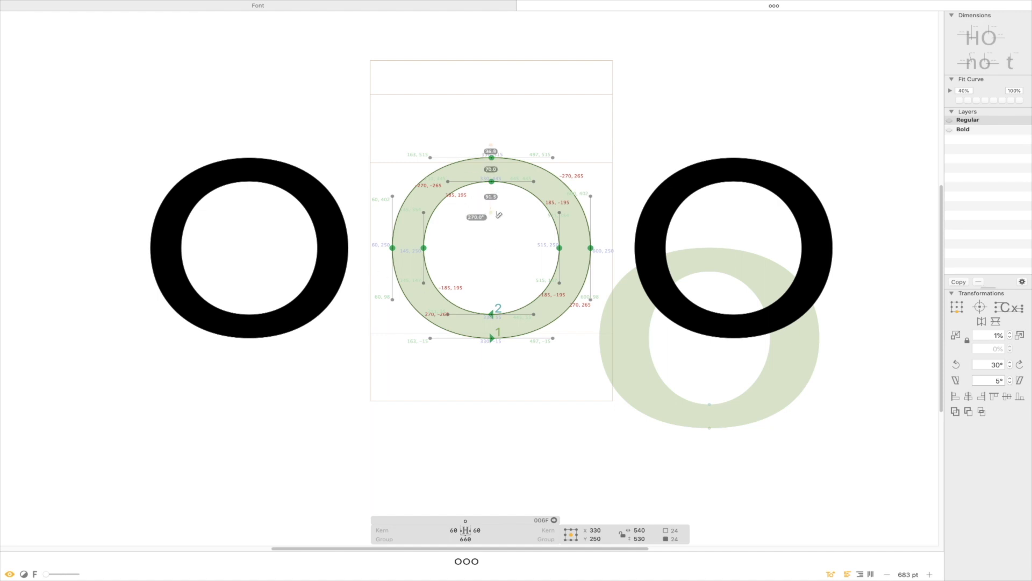
pyautogui.press('super+2')
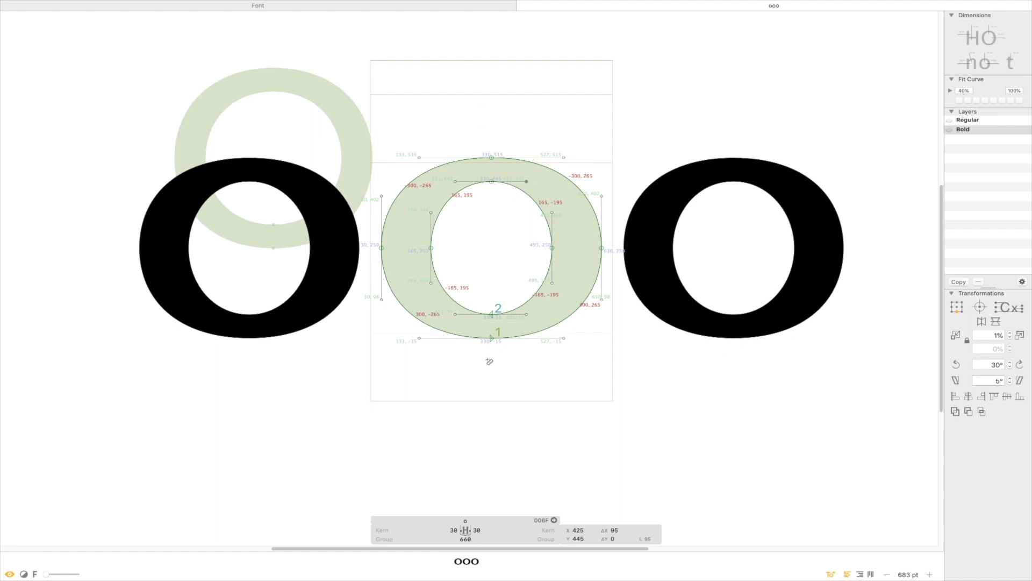
# Lower the top of the Bold o's counter and its upper side handles by 30 units.
pyautogui.press('v')
pyautogui.click(510, 198)
pyautogui.moveTo(446, 175); pyautogui.dragTo(534, 183)
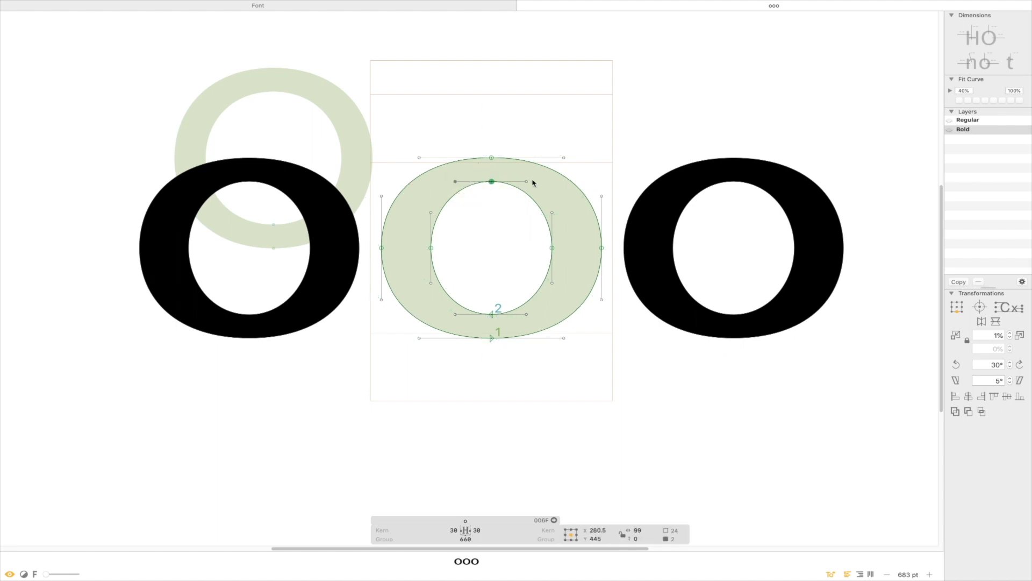
pyautogui.keyDown('shift'); pyautogui.click(431, 212); pyautogui.keyUp('shift')
pyautogui.keyDown('shift'); pyautogui.click(552, 212); pyautogui.keyUp('shift')
pyautogui.hotkey('shift', 'Down')
pyautogui.hotkey('shift', 'Down')
pyautogui.hotkey('shift', 'Down')
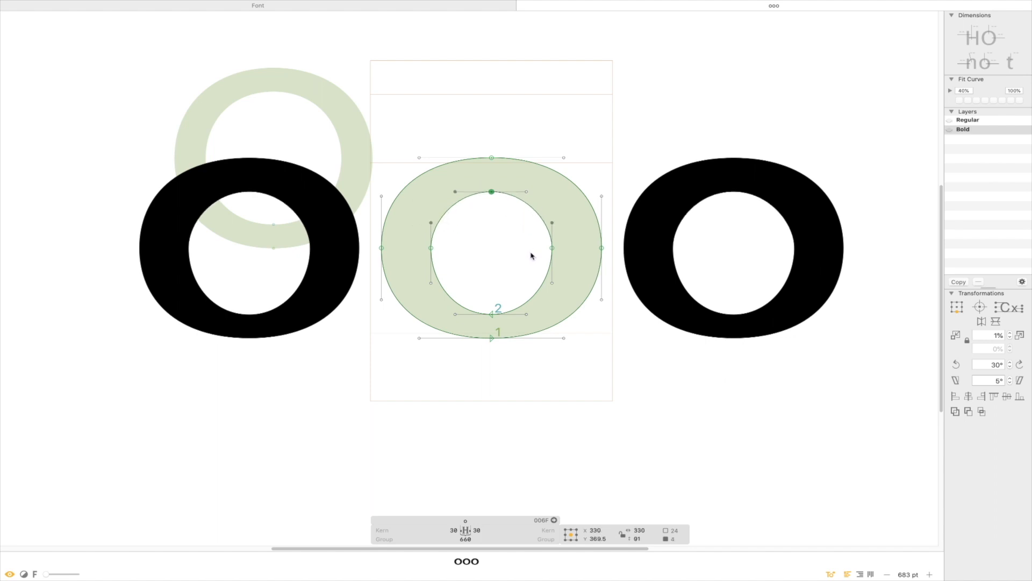
# Measure the Bold o's side and top strokes and lower the counter's top with its handles another 20 units.
pyautogui.press('l')
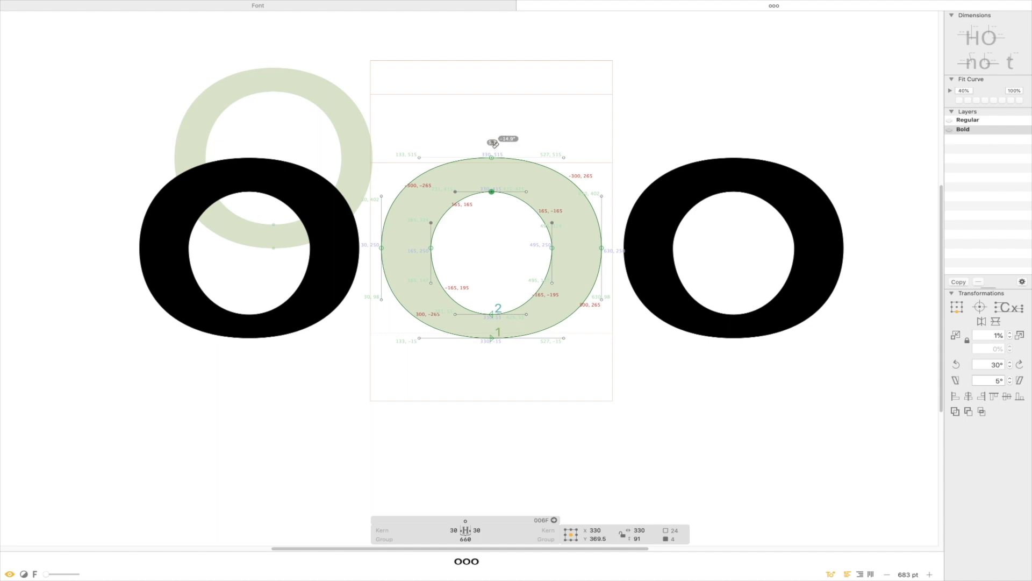
pyautogui.moveTo(445, 247); pyautogui.dragTo(354, 251)
pyautogui.moveTo(493, 141); pyautogui.dragTo(497, 228)
pyautogui.press('v')
pyautogui.hotkey('shift', 'Down')
pyautogui.hotkey('shift', 'Down')
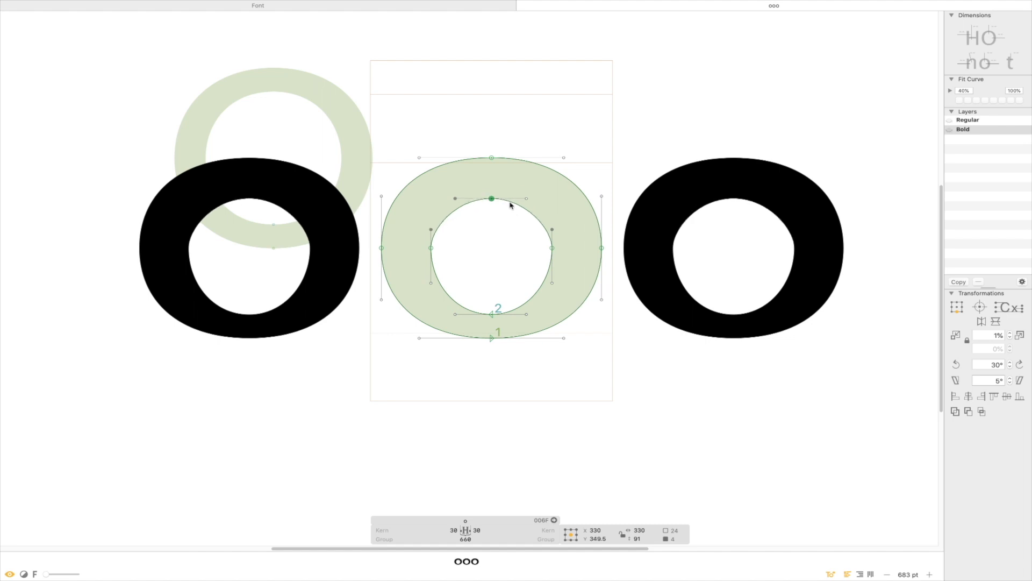
pyautogui.press('l')
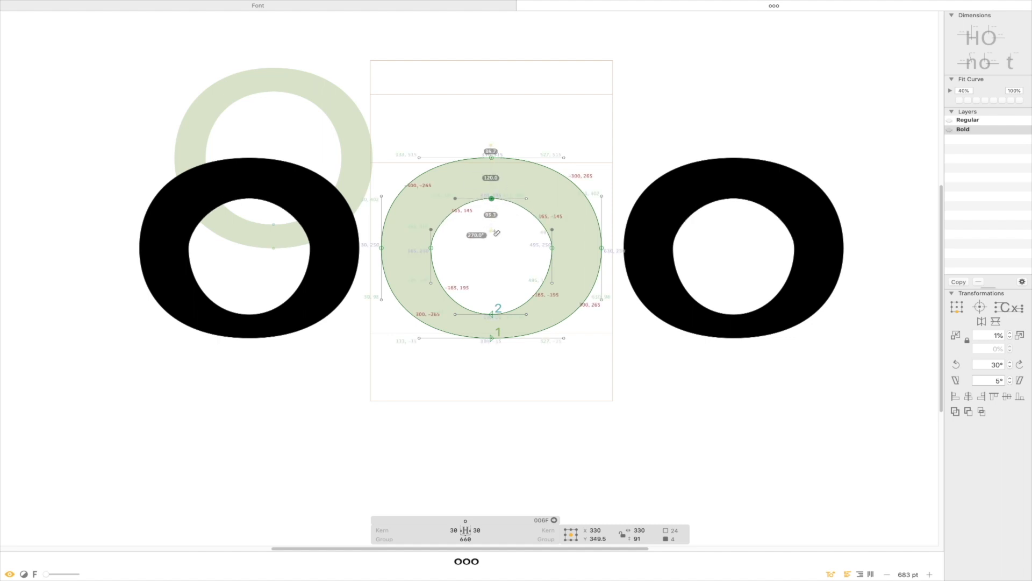
pyautogui.press('v')
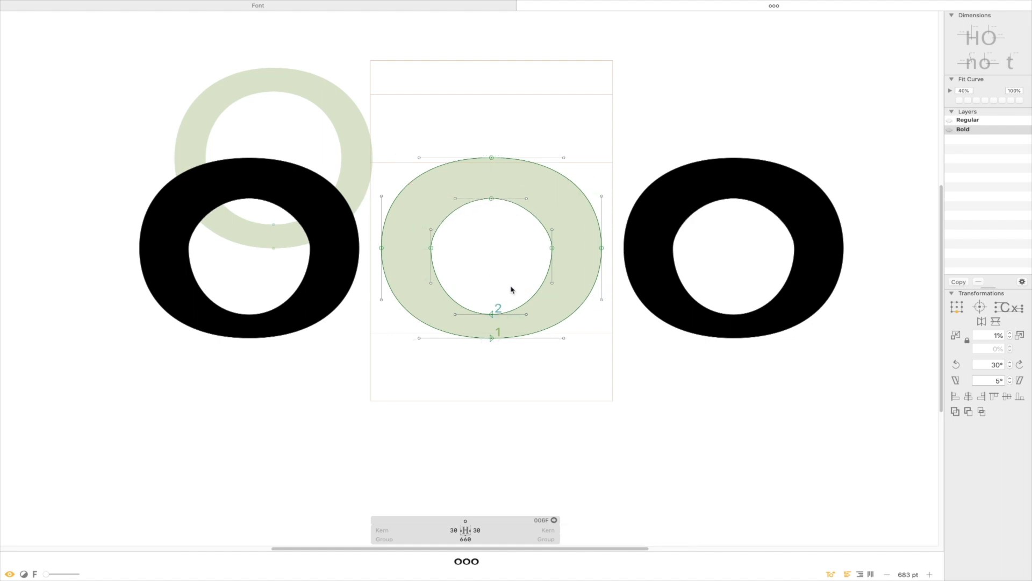
# Raise the bottom of the Bold o's counter and its lower side handles by 50 units.
pyautogui.click(492, 314)
pyautogui.keyDown('shift'); pyautogui.click(431, 283); pyautogui.keyUp('shift')
pyautogui.keyDown('shift'); pyautogui.click(553, 283); pyautogui.keyUp('shift')
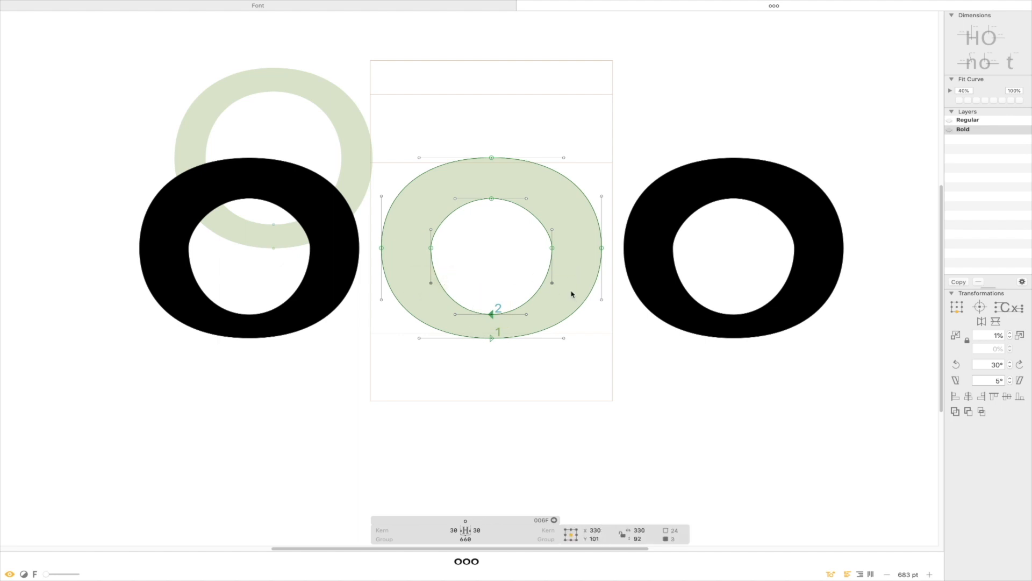
pyautogui.hotkey('shift', 'Up')
pyautogui.hotkey('shift', 'Up')
pyautogui.hotkey('shift', 'Up')
pyautogui.hotkey('shift', 'Up')
pyautogui.hotkey('shift', 'Up')
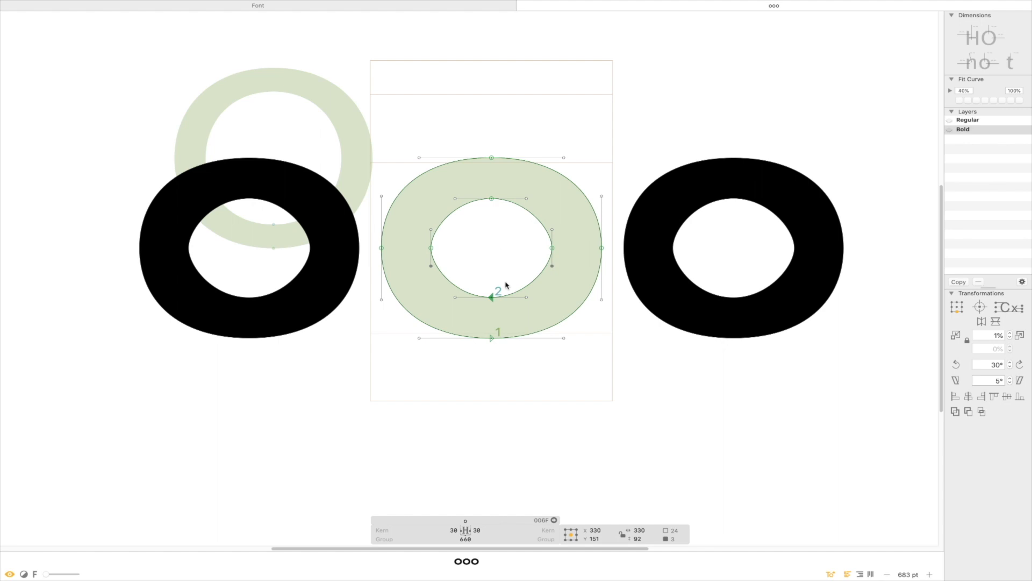
# Measure the Bold o's bottom and left stroke thicknesses.
pyautogui.press('l')
pyautogui.moveTo(493, 288); pyautogui.dragTo(501, 361)
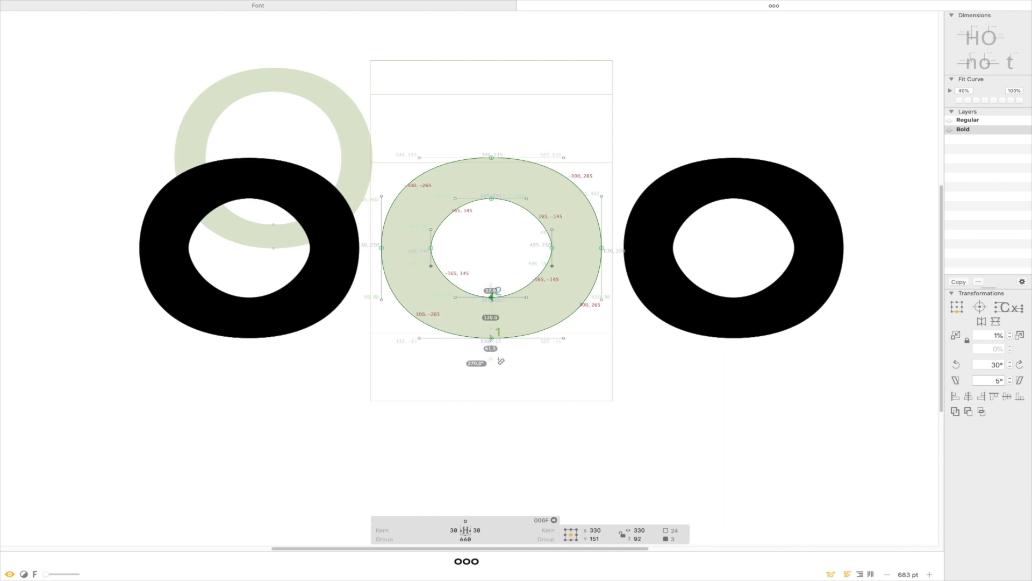
pyautogui.press('v')
pyautogui.press('l')
pyautogui.moveTo(441, 247); pyautogui.dragTo(362, 260)
pyautogui.press('v')
pyautogui.click(490, 268)
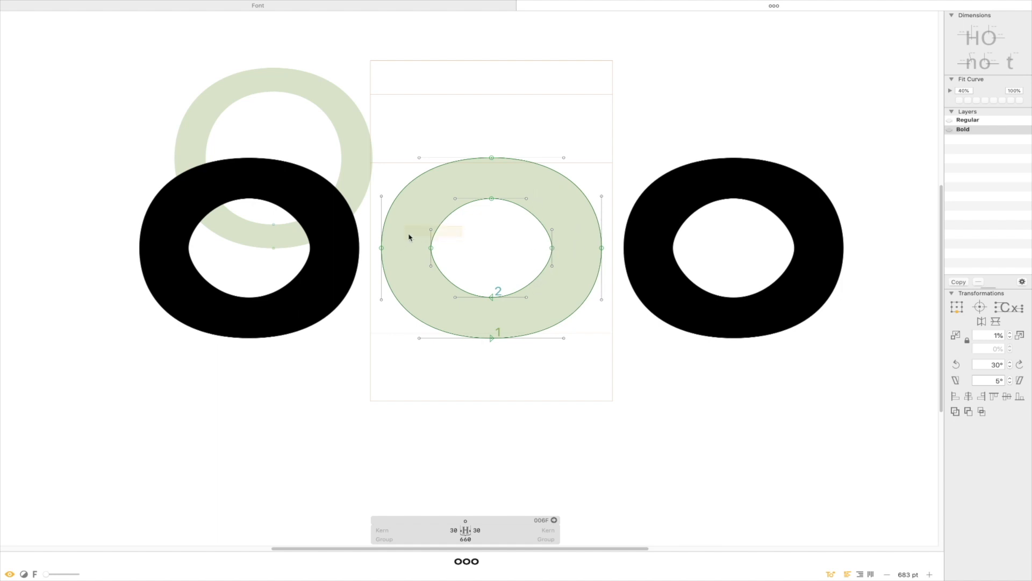
# Lengthen the upper side handles of the Bold o's counter by raising both 20 units to Y 324.
pyautogui.moveTo(462, 226); pyautogui.dragTo(408, 236)
pyautogui.keyDown('shift'); pyautogui.click(552, 230); pyautogui.keyUp('shift')
pyautogui.hotkey('shift', 'Up')
pyautogui.hotkey('shift', 'Up')
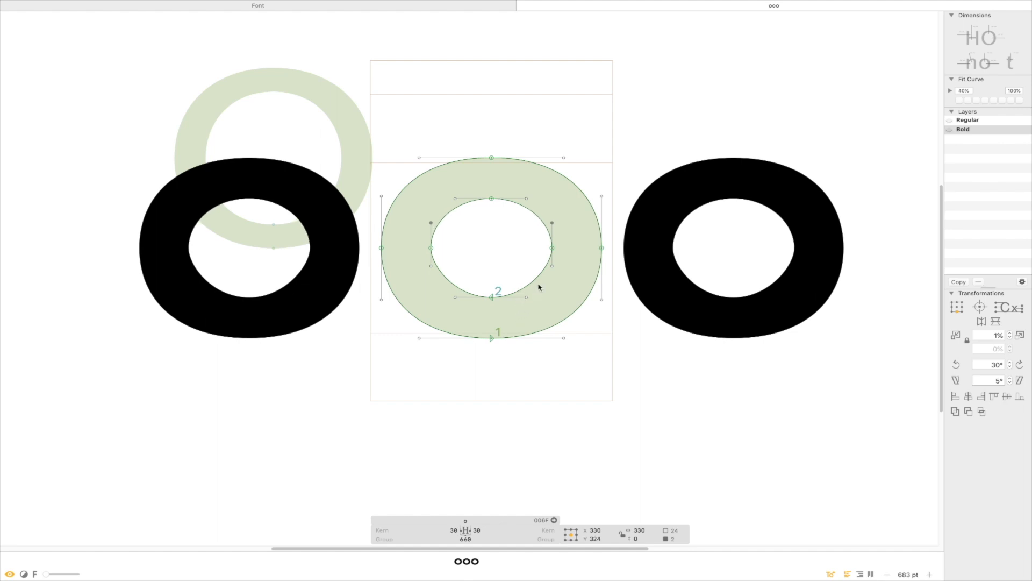
# Lengthen the lower side handles of the Bold o's counter by lowering both 30 units to Y 167.
pyautogui.click(552, 266)
pyautogui.keyDown('shift'); pyautogui.click(430, 266); pyautogui.keyUp('shift')
pyautogui.hotkey('shift', 'Down')
pyautogui.hotkey('shift', 'Down')
pyautogui.hotkey('shift', 'Down')
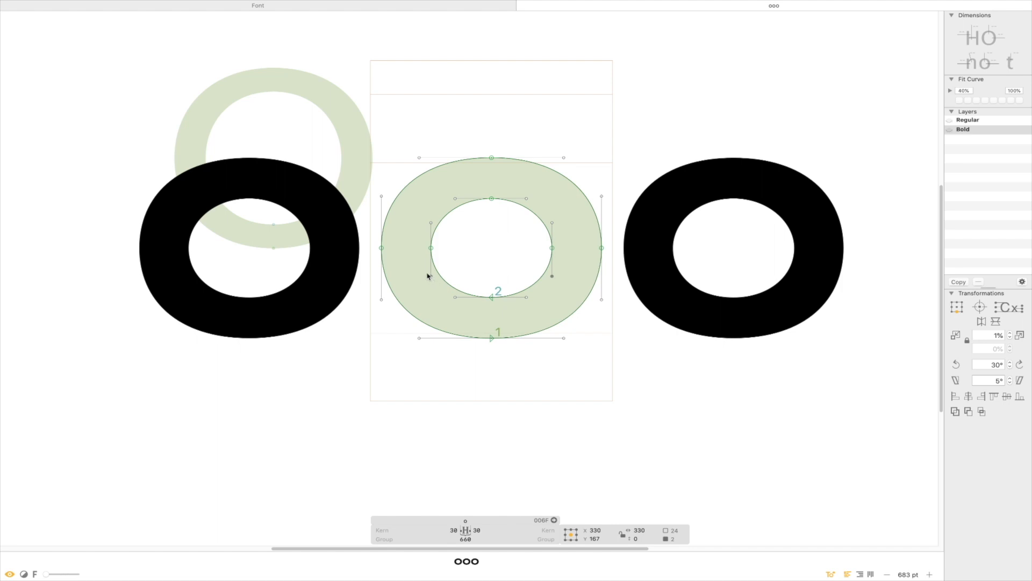
# Preview the Bold o and alternate between the Regular and Bold masters to compare their overall widths.
pyautogui.press('space')
pyautogui.press('super+1')
pyautogui.press('super+2')
pyautogui.press('super+1')
pyautogui.press('super+2')
pyautogui.press('super+1')
pyautogui.press('super+2')
pyautogui.press('super+1')
pyautogui.press('super+2')
pyautogui.press('super+1')
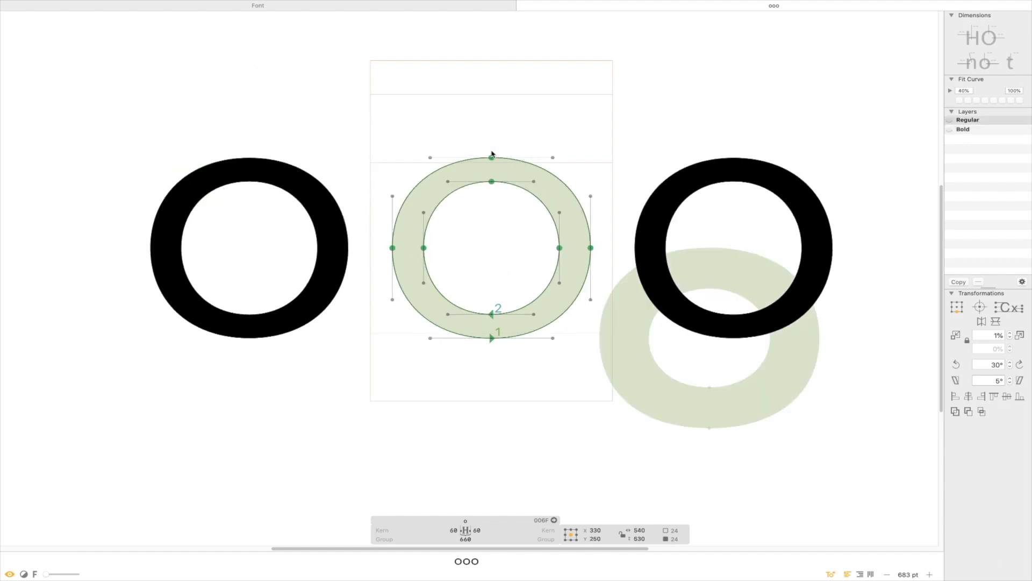
pyautogui.press('super+2')
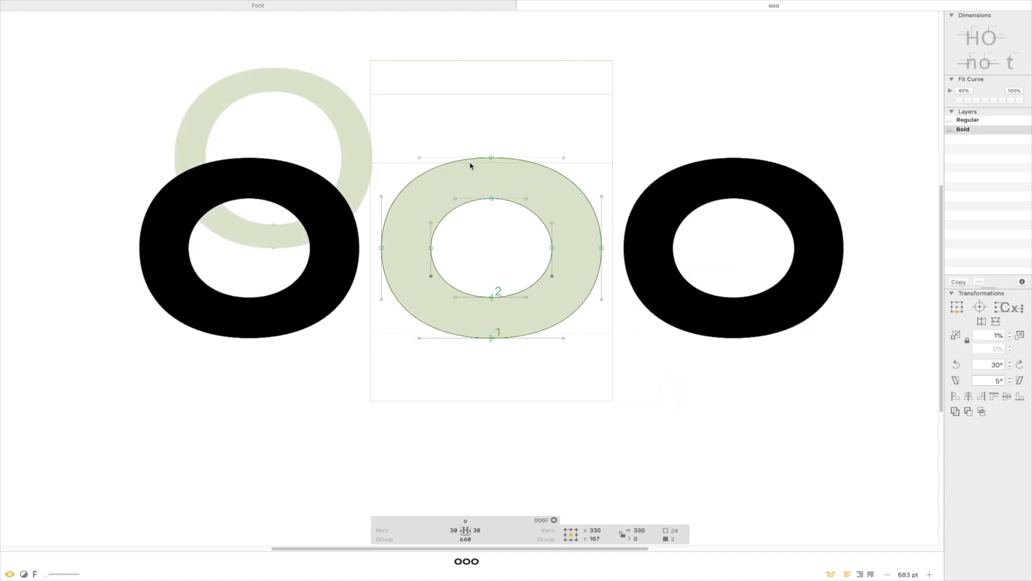
# Narrow the Bold o by moving its left and right sides inward to sidebearings of 40 each.
pyautogui.moveTo(371, 118); pyautogui.dragTo(466, 395)
pyautogui.hotkey('shift', 'Right')
pyautogui.hotkey('shift', 'Right')
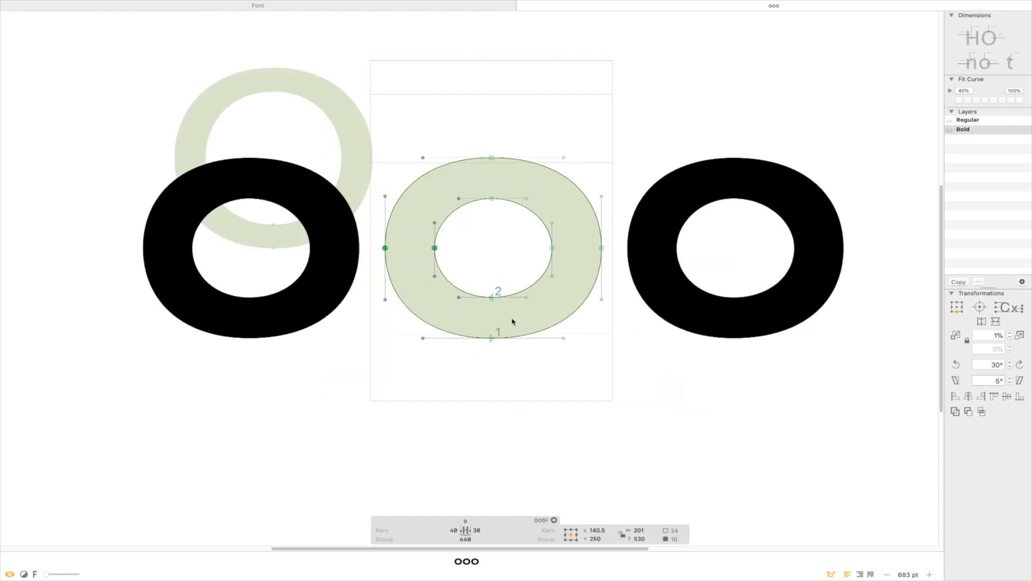
pyautogui.hotkey('shift', 'Left')
pyautogui.moveTo(609, 107); pyautogui.dragTo(537, 378)
pyautogui.hotkey('shift', 'Left')
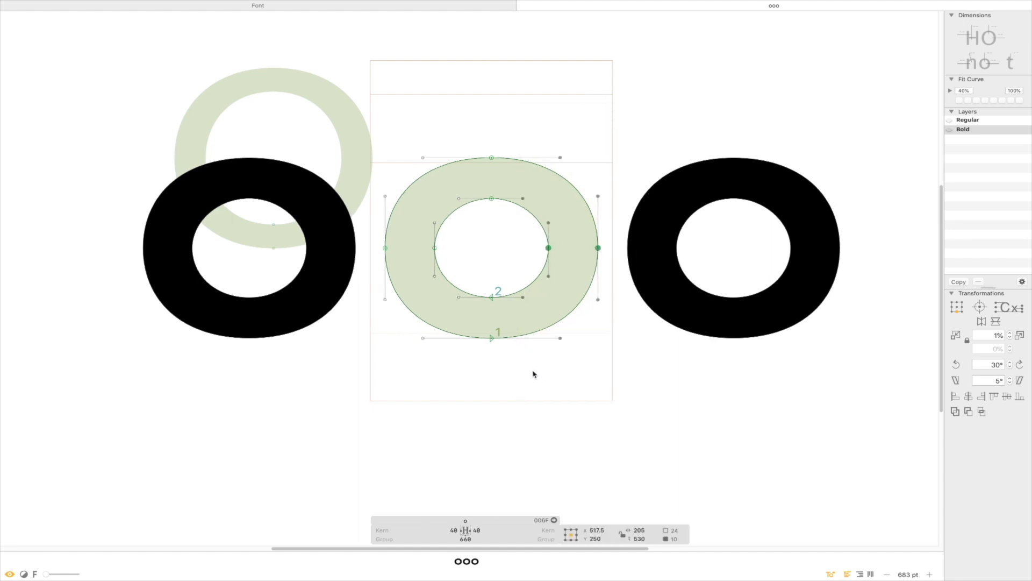
# Narrow the Bold o further by moving both sides inward to sidebearings of 50 each.
pyautogui.hotkey('shift', 'Left')
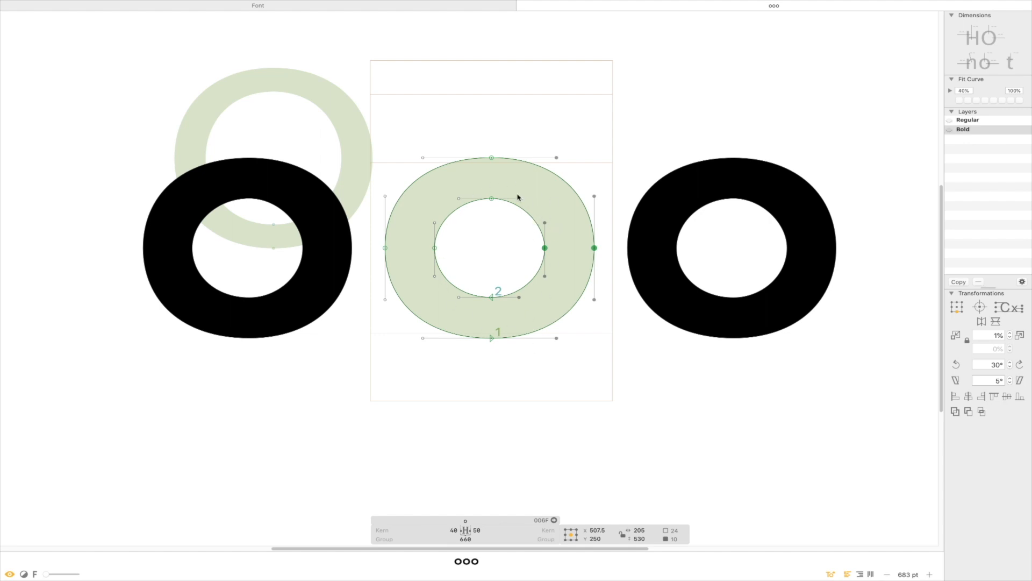
pyautogui.moveTo(372, 173); pyautogui.dragTo(477, 386)
pyautogui.hotkey('shift', 'Right')
pyautogui.click(470, 394)
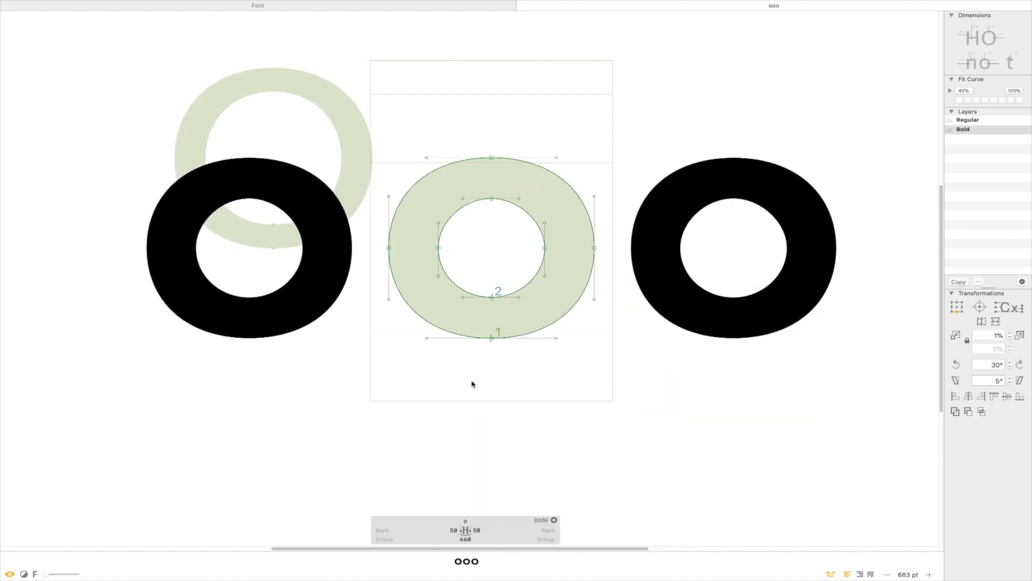
# Compare the narrowed Bold o with the Regular and preview the filled letters.
pyautogui.press('super+1')
pyautogui.press('super+2')
pyautogui.press('super+1')
pyautogui.press('super+2')
pyautogui.press('space')
# Lengthen the horizontal handles at the top and bottom of the Bold o's counter by 10 units each and preview the result.
pyautogui.moveTo(444, 179); pyautogui.dragTo(444, 180)
pyautogui.moveTo(522, 196); pyautogui.dragTo(513, 220)
pyautogui.hotkey('shift', 'Right')
pyautogui.moveTo(520, 277); pyautogui.dragTo(517, 324)
pyautogui.hotkey('shift', 'Right')
pyautogui.moveTo(467, 281); pyautogui.dragTo(459, 311)
pyautogui.hotkey('shift', 'Left')
pyautogui.click(499, 255)
pyautogui.press('space')
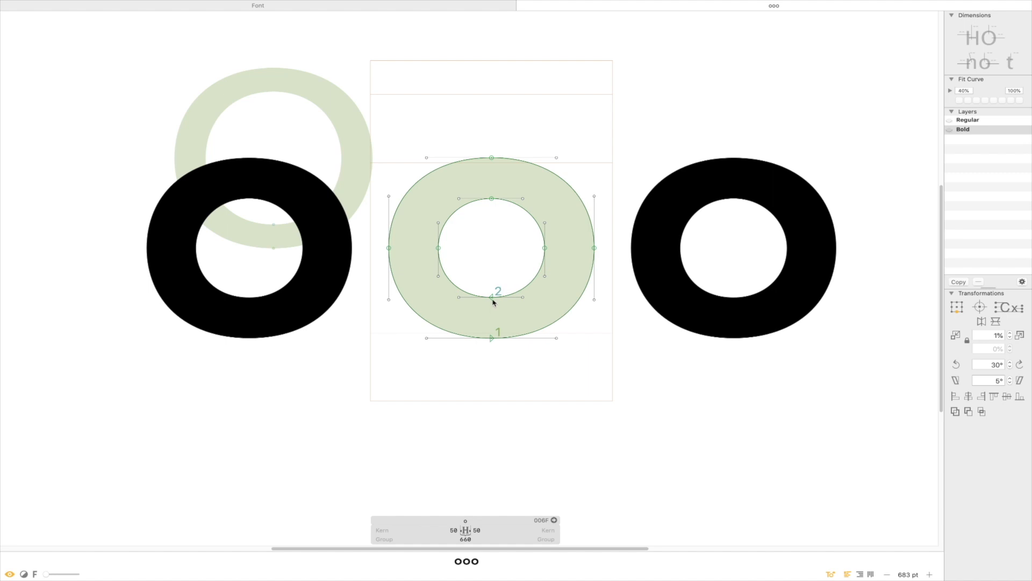
# Alternate between the Regular and Bold masters to compare the o's refined counter shape.
pyautogui.press('super+1')
pyautogui.press('super+2')
pyautogui.press('super+1')
pyautogui.press('super+2')
pyautogui.press('super+1')
pyautogui.press('super+1')
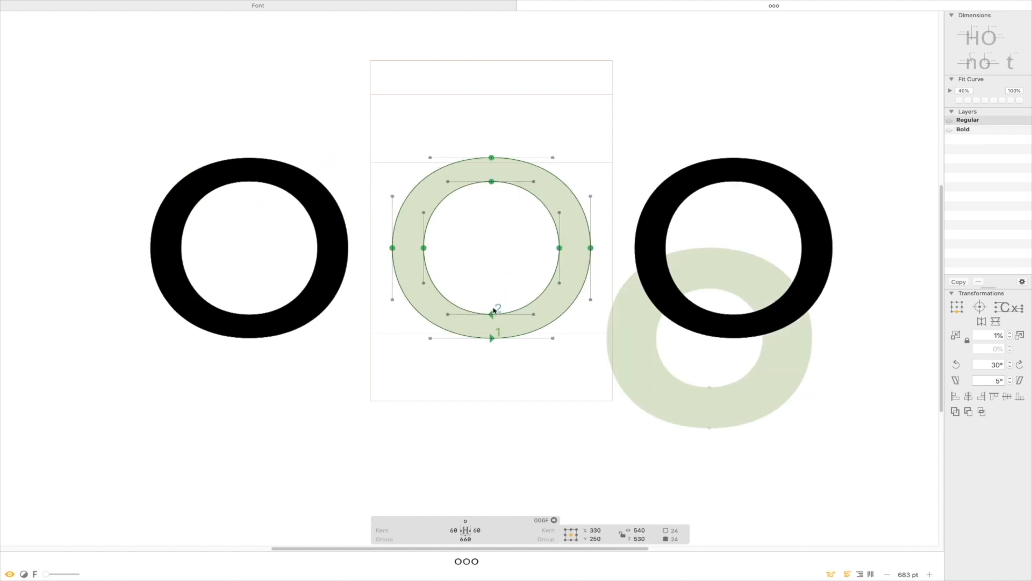
pyautogui.press('super+2')
pyautogui.press('super+1')
pyautogui.press('super+2')
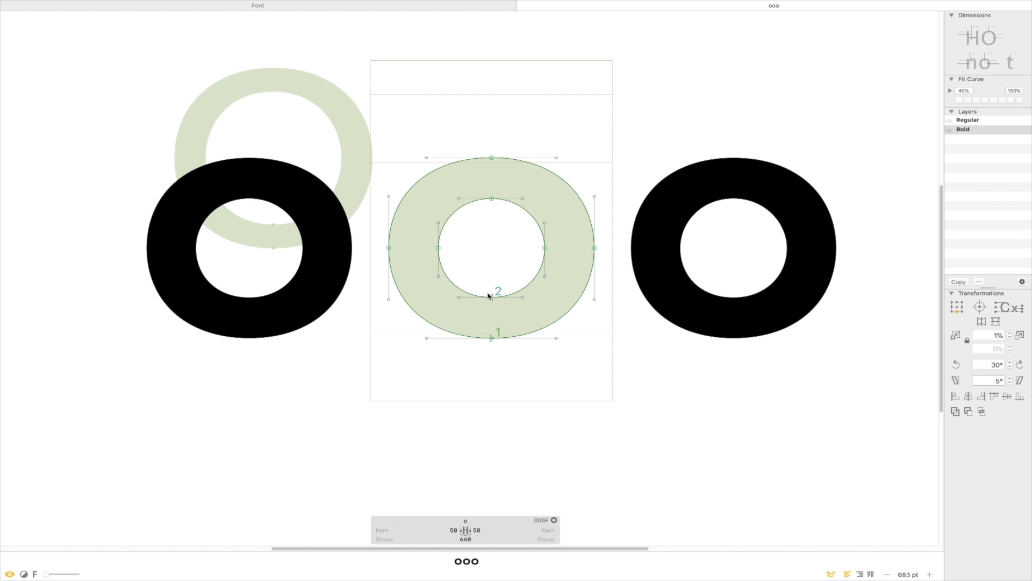
# Shorten the lower vertical handles on both sides of the Bold o's outer contour by raising them to Y 104.
pyautogui.click(557, 339)
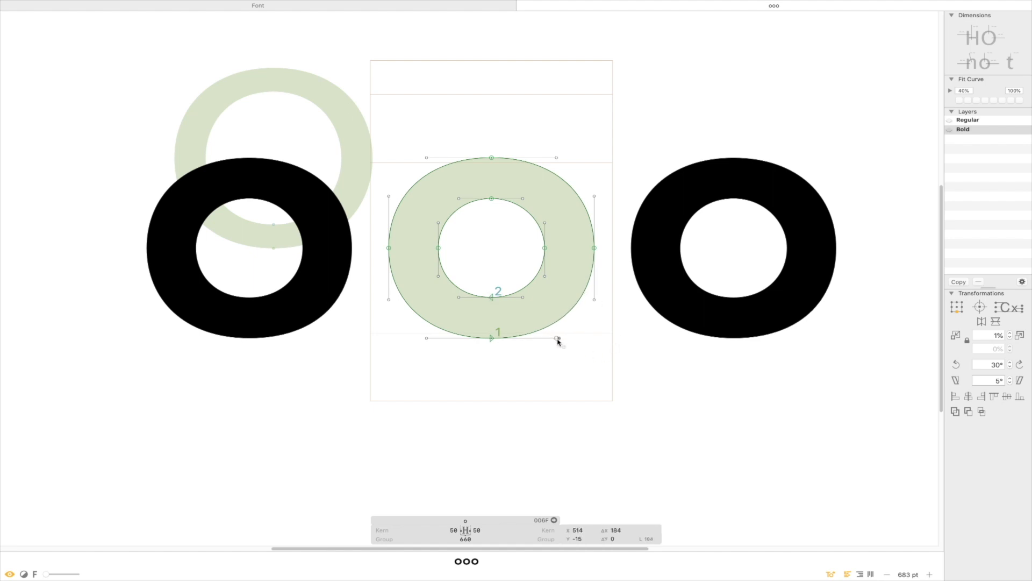
pyautogui.moveTo(555, 340)
pyautogui.mouseDown()
pyautogui.moveTo(541, 339)
pyautogui.moveTo(612, 343)
pyautogui.moveTo(536, 342)
pyautogui.moveTo(557, 344)
pyautogui.mouseUp()
pyautogui.click(558, 369)
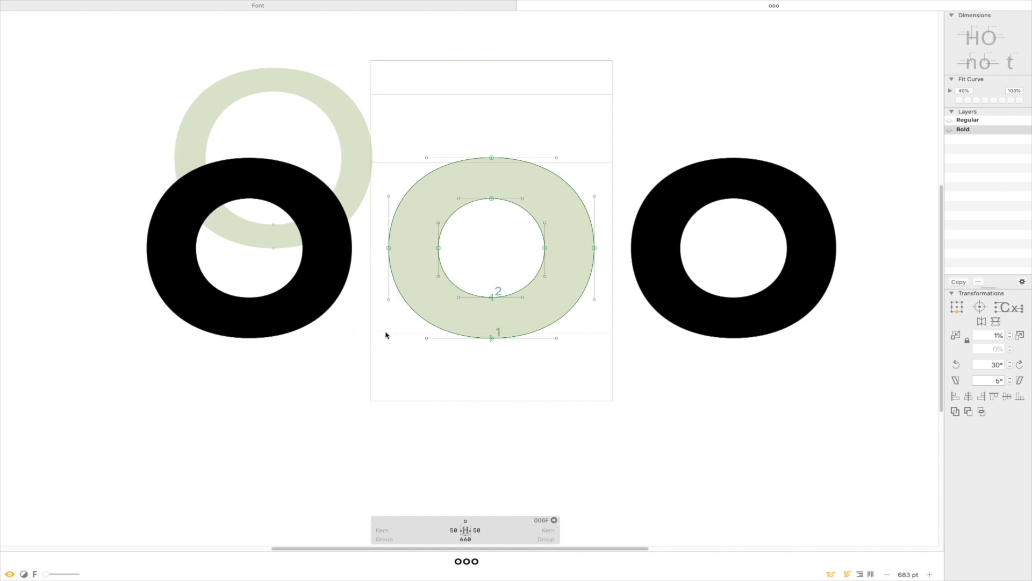
pyautogui.press('Escape')
pyautogui.moveTo(350, 291); pyautogui.dragTo(413, 312)
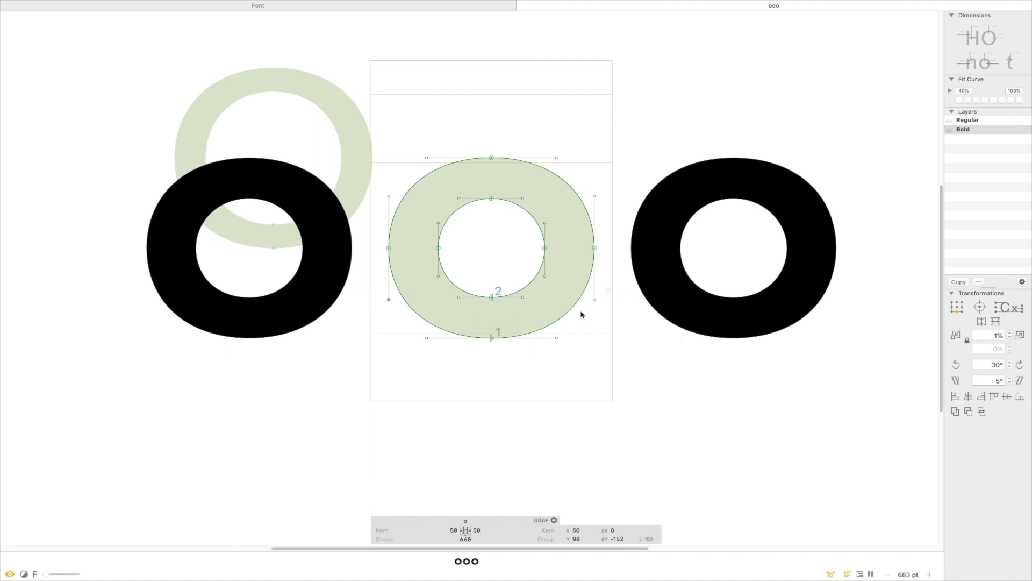
pyautogui.moveTo(608, 291); pyautogui.dragTo(579, 318)
pyautogui.press('Up')
pyautogui.press('Up')
pyautogui.press('Up')
pyautogui.press('Up')
pyautogui.press('Up')
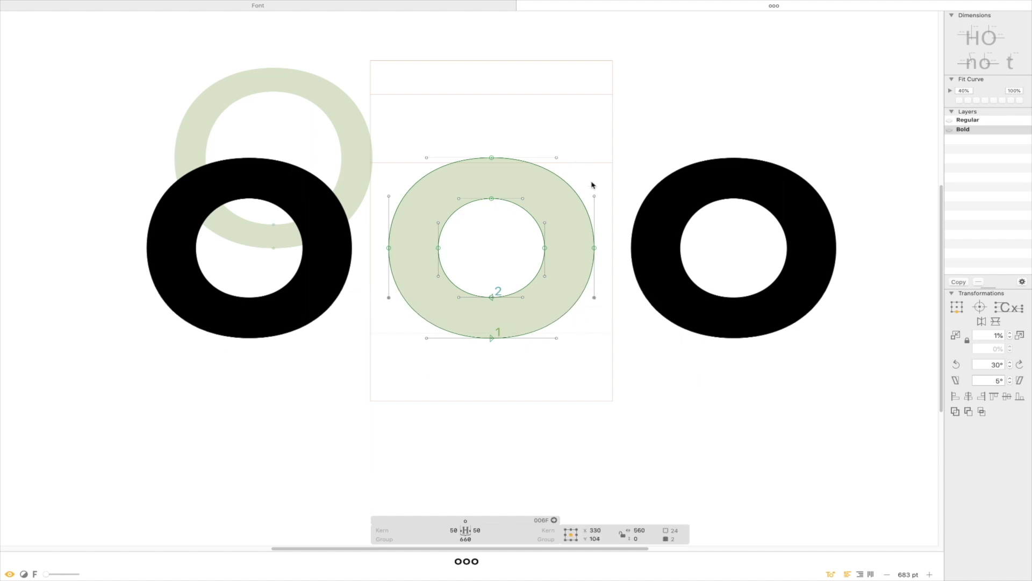
# Shorten the upper vertical handles on both sides of the Bold o's outer contour by a few units.
pyautogui.click(594, 196)
pyautogui.moveTo(413, 174); pyautogui.dragTo(362, 211)
pyautogui.press('Down')
pyautogui.press('Down')
pyautogui.press('Down')
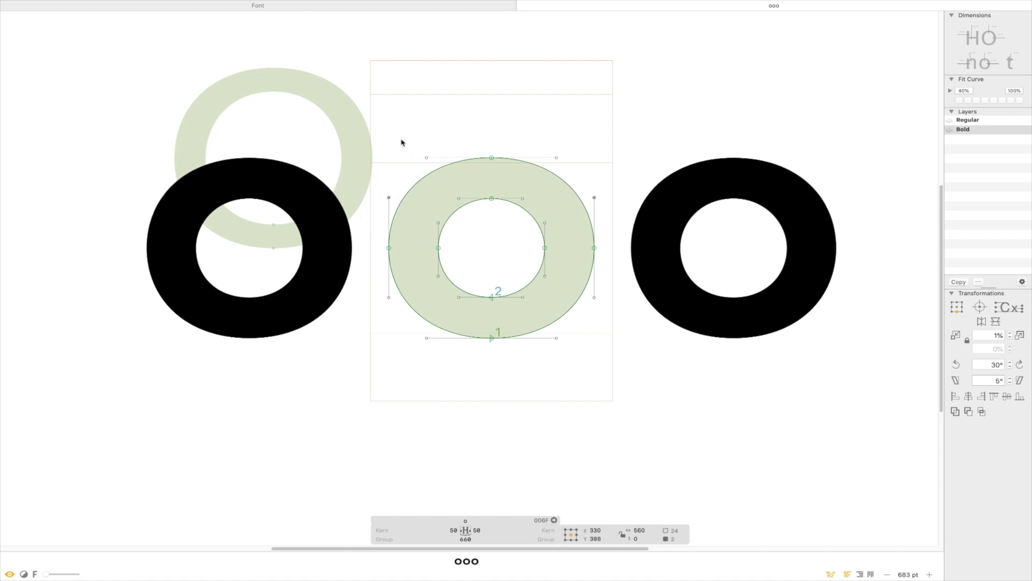
# Shorten the horizontal handles at the top and bottom of the Bold o's outer contour by a few units on both sides.
pyautogui.moveTo(402, 140); pyautogui.dragTo(443, 174)
pyautogui.moveTo(400, 320); pyautogui.dragTo(450, 375)
pyautogui.moveTo(551, 135); pyautogui.dragTo(565, 160)
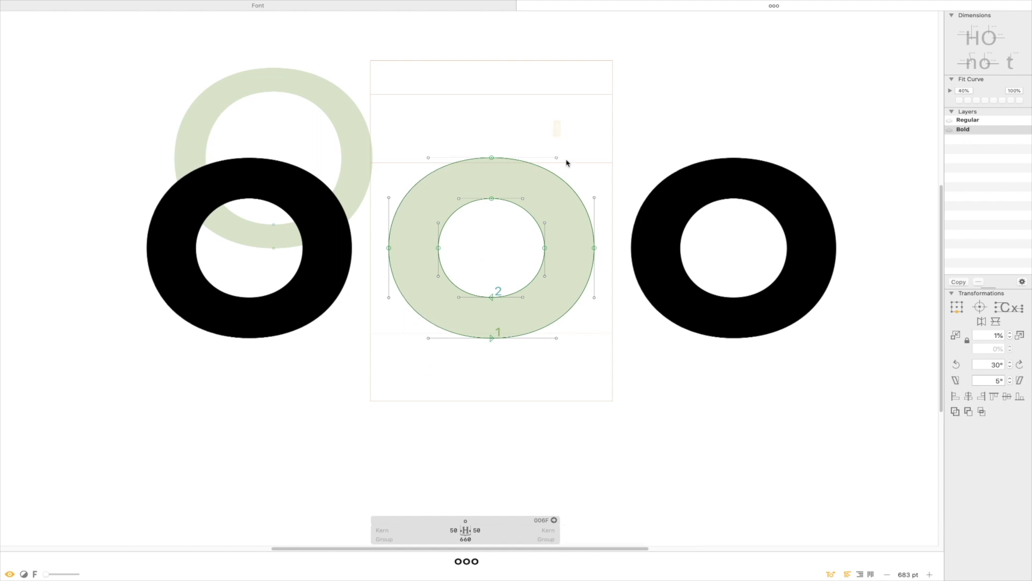
pyautogui.moveTo(571, 335); pyautogui.dragTo(534, 369)
pyautogui.press('Left')
pyautogui.press('Left')
pyautogui.press('Left')
pyautogui.press('Left')
pyautogui.press('Left')
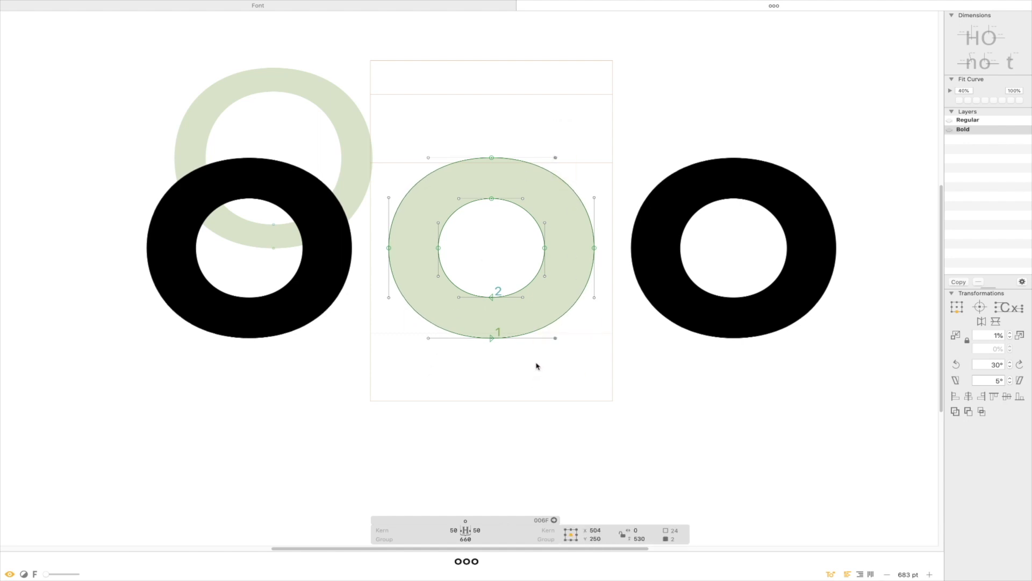
pyautogui.click(536, 399)
# Preview the filled Bold o and compare its adjusted outer curve with the Regular master.
pyautogui.press('space')
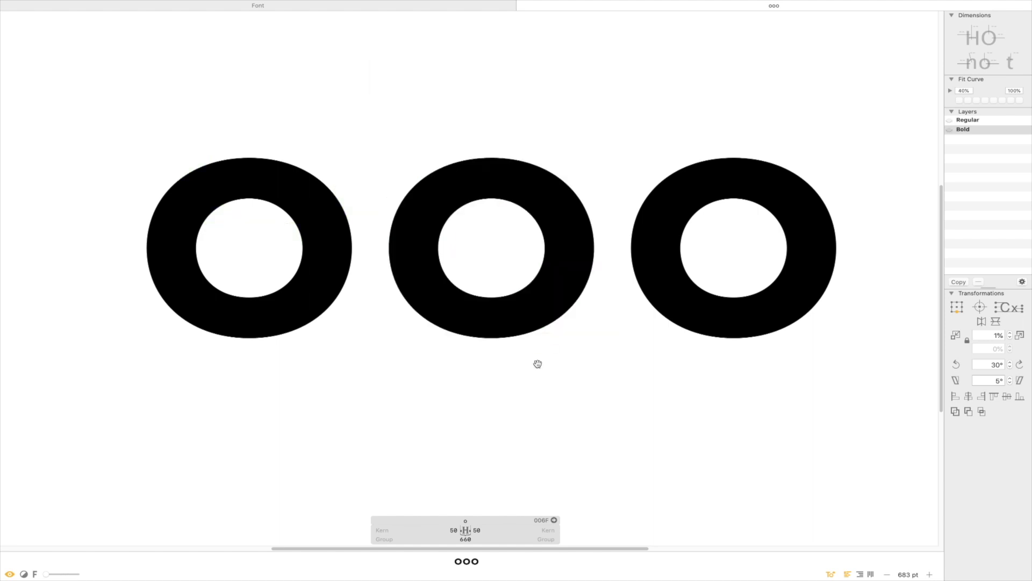
pyautogui.press('super+1')
pyautogui.press('super+2')
pyautogui.press('super+1')
pyautogui.press('super+2')
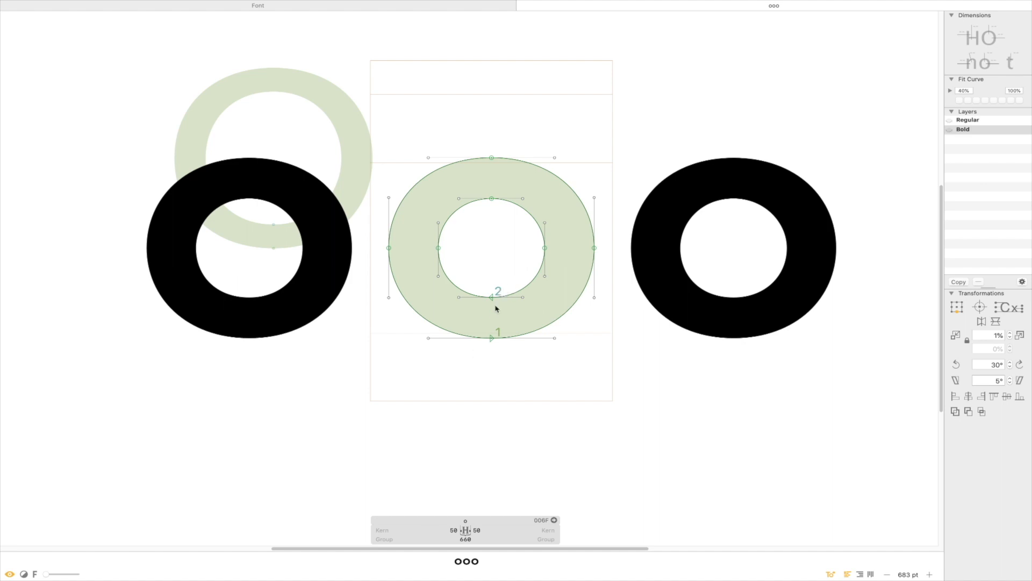
# Set the Bold o's left and right sidebearings to 60 in the text view.
pyautogui.press('super+minus')
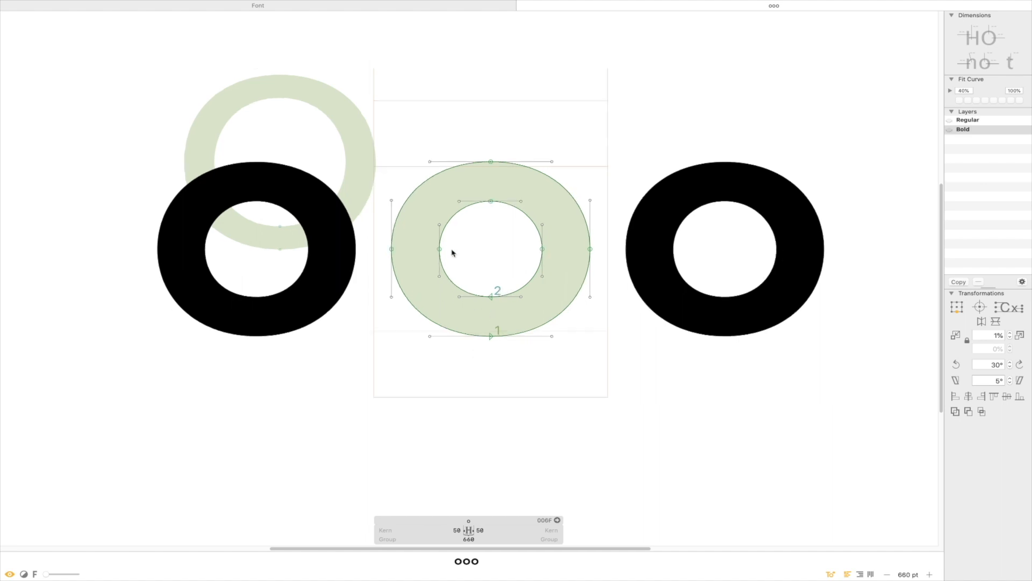
pyautogui.press('t')
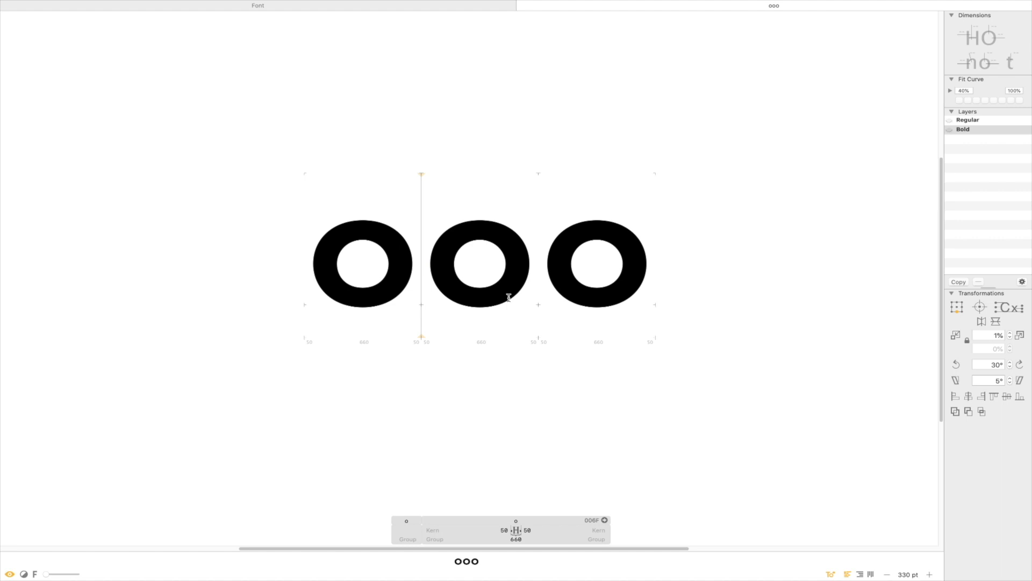
pyautogui.press('super+1')
pyautogui.press('super+2')
pyautogui.press('super+2')
pyautogui.click(469, 523)
pyautogui.write('60')
pyautogui.press('Tab')
pyautogui.write('60')
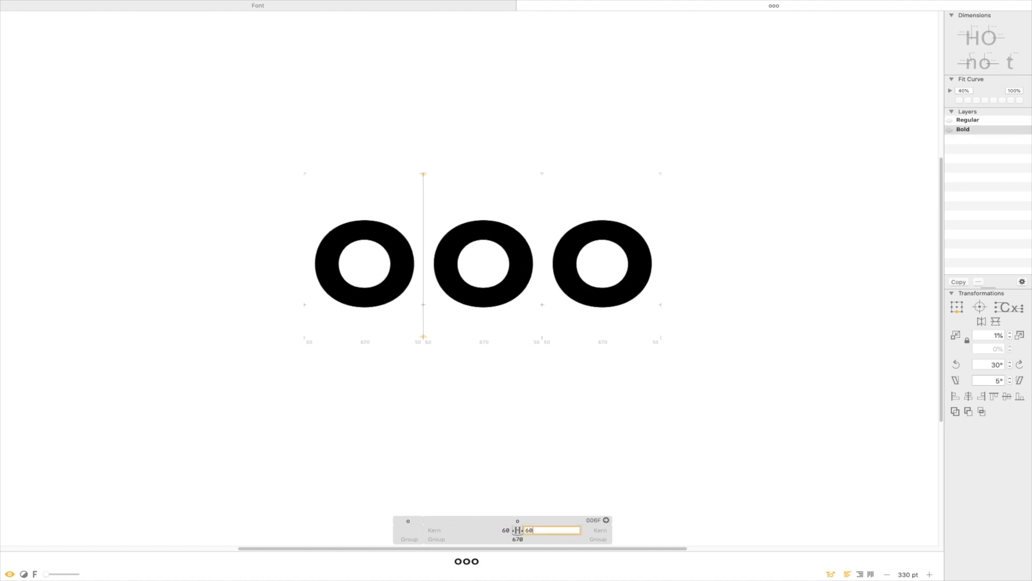
pyautogui.press('Return')
# Compare the spacing of the o string between the Regular and Bold masters.
pyautogui.press('super+1')
pyautogui.press('super+2')
pyautogui.press('super+1')
pyautogui.press('super+2')
pyautogui.press('super+1')
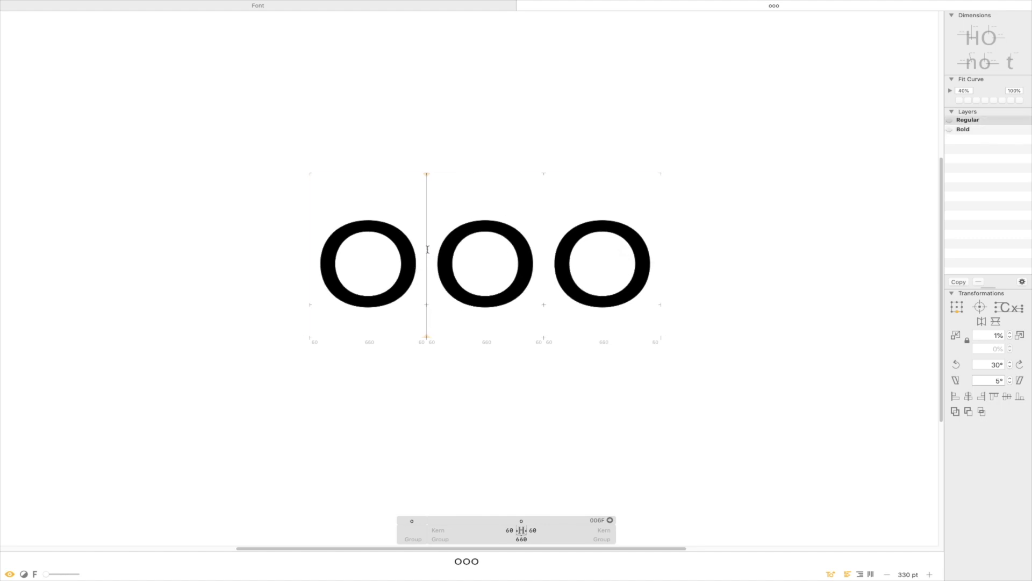
# Replace the sample text with "nnn" and show it in the Bold master.
pyautogui.press('super+a')
pyautogui.write('nnn')
pyautogui.press('Escape')
pyautogui.press('t')
pyautogui.click(492, 268)
pyautogui.press('super+2')
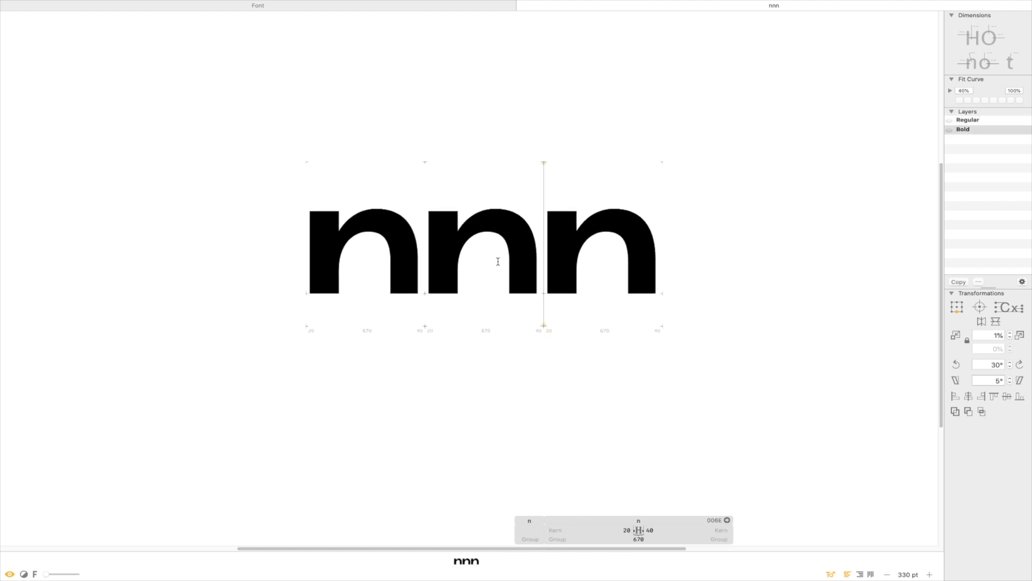
pyautogui.press('super+1')
pyautogui.press('super+2')
# Set the Bold n's left and right sidebearings to 80.
pyautogui.click(608, 529)
pyautogui.write('80')
pyautogui.press('Tab')
pyautogui.write('80')
pyautogui.press('Return')
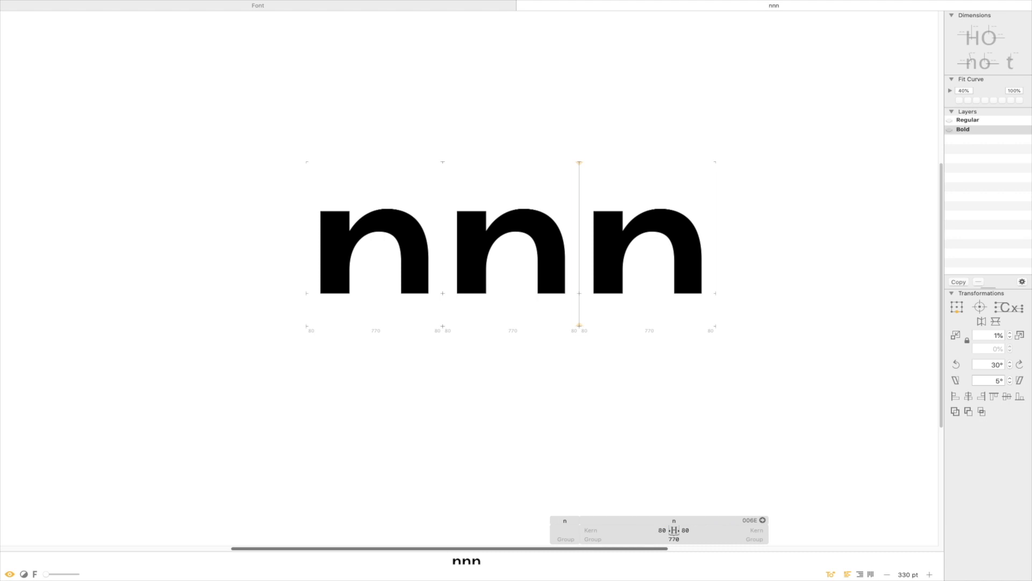
# Open an n for outline editing and compare its width and weight between the Regular and Bold masters.
pyautogui.press('Escape')
pyautogui.press('space')
pyautogui.moveTo(751, 188); pyautogui.dragTo(629, 197)
pyautogui.doubleClick(330, 259)
pyautogui.press('super+1')
pyautogui.press('super+2')
pyautogui.press('super+1')
pyautogui.press('super+2')
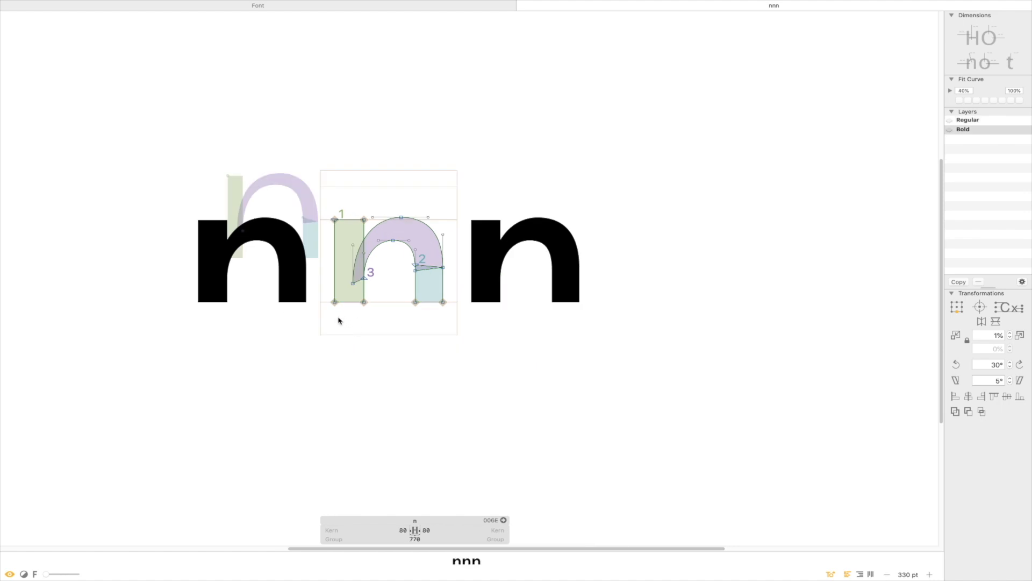
pyautogui.press('super+1')
pyautogui.press('super+2')
pyautogui.press('super+1')
pyautogui.press('super+2')
pyautogui.press('super+1')
pyautogui.press('super+2')
# Compare the n and o masters in the font overview, and reopen the n in the Bold master.
pyautogui.press('super+w')
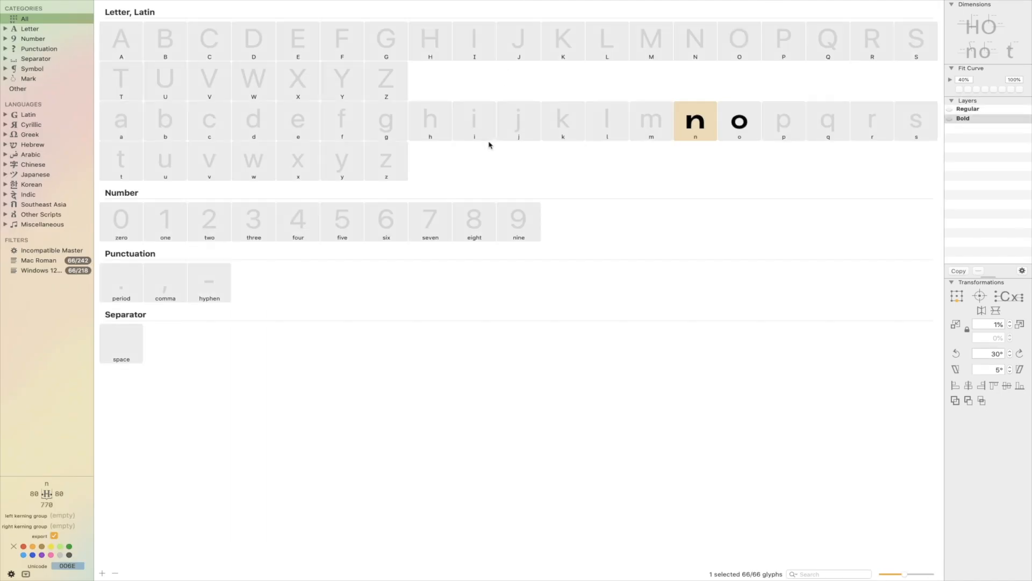
pyautogui.press('super+1')
pyautogui.press('super+2')
pyautogui.press('super+1')
pyautogui.press('super+2')
pyautogui.press('super+1')
pyautogui.doubleClick(701, 118)
pyautogui.press('super+2')
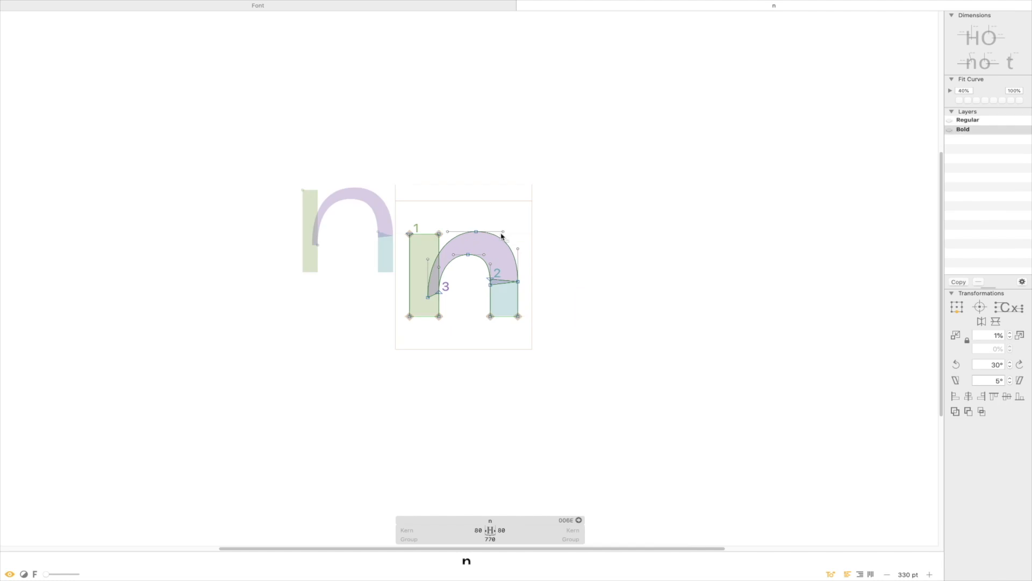
# Narrow the Bold n by moving its stem and right leg inward by 10 units each.
pyautogui.moveTo(651, 127); pyautogui.dragTo(326, 410)
pyautogui.moveTo(295, 170); pyautogui.dragTo(431, 422)
pyautogui.hotkey('shift', 'Right')
pyautogui.moveTo(591, 145); pyautogui.dragTo(484, 420)
pyautogui.hotkey('shift', 'Left')
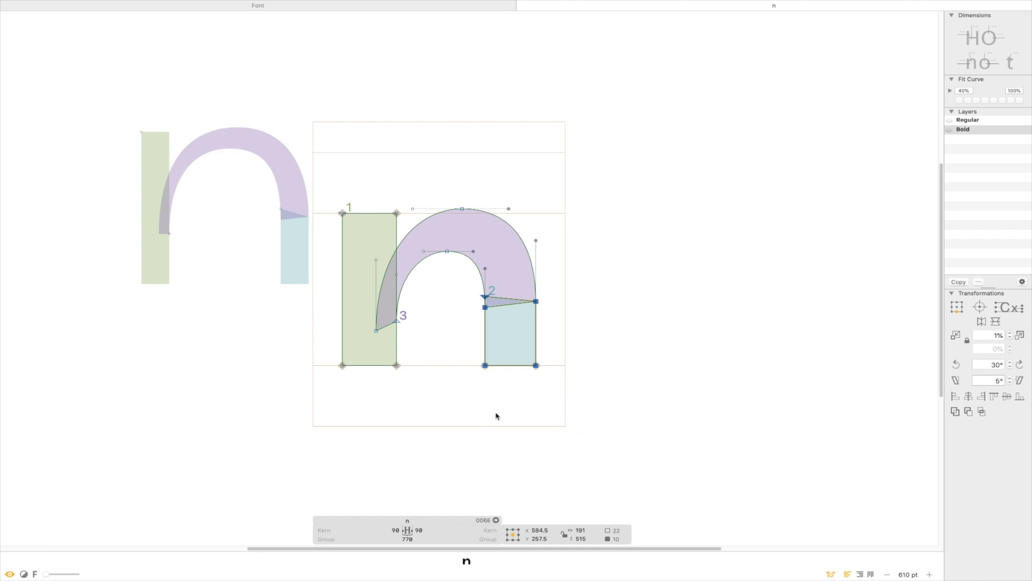
# Compare the narrowed n with the Regular and reset its left and right sidebearings to 80.
pyautogui.press('super+1')
pyautogui.press('super+2')
pyautogui.press('super+1')
pyautogui.press('super+2')
pyautogui.click(444, 530)
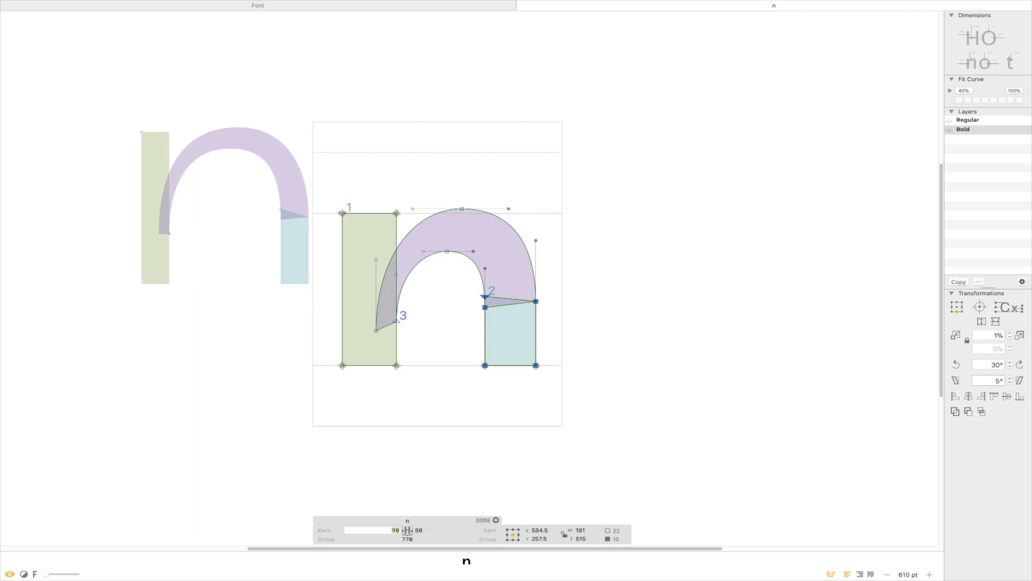
pyautogui.write('80')
pyautogui.press('Return')
pyautogui.click(422, 405)
# Examine the narrowed n against the Regular in the outline view and beside the o in the font overview.
pyautogui.press('super+1')
pyautogui.press('super+2')
pyautogui.press('super+1')
pyautogui.press('super+2')
pyautogui.press('super+w')
pyautogui.press('super+2')
pyautogui.press('super+1')
pyautogui.press('super+2')
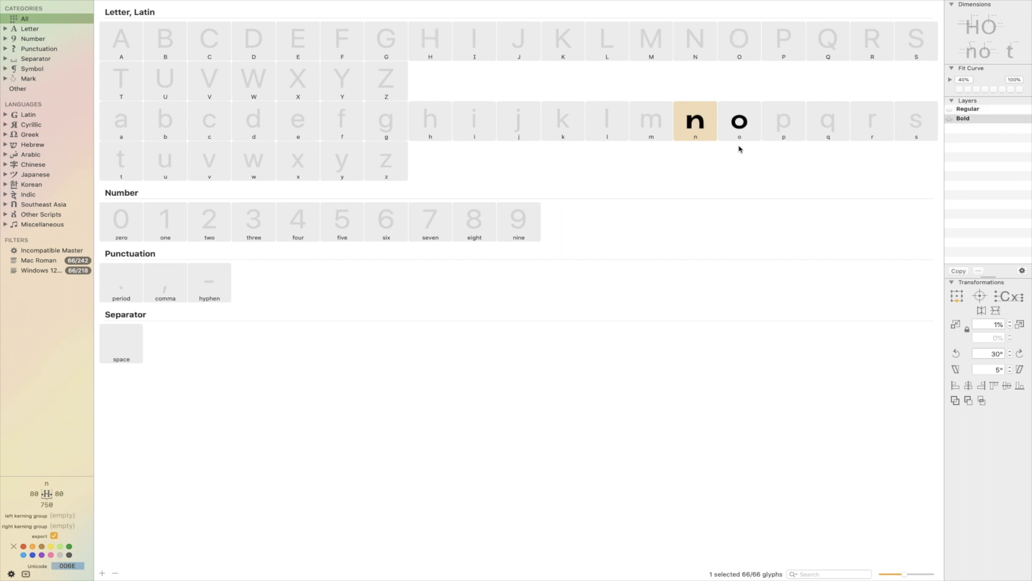
pyautogui.press('super+1')
pyautogui.press('super+2')
# Reopen the n and alternate between its Regular and Bold outlines to check the proportions.
pyautogui.doubleClick(702, 133)
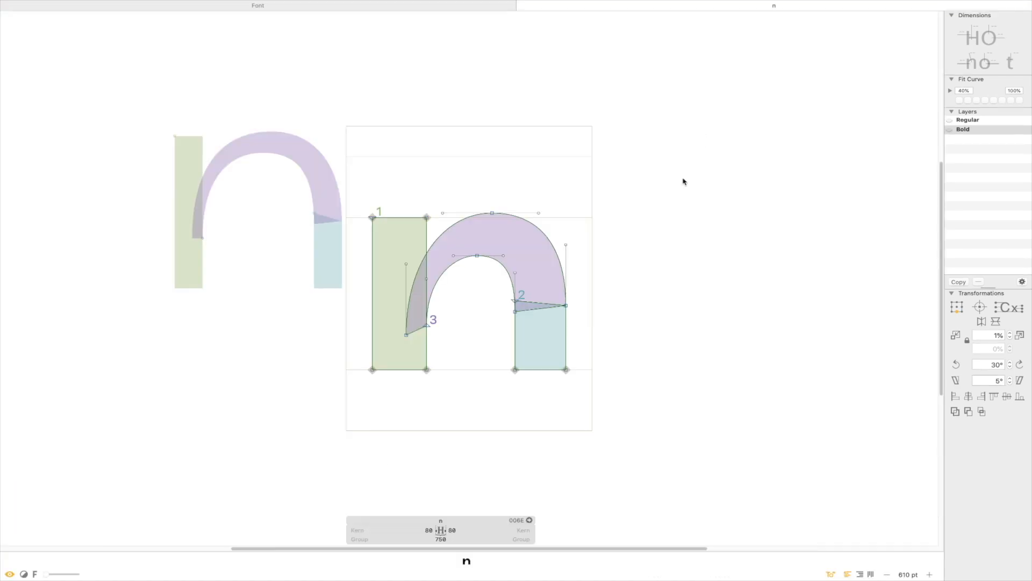
pyautogui.press('super+1')
pyautogui.press('super+2')
pyautogui.press('super+1')
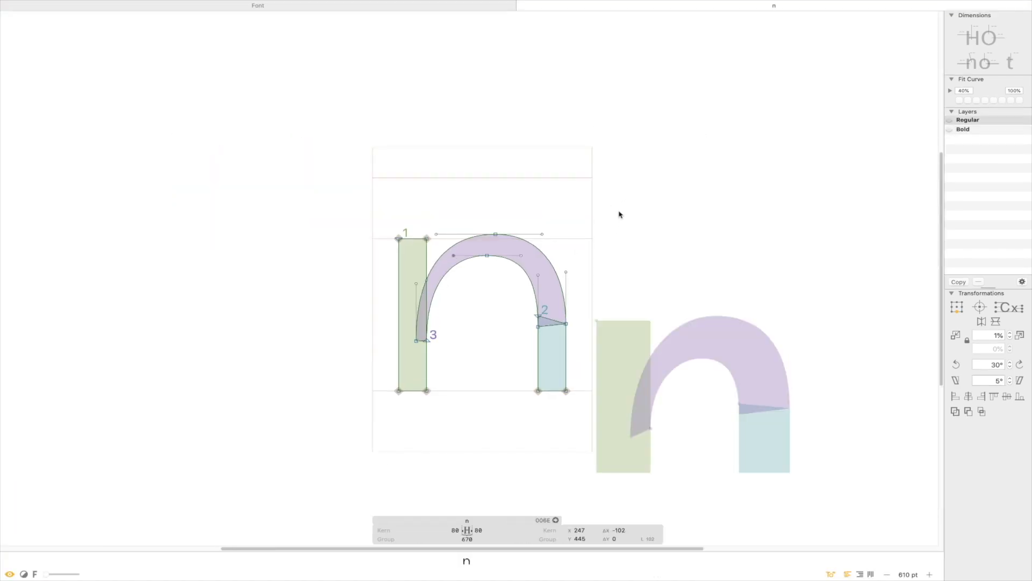
pyautogui.press('super+2')
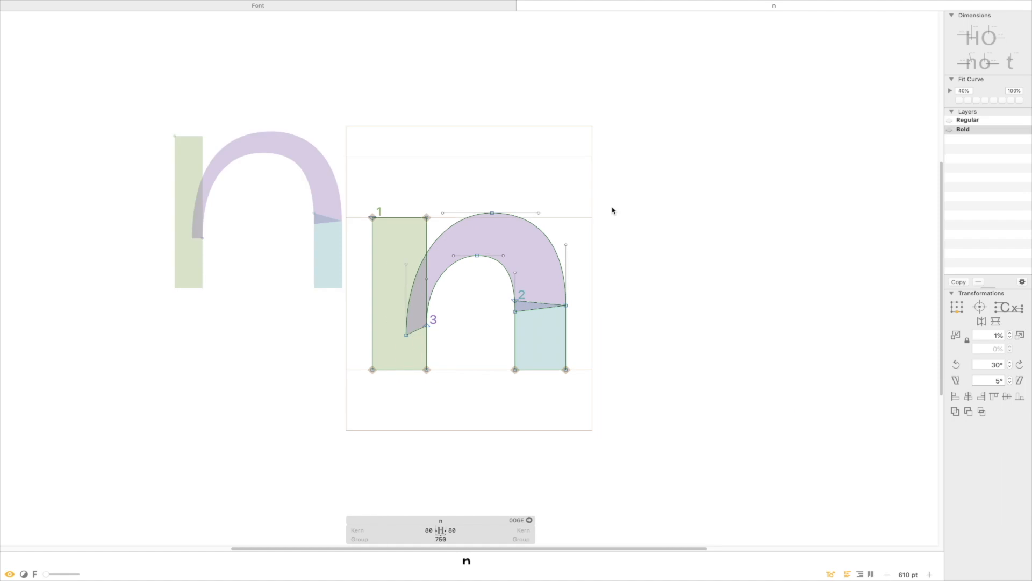
# Replace the sample text with "o" and compare its Regular and Bold outlines.
pyautogui.press('t')
pyautogui.press('super+a')
pyautogui.write('o')
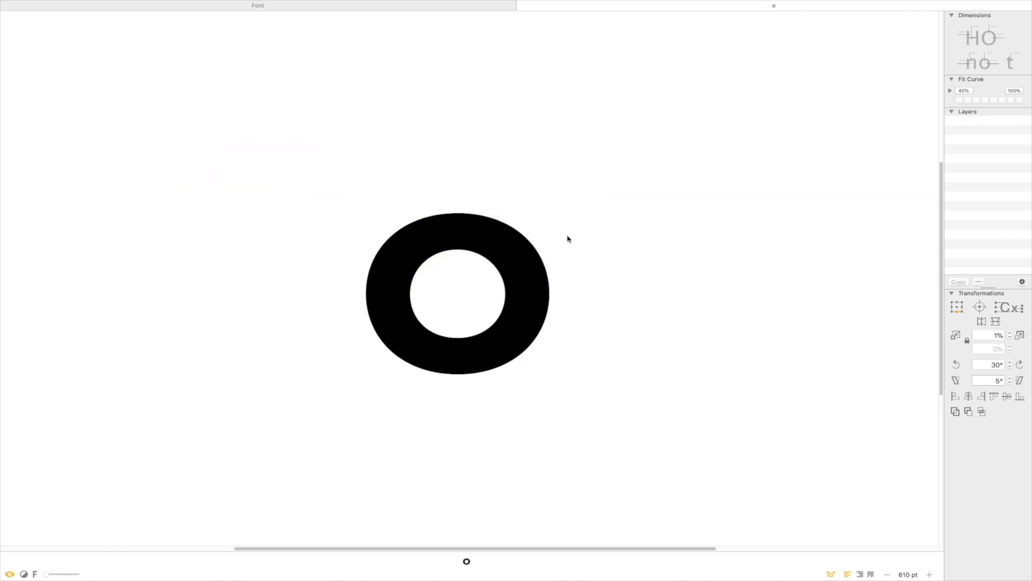
pyautogui.doubleClick(543, 319)
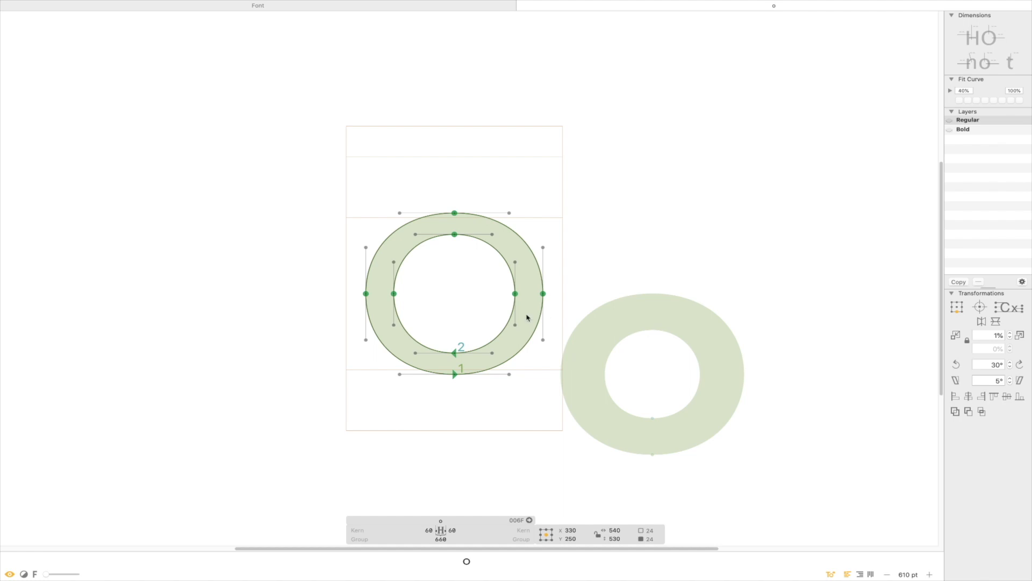
pyautogui.press('super+2')
pyautogui.press('super+1')
pyautogui.press('super+2')
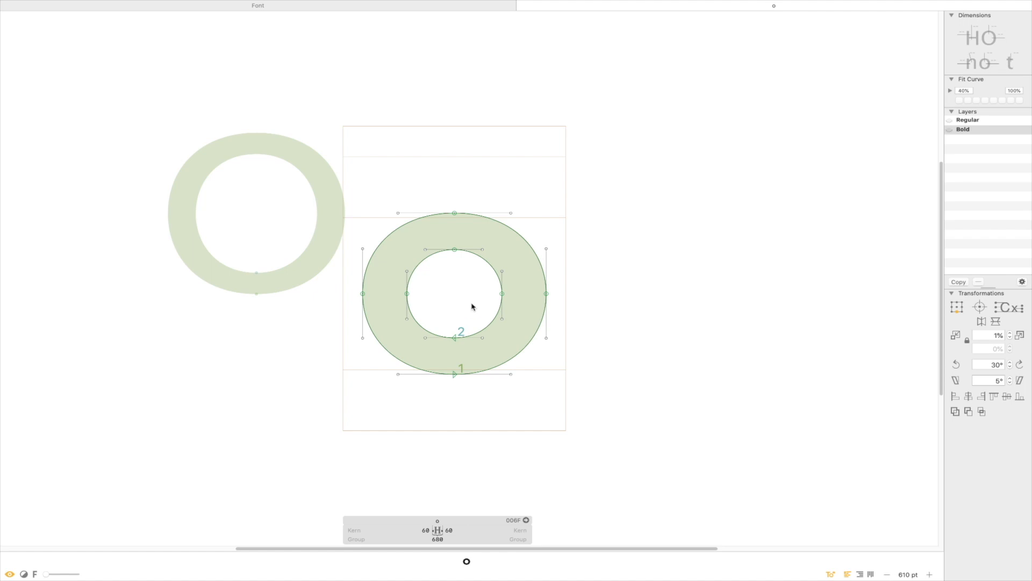
# Widen the Bold o by moving its left and right sides outward by 10 units each.
pyautogui.moveTo(361, 177); pyautogui.dragTo(429, 429)
pyautogui.hotkey('shift', 'Left')
pyautogui.moveTo(594, 135); pyautogui.dragTo(484, 419)
pyautogui.hotkey('shift', 'Right')
# Compare the widened Bold o with the Regular master.
pyautogui.press('super+1')
pyautogui.press('super+2')
pyautogui.press('super+1')
pyautogui.press('super+2')
# Add an n after the o so the sample text reads "on".
pyautogui.press('t')
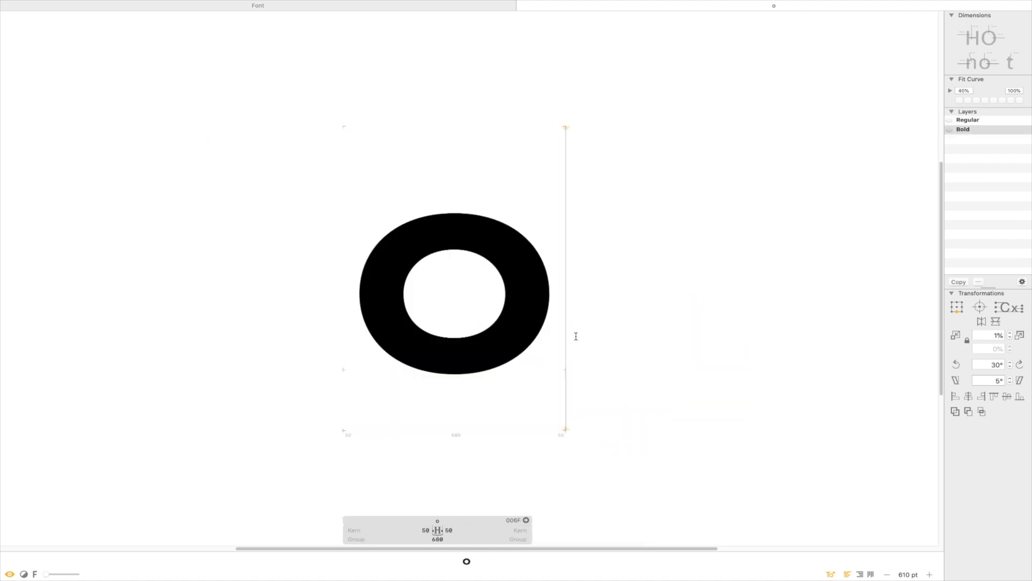
pyautogui.click(528, 288)
pyautogui.write('n')
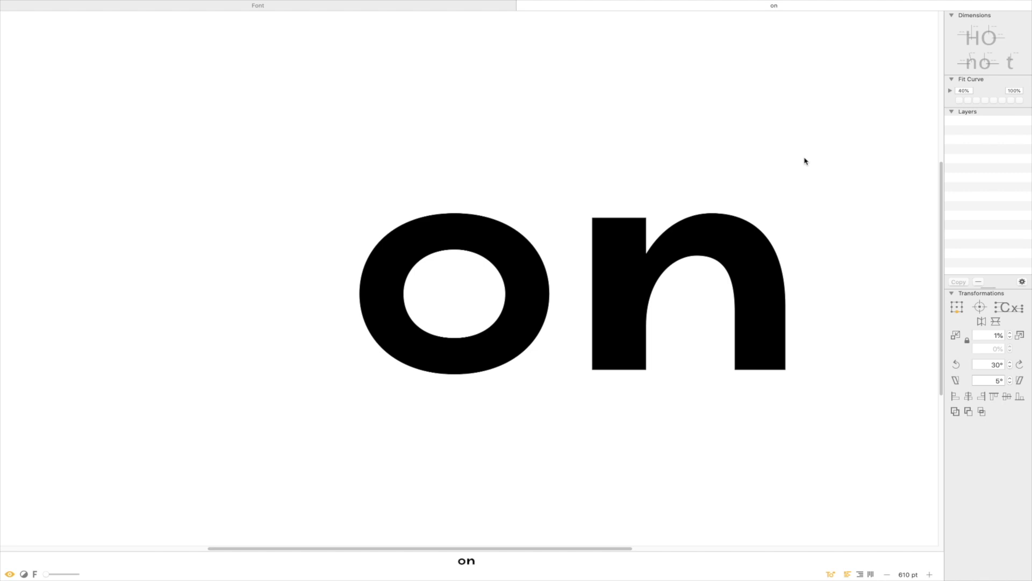
pyautogui.moveTo(794, 161); pyautogui.dragTo(690, 152)
# Compare the o and n side by side in the Regular and Bold masters, checking each glyph's outline and dimensions.
pyautogui.press('Escape')
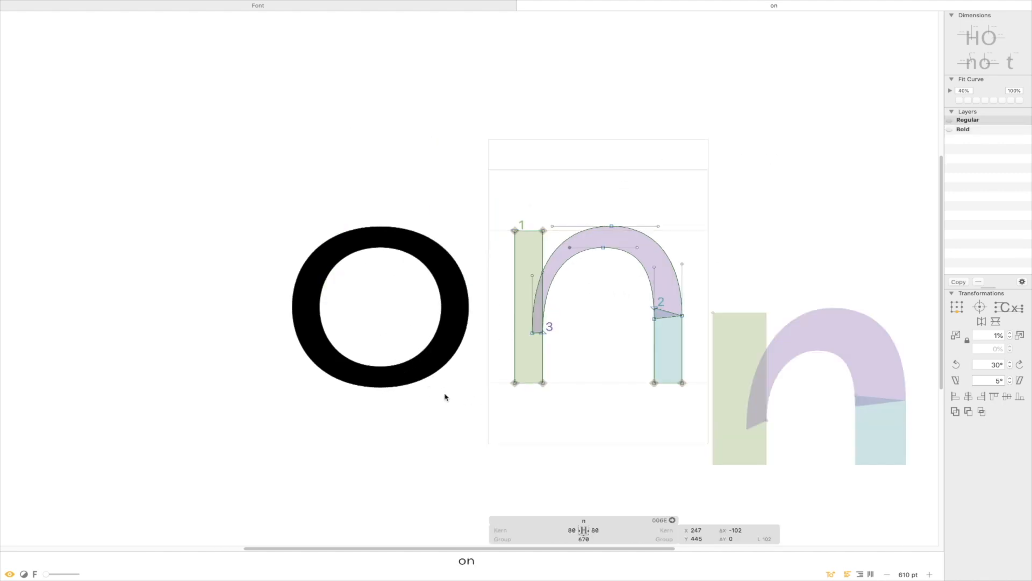
pyautogui.doubleClick(447, 396)
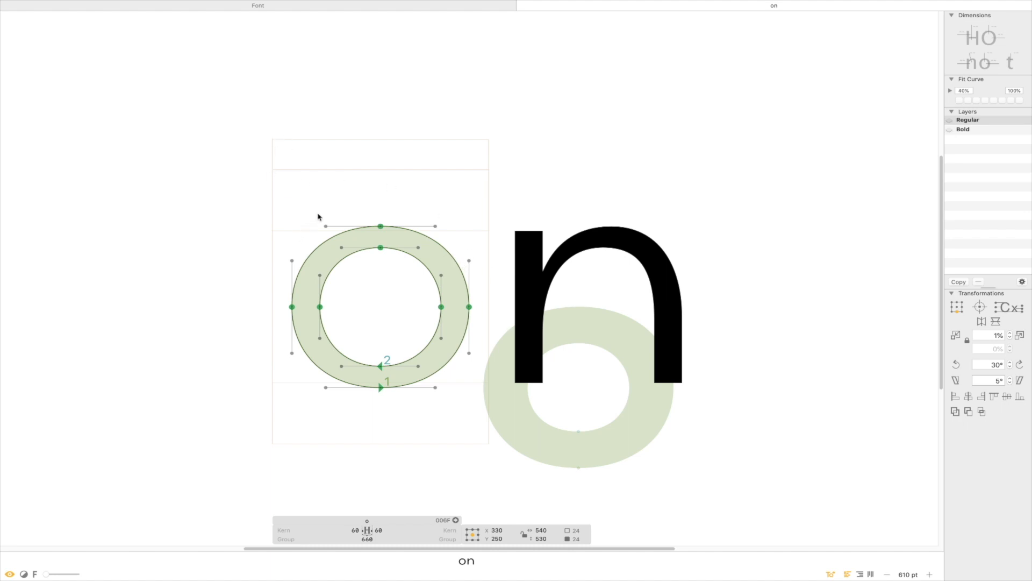
pyautogui.press('super+2')
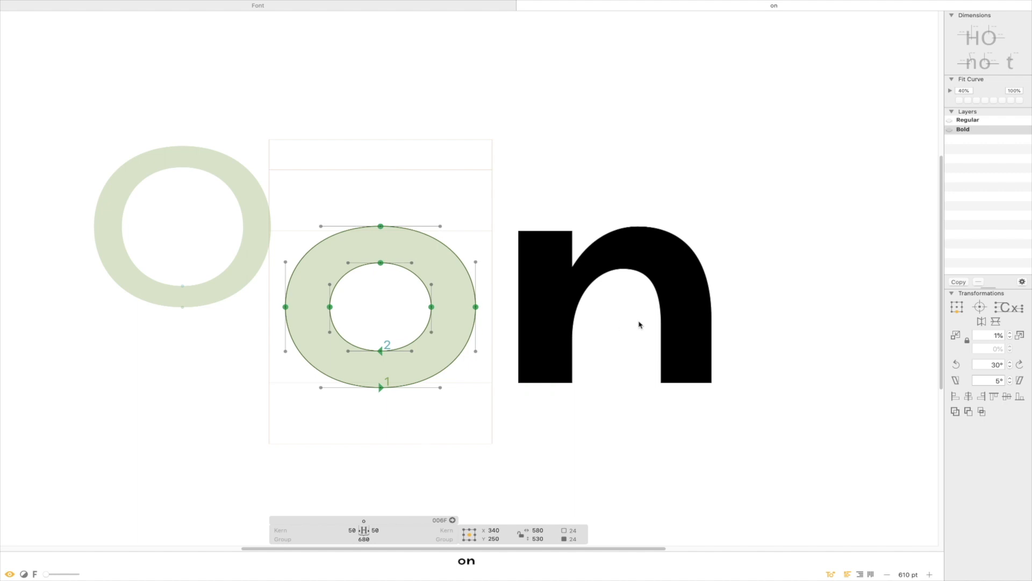
pyautogui.doubleClick(640, 326)
pyautogui.press('super+a')
pyautogui.press('super+1')
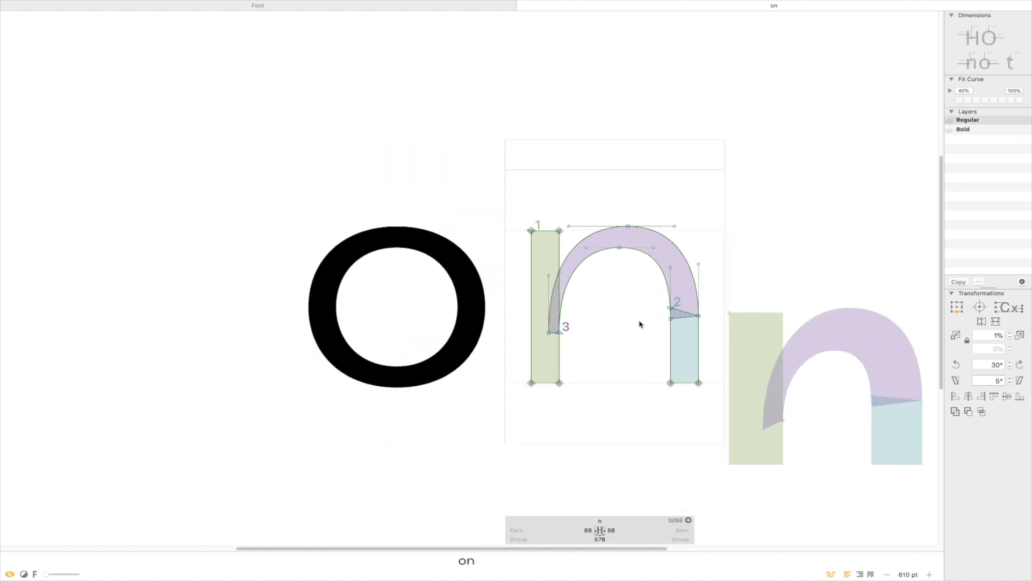
pyautogui.press('super+a')
pyautogui.press('super+2')
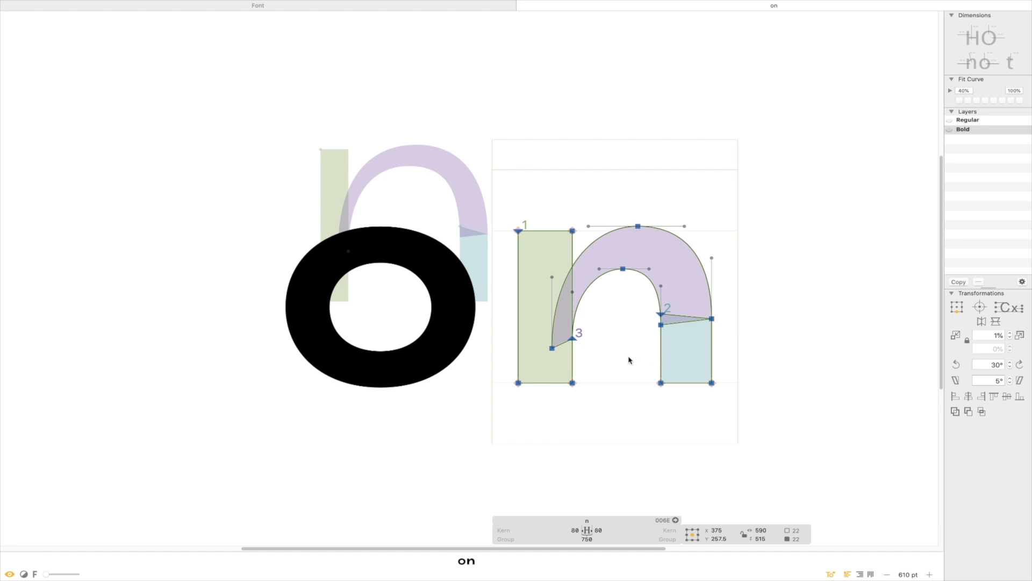
pyautogui.press('super+1')
pyautogui.press('t')
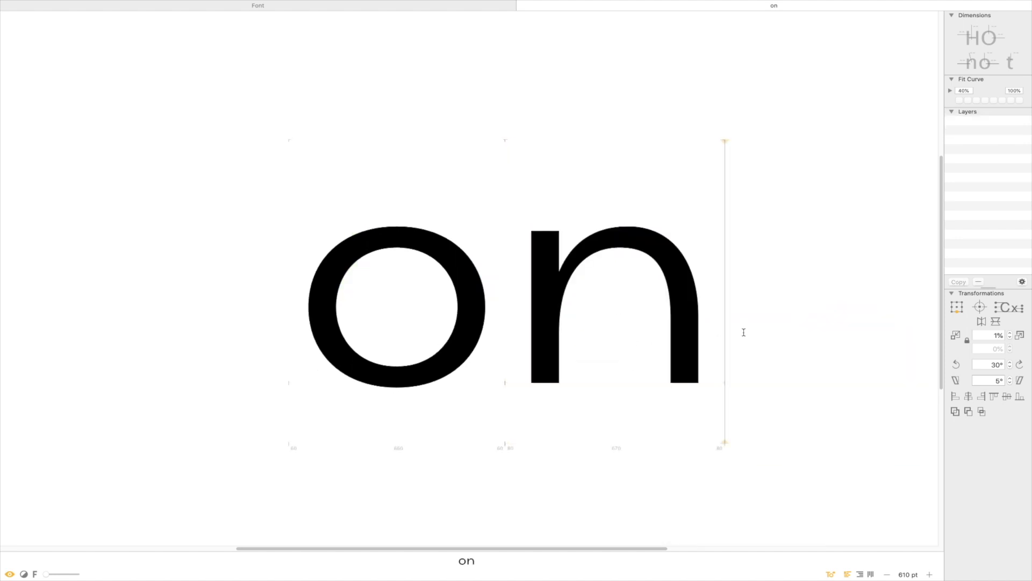
# Compare the "on" sample text between the Regular and Bold masters.
pyautogui.press('super+2')
pyautogui.press('super+1')
pyautogui.press('super+2')
pyautogui.press('super+1')
pyautogui.press('super+2')
pyautogui.press('super+1')
pyautogui.press('super+2')
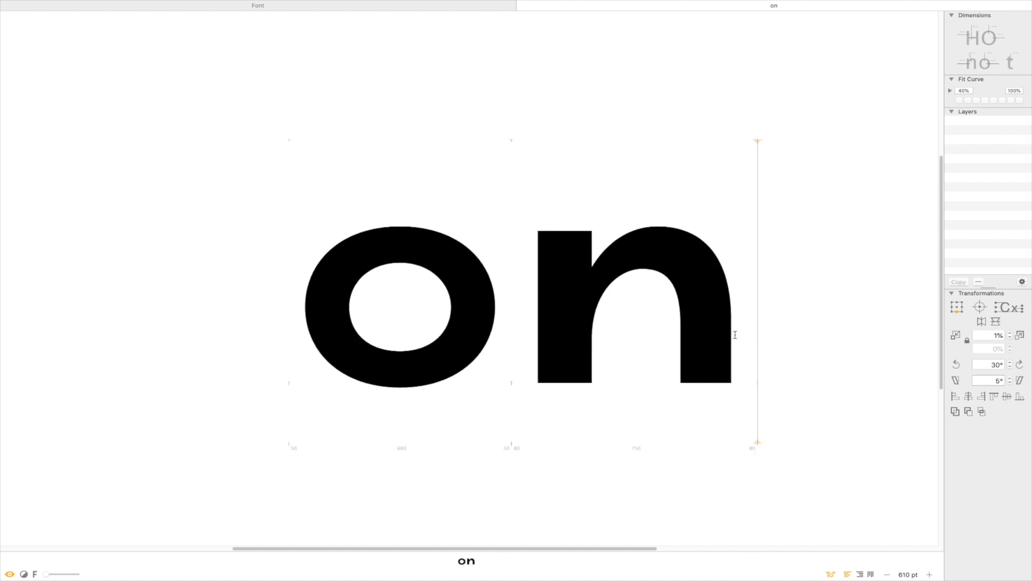
pyautogui.press('super+1')
pyautogui.press('super+2')
# Set the Bold o's left and right sidebearings to 60 and compare its spacing with the Regular master.
pyautogui.doubleClick(395, 318)
pyautogui.click(356, 529)
pyautogui.write('60')
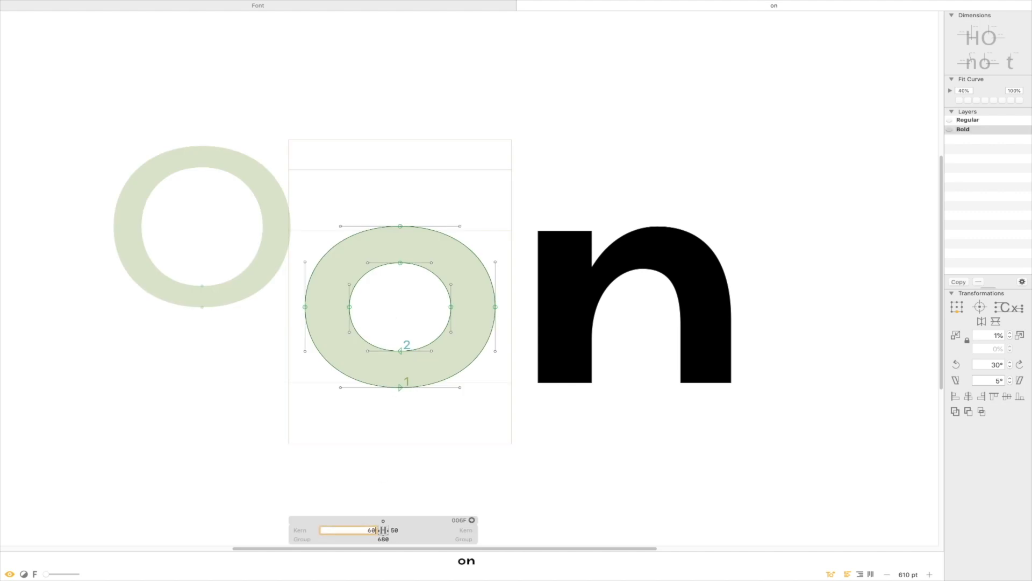
pyautogui.press('Return')
pyautogui.press('t')
pyautogui.click(759, 284)
pyautogui.press('Escape')
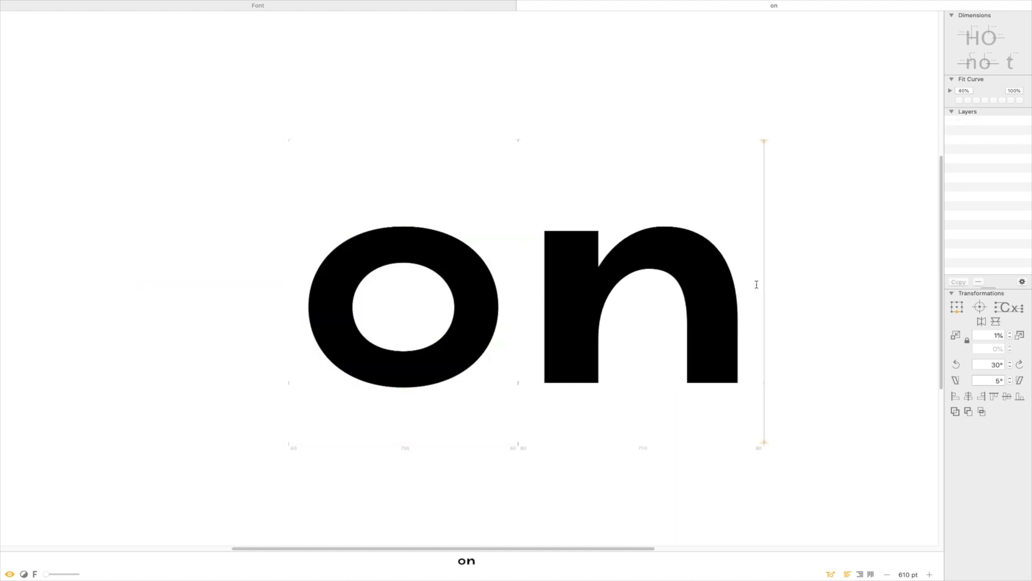
pyautogui.press('super+1')
pyautogui.press('super+2')
# Try scaling down the Bold o's inner contour by 1% twice, and undo the scaling.
pyautogui.doubleClick(431, 302)
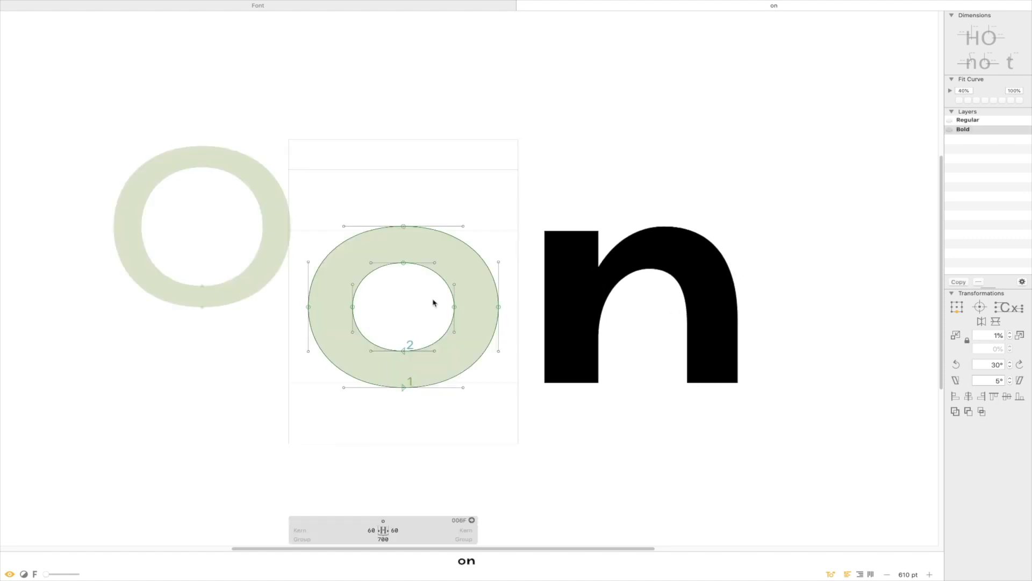
pyautogui.moveTo(465, 250); pyautogui.dragTo(344, 365)
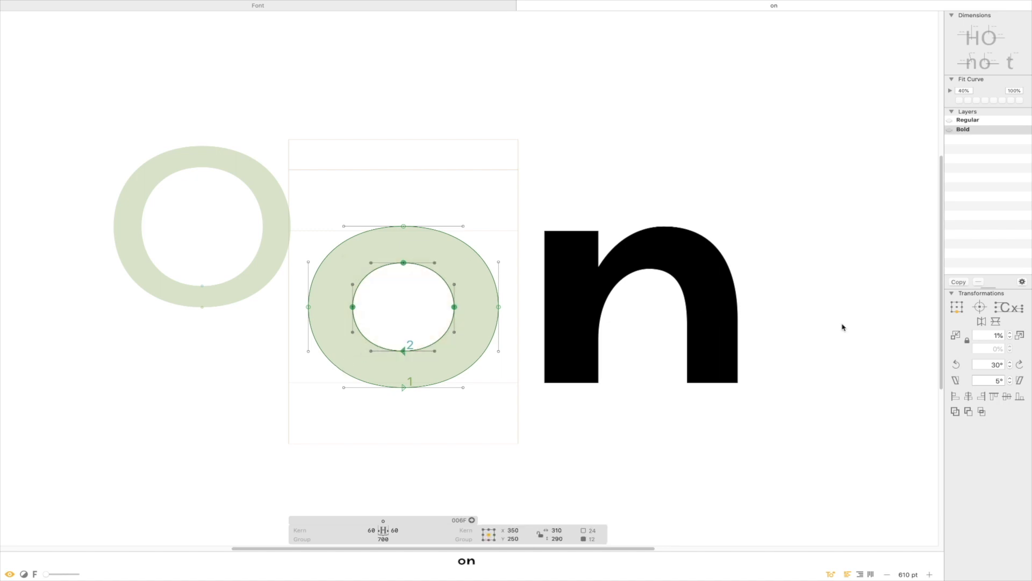
pyautogui.click(956, 338)
pyautogui.click(956, 338)
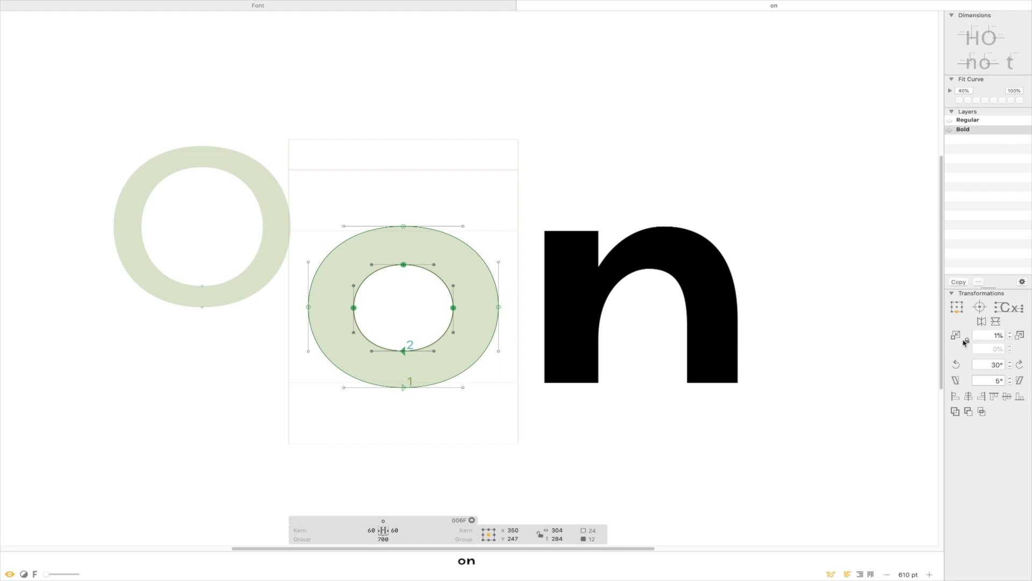
pyautogui.press('super+z')
pyautogui.press('super+z')
pyautogui.press('super+shift+z')
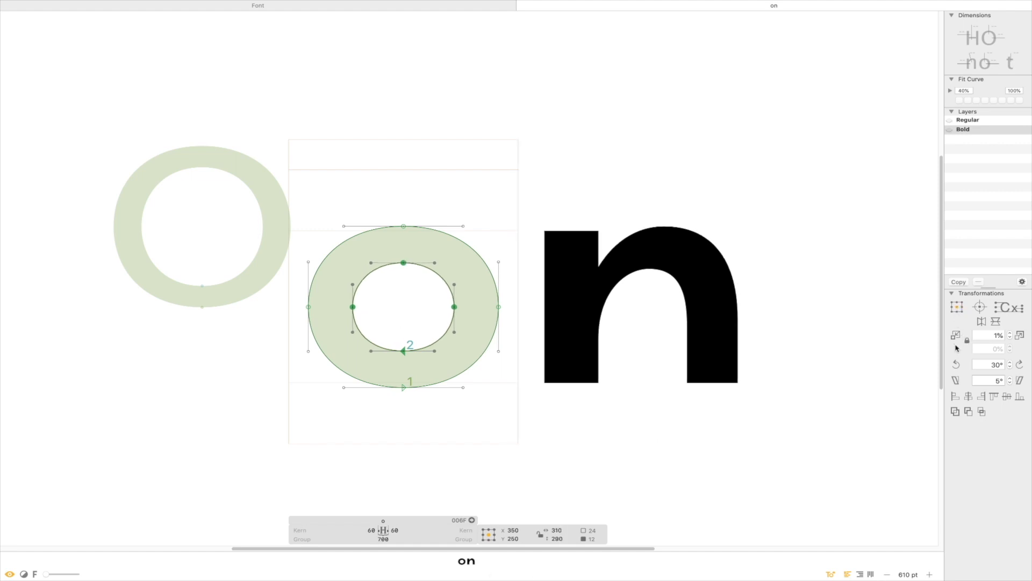
# Set the transformation scale amount to 5% and check the Bold o's point coordinates and segment dimensions.
pyautogui.doubleClick(998, 336)
pyautogui.write('5')
pyautogui.press('Return')
pyautogui.press('l')
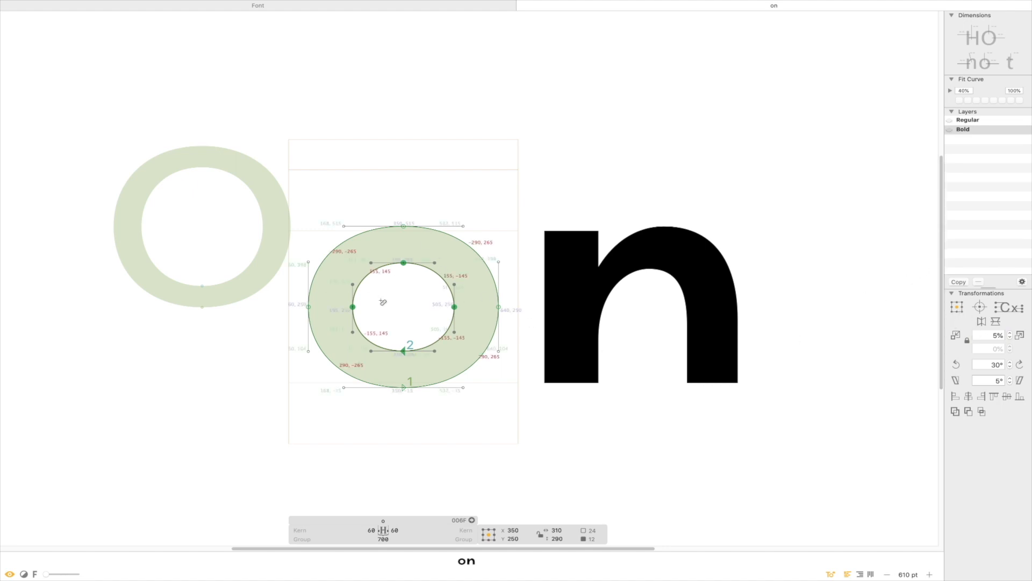
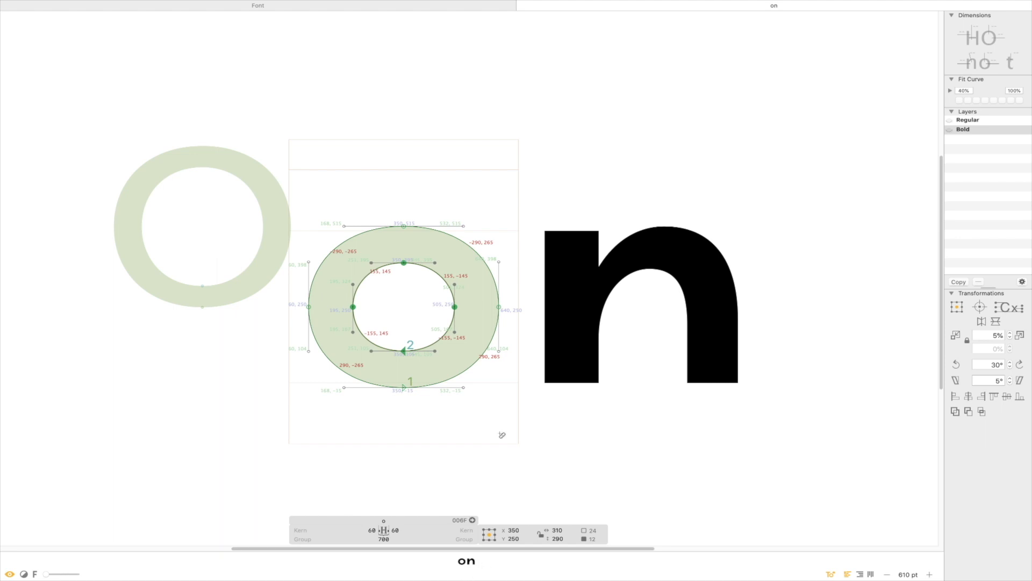
pyautogui.press('Escape')
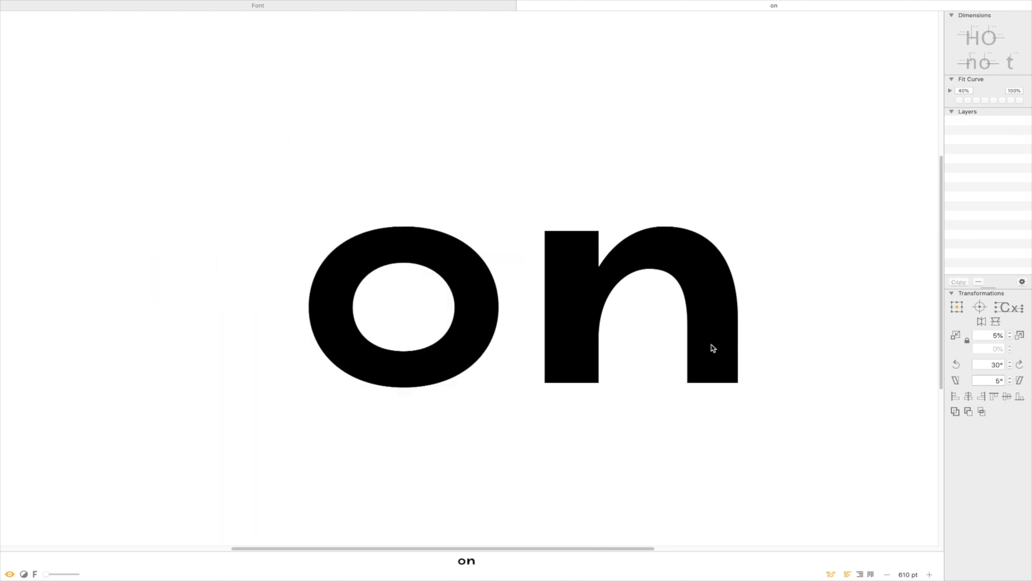
# Check the weight and colour of the Bold "on" at small display sizes down to 50 pt.
pyautogui.press('super+minus')
pyautogui.press('super+minus')
pyautogui.press('super+minus')
pyautogui.press('super+minus')
pyautogui.press('super+minus')
pyautogui.press('super+minus')
pyautogui.press('super+minus')
pyautogui.press('super+minus')
pyautogui.press('super+minus')
pyautogui.press('super+minus')
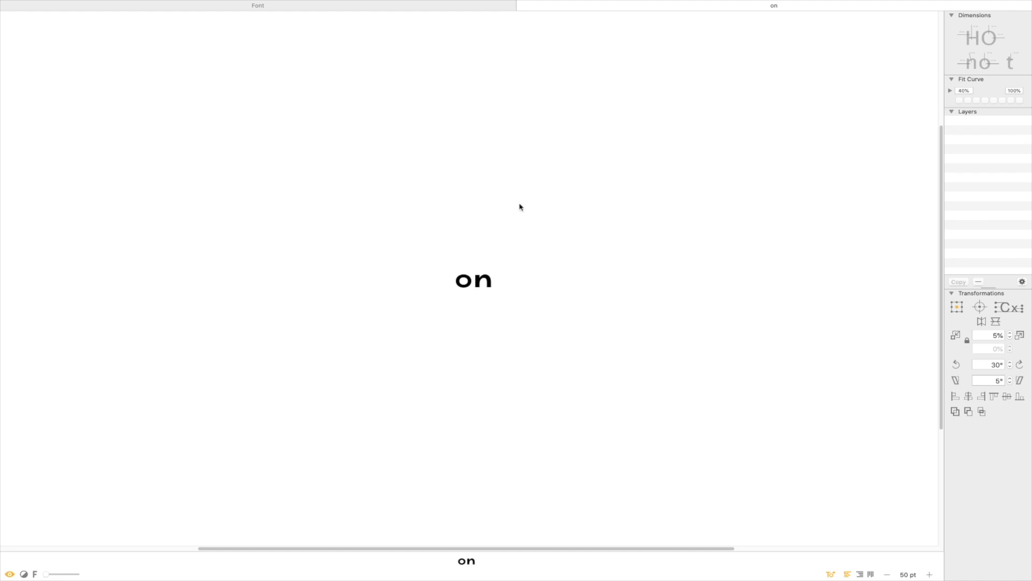
# Measure the Bold o's stroke thickness at its top curve and at its left side.
pyautogui.moveTo(526, 249); pyautogui.dragTo(406, 320)
pyautogui.doubleClick(496, 259)
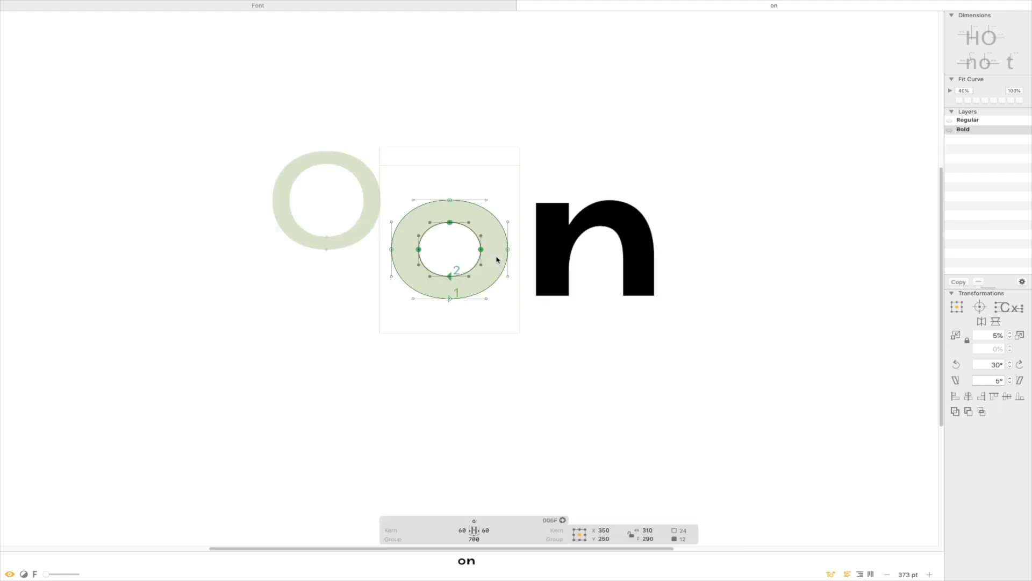
pyautogui.press('super+plus')
pyautogui.press('super+plus')
pyautogui.press('super+plus')
pyautogui.press('l')
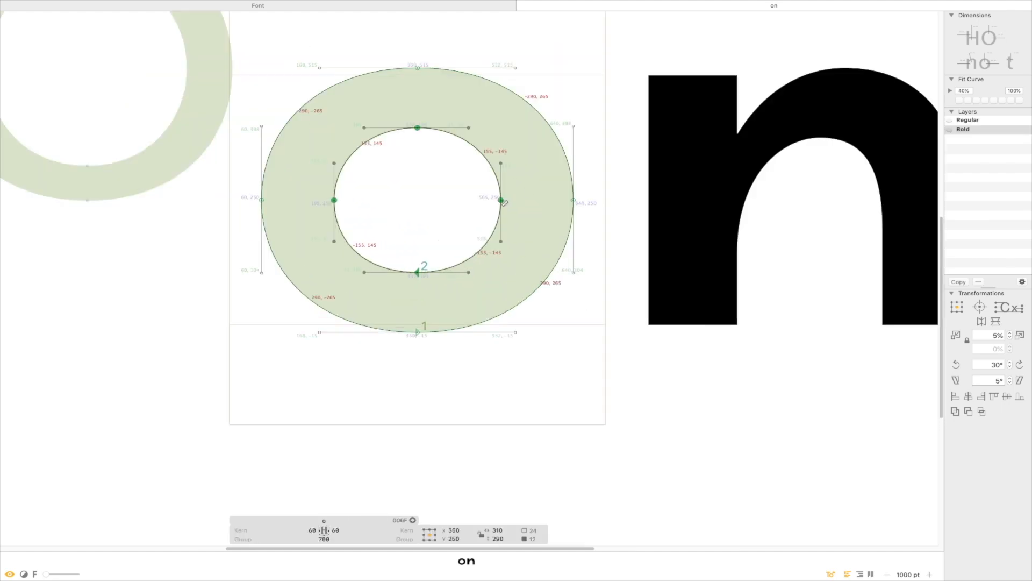
pyautogui.moveTo(416, 57); pyautogui.dragTo(420, 161)
pyautogui.moveTo(348, 199); pyautogui.dragTo(230, 200)
# Measure the thickness of the Bold n's left and right stems.
pyautogui.doubleClick(707, 271)
pyautogui.press('space')
pyautogui.moveTo(834, 245); pyautogui.dragTo(667, 259)
pyautogui.press('l')
pyautogui.moveTo(450, 290); pyautogui.dragTo(637, 316)
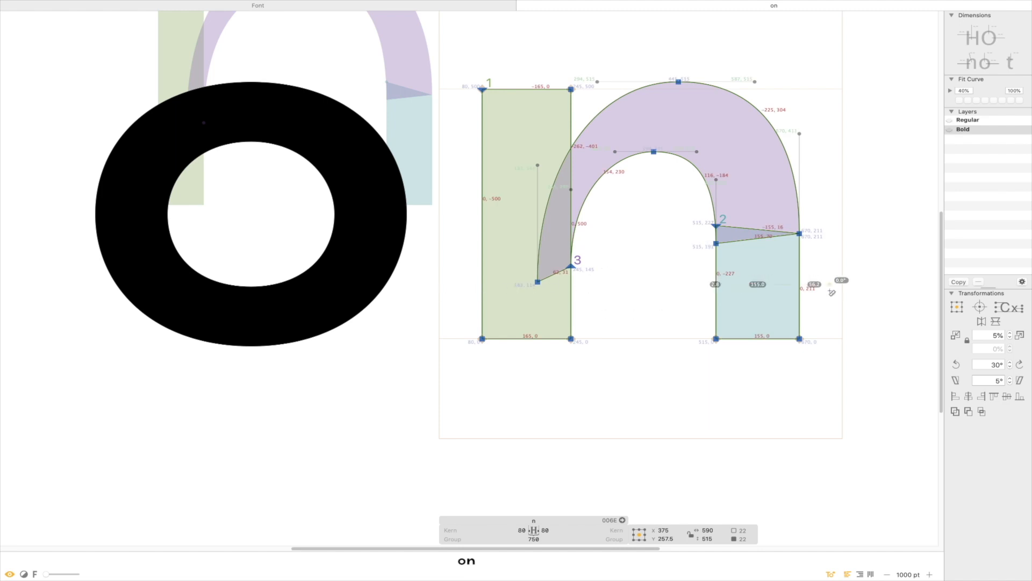
# Thin the Bold n's left stem by moving its left edge inward 10 units, and measure the stems again.
pyautogui.press('v')
pyautogui.moveTo(475, 51); pyautogui.dragTo(502, 428)
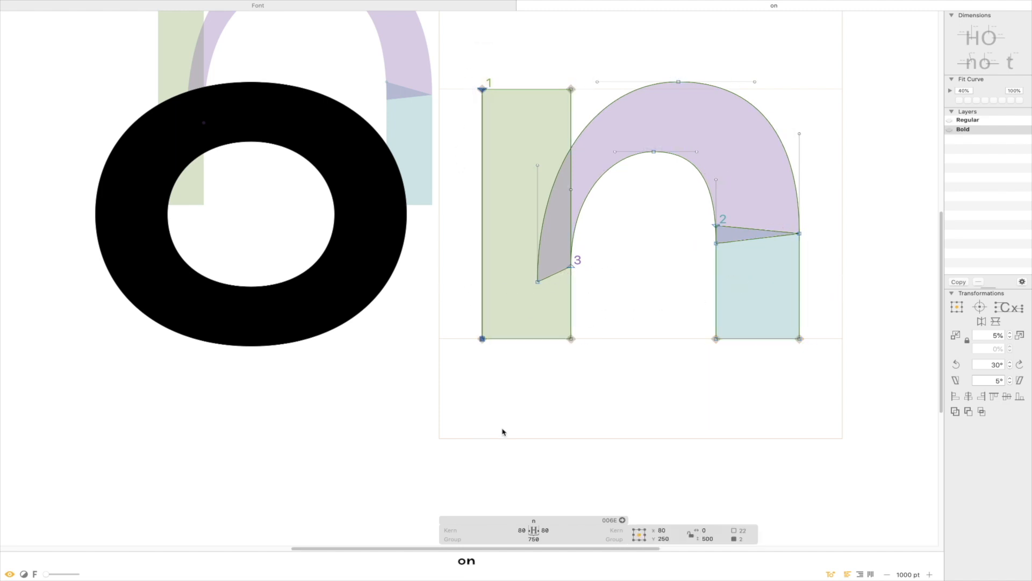
pyautogui.hotkey('shift', 'Right')
pyautogui.press('l')
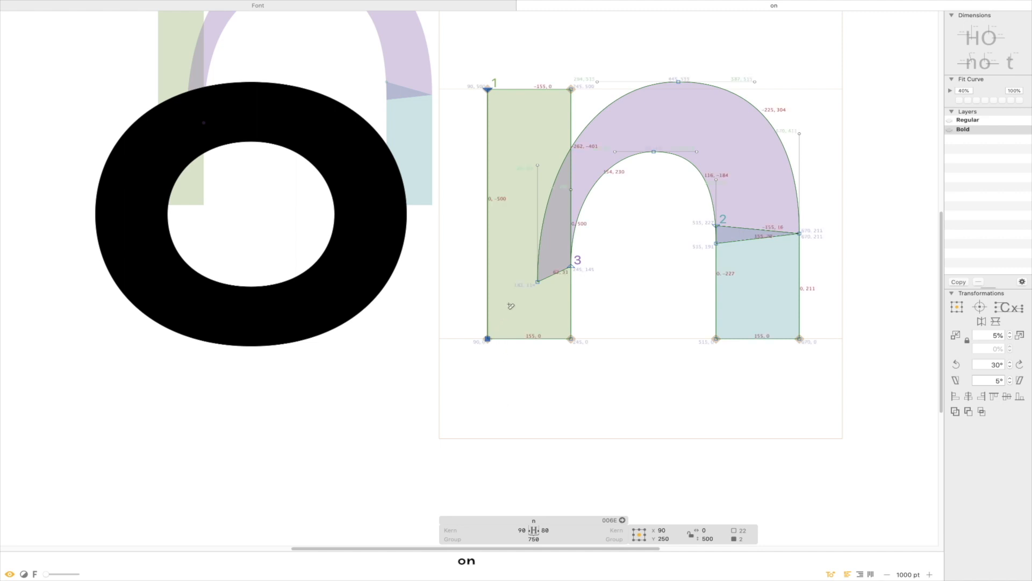
pyautogui.moveTo(461, 306); pyautogui.dragTo(624, 317)
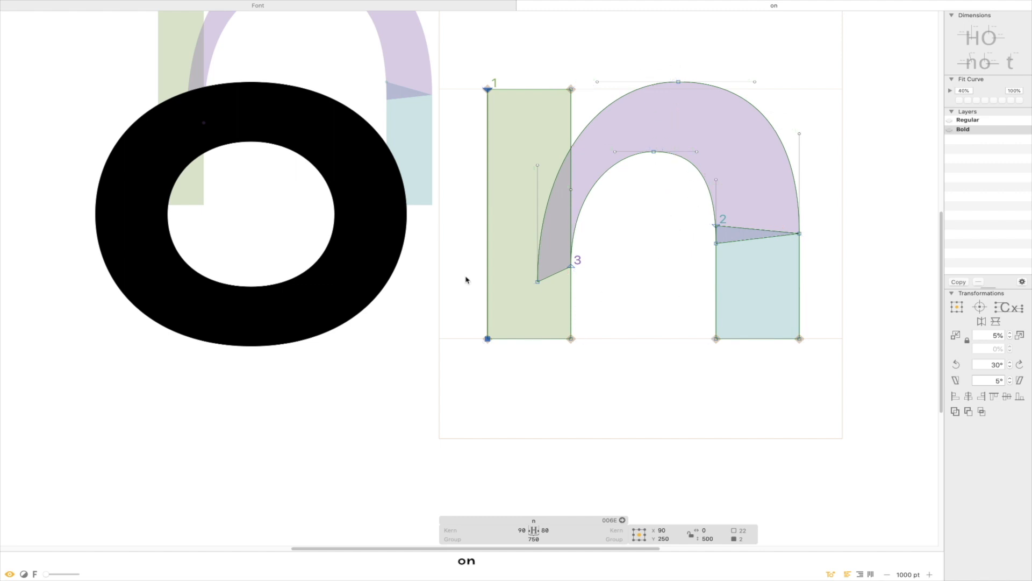
# Widen the Bold o's outer contour by moving its right and left extremes outward 10 units each.
pyautogui.doubleClick(332, 216)
pyautogui.hscroll(-3, 403, 235)
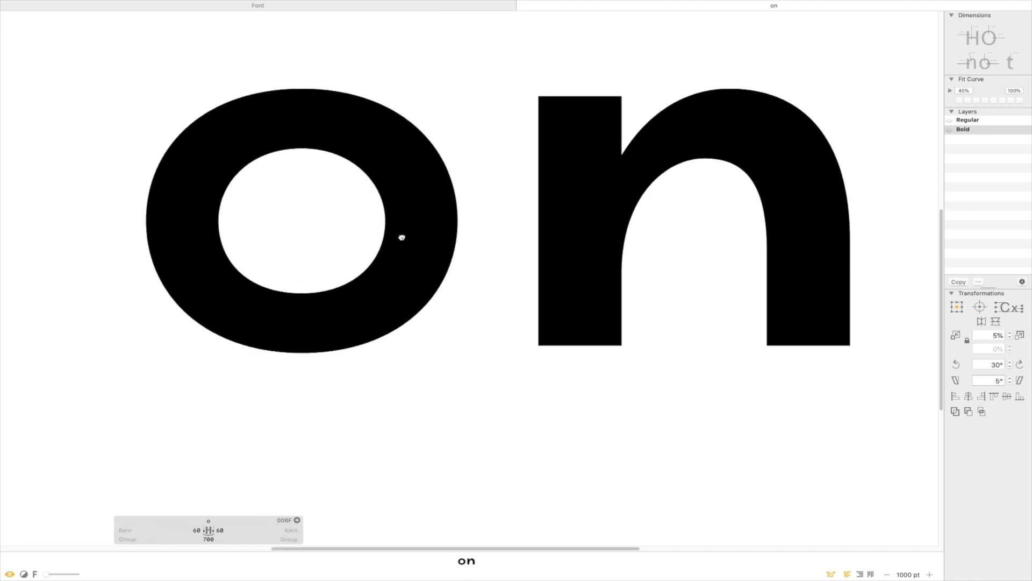
pyautogui.moveTo(403, 447); pyautogui.dragTo(410, 447)
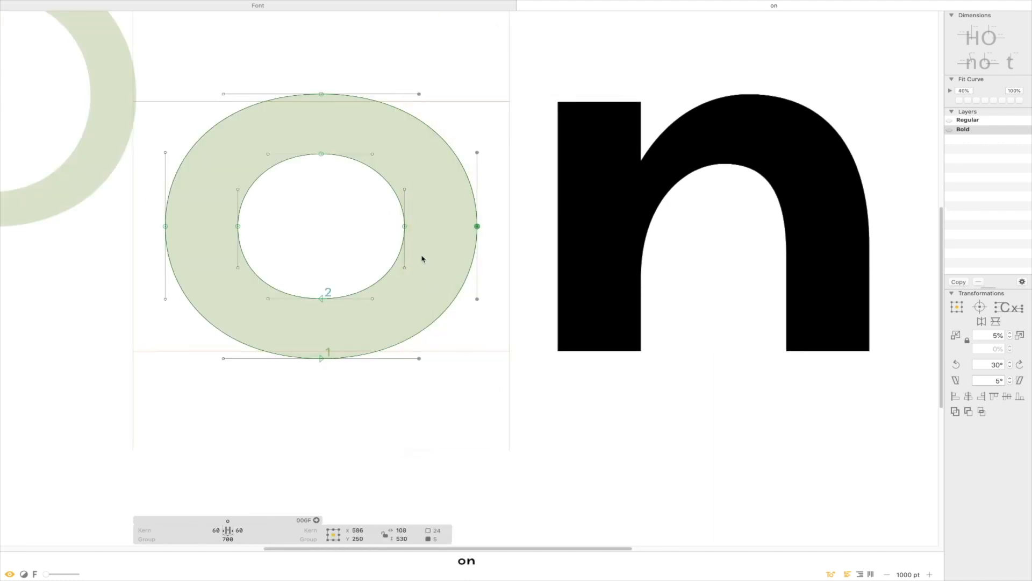
pyautogui.hotkey('shift', 'Right')
pyautogui.moveTo(230, 59); pyautogui.dragTo(155, 419)
pyautogui.hotkey('shift', 'Left')
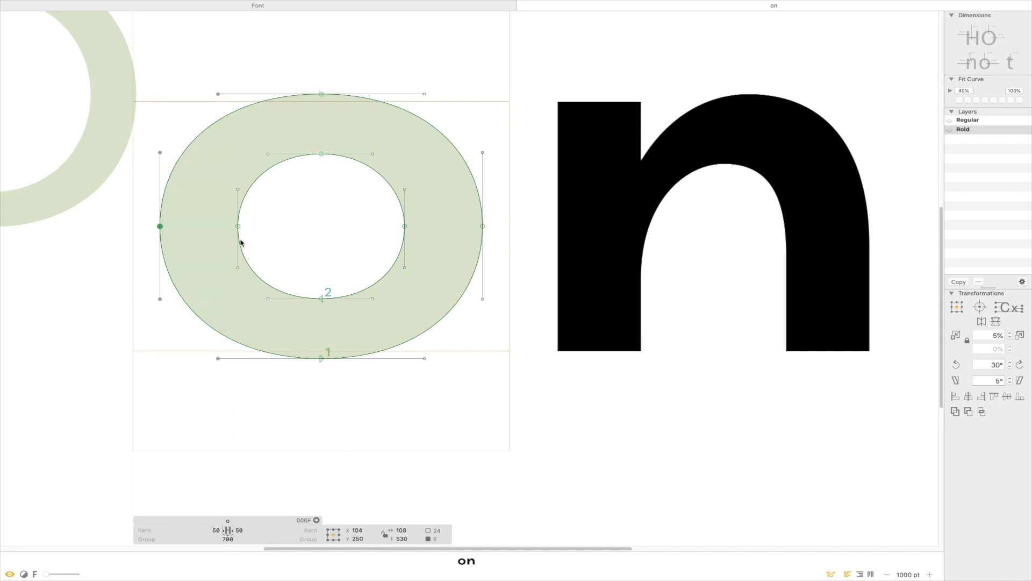
# Narrow the Bold o's counter by moving its left and right extremes inward 10 units each.
pyautogui.click(298, 197)
pyautogui.moveTo(280, 122); pyautogui.dragTo(235, 355)
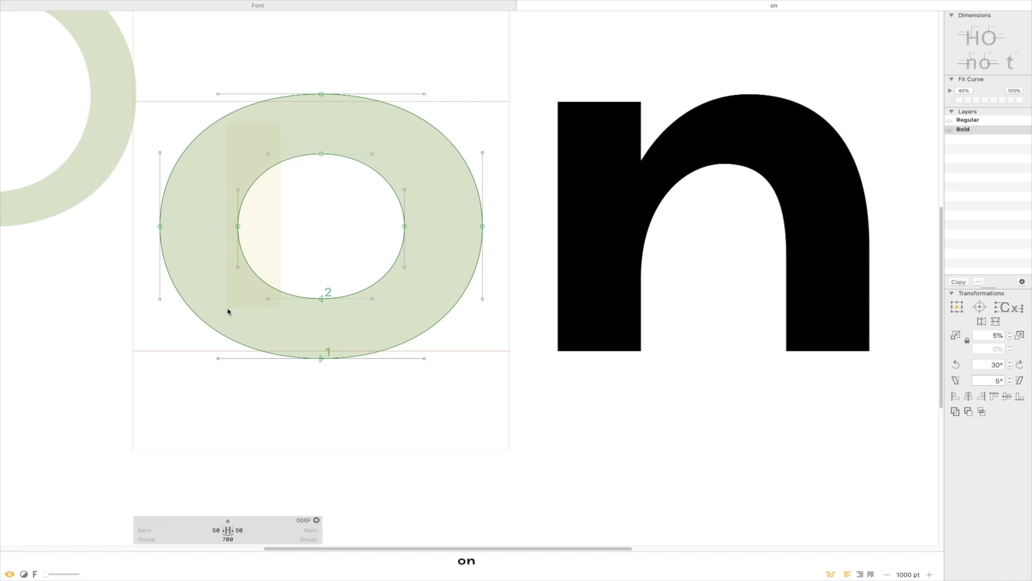
pyautogui.moveTo(228, 311); pyautogui.dragTo(228, 311)
pyautogui.hotkey('shift', 'Right')
pyautogui.moveTo(361, 131); pyautogui.dragTo(433, 307)
pyautogui.hotkey('shift', 'Left')
# Measure the Bold o's horizontal and vertical stroke thickness at its top curve and left side.
pyautogui.click(352, 209)
pyautogui.press('space')
pyautogui.moveTo(330, 199); pyautogui.dragTo(402, 187)
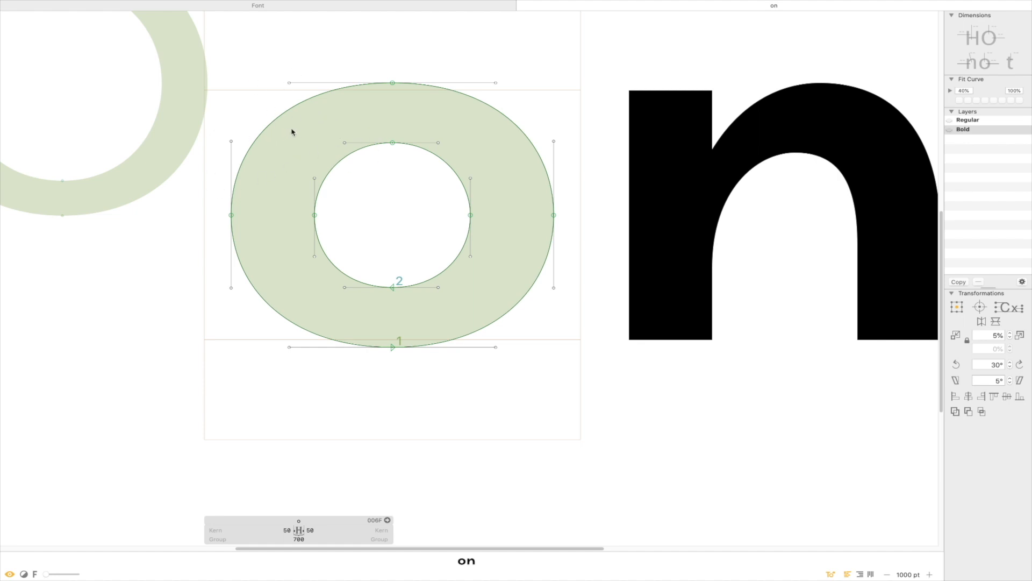
pyautogui.press('l')
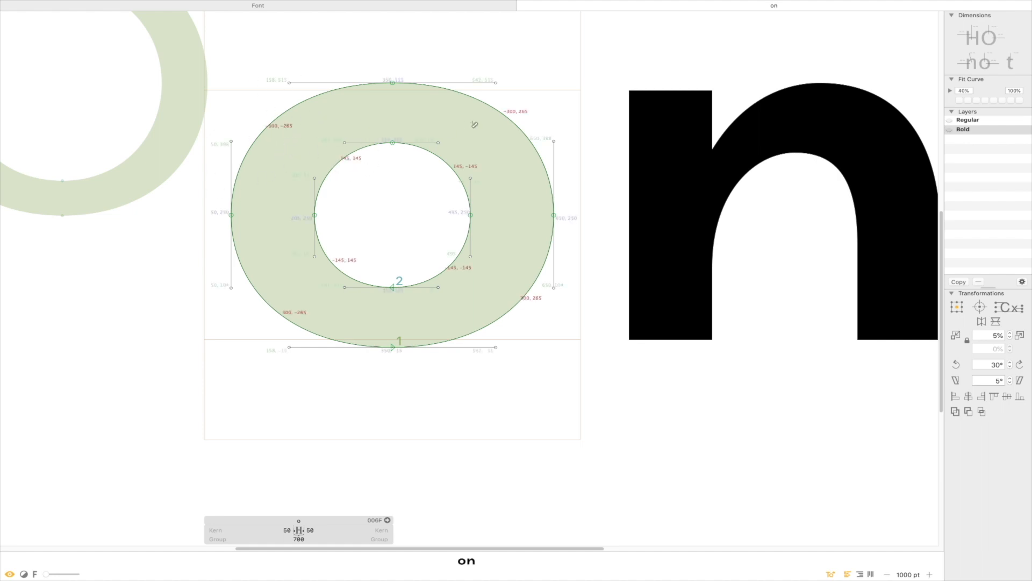
pyautogui.moveTo(392, 69); pyautogui.dragTo(395, 209)
pyautogui.press('v')
pyautogui.press('l')
pyautogui.moveTo(333, 215); pyautogui.dragTo(352, 235)
pyautogui.moveTo(352, 234); pyautogui.dragTo(352, 234)
pyautogui.moveTo(394, 69); pyautogui.dragTo(321, 133)
pyautogui.press('v')
# Reduce the Bold o's counter height by moving its top and bottom extremes inward 10 units each, with their handles.
pyautogui.moveTo(344, 171); pyautogui.dragTo(293, 192)
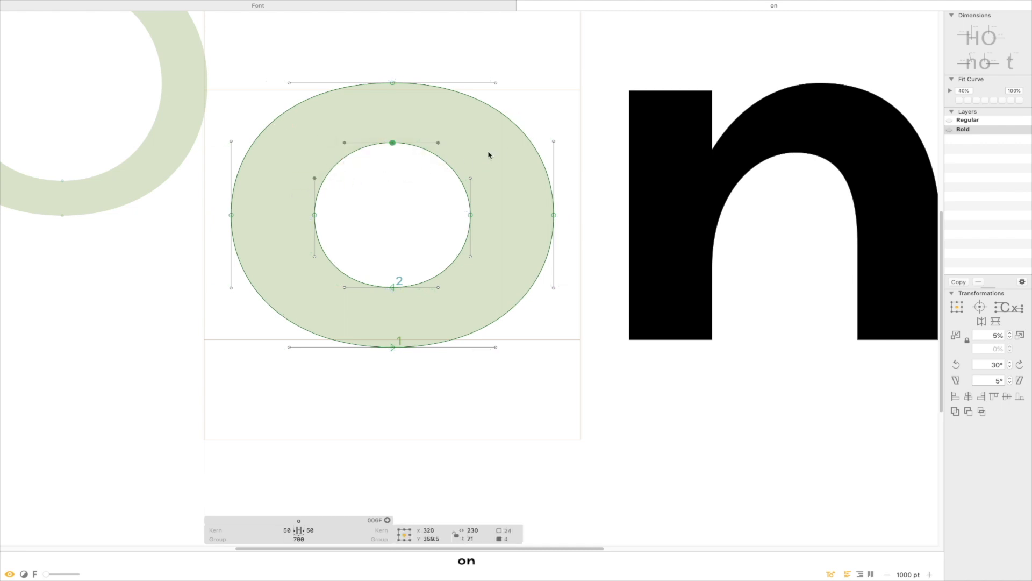
pyautogui.hotkey('shift', 'Down')
pyautogui.moveTo(449, 284); pyautogui.dragTo(328, 320)
pyautogui.keyDown('shift'); pyautogui.click(472, 256); pyautogui.keyUp('shift')
pyautogui.hotkey('shift', 'Up')
pyautogui.click(412, 234)
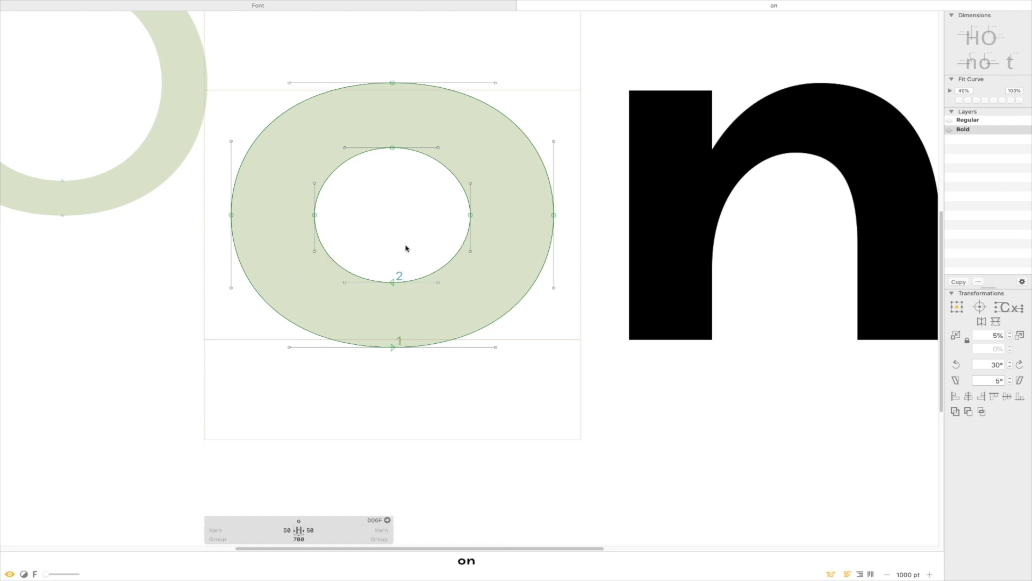
# Check the balance between the Bold o and n at progressively smaller sizes down to 50 pt.
pyautogui.press('t')
pyautogui.click(533, 218)
pyautogui.press('super+0')
pyautogui.press('super+minus')
pyautogui.press('super+minus')
pyautogui.press('super+minus')
pyautogui.press('Escape')
pyautogui.press('t')
pyautogui.click(530, 297)
pyautogui.moveTo(456, 416); pyautogui.dragTo(536, 381)
pyautogui.press('super+minus')
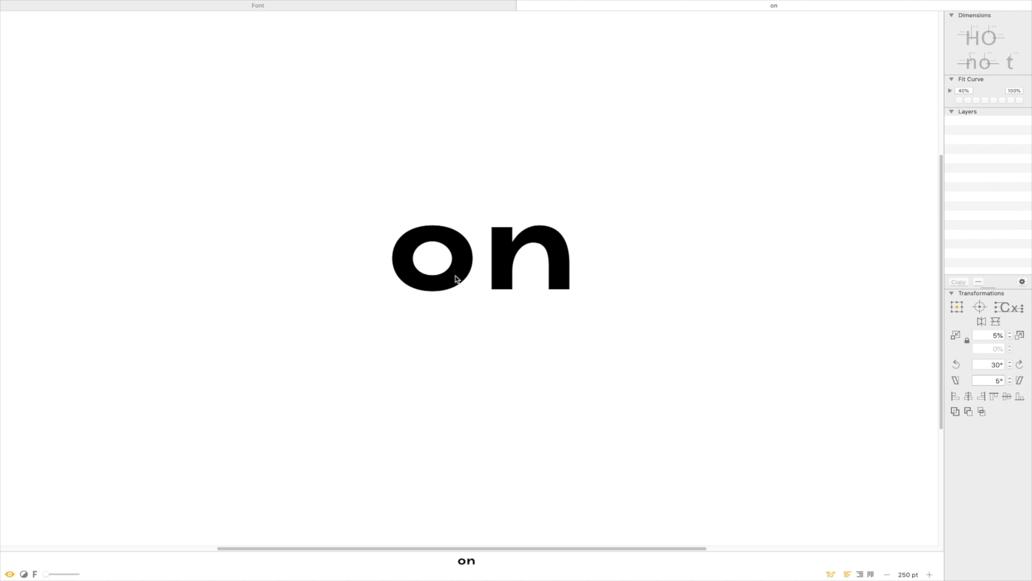
pyautogui.scroll(2, 457, 272)
pyautogui.scroll(-6, 456, 272)
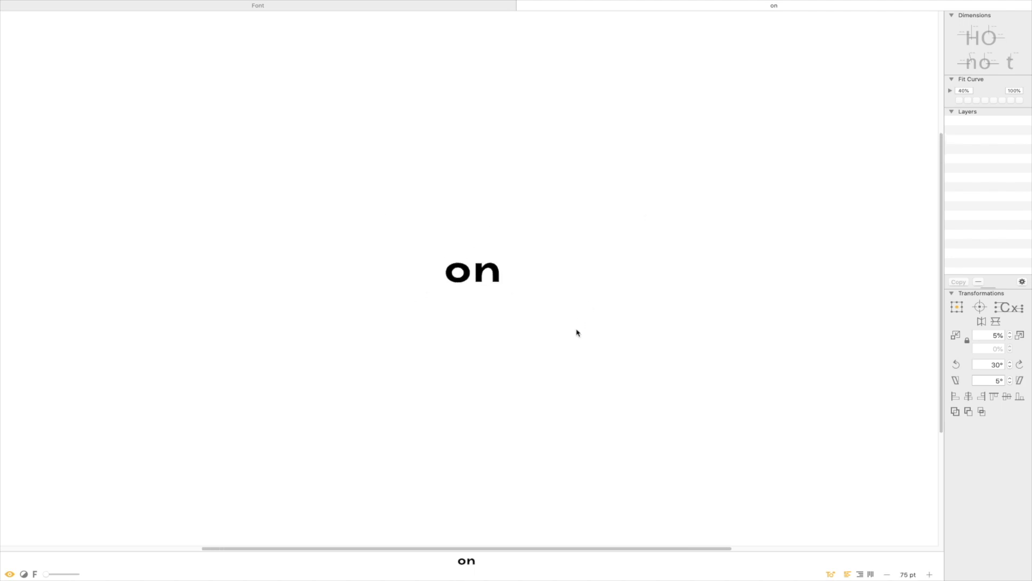
pyautogui.press('super+minus')
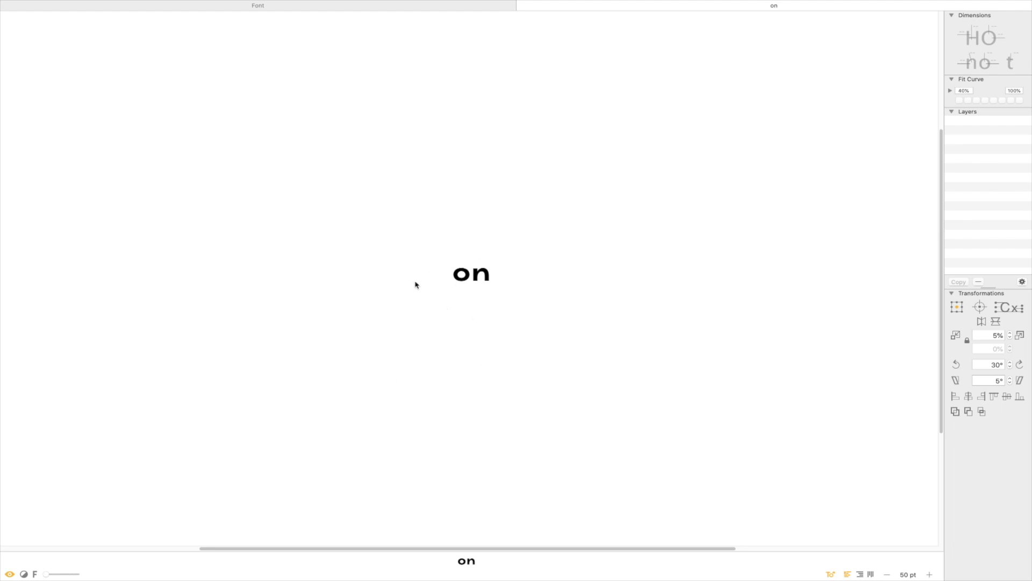
pyautogui.moveTo(435, 258); pyautogui.dragTo(496, 286)
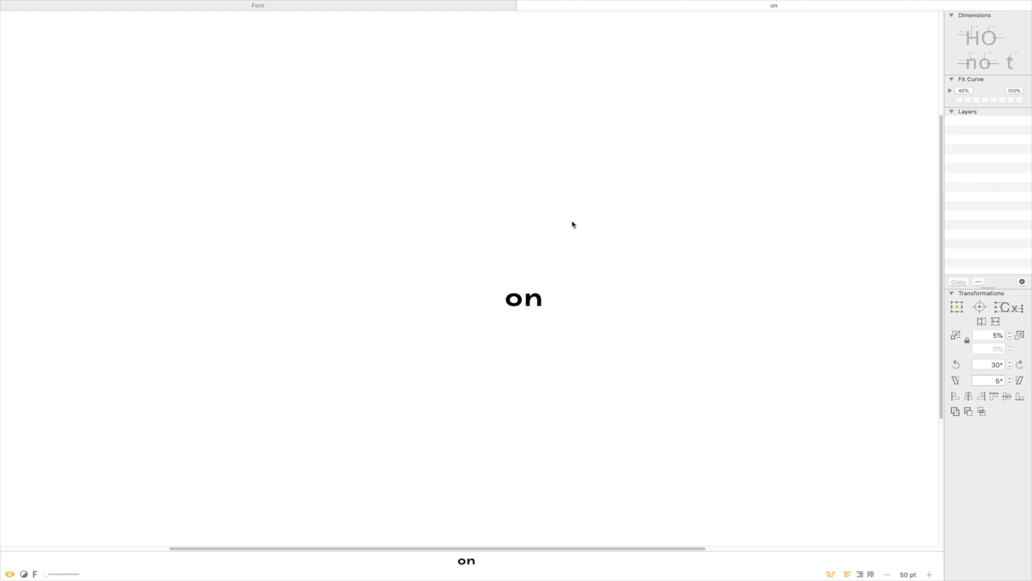
# Reopen the o in a fresh edit tab and add an n after it so the text reads "on".
pyautogui.press('super+w')
pyautogui.doubleClick(739, 122)
pyautogui.press('Escape')
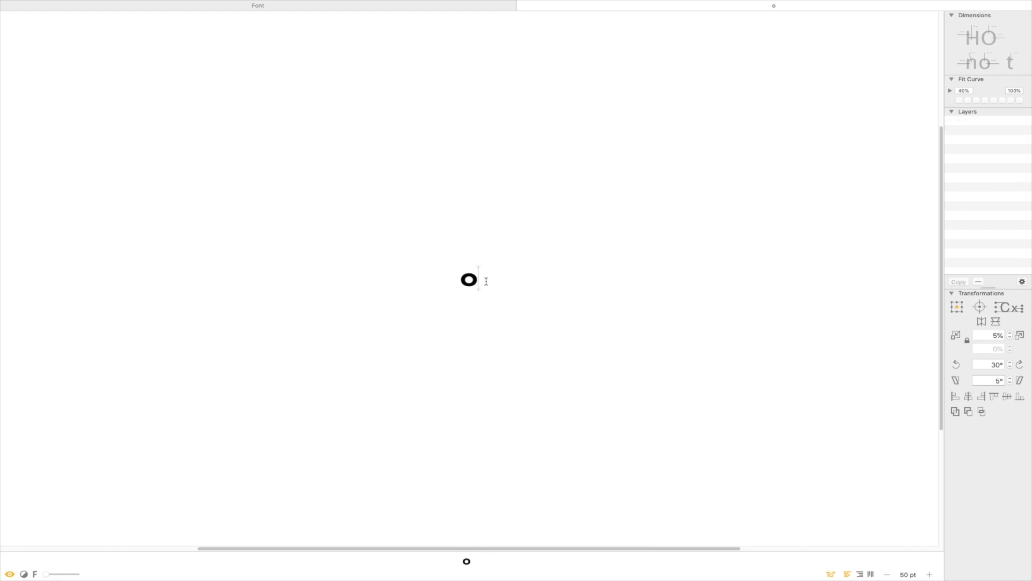
pyautogui.write('n')
pyautogui.moveTo(541, 236); pyautogui.dragTo(339, 357)
# Compare the enlarged "on" in the Regular and Bold masters.
pyautogui.press('super+1')
pyautogui.press('super+2')
pyautogui.press('super+1')
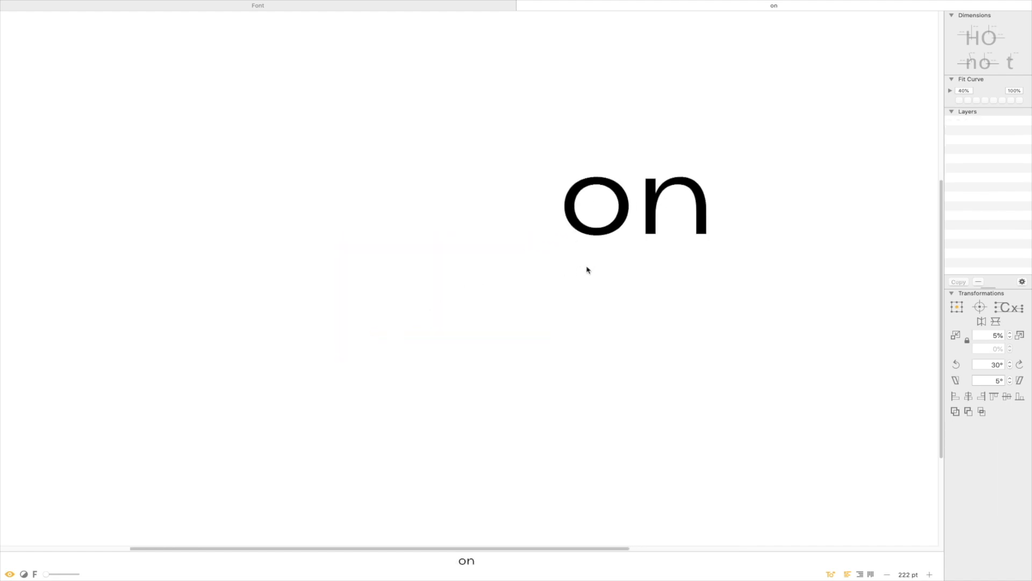
pyautogui.moveTo(711, 191); pyautogui.dragTo(585, 223)
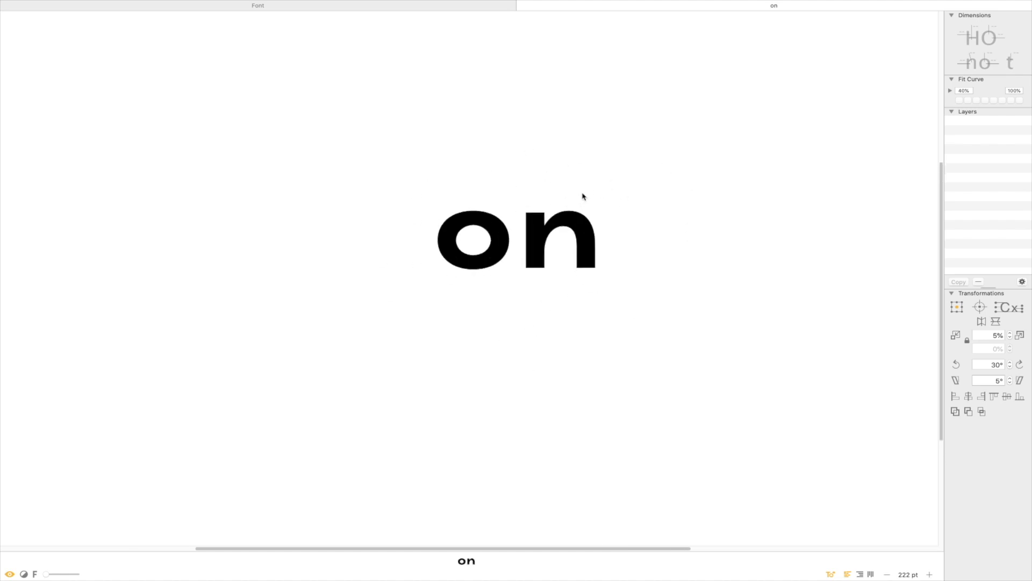
pyautogui.press('super+2')
pyautogui.press('super+1')
pyautogui.press('super+2')
# Examine the Bold n's arch outline and preview its filled shape beside the o.
pyautogui.keyDown('super'); pyautogui.click(582, 234); pyautogui.keyUp('super')
pyautogui.doubleClick(615, 234)
pyautogui.moveTo(672, 143); pyautogui.dragTo(498, 280)
pyautogui.moveTo(611, 162); pyautogui.dragTo(585, 198)
pyautogui.click(572, 149)
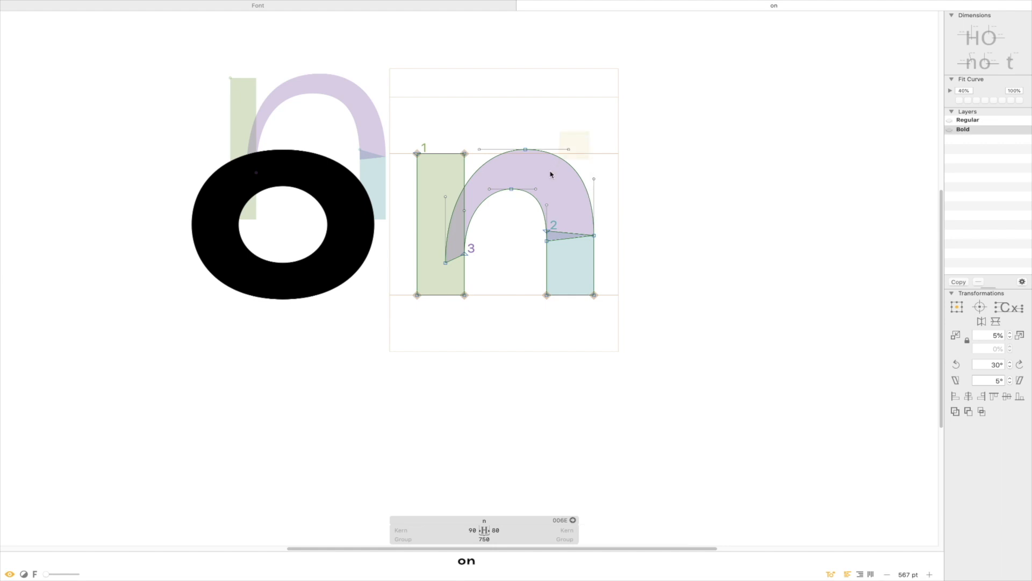
pyautogui.click(619, 173)
pyautogui.press('space')
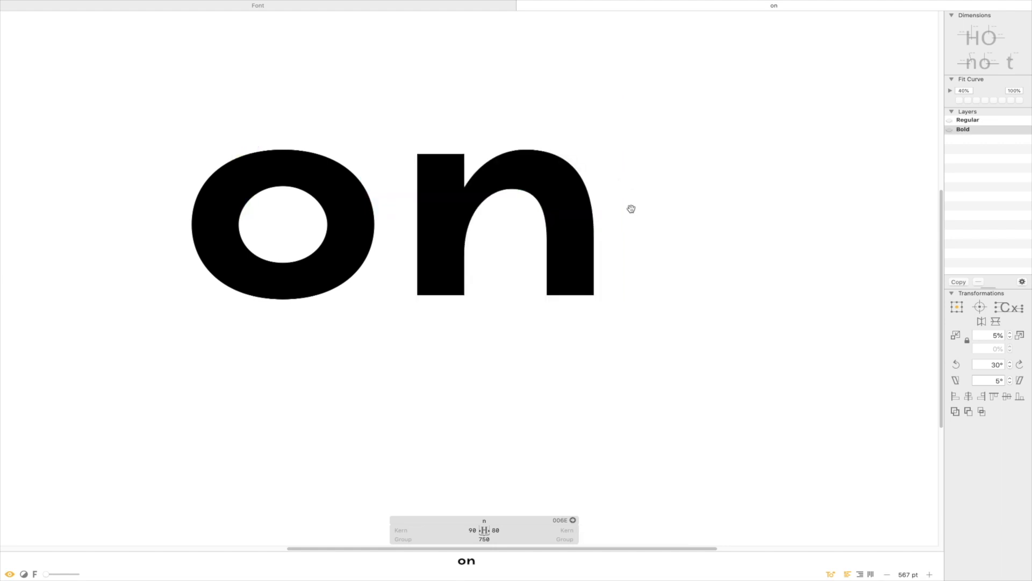
pyautogui.press('super+1')
pyautogui.press('Escape')
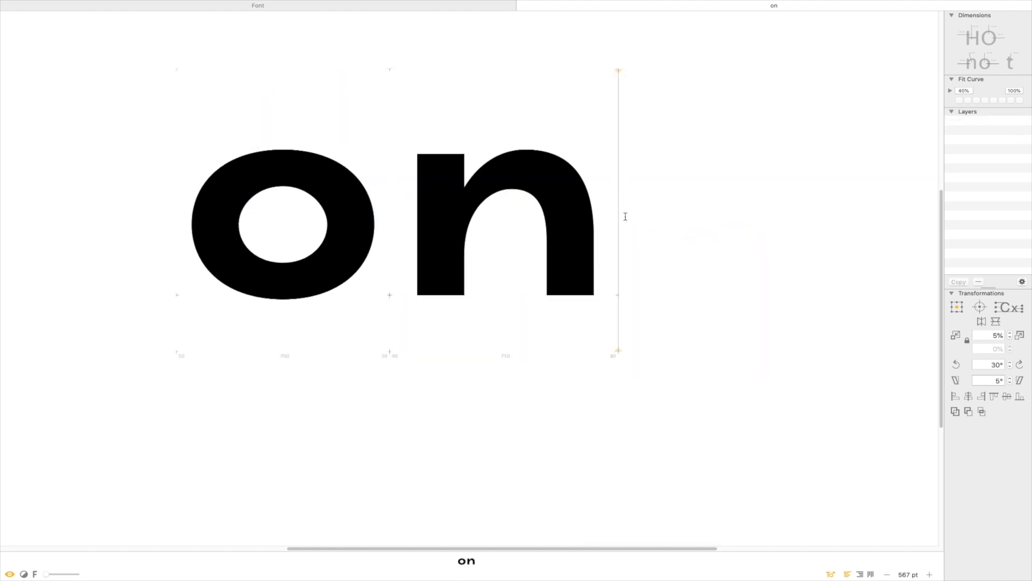
# Compare the "on" in the Regular and Bold masters, and view the Bold version reduced to 150 pt.
pyautogui.press('super+2')
pyautogui.press('super+1')
pyautogui.press('super+2')
pyautogui.press('super+1')
pyautogui.press('super+2')
pyautogui.press('super+1')
pyautogui.press('super+2')
pyautogui.press('super+1')
pyautogui.press('super+2')
pyautogui.press('super+minus')
pyautogui.press('super+minus')
pyautogui.press('super+minus')
pyautogui.press('super+minus')
pyautogui.press('super+minus')
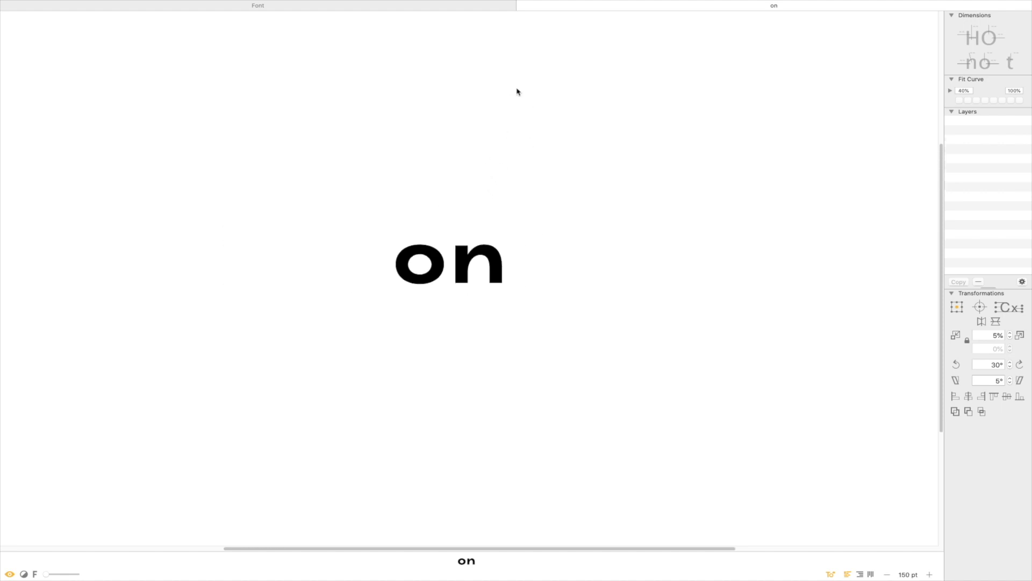
# Open the capital H in the Regular master and copy its outlines into the Bold master.
pyautogui.click(454, 7)
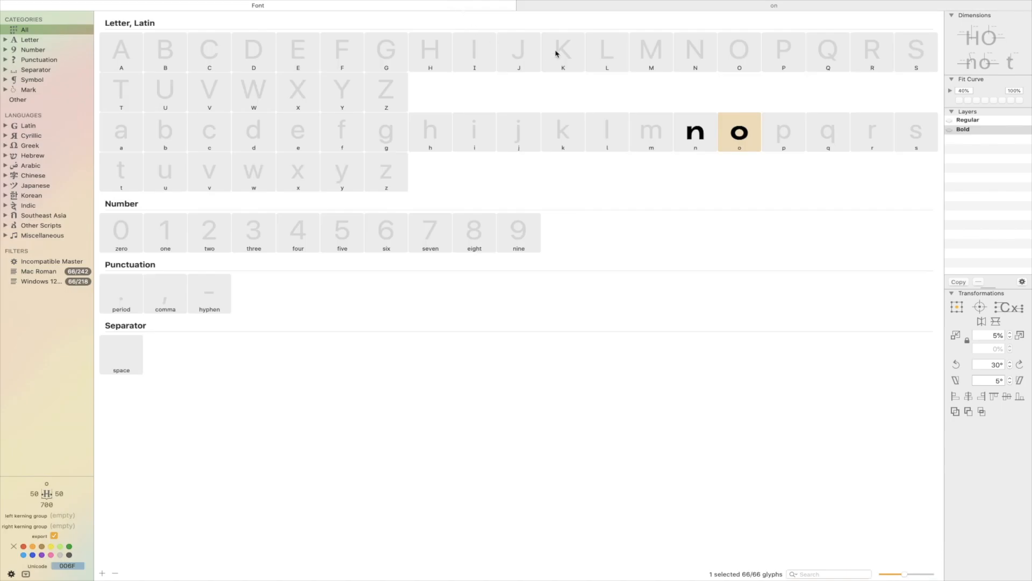
pyautogui.press('super+1')
pyautogui.doubleClick(433, 61)
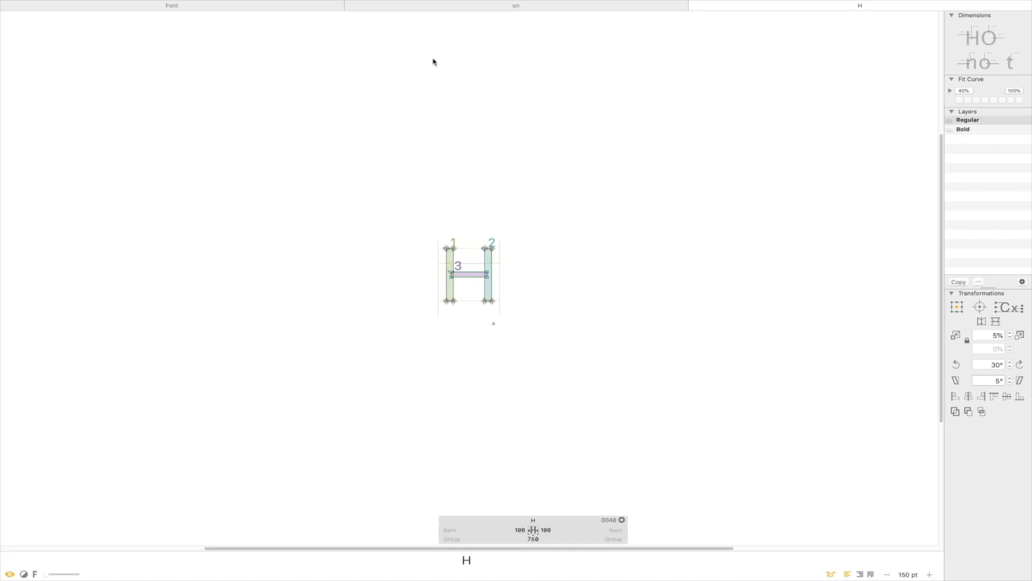
pyautogui.press('super+a')
pyautogui.click(461, 345)
pyautogui.press('super+plus')
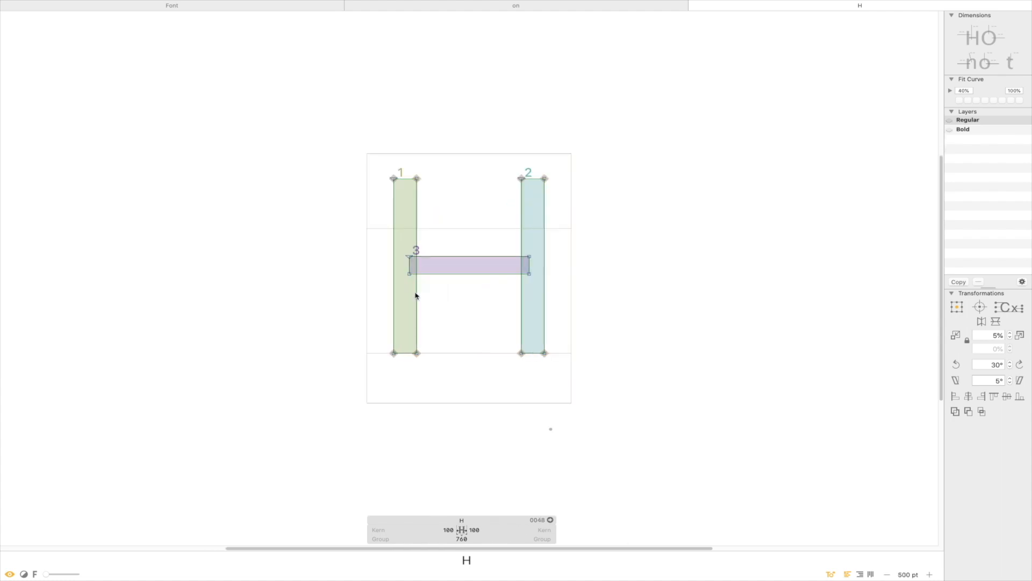
pyautogui.press('super+a')
pyautogui.press('super+2')
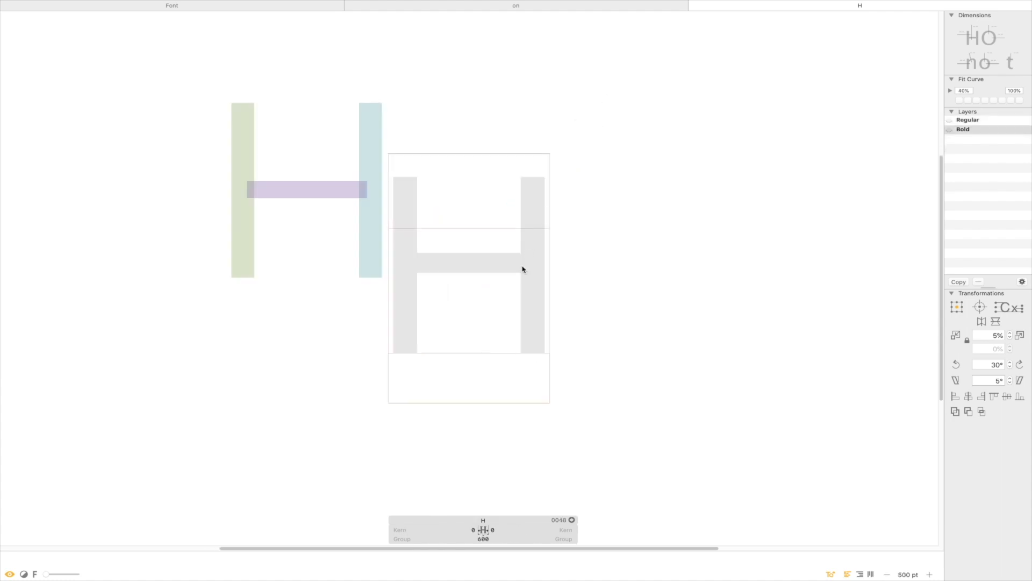
pyautogui.press('super+v')
# Widen the Bold H's left stem, moving its outer edge out 30 units and its inner edge in 20 units.
pyautogui.moveTo(397, 157); pyautogui.dragTo(428, 412)
pyautogui.doubleClick(439, 199)
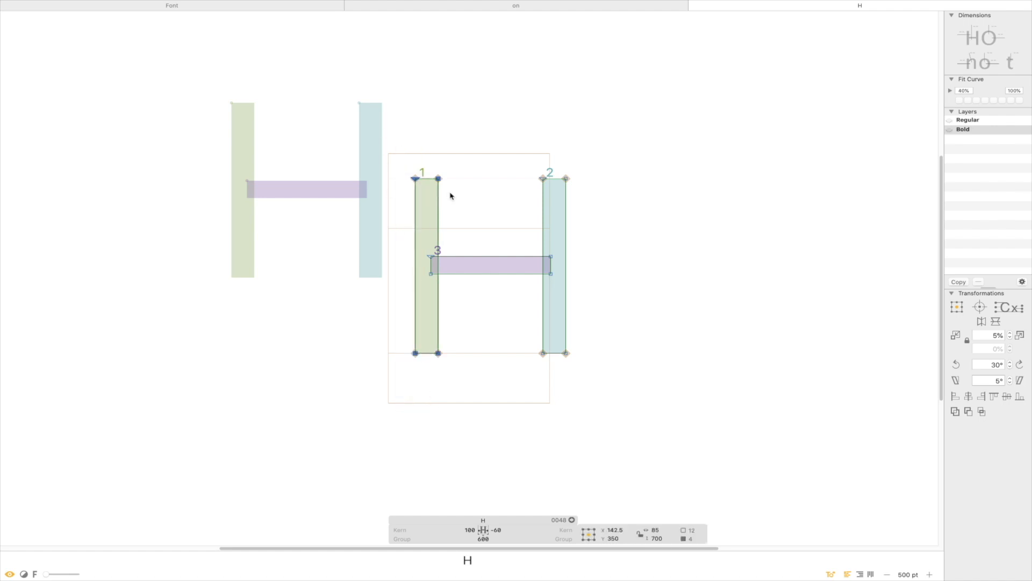
pyautogui.click(445, 147)
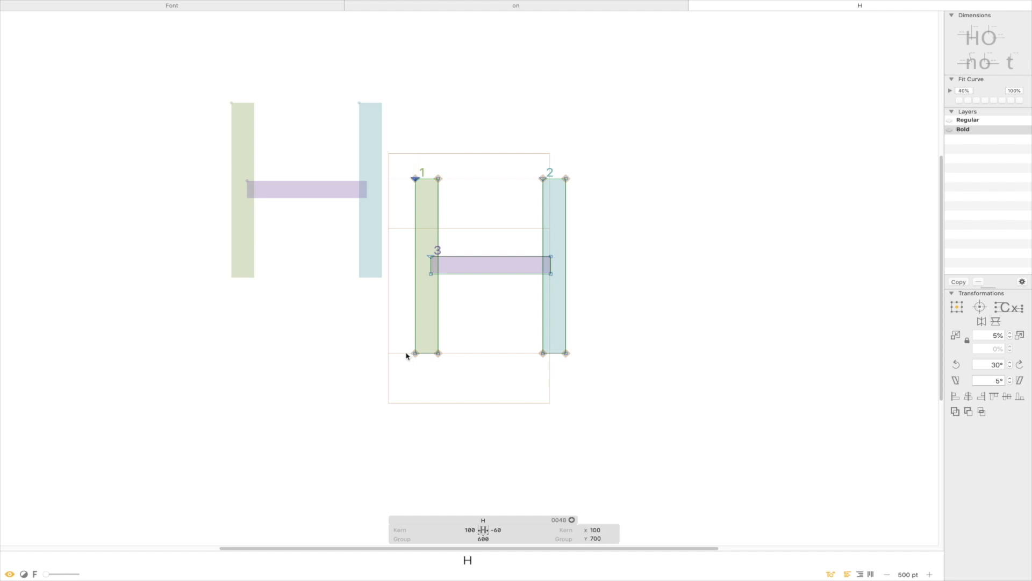
pyautogui.moveTo(395, 379); pyautogui.dragTo(399, 378)
pyautogui.hotkey('shift', 'Left')
pyautogui.hotkey('shift', 'Left')
pyautogui.hotkey('shift', 'Left')
pyautogui.moveTo(458, 155); pyautogui.dragTo(431, 385)
pyautogui.hotkey('shift', 'Right')
pyautogui.hotkey('shift', 'Right')
# Widen the Bold H's right stem to 135 units, placing its outer edge at x 690.
pyautogui.moveTo(530, 158); pyautogui.dragTo(548, 178)
pyautogui.moveTo(510, 350); pyautogui.dragTo(551, 381)
pyautogui.hotkey('shift', 'Left')
pyautogui.hotkey('shift', 'Left')
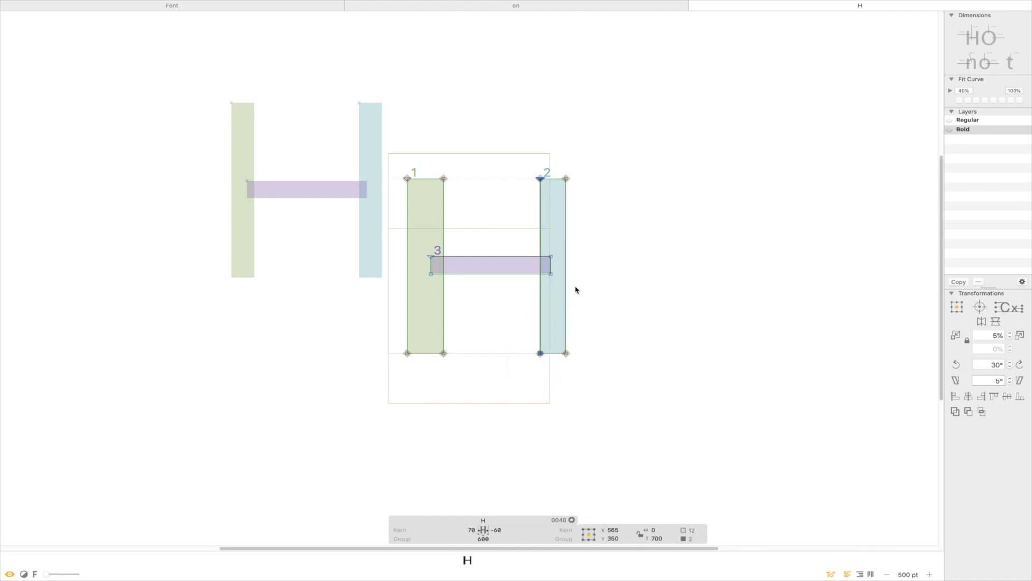
pyautogui.moveTo(574, 168); pyautogui.dragTo(551, 376)
pyautogui.hotkey('shift', 'Right')
pyautogui.hotkey('shift', 'Right')
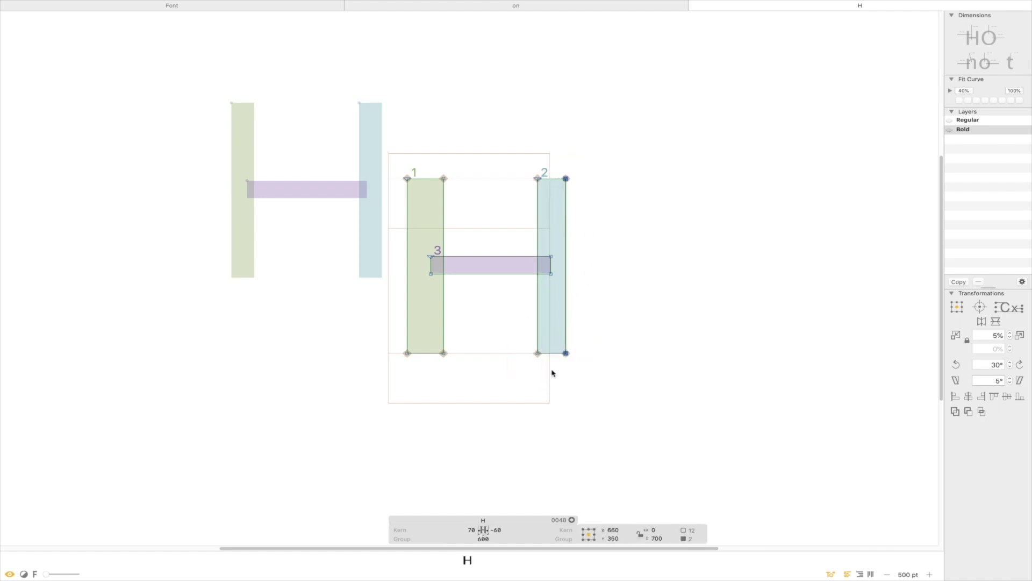
pyautogui.hotkey('shift', 'Right')
pyautogui.hotkey('shift', 'Right')
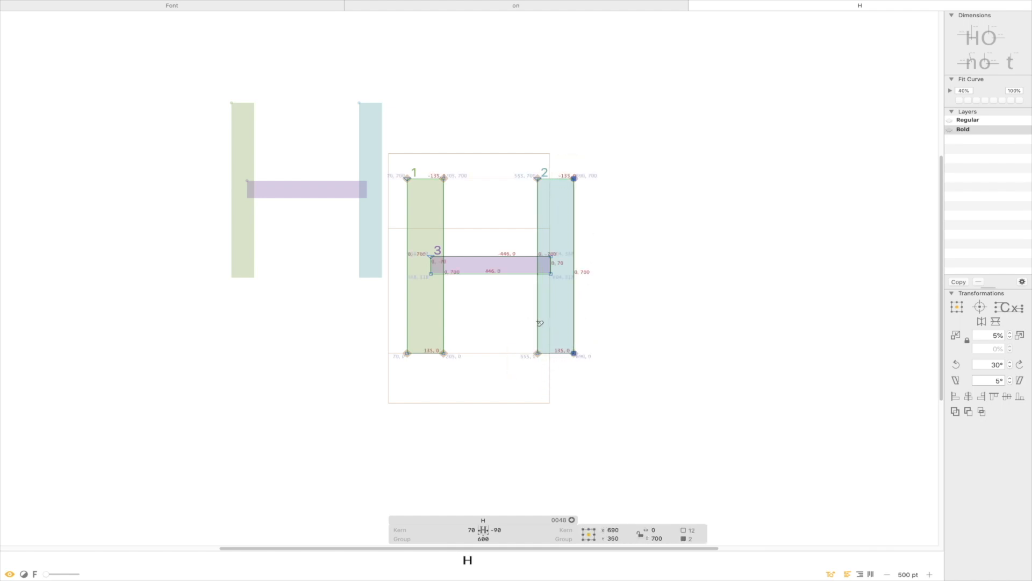
# Add a Bold n before the H and check the n's stem measurements against it.
pyautogui.press('t')
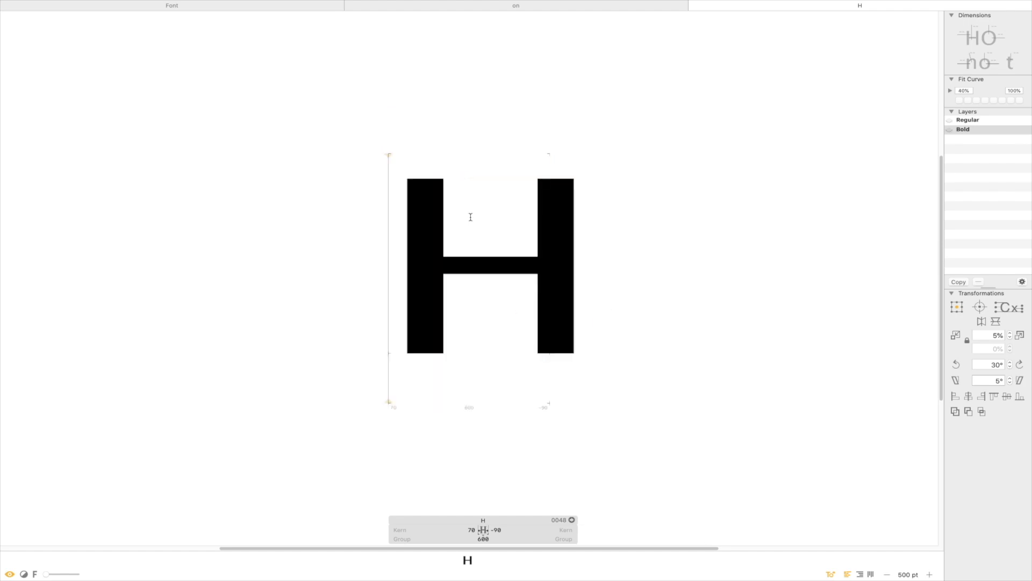
pyautogui.write('n')
pyautogui.press('Escape')
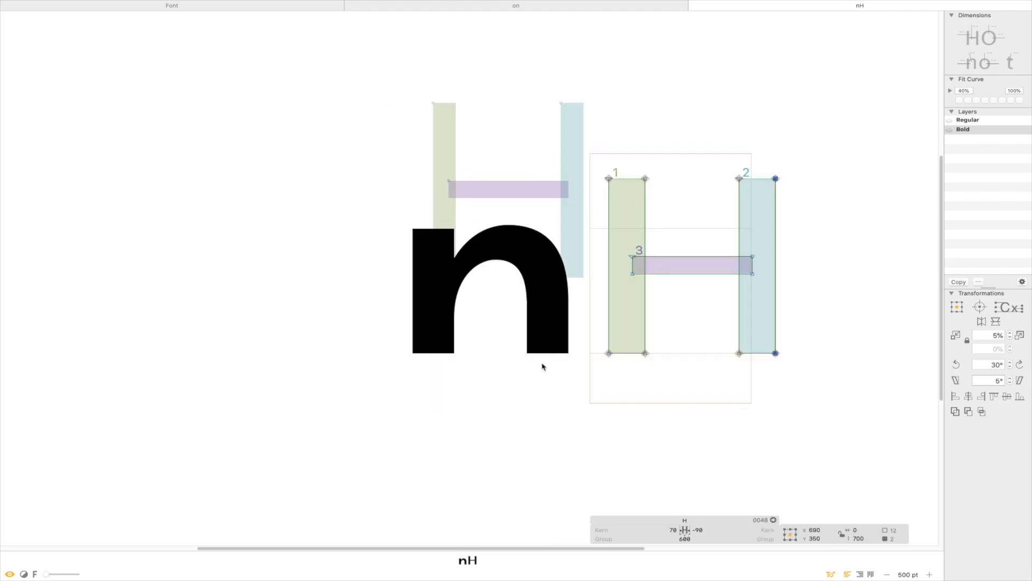
pyautogui.doubleClick(544, 333)
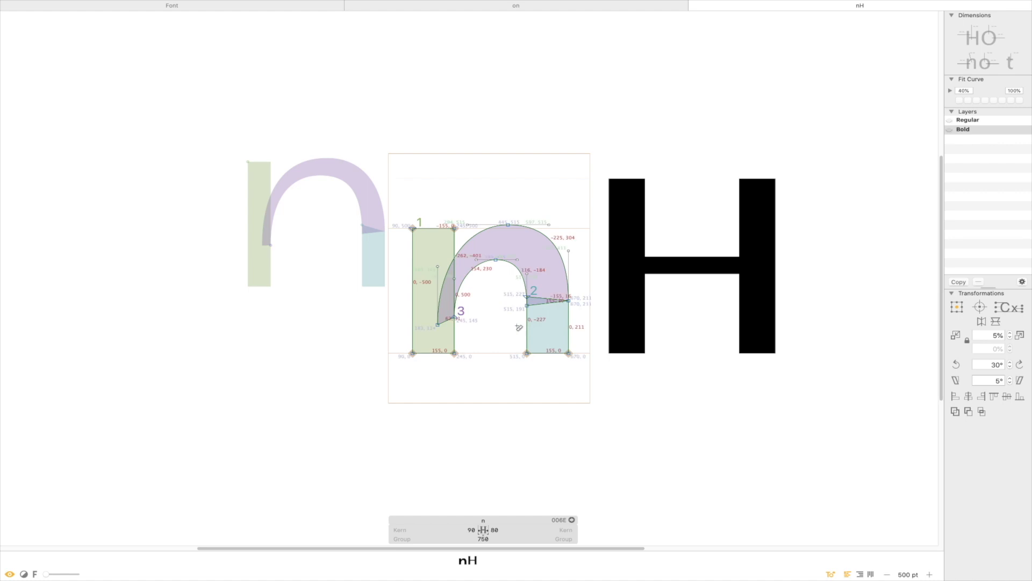
pyautogui.doubleClick(670, 305)
pyautogui.press('space')
pyautogui.moveTo(665, 296); pyautogui.dragTo(560, 283)
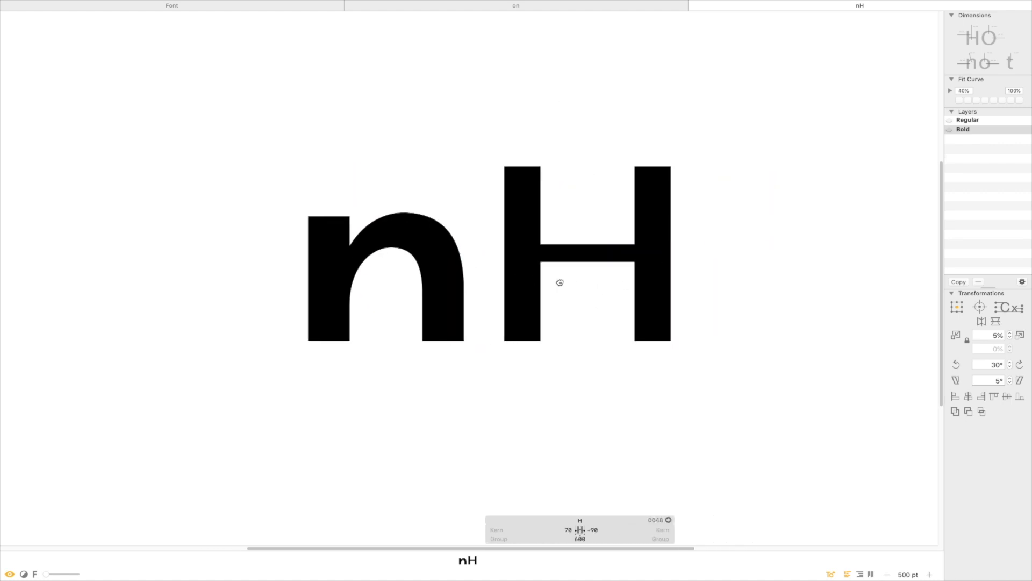
# Thicken both Bold H stems by moving each outer edge 20 units outward.
pyautogui.moveTo(490, 130); pyautogui.dragTo(525, 389)
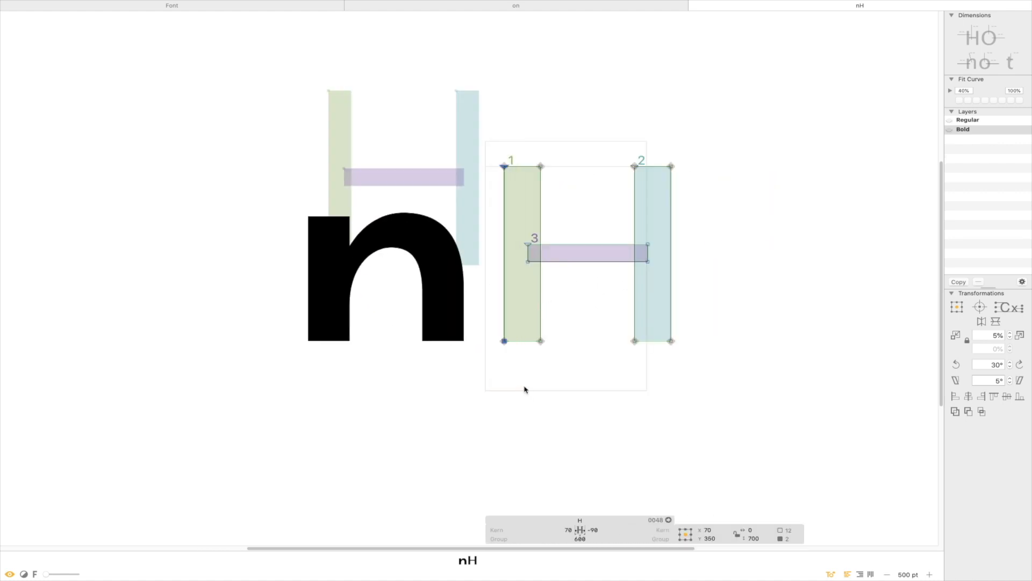
pyautogui.hotkey('shift', 'Left')
pyautogui.hotkey('shift', 'Left')
pyautogui.moveTo(707, 102); pyautogui.dragTo(667, 376)
pyautogui.hotkey('shift', 'Right')
pyautogui.hotkey('shift', 'Right')
pyautogui.click(605, 358)
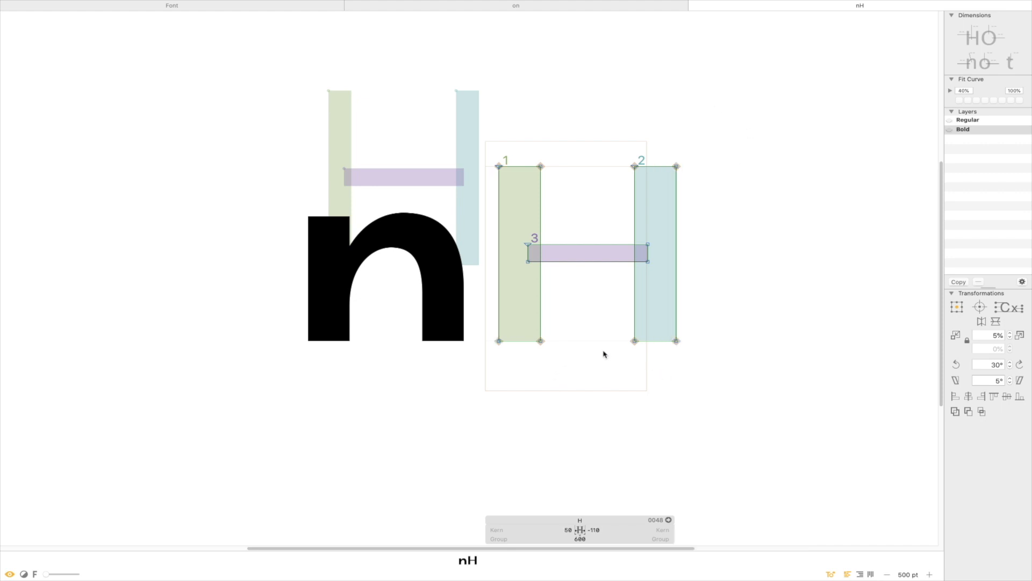
# Measure the stems and inner spaces of the H and n, comparing the Regular and Bold masters.
pyautogui.press('l')
pyautogui.moveTo(585, 295); pyautogui.dragTo(463, 300)
pyautogui.press('super+1')
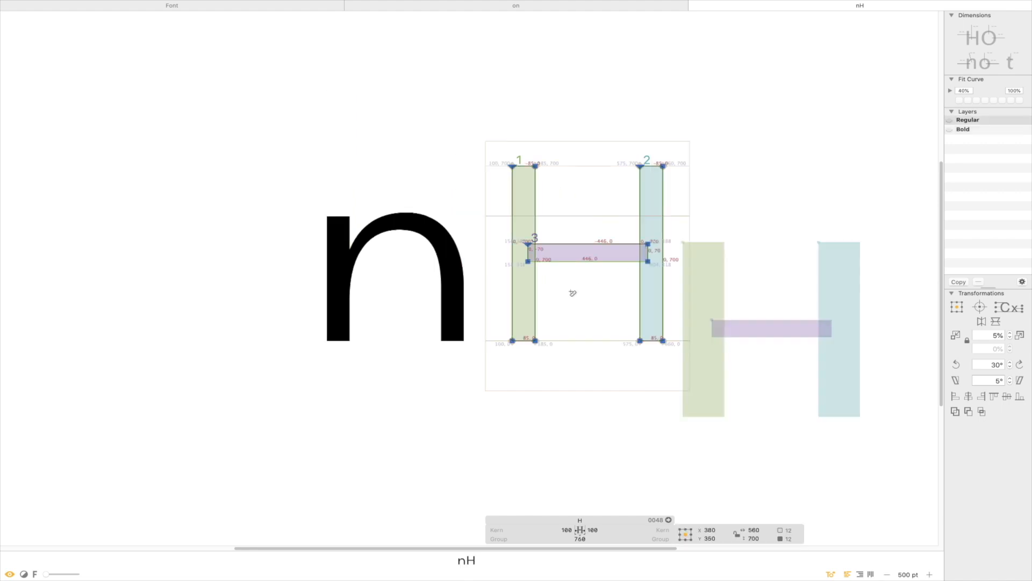
pyautogui.press('v')
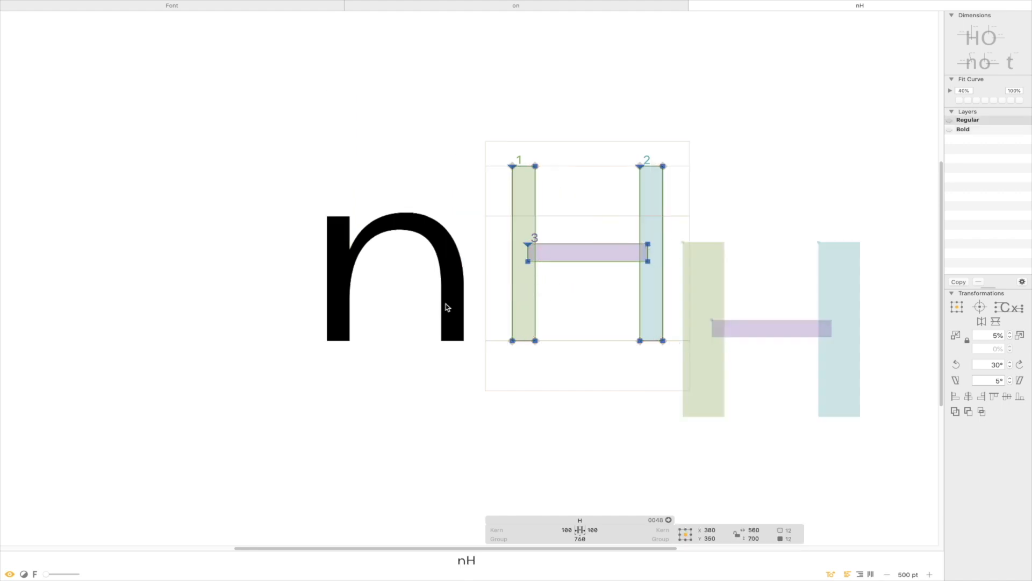
pyautogui.doubleClick(446, 307)
pyautogui.press('l')
pyautogui.moveTo(438, 319); pyautogui.dragTo(485, 323)
pyautogui.doubleClick(592, 271)
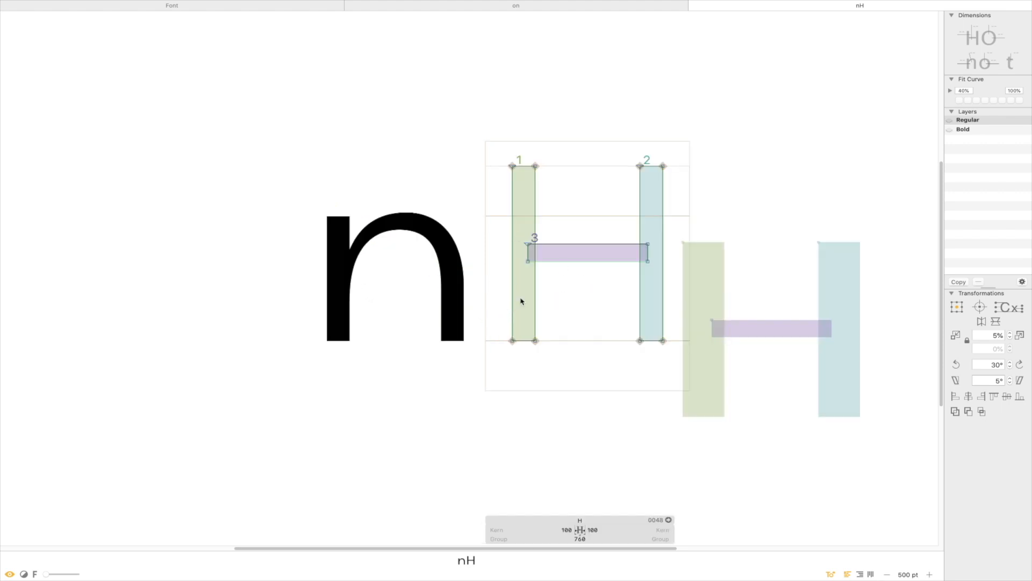
pyautogui.press('super+2')
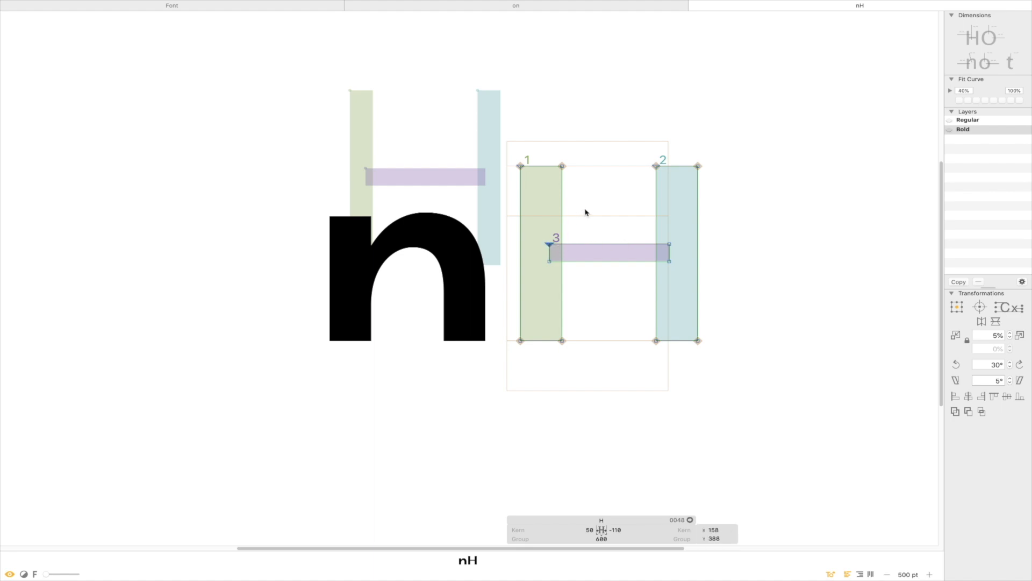
pyautogui.press('l')
pyautogui.moveTo(583, 213); pyautogui.dragTo(488, 217)
# Thicken the Bold H's crossbar by moving its upper edge up 30 units and its lower edge down 30 units.
pyautogui.press('v')
pyautogui.click(551, 245)
pyautogui.click(671, 244)
pyautogui.hotkey('shift', 'Up')
pyautogui.hotkey('shift', 'Up')
pyautogui.hotkey('shift', 'Up')
pyautogui.click(670, 261)
pyautogui.keyDown('shift'); pyautogui.click(549, 262); pyautogui.keyUp('shift')
pyautogui.hotkey('shift', 'Down')
pyautogui.hotkey('shift', 'Down')
pyautogui.hotkey('shift', 'Down')
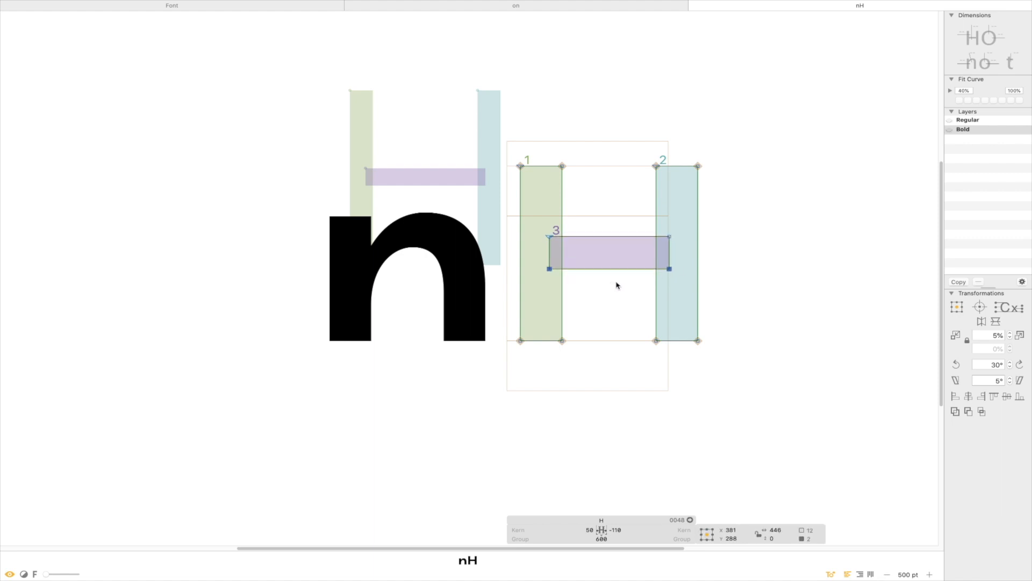
pyautogui.click(628, 315)
# Set the Bold H's left and right sidebearings to 100 while viewing "nH" at 250 pt.
pyautogui.press('super+minus')
pyautogui.press('super+minus')
pyautogui.press('t')
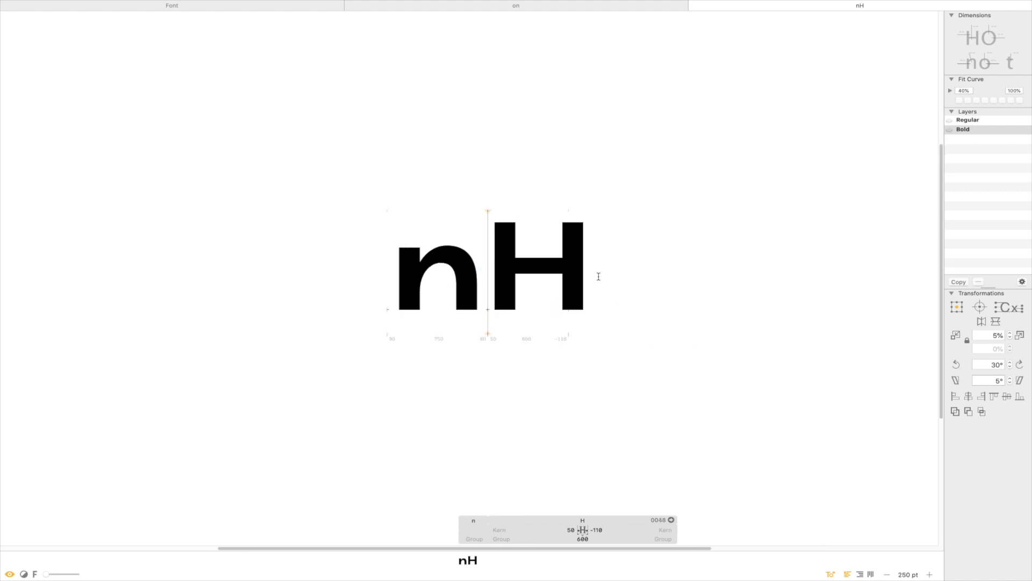
pyautogui.click(571, 529)
pyautogui.write('100')
pyautogui.press('Tab')
pyautogui.write('100')
pyautogui.press('Return')
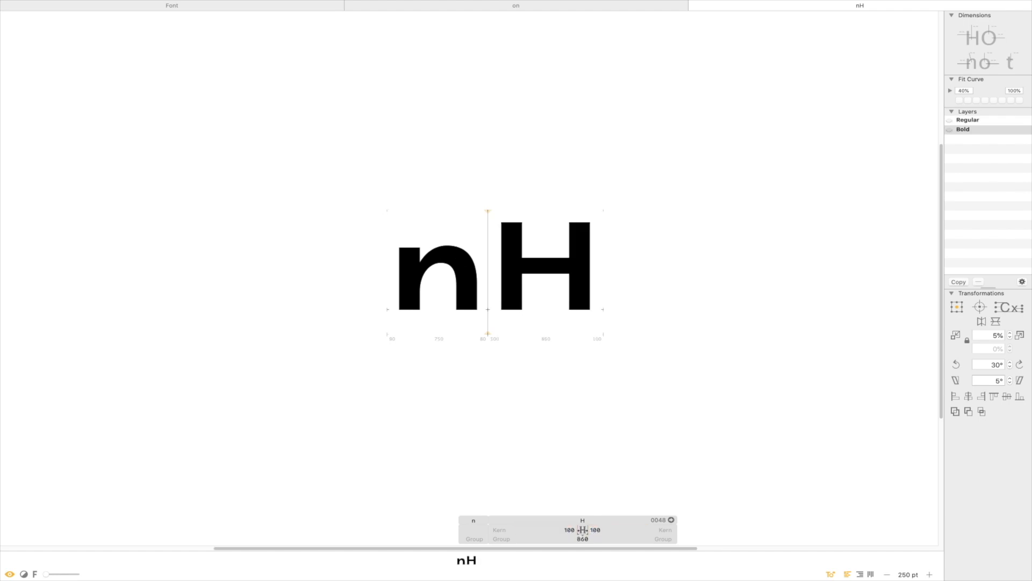
# Change the sample text to "HHH" and compare its spacing in the Regular and Bold masters.
pyautogui.press('BackSpace')
pyautogui.write('HH')
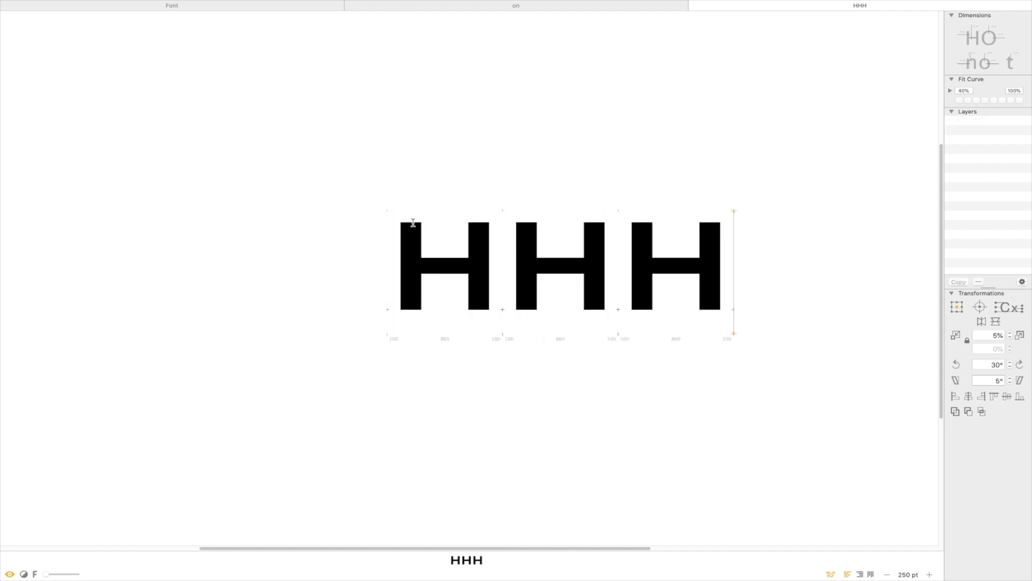
pyautogui.moveTo(710, 285); pyautogui.dragTo(636, 286)
pyautogui.press('super+1')
pyautogui.press('super+2')
pyautogui.press('super+1')
pyautogui.press('super+2')
pyautogui.press('super+1')
pyautogui.press('super+2')
# Replace the sample text with "HnHn" and compare it in the Regular and Bold masters.
pyautogui.press('t')
pyautogui.press('super+a')
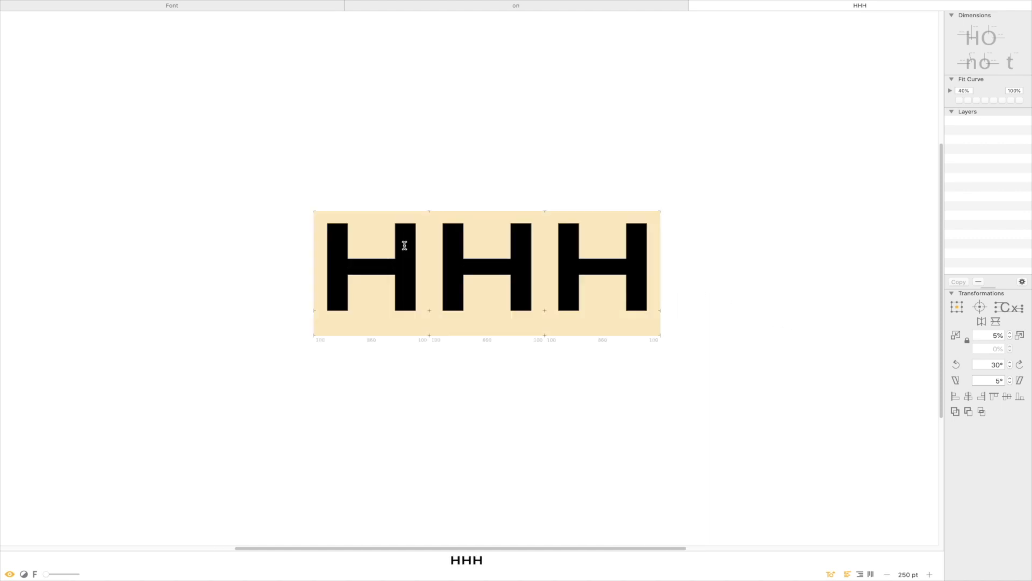
pyautogui.write('HnHn')
pyautogui.press('super+1')
pyautogui.press('super+2')
pyautogui.press('super+1')
pyautogui.press('super+2')
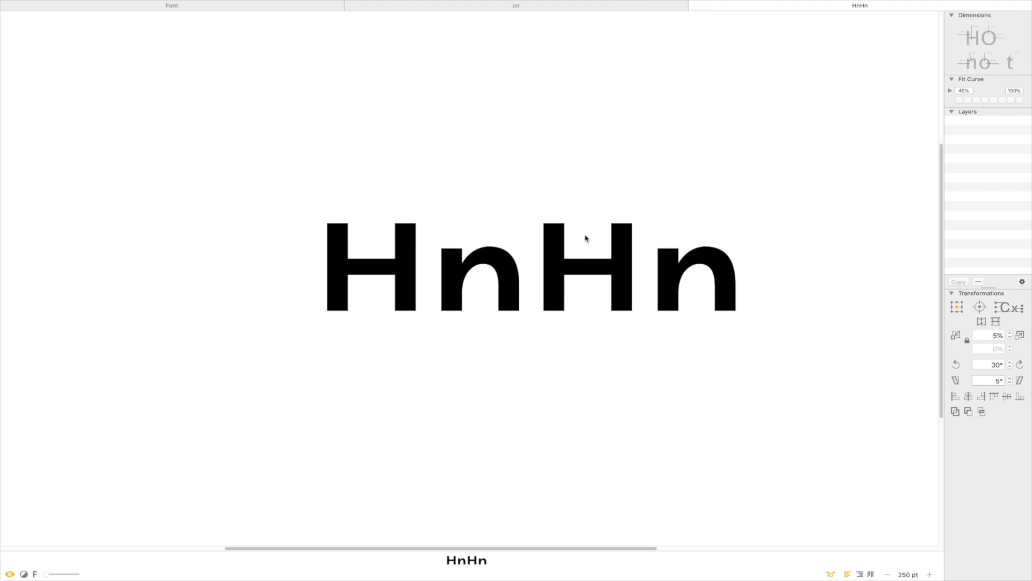
# Replace the "HnHn" text with "OOO" and copy the Regular O's outlines into the Bold master.
pyautogui.click(531, 5)
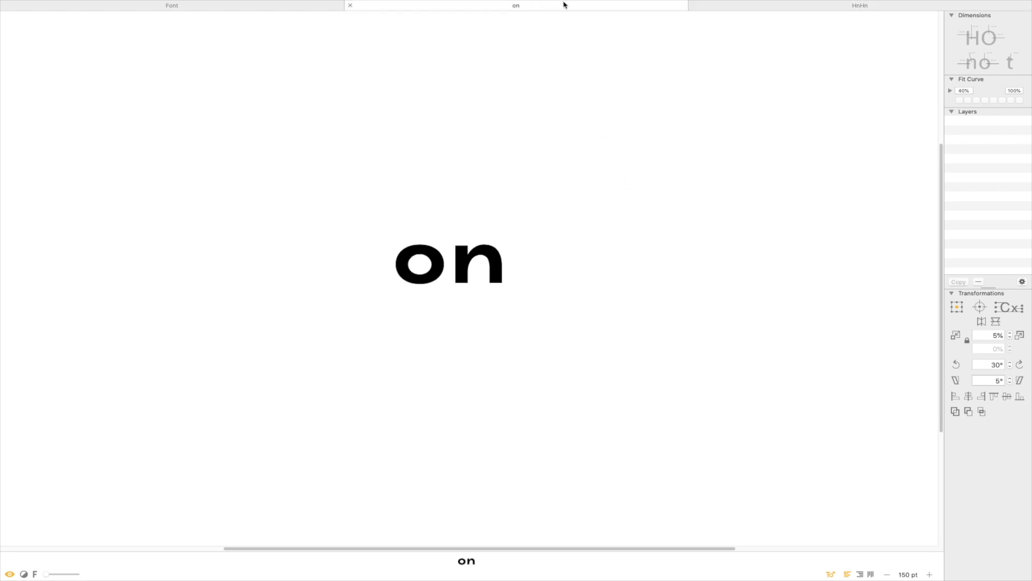
pyautogui.click(724, 10)
pyautogui.press('super+a')
pyautogui.write('OOO')
pyautogui.press('Escape')
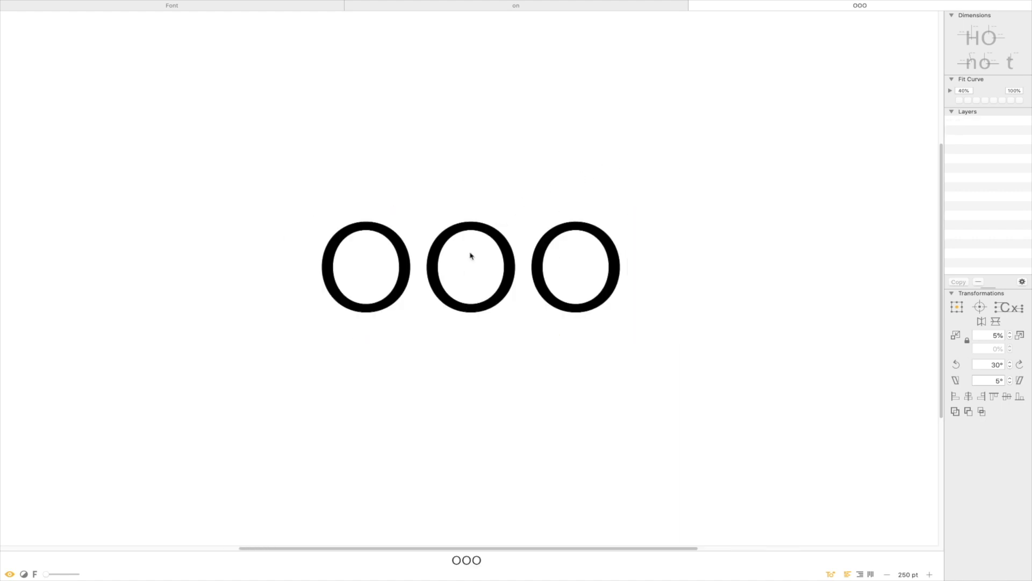
pyautogui.doubleClick(486, 252)
pyautogui.press('super+a')
pyautogui.press('super+2')
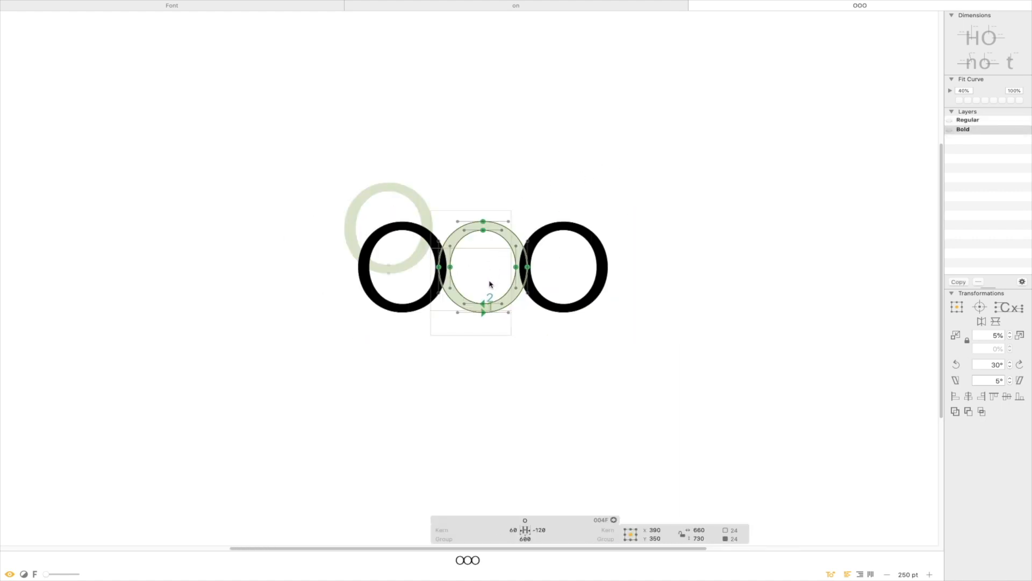
# Set the Bold O's left and right sidebearings to 100.
pyautogui.click(503, 530)
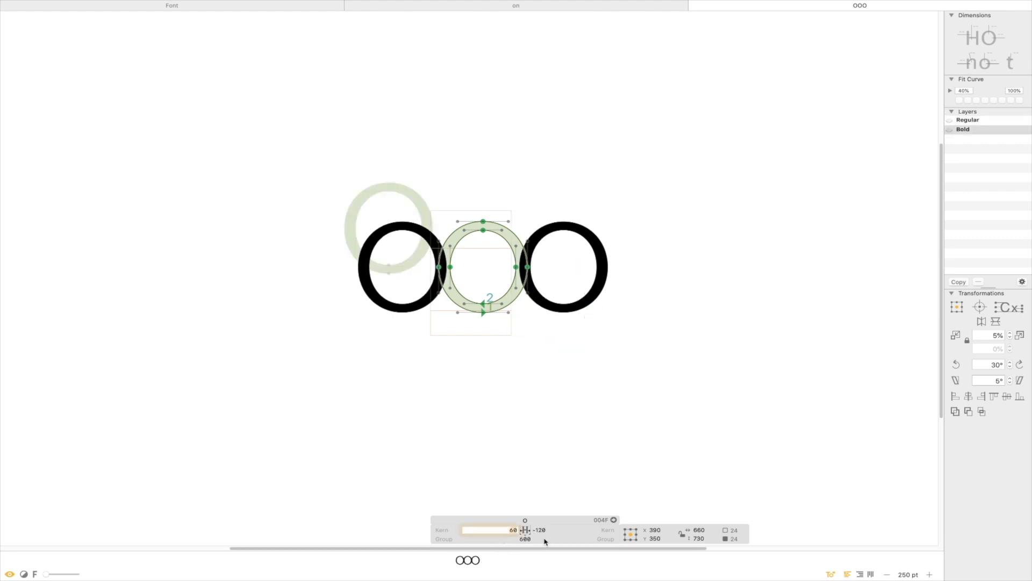
pyautogui.press('Tab')
pyautogui.hotkey('shift', 'Tab')
pyautogui.write('100')
pyautogui.press('Tab')
pyautogui.write('100')
pyautogui.press('Return')
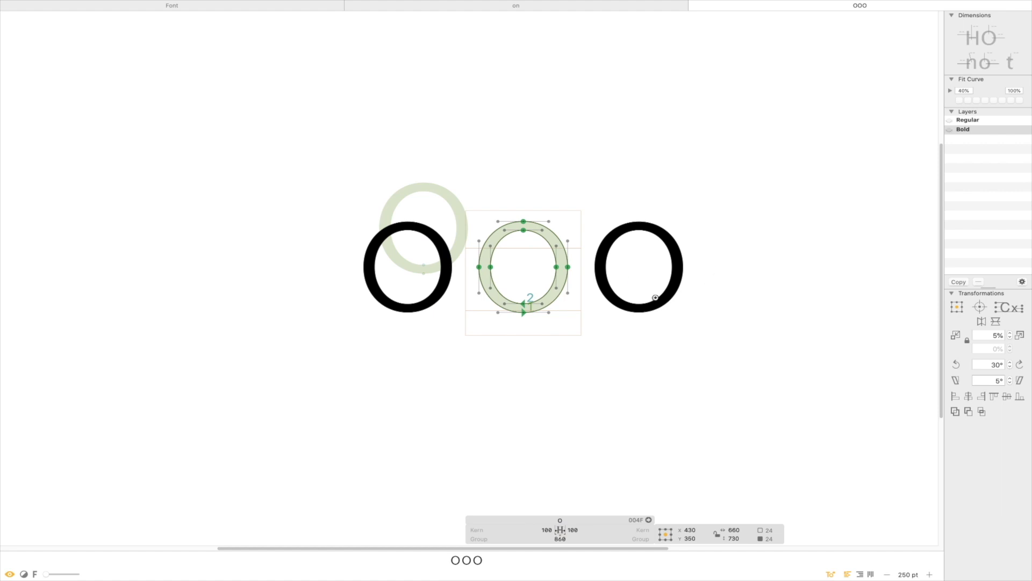
# Measure the left stroke and left sidebearing of the Bold O.
pyautogui.moveTo(686, 155); pyautogui.dragTo(315, 410)
pyautogui.press('super+plus')
pyautogui.press('super+plus')
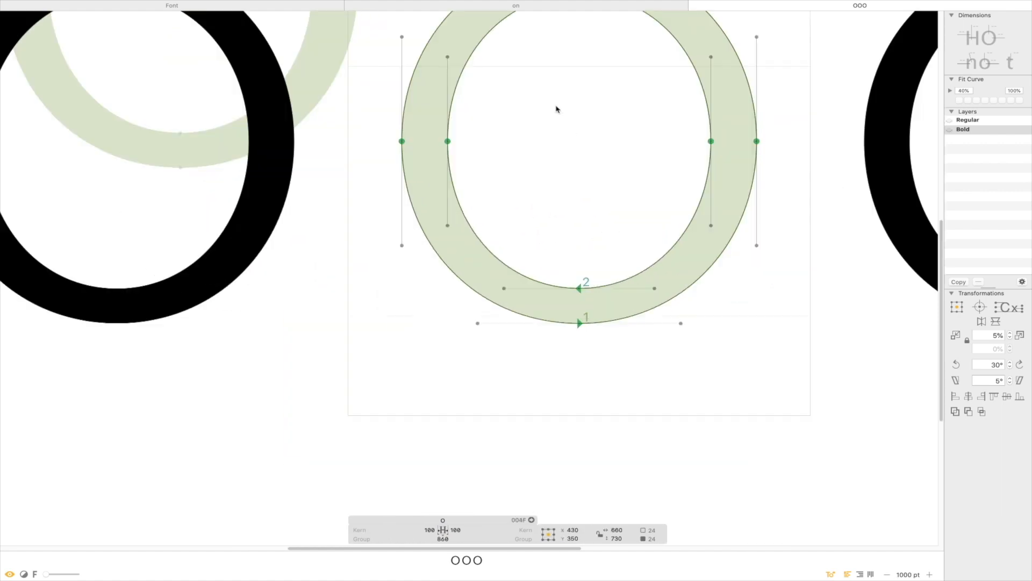
pyautogui.press('space')
pyautogui.moveTo(553, 103); pyautogui.dragTo(470, 233)
pyautogui.press('super+minus')
pyautogui.press('super+minus')
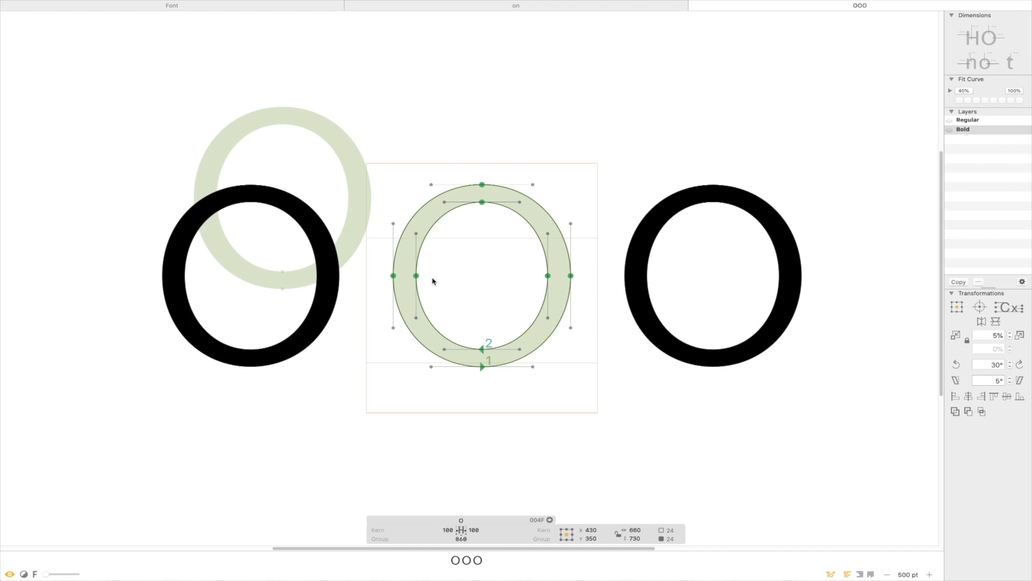
pyautogui.press('l')
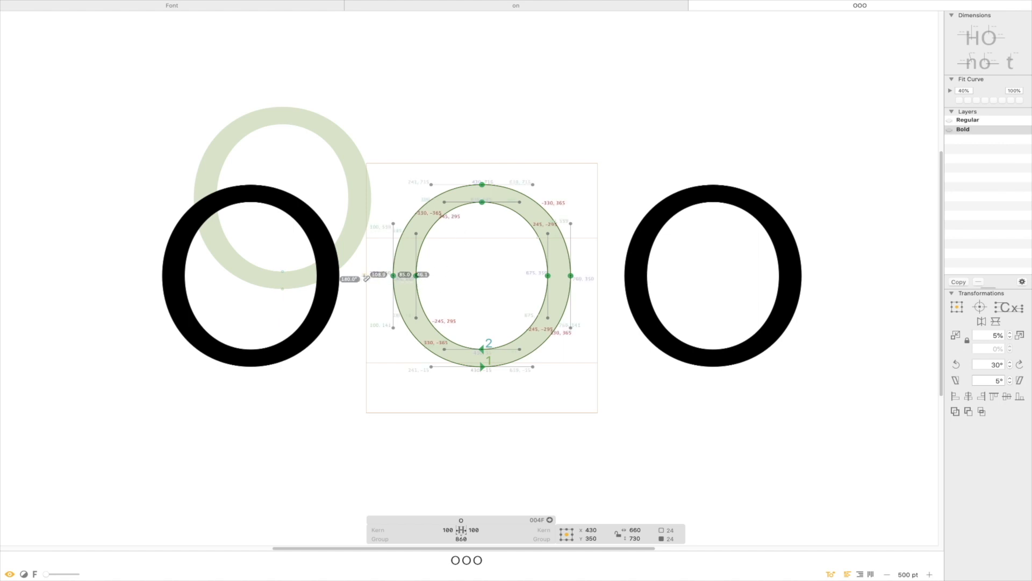
pyautogui.press('v')
# Shift the left node and left-hand horizontal handles of the Bold O's inner contour 30 units inward.
pyautogui.moveTo(439, 225); pyautogui.dragTo(412, 282)
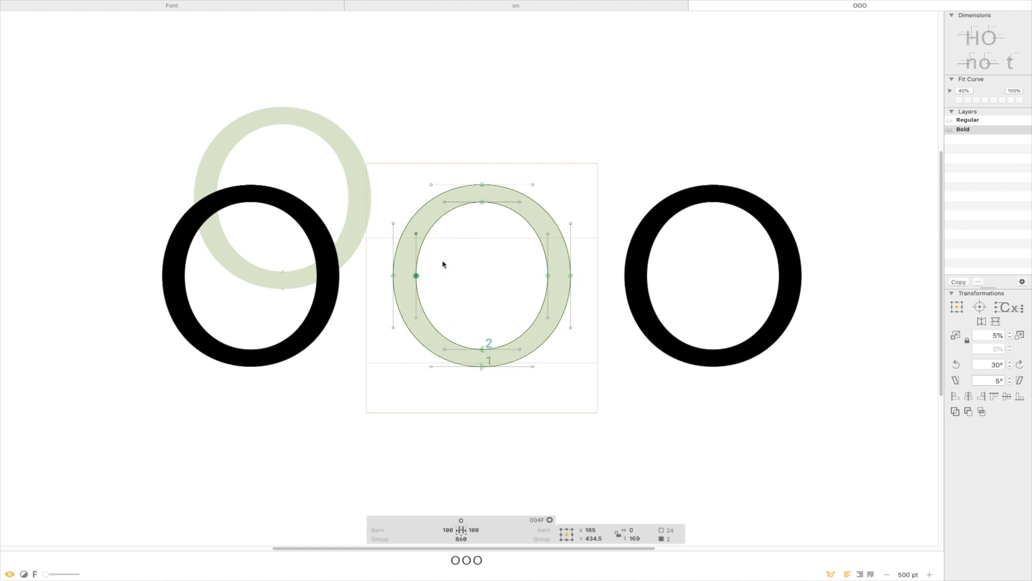
pyautogui.keyDown('shift'); pyautogui.click(444, 202); pyautogui.keyUp('shift')
pyautogui.keyDown('shift'); pyautogui.click(445, 349); pyautogui.keyUp('shift')
pyautogui.hotkey('shift', 'Right')
pyautogui.hotkey('shift', 'Right')
pyautogui.hotkey('shift', 'Right')
pyautogui.click(469, 262)
# Shift the left node and handles of the O's outer contour 40 units outward, giving a left sidebearing of 60.
pyautogui.moveTo(434, 165); pyautogui.dragTo(409, 224)
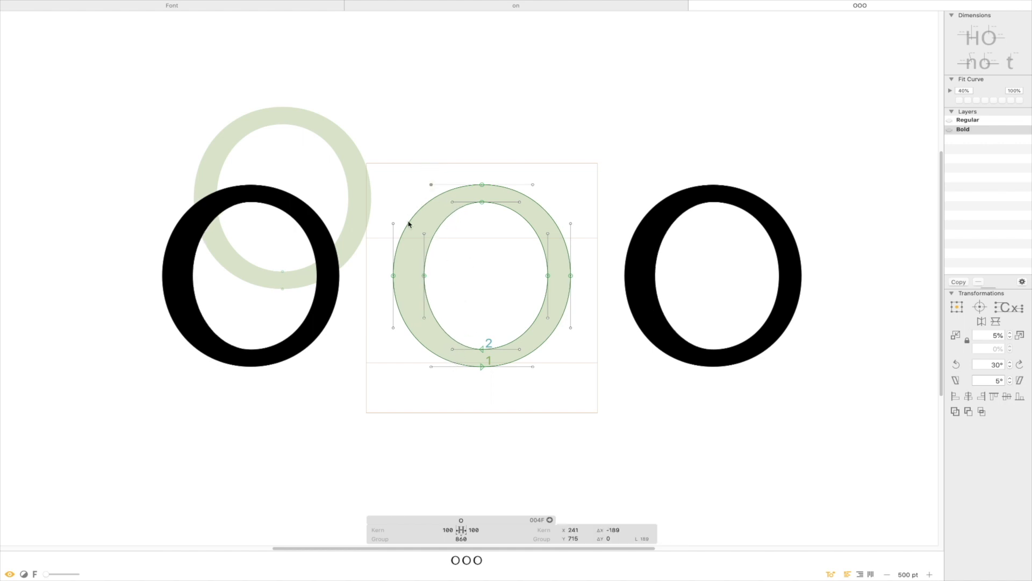
pyautogui.moveTo(371, 268); pyautogui.dragTo(416, 307)
pyautogui.moveTo(404, 361); pyautogui.dragTo(465, 387)
pyautogui.hotkey('shift', 'Left')
pyautogui.hotkey('shift', 'Left')
pyautogui.hotkey('shift', 'Left')
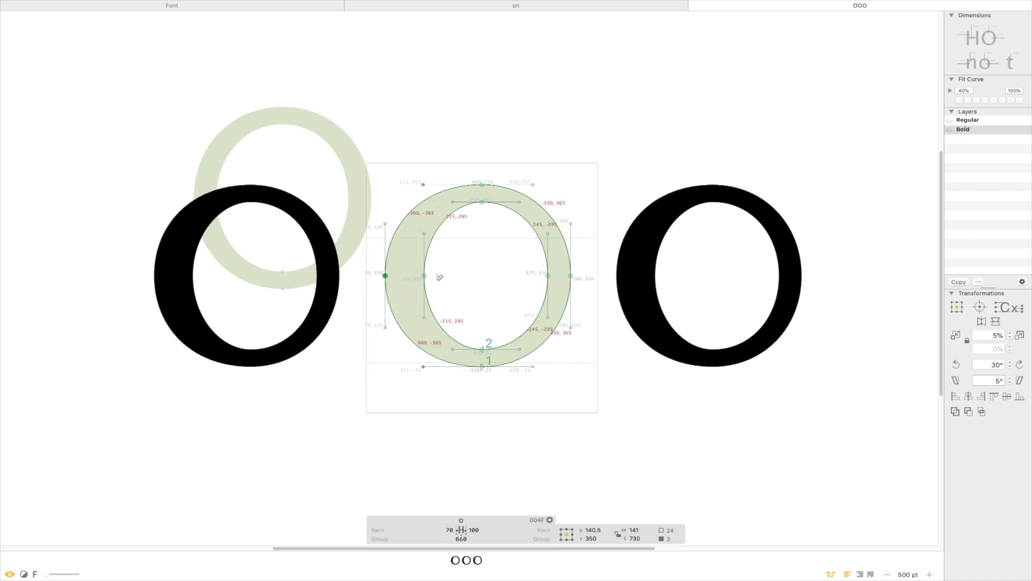
pyautogui.hotkey('shift', 'Left')
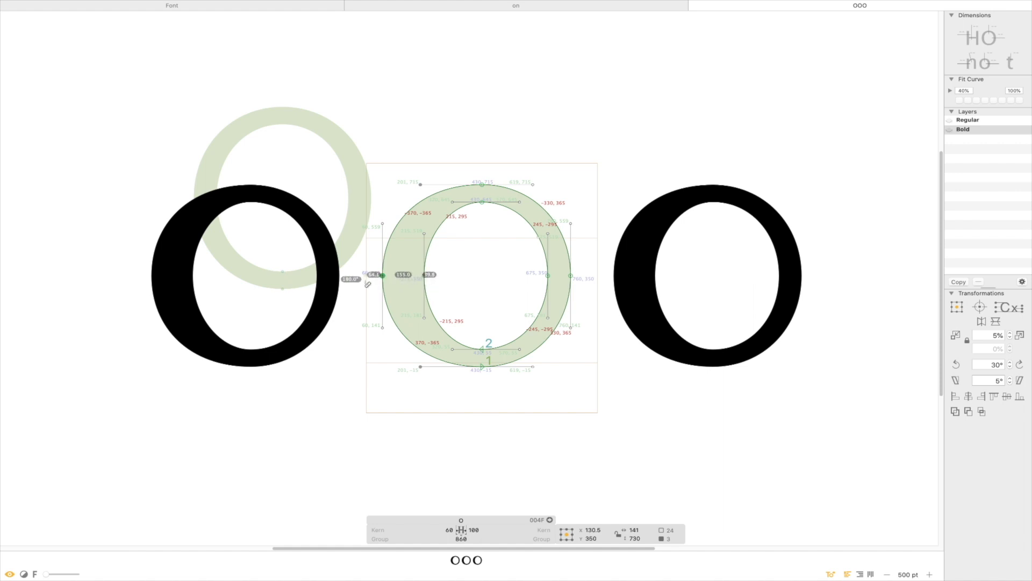
# Insert an H after the first O so the text reads "OHOO", and open it to check its stem widths.
pyautogui.press('Escape')
pyautogui.write('H')
pyautogui.doubleClick(505, 270)
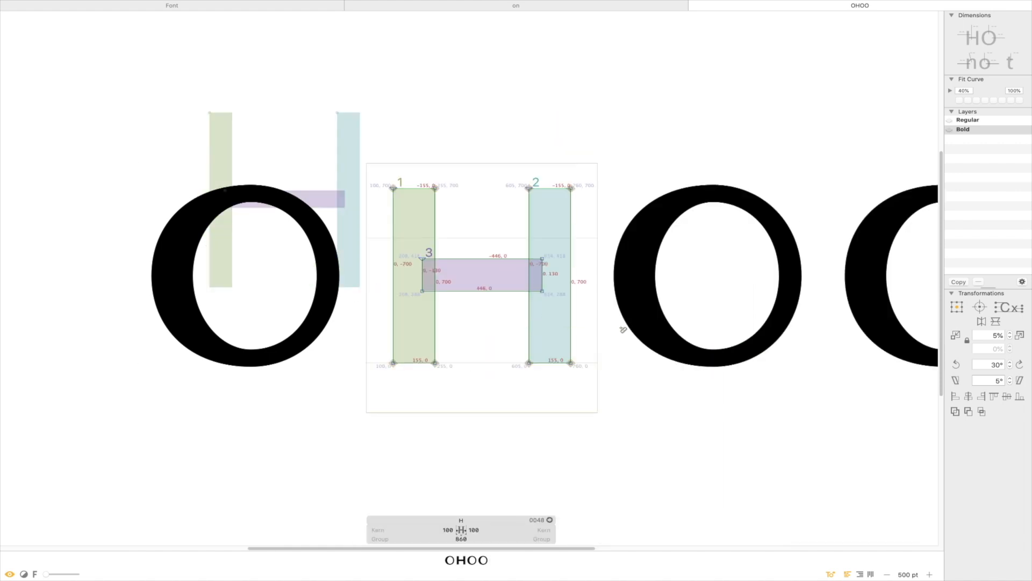
# Shift the right node of the O's inner contour, with its upper handle, 30 units inward to x 645.
pyautogui.doubleClick(687, 293)
pyautogui.press('space')
pyautogui.moveTo(721, 248); pyautogui.dragTo(517, 298)
pyautogui.doubleClick(518, 262)
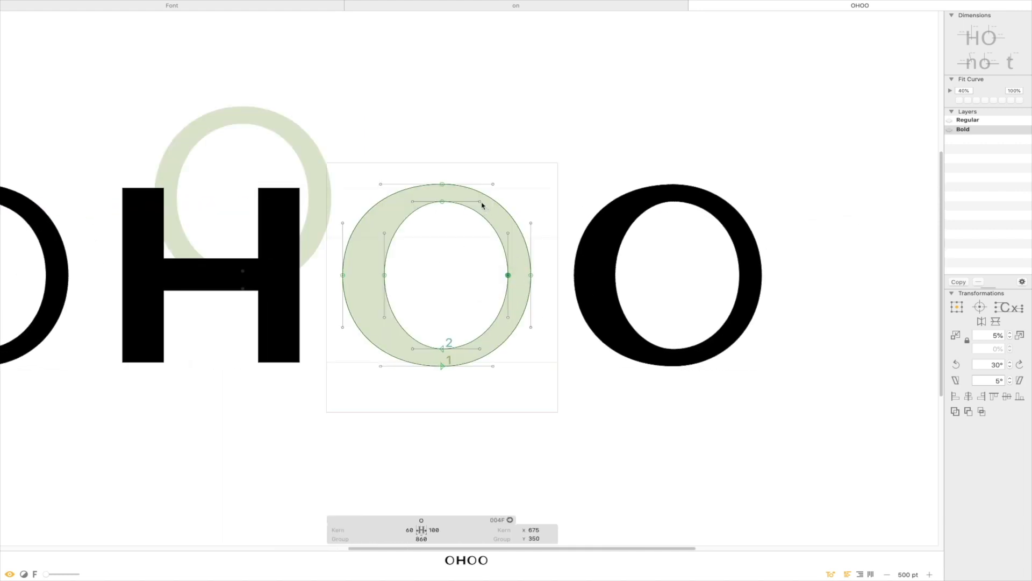
pyautogui.keyDown('shift'); pyautogui.click(480, 202); pyautogui.keyUp('shift')
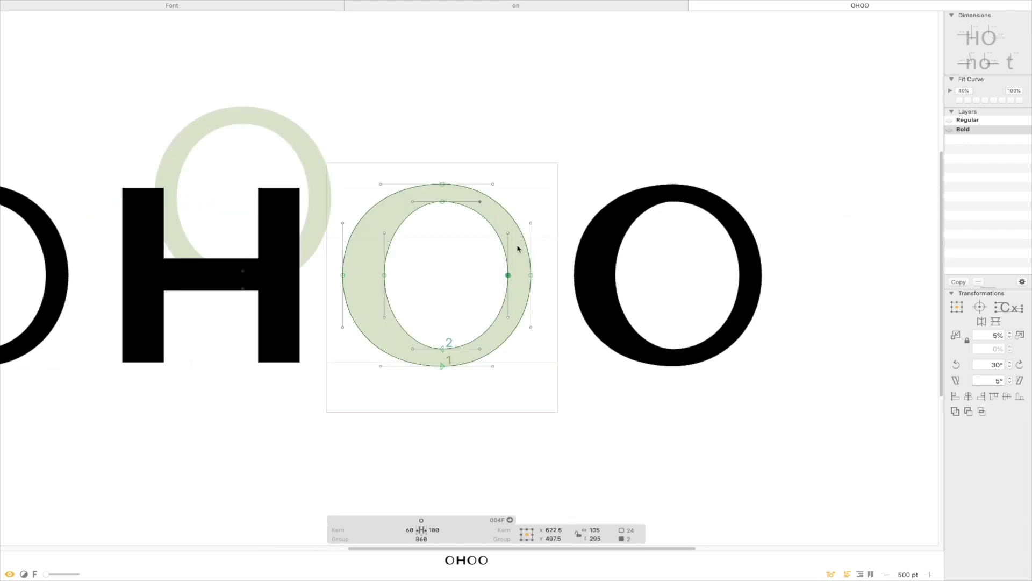
pyautogui.keyDown('shift'); pyautogui.click(493, 367); pyautogui.keyUp('shift')
pyautogui.hotkey('shift', 'Left')
pyautogui.hotkey('shift', 'Left')
pyautogui.hotkey('shift', 'Left')
pyautogui.click(531, 223)
pyautogui.keyDown('shift'); pyautogui.click(493, 184); pyautogui.keyUp('shift')
pyautogui.moveTo(501, 352); pyautogui.dragTo(474, 383)
pyautogui.hotkey('shift', 'Right')
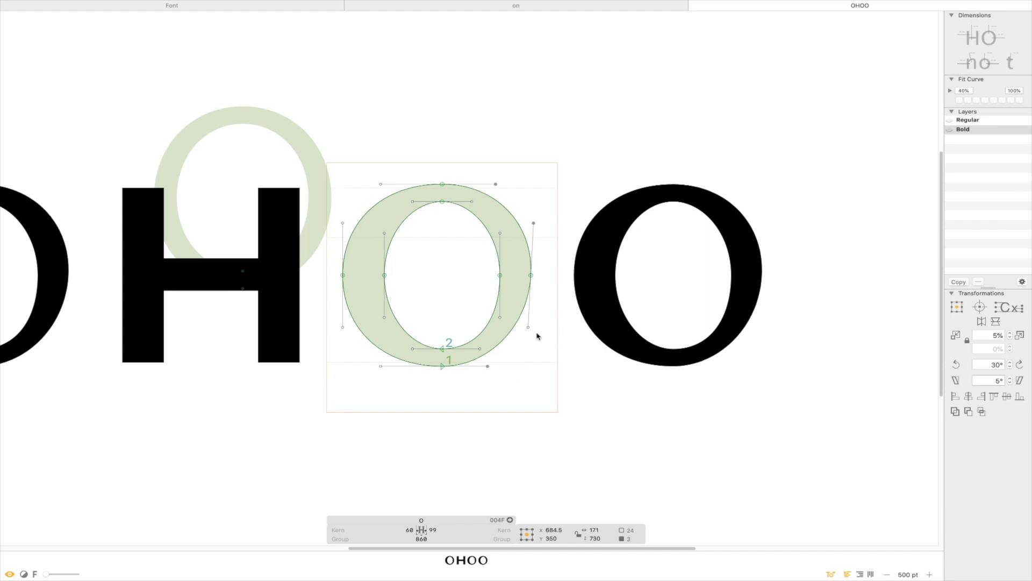
pyautogui.hotkey('shift', 'Left')
pyautogui.moveTo(545, 317); pyautogui.dragTo(522, 346)
pyautogui.hotkey('shift', 'Right')
pyautogui.hotkey('shift', 'Left')
# Shift the right side of the O's outer contour outward to a right sidebearing of 60, and measure both side strokes.
pyautogui.moveTo(550, 266); pyautogui.dragTo(521, 291)
pyautogui.keyDown('shift'); pyautogui.click(493, 184); pyautogui.keyUp('shift')
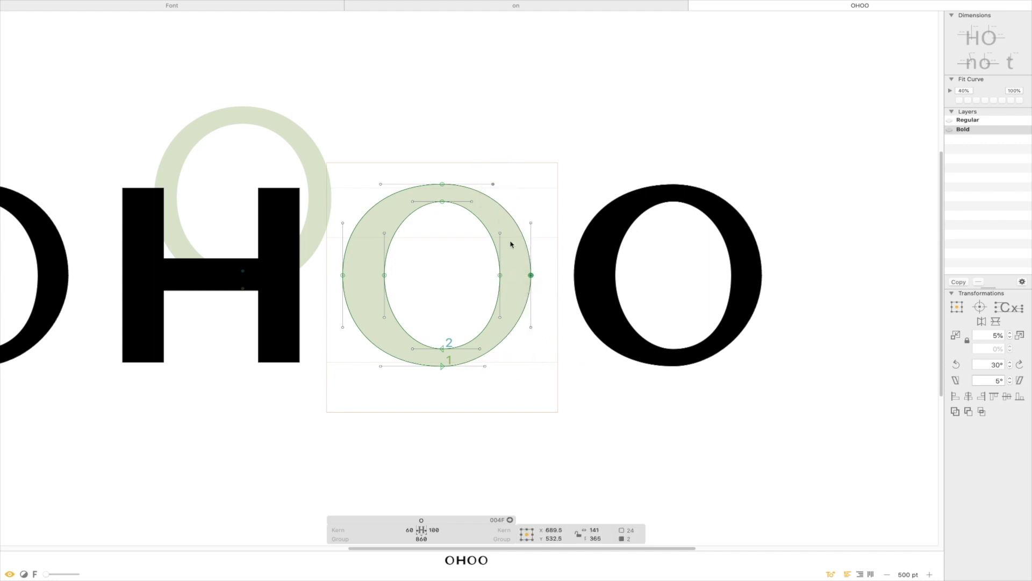
pyautogui.moveTo(513, 357); pyautogui.dragTo(479, 385)
pyautogui.hotkey('shift', 'Right')
pyautogui.hotkey('shift', 'Right')
pyautogui.hotkey('shift', 'Right')
pyautogui.hotkey('shift', 'Right')
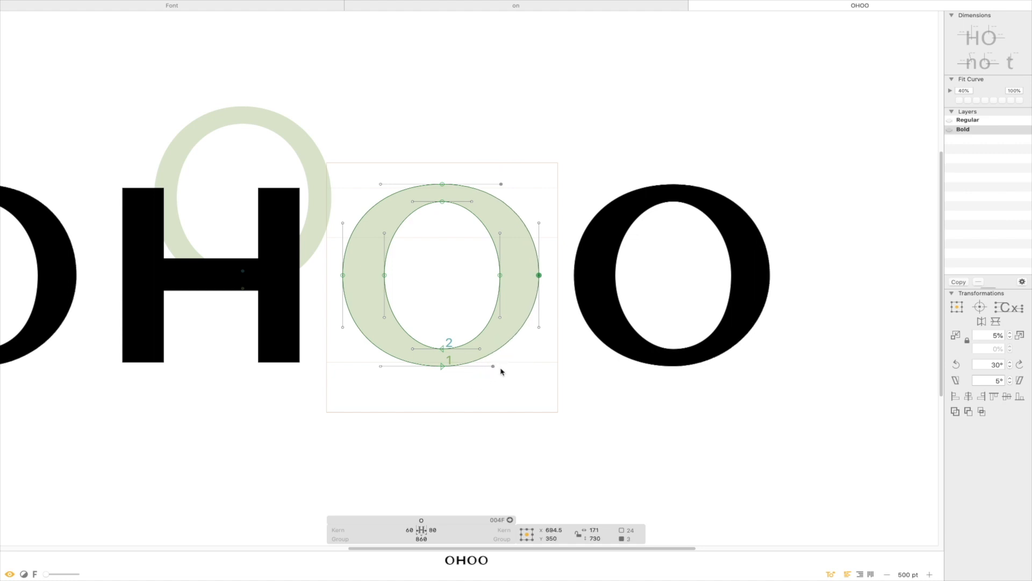
pyautogui.press('l')
pyautogui.click(490, 276)
pyautogui.moveTo(490, 277); pyautogui.dragTo(574, 289)
pyautogui.moveTo(327, 275); pyautogui.dragTo(401, 286)
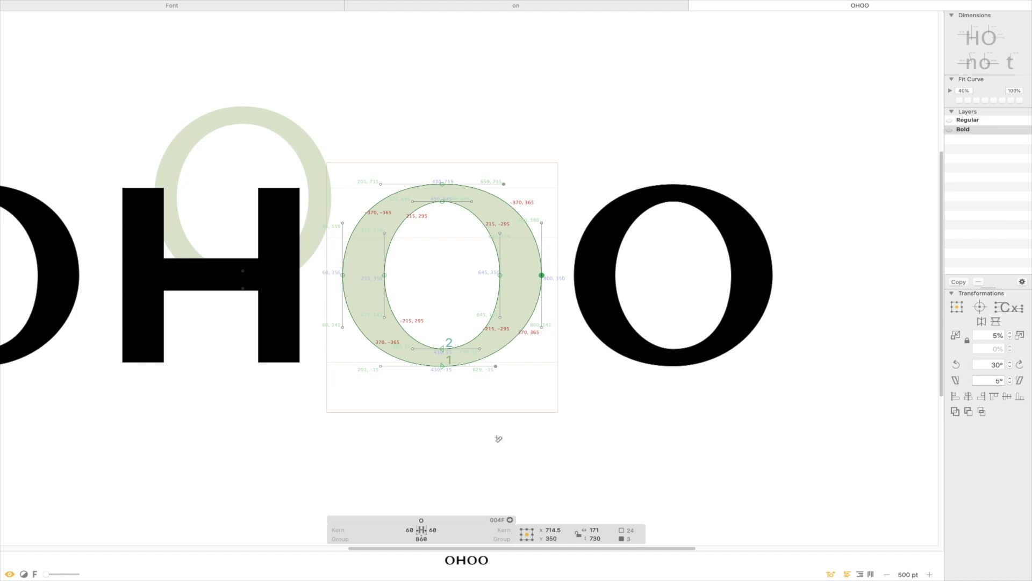
pyautogui.press('v')
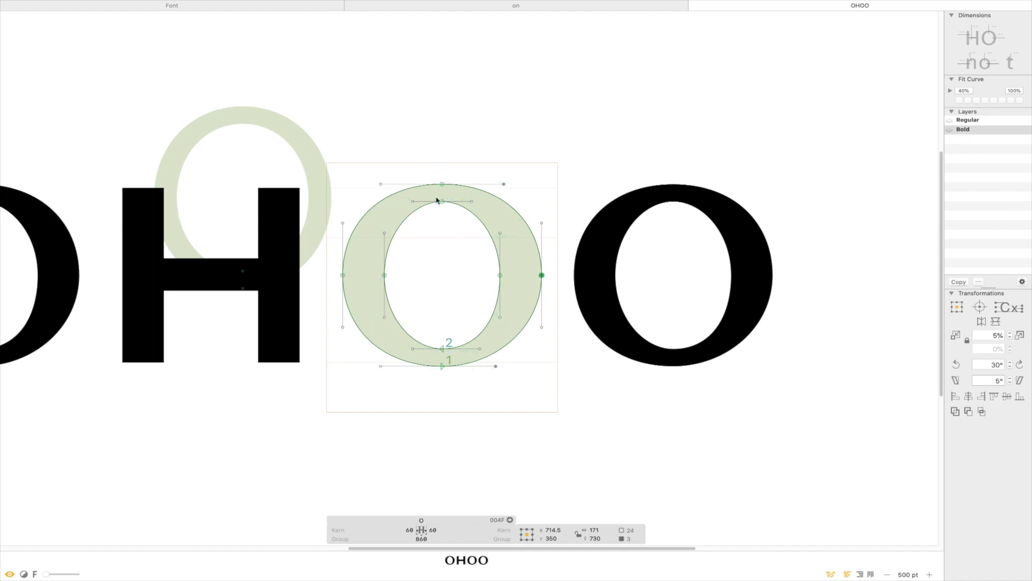
# Lower the top node of the O's inner contour by 60 units to y 585.
pyautogui.moveTo(454, 223); pyautogui.dragTo(420, 195)
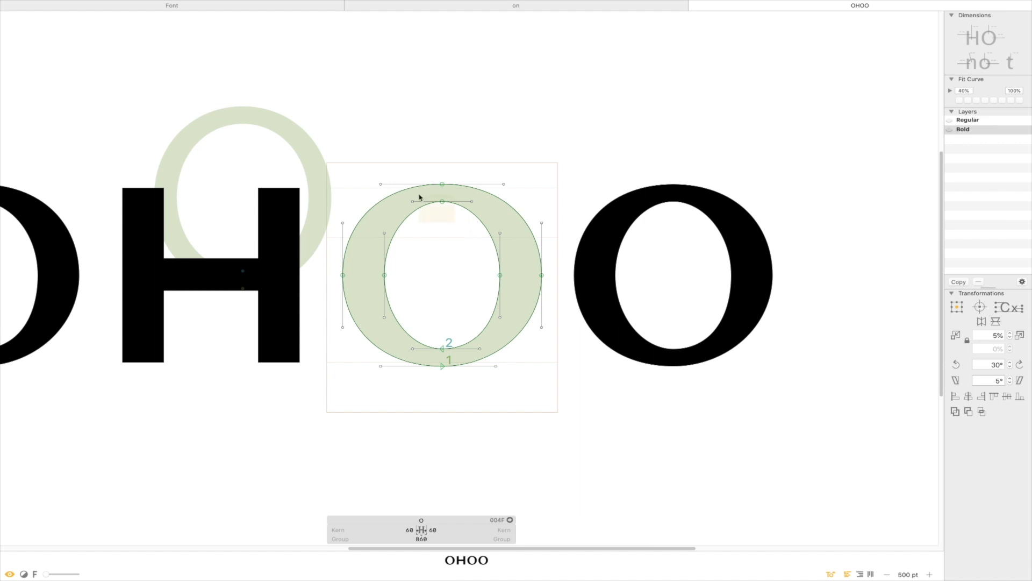
pyautogui.hotkey('shift', 'Down')
pyautogui.hotkey('shift', 'Down')
pyautogui.hotkey('shift', 'Down')
pyautogui.hotkey('shift', 'Down')
pyautogui.hotkey('shift', 'Down')
pyautogui.hotkey('shift', 'Down')
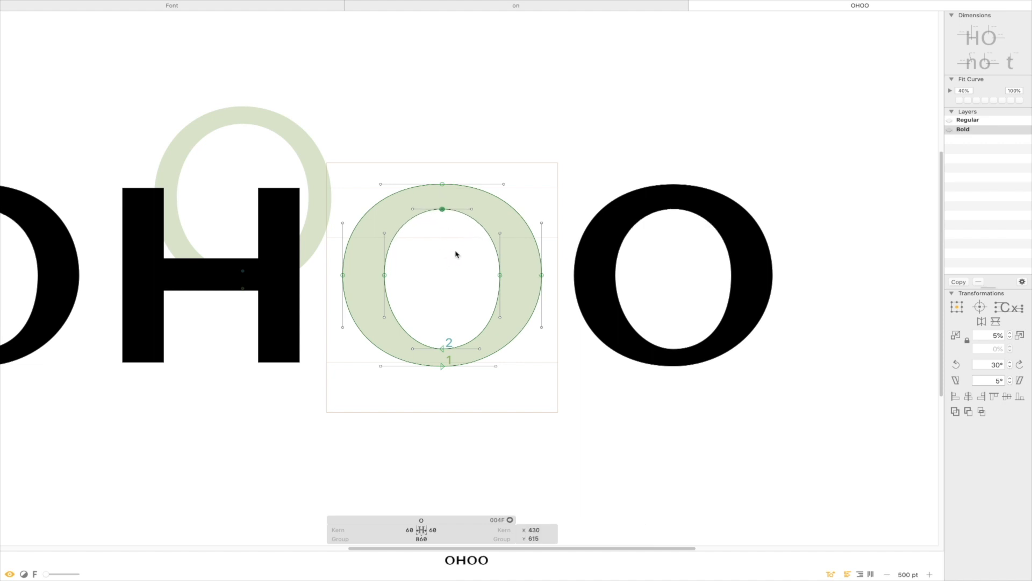
# Lower the inner contour's upper side handles to y 459 and compare the O's top stroke with the H's crossbar.
pyautogui.moveTo(373, 247); pyautogui.dragTo(516, 219)
pyautogui.hotkey('shift', 'Down')
pyautogui.hotkey('shift', 'Down')
pyautogui.hotkey('shift', 'Down')
pyautogui.hotkey('shift', 'Down')
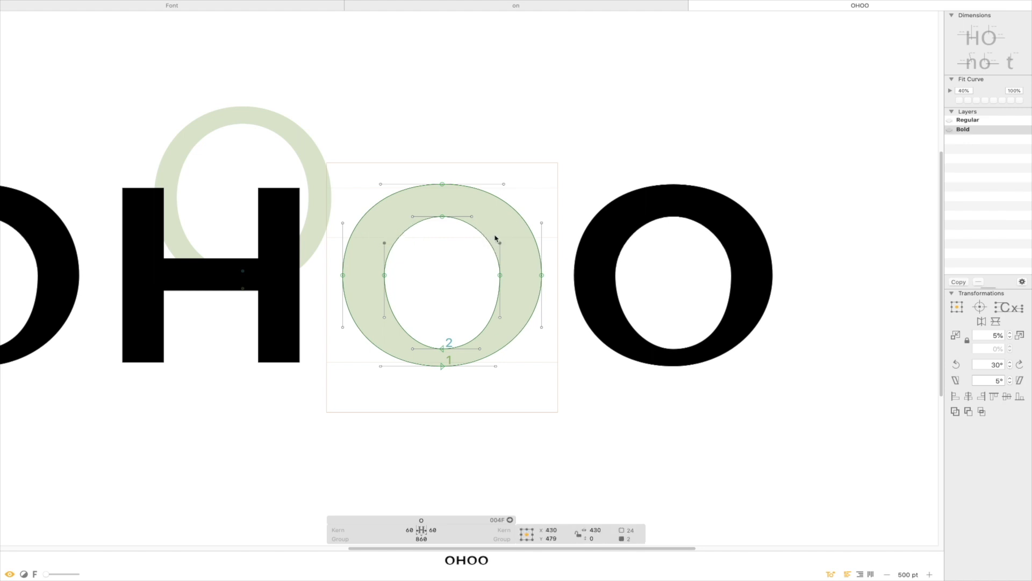
pyautogui.press('l')
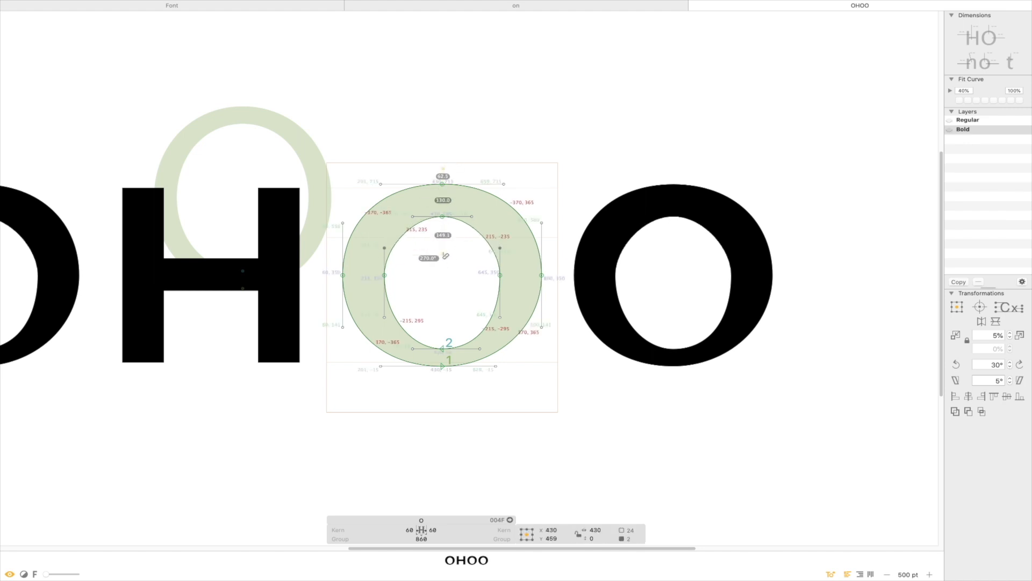
pyautogui.press('v')
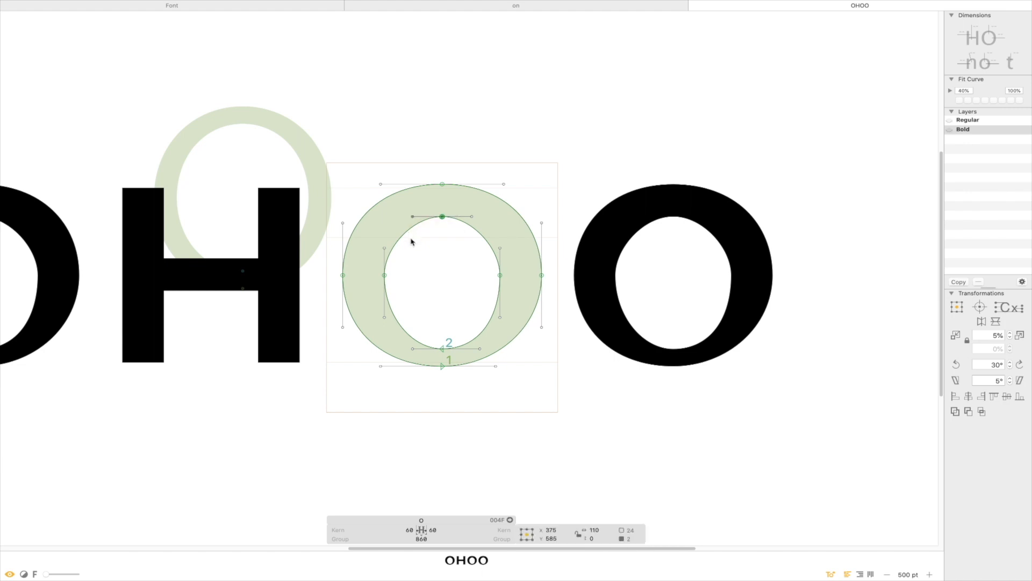
pyautogui.click(429, 295)
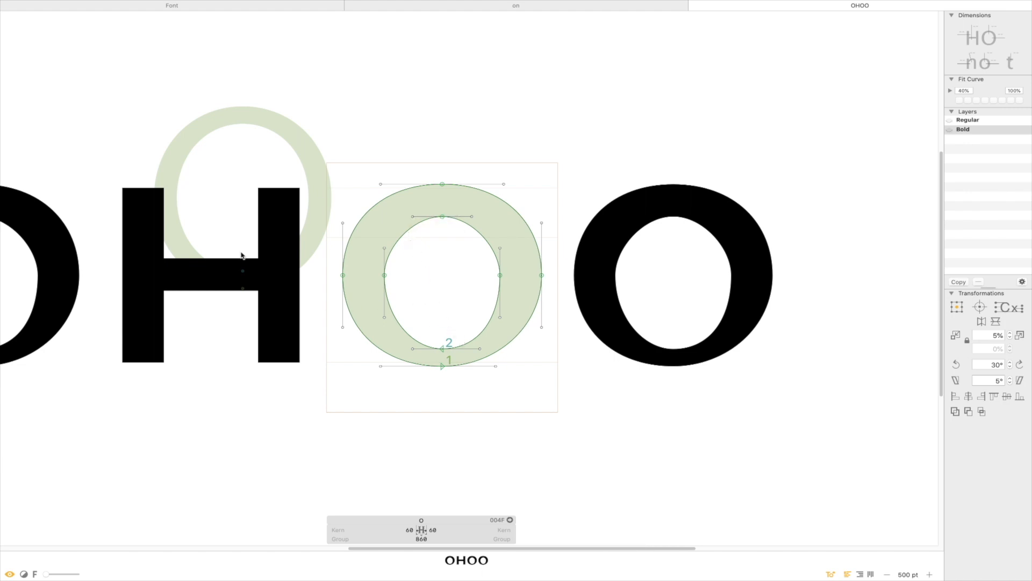
pyautogui.doubleClick(232, 273)
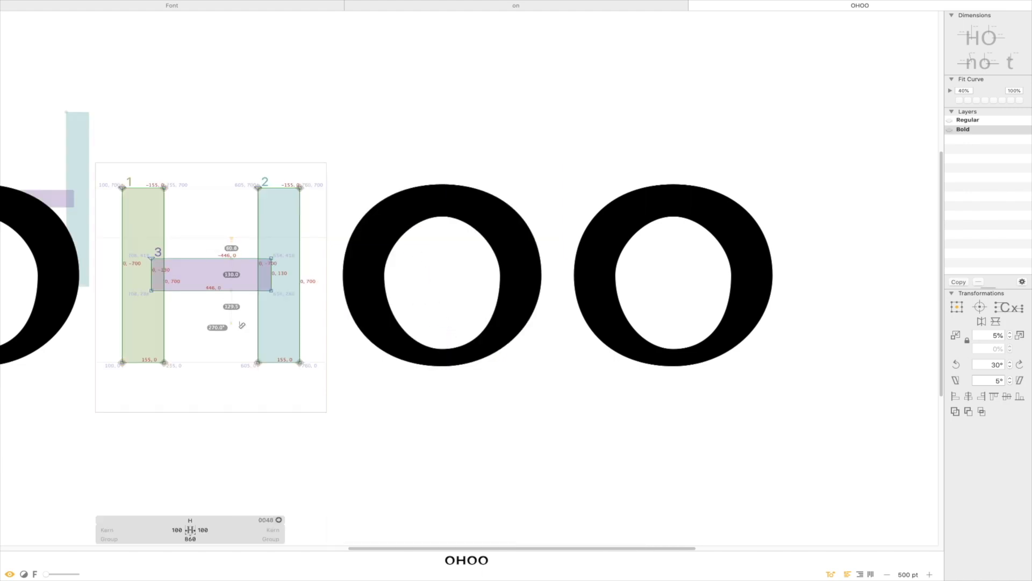
# Move the right-hand handle of the O's inner bottom node to x 540.
pyautogui.doubleClick(436, 316)
pyautogui.click(441, 349)
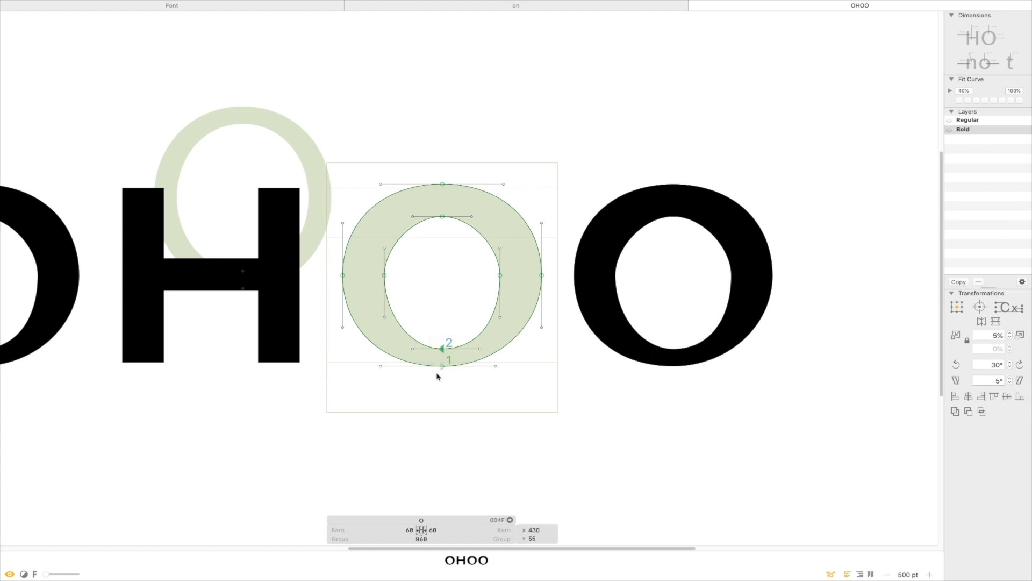
pyautogui.click(483, 354)
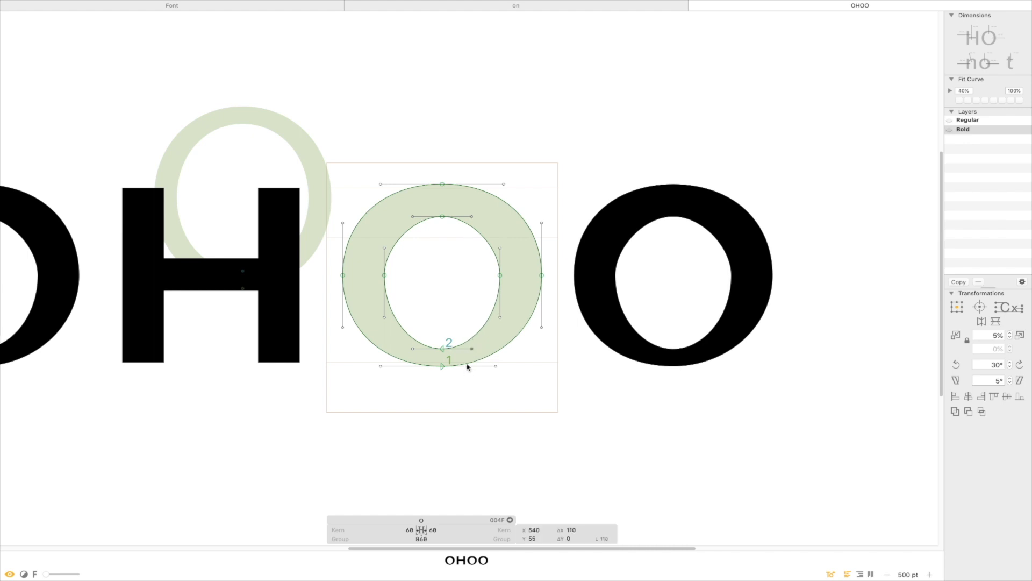
# Raise the inner contour's bottom node and lower side handles by 60 units, and measure the O's bottom and top strokes.
pyautogui.click(441, 348)
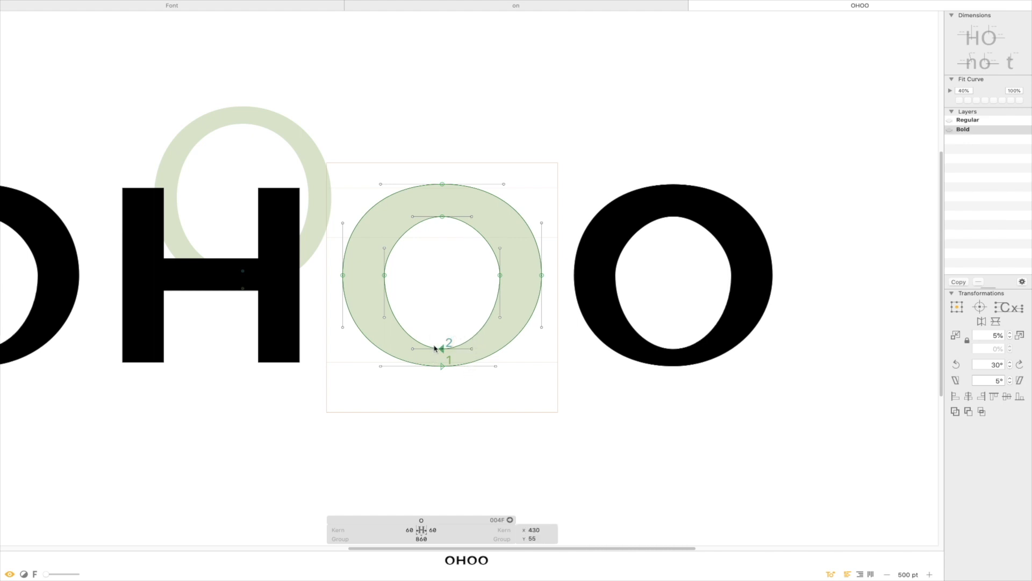
pyautogui.keyDown('shift'); pyautogui.click(384, 317); pyautogui.keyUp('shift')
pyautogui.keyDown('shift'); pyautogui.click(500, 317); pyautogui.keyUp('shift')
pyautogui.hotkey('shift', 'Up')
pyautogui.hotkey('shift', 'Up')
pyautogui.hotkey('shift', 'Up')
pyautogui.hotkey('shift', 'Up')
pyautogui.hotkey('shift', 'Up')
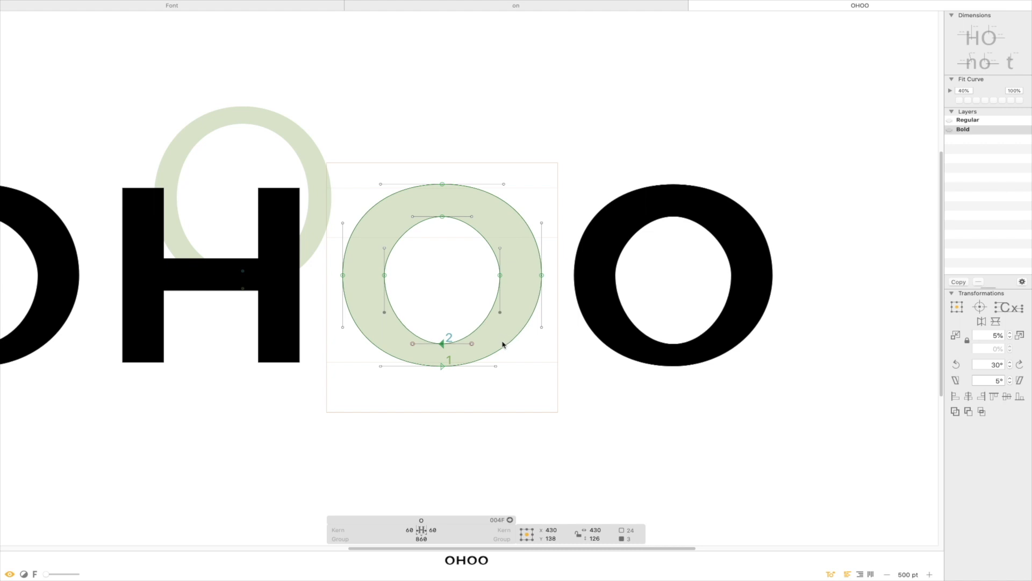
pyautogui.hotkey('shift', 'Up')
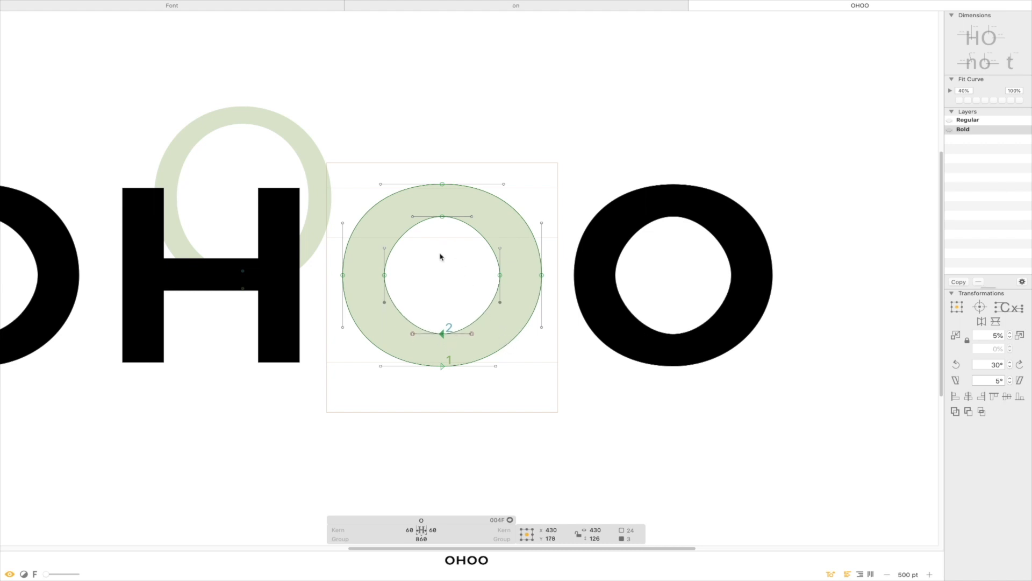
pyautogui.moveTo(444, 348); pyautogui.dragTo(445, 380)
pyautogui.moveTo(443, 171); pyautogui.dragTo(442, 243)
pyautogui.press('v')
pyautogui.click(434, 295)
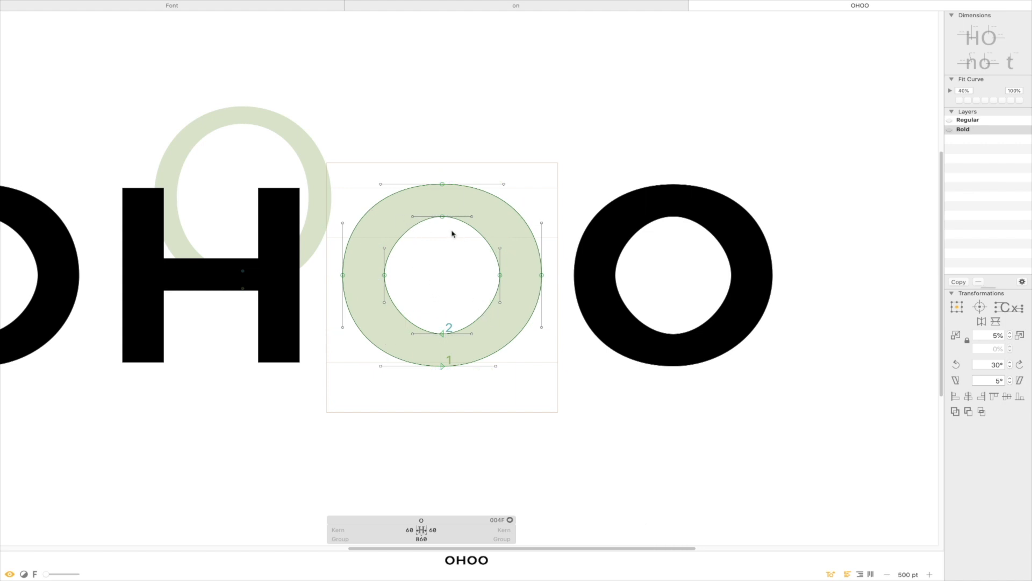
# Extend the horizontal handles at the top and bottom of the O's inner contour outward by 10 units on each side.
pyautogui.click(412, 216)
pyautogui.moveTo(400, 360); pyautogui.dragTo(400, 360)
pyautogui.hotkey('shift', 'Left')
pyautogui.moveTo(488, 201); pyautogui.dragTo(467, 241)
pyautogui.moveTo(481, 307); pyautogui.dragTo(463, 349)
pyautogui.hotkey('shift', 'Right')
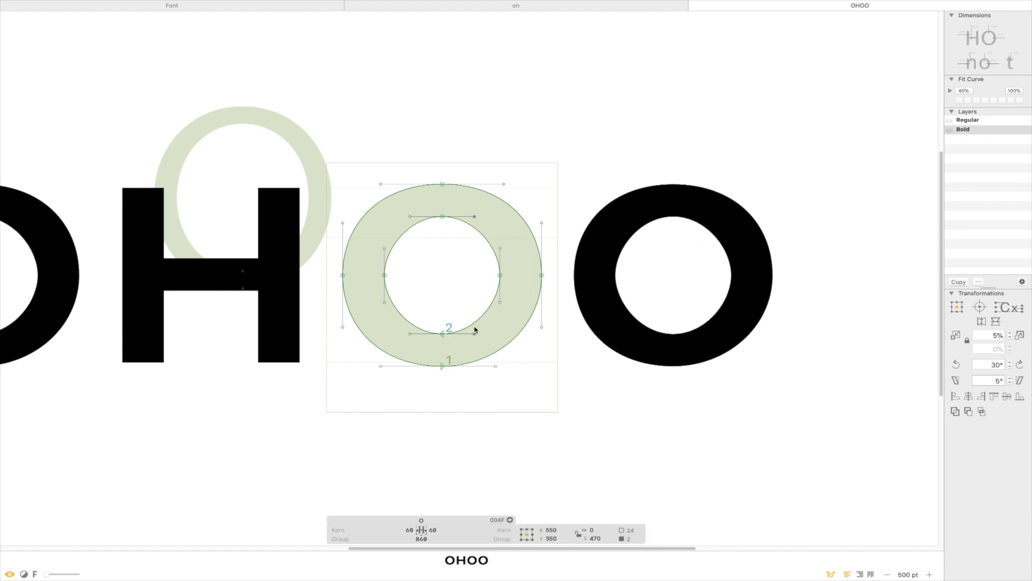
# Lengthen the vertical side handles of the O's inner contour by 20 units, bringing the upper pair to y 479.
pyautogui.click(500, 248)
pyautogui.keyDown('shift'); pyautogui.click(384, 248); pyautogui.keyUp('shift')
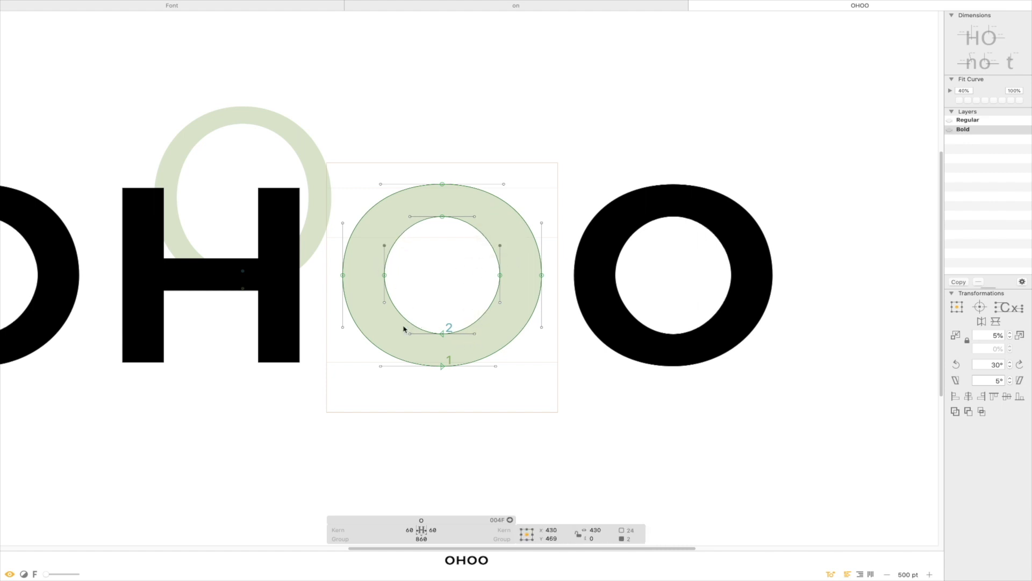
pyautogui.moveTo(412, 289); pyautogui.dragTo(366, 305)
pyautogui.moveTo(491, 296); pyautogui.dragTo(530, 314)
pyautogui.hotkey('shift', 'Down')
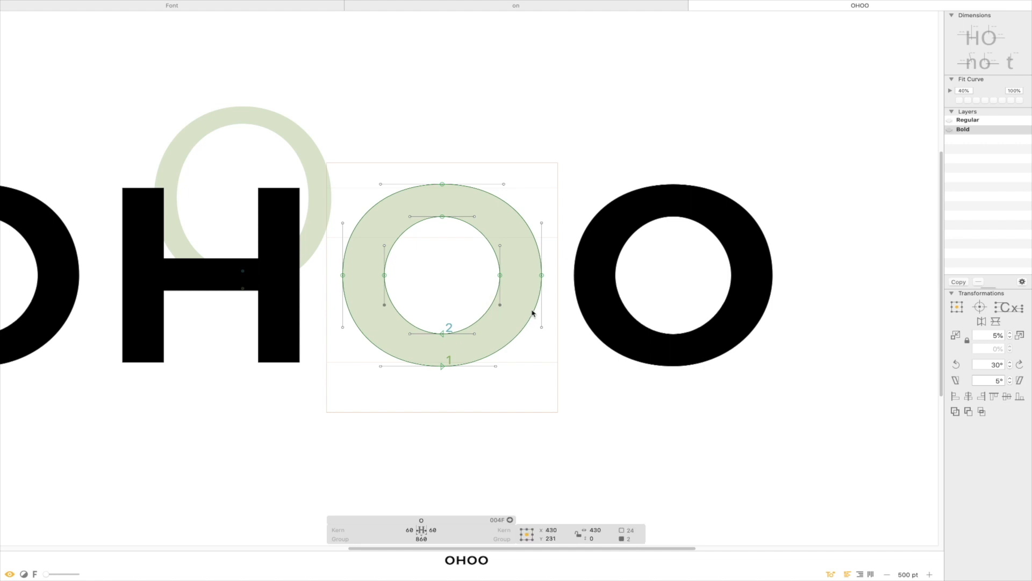
pyautogui.moveTo(423, 242); pyautogui.dragTo(351, 242)
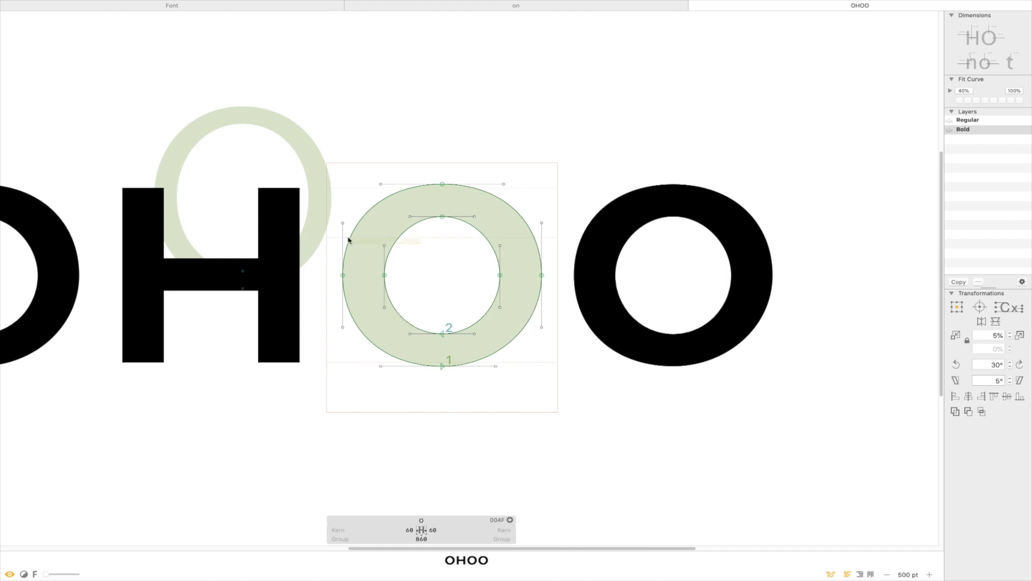
pyautogui.click(385, 246)
pyautogui.keyDown('shift'); pyautogui.click(500, 246); pyautogui.keyUp('shift')
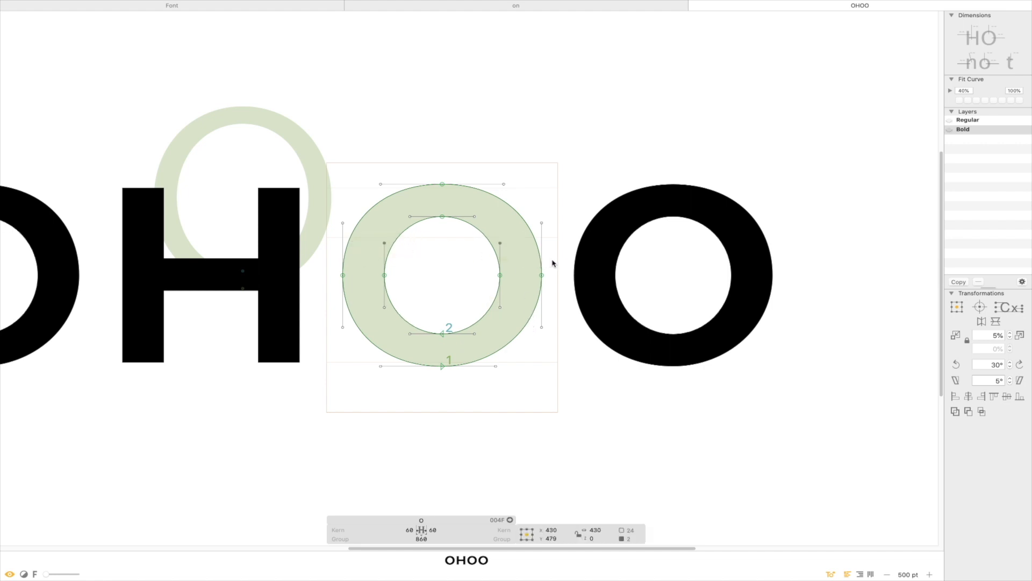
pyautogui.click(473, 276)
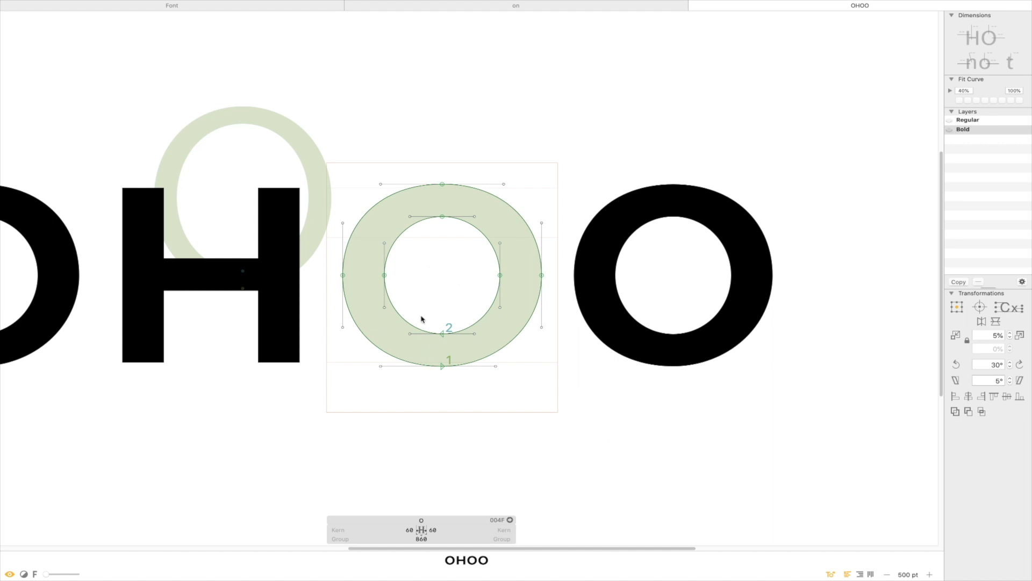
# Replace the sample text with OOOooo and open the third capital O for editing.
pyautogui.press('t')
pyautogui.press('super+a')
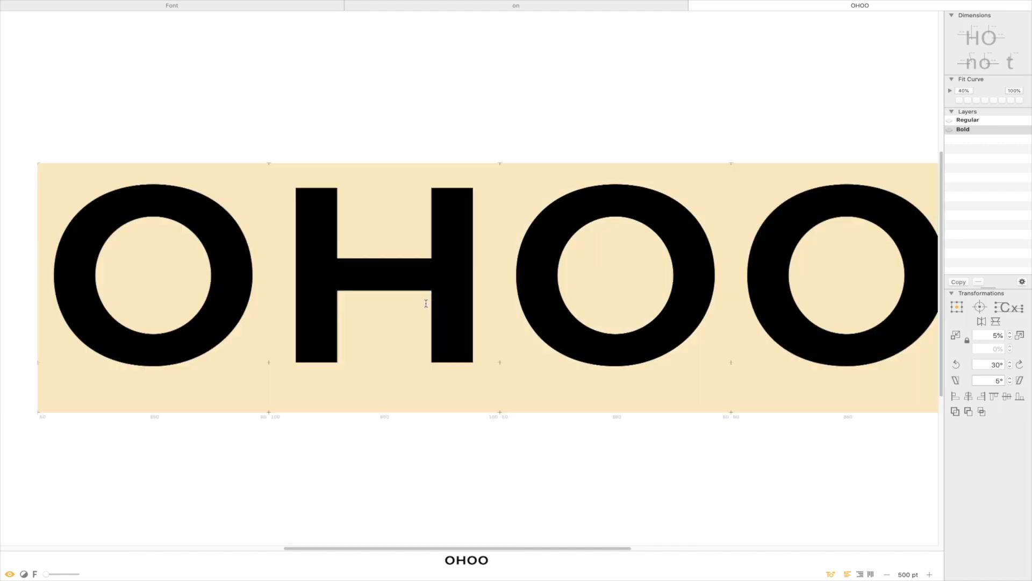
pyautogui.write('OOOooo')
pyautogui.press('super+minus')
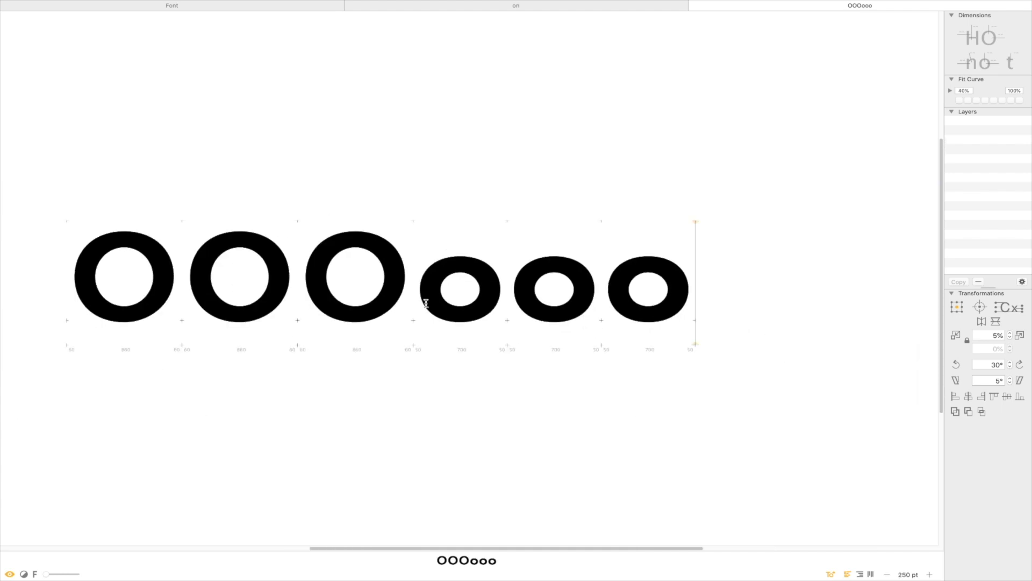
pyautogui.press('super+minus')
pyautogui.press('super+space')
pyautogui.moveTo(697, 203); pyautogui.dragTo(94, 387)
pyautogui.doubleClick(492, 261)
# Compare the Regular and Bold masters of the OOOooo line by switching between them repeatedly.
pyautogui.press('super+1')
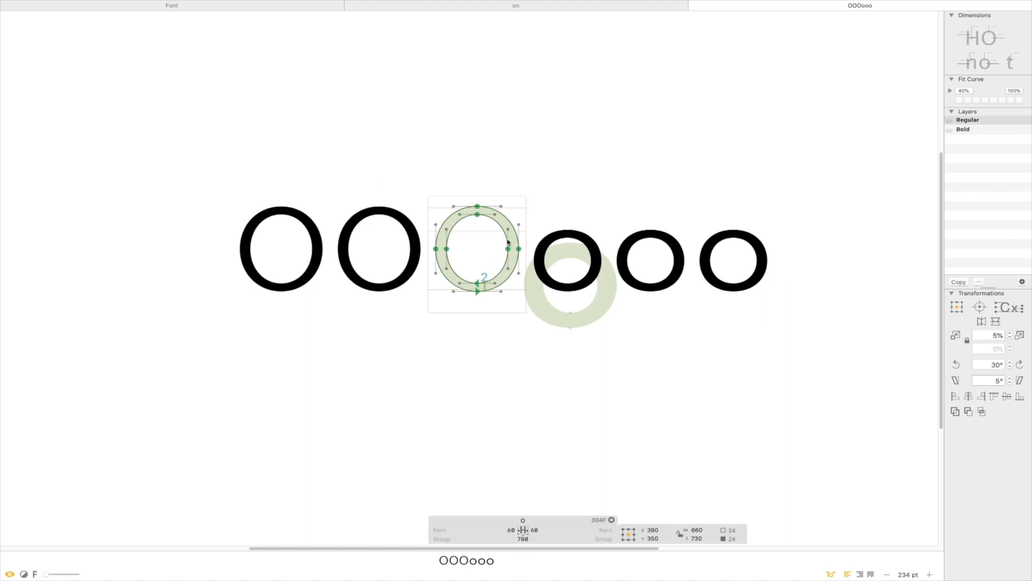
pyautogui.press('super+2')
pyautogui.press('super+1')
pyautogui.press('super+2')
pyautogui.press('super+1')
pyautogui.press('super+2')
pyautogui.press('super+1')
pyautogui.click(504, 313)
pyautogui.press('super+2')
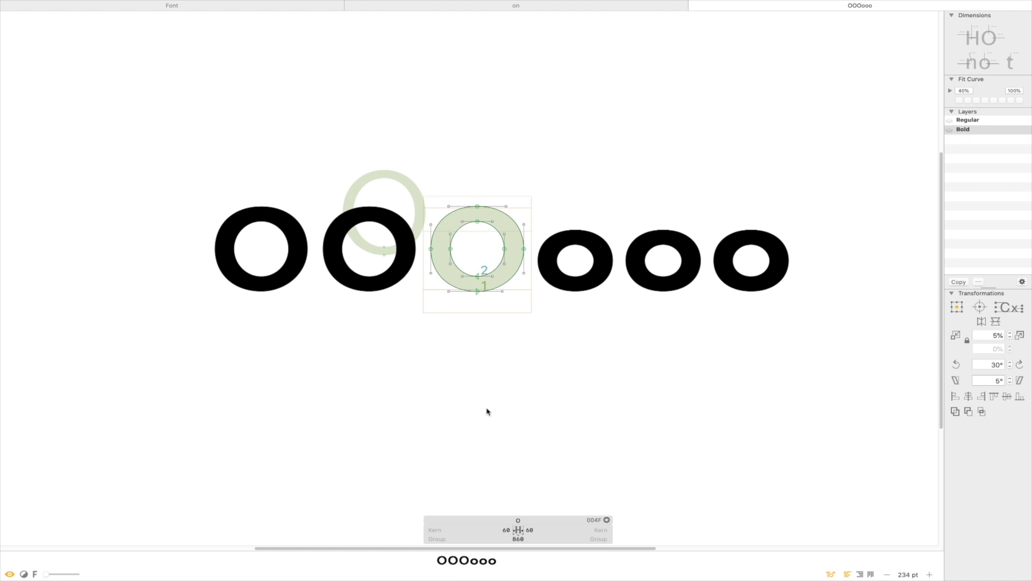
pyautogui.press('super+1')
pyautogui.press('super+2')
# Compare the third capital O's Regular and Bold outlines up close, ending on the Bold master.
pyautogui.press('z')
pyautogui.moveTo(596, 150); pyautogui.dragTo(393, 360)
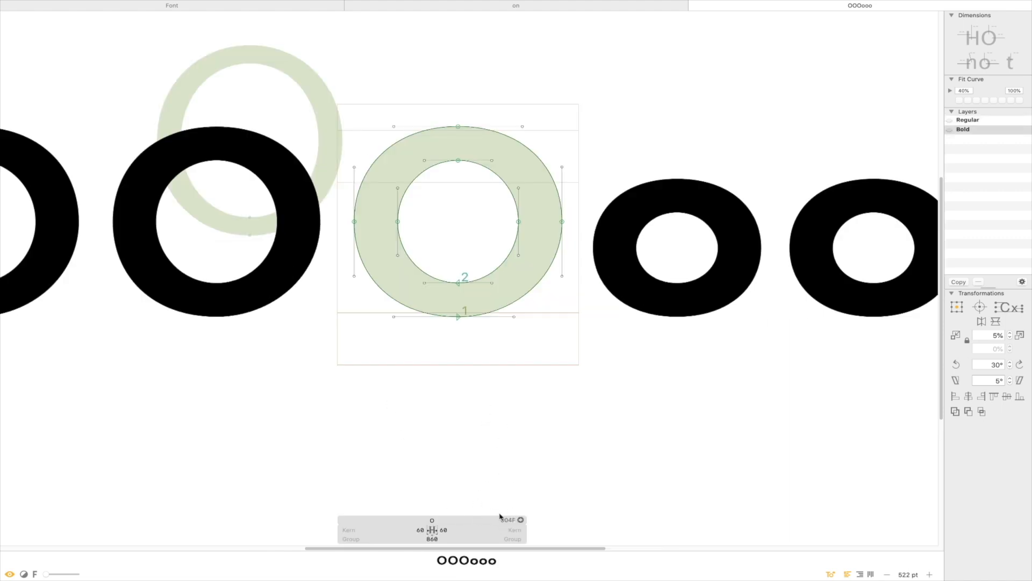
pyautogui.press('super+1')
pyautogui.press('super+2')
pyautogui.press('super+1')
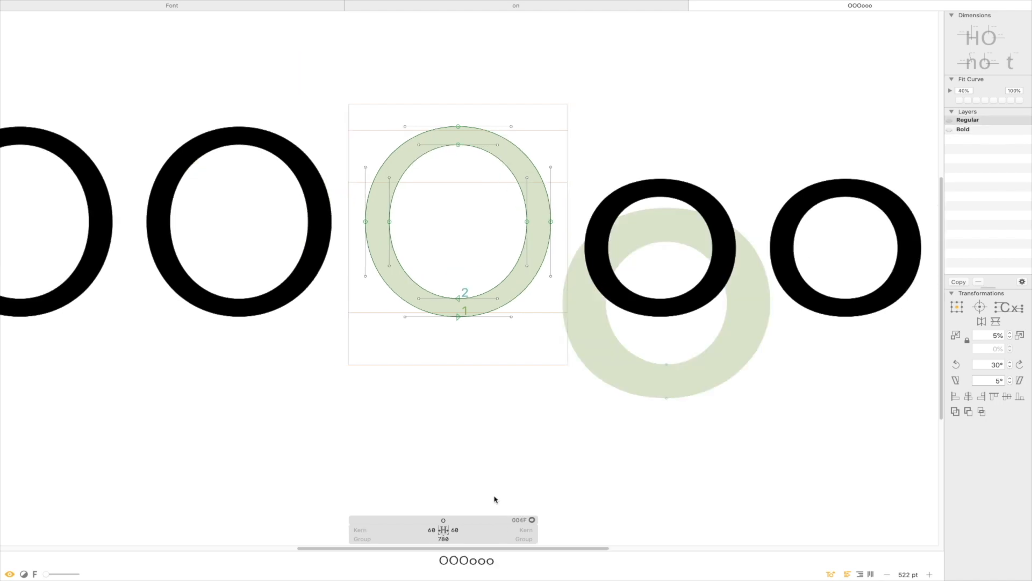
pyautogui.press('super+2')
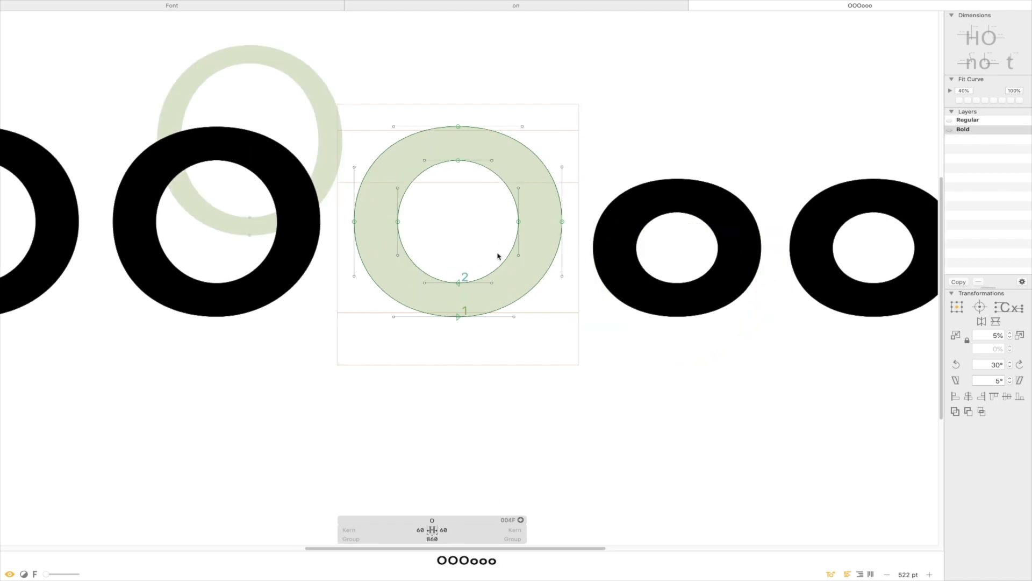
# Measure the bold capital O's bottom stroke and the right-hand side strokes of the lowercase o and capital O.
pyautogui.press('l')
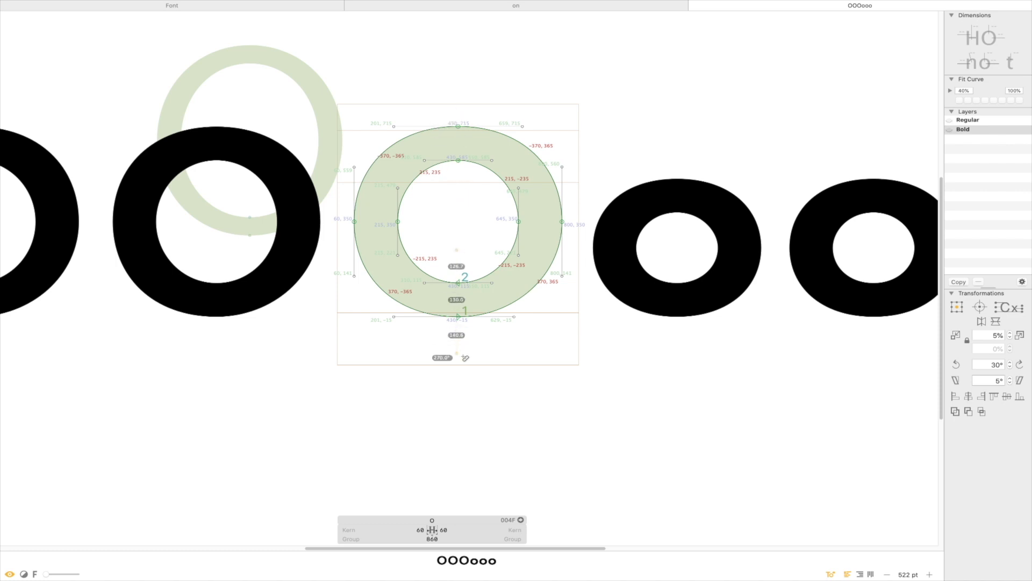
pyautogui.doubleClick(666, 257)
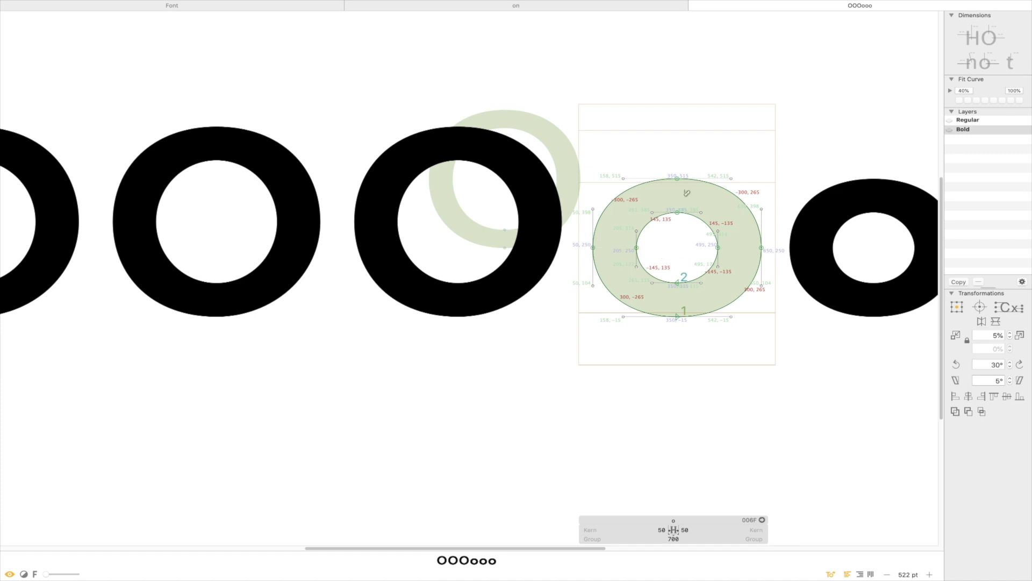
pyautogui.moveTo(681, 246); pyautogui.dragTo(779, 256)
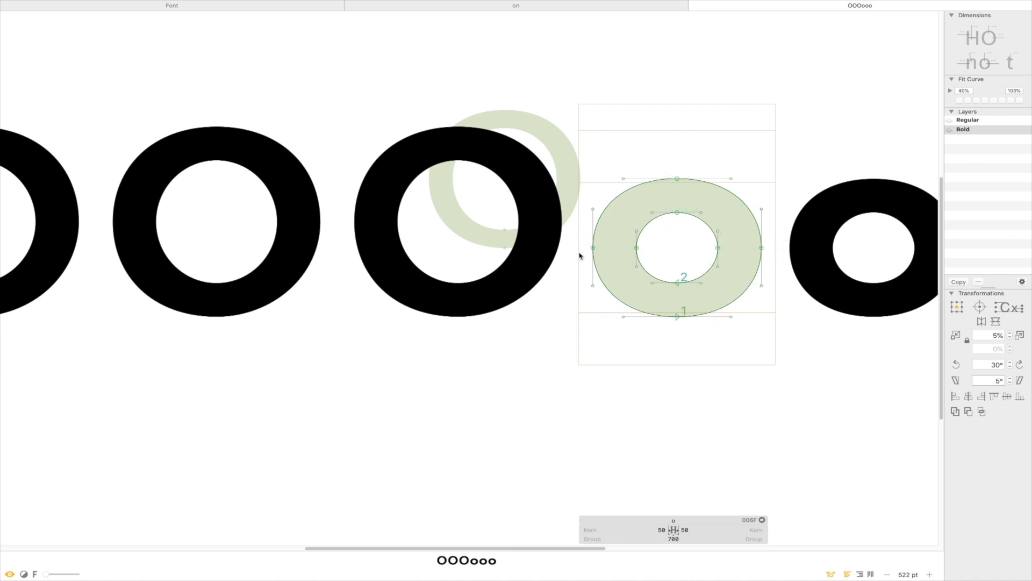
pyautogui.doubleClick(539, 230)
pyautogui.moveTo(505, 224); pyautogui.dragTo(578, 227)
pyautogui.press('super+minus')
pyautogui.press('super+minus')
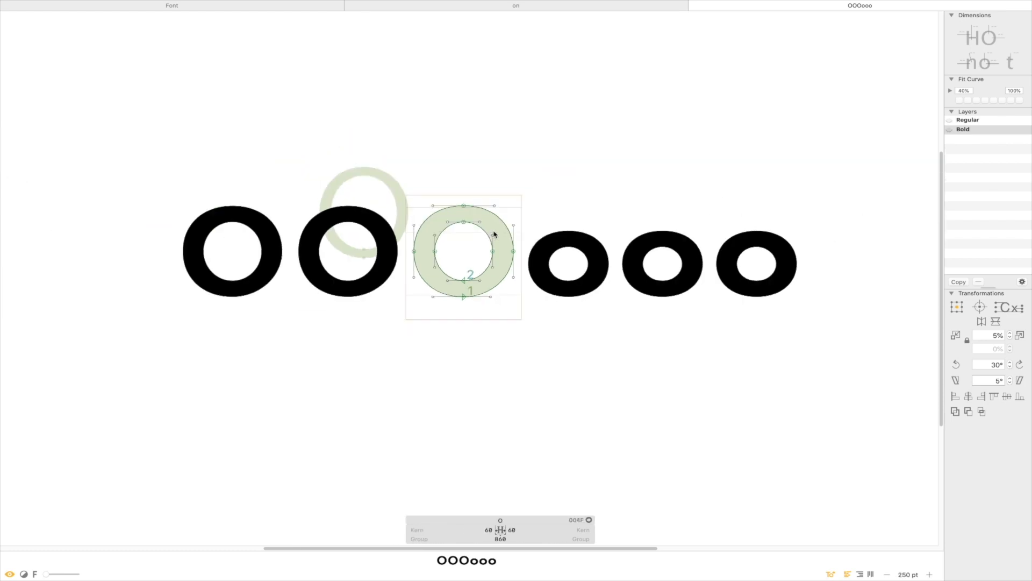
# Close the OOOooo tab and compare the Regular and Bold masters in the font overview, ending on Bold.
pyautogui.press('super+w')
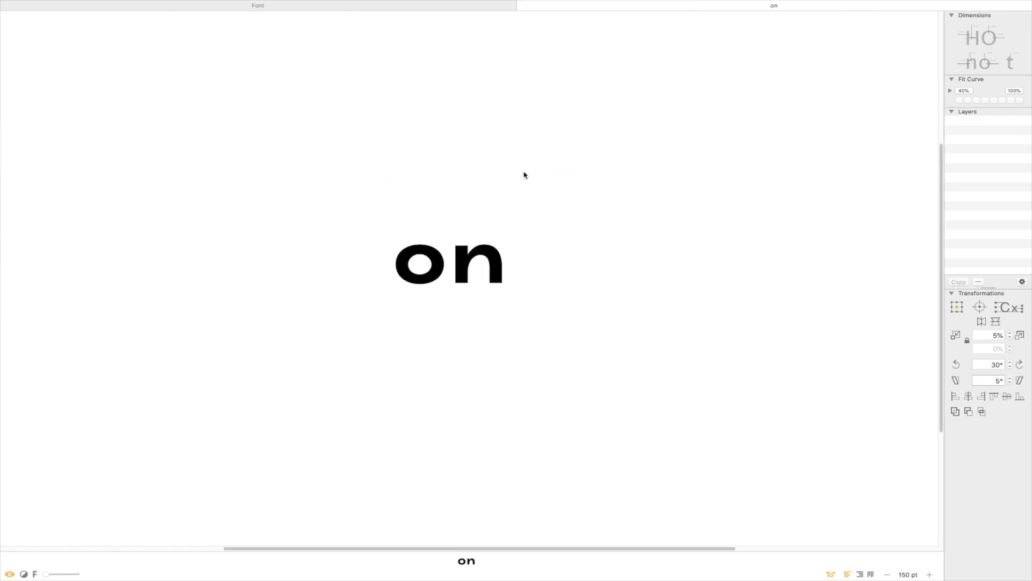
pyautogui.click(521, 6)
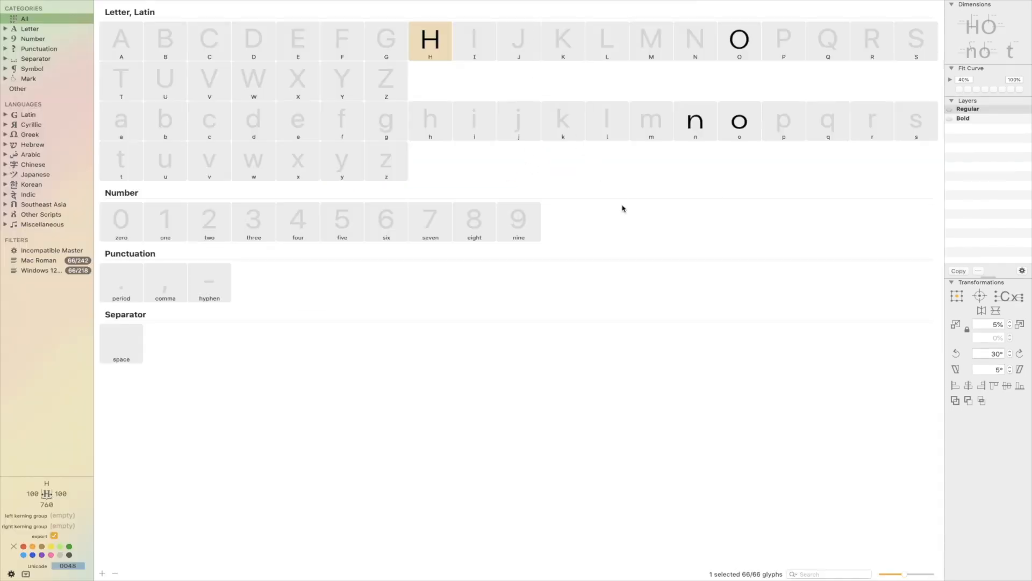
pyautogui.press('super+2')
pyautogui.press('super+1')
pyautogui.press('super+2')
pyautogui.press('super+1')
pyautogui.press('super+2')
# Open the lowercase o for editing from the font overview and insert a capital O before it.
pyautogui.doubleClick(741, 122)
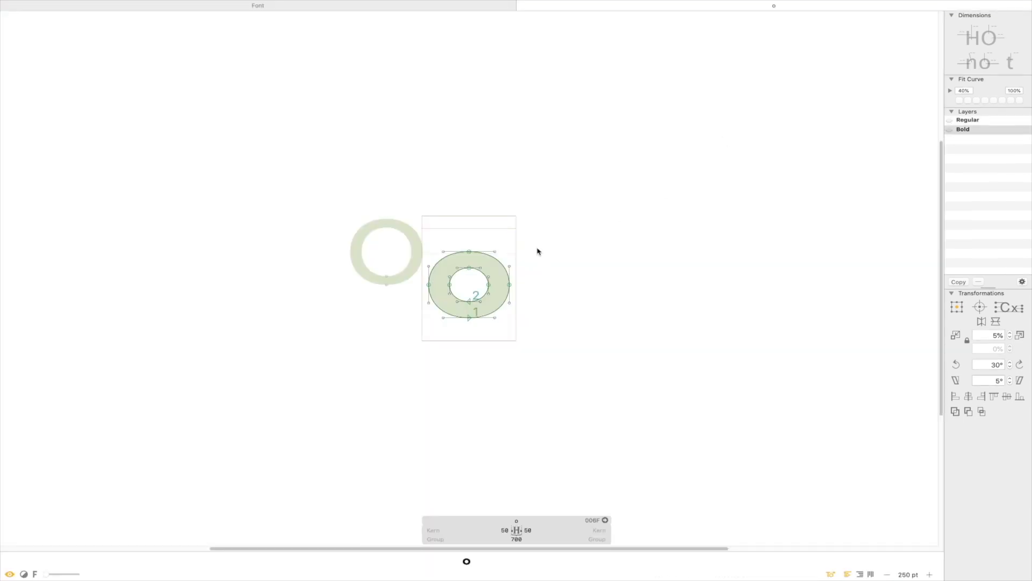
pyautogui.moveTo(600, 141); pyautogui.dragTo(352, 416)
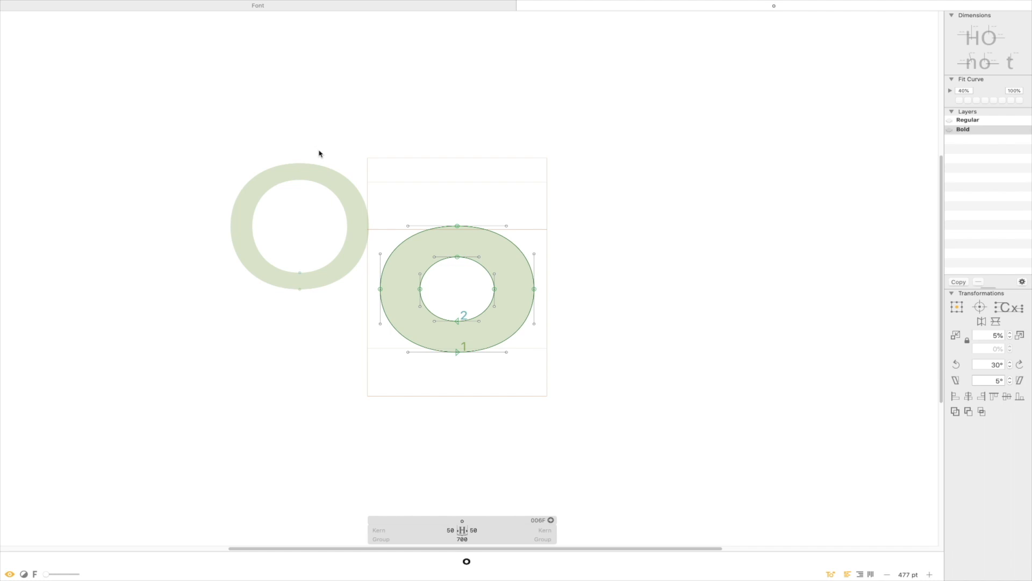
pyautogui.press('super+a')
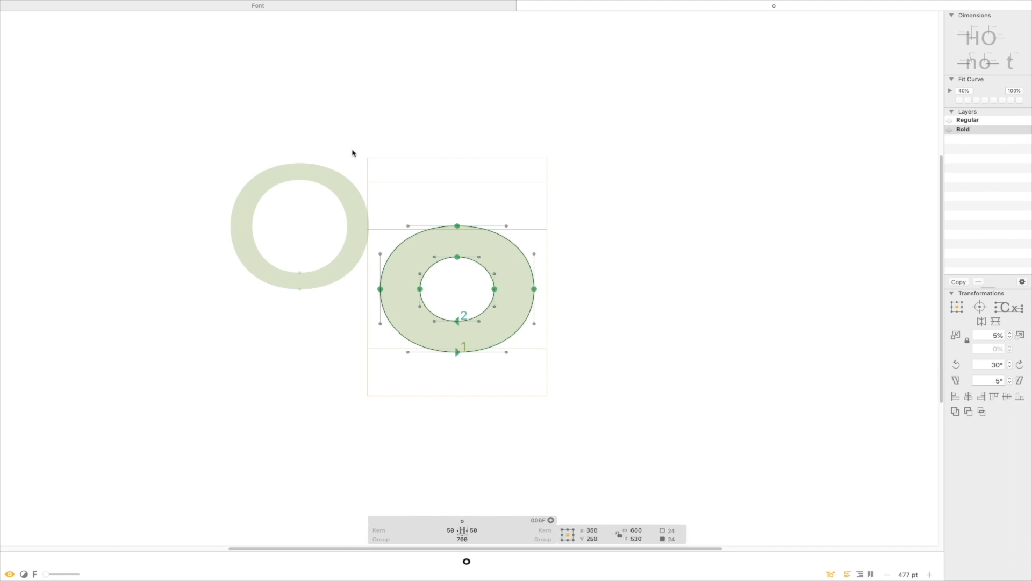
pyautogui.write('tO')
pyautogui.press('Escape')
pyautogui.press('space')
pyautogui.moveTo(755, 155); pyautogui.dragTo(641, 143)
# Add H and n after the lowercase o so the sample text reads OoHn.
pyautogui.press('t')
pyautogui.click(634, 258)
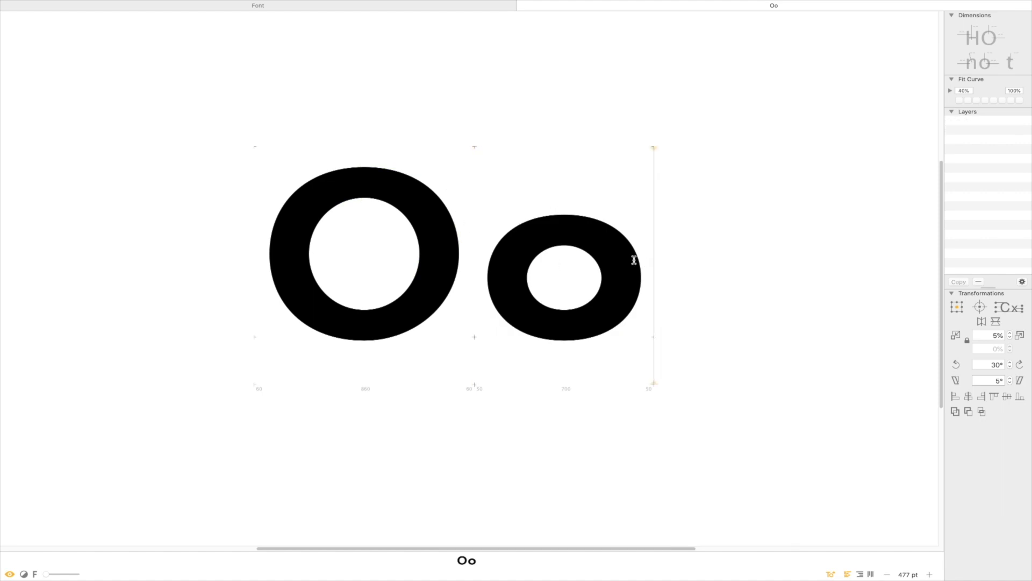
pyautogui.write('N')
pyautogui.press('BackSpace')
pyautogui.write('Hn')
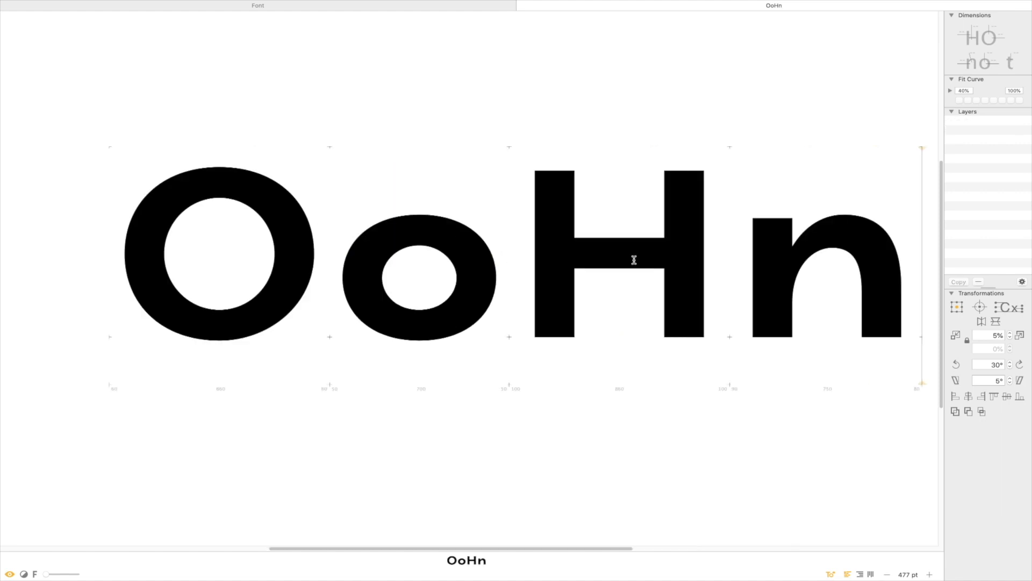
pyautogui.press('super+minus')
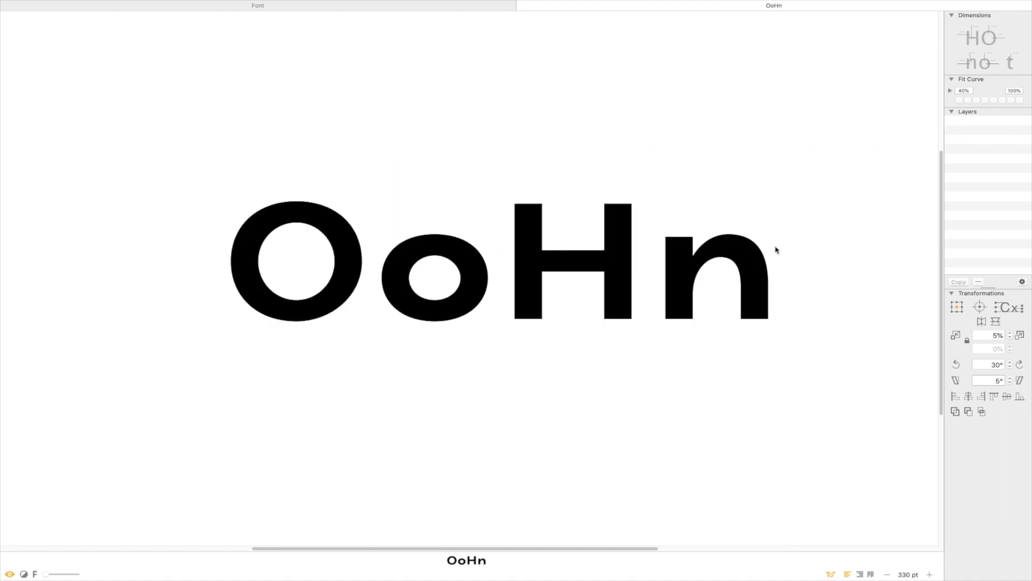
# Set the bold n's left sidebearing to 80.
pyautogui.doubleClick(706, 283)
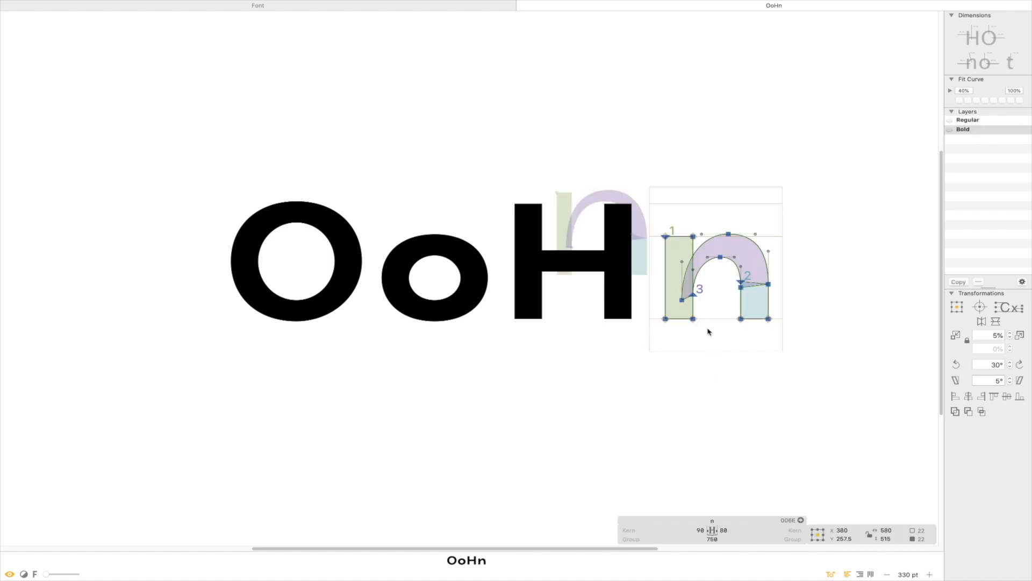
pyautogui.click(705, 530)
pyautogui.write('80')
pyautogui.press('Return')
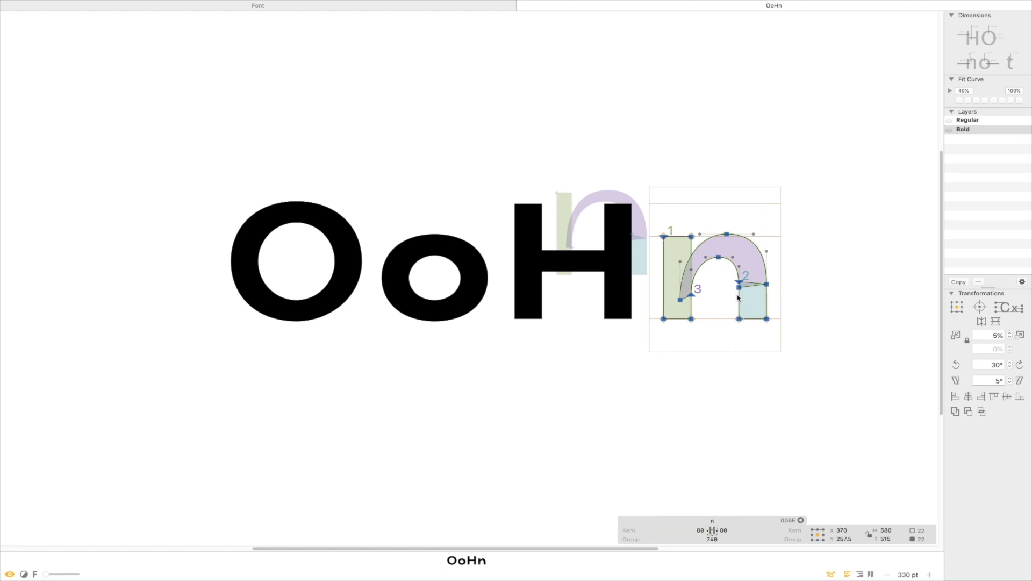
# Check the sidebearings of the Regular n and H against those of the Bold H.
pyautogui.press('super+1')
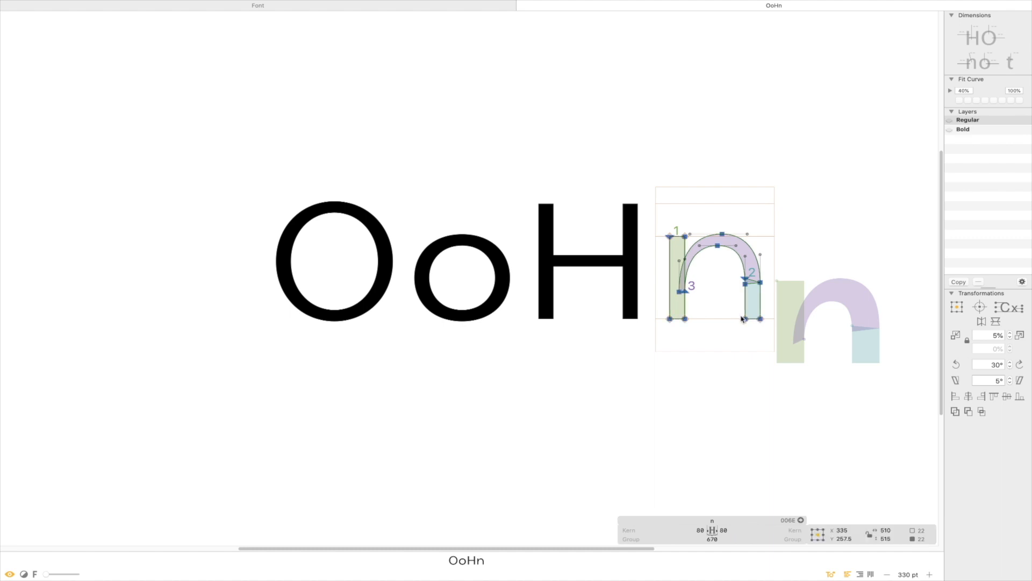
pyautogui.doubleClick(598, 317)
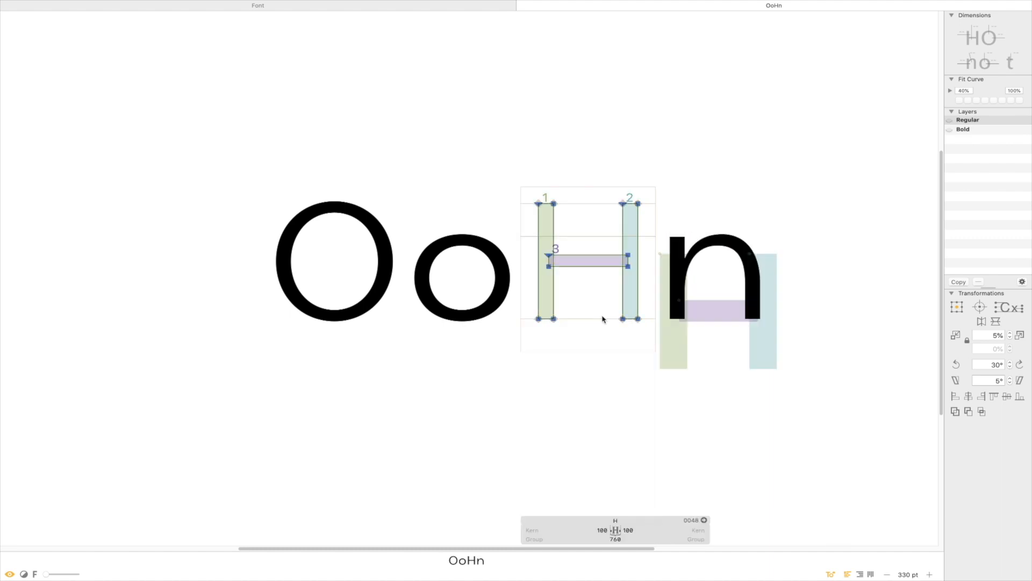
pyautogui.press('super+2')
pyautogui.press('super+a')
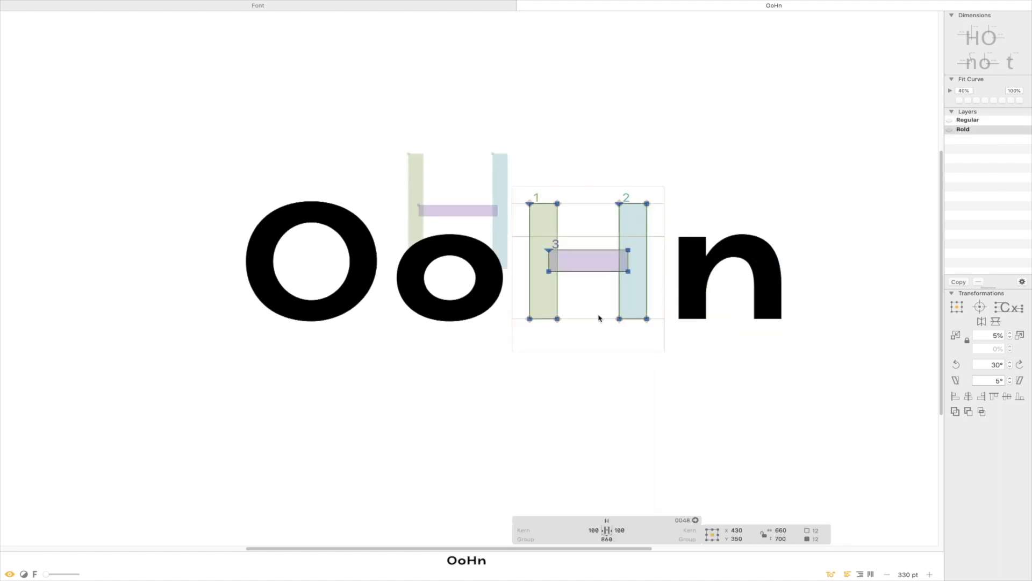
# Copy the bold n's outlines and paste them into the lowercase o for comparison.
pyautogui.doubleClick(779, 317)
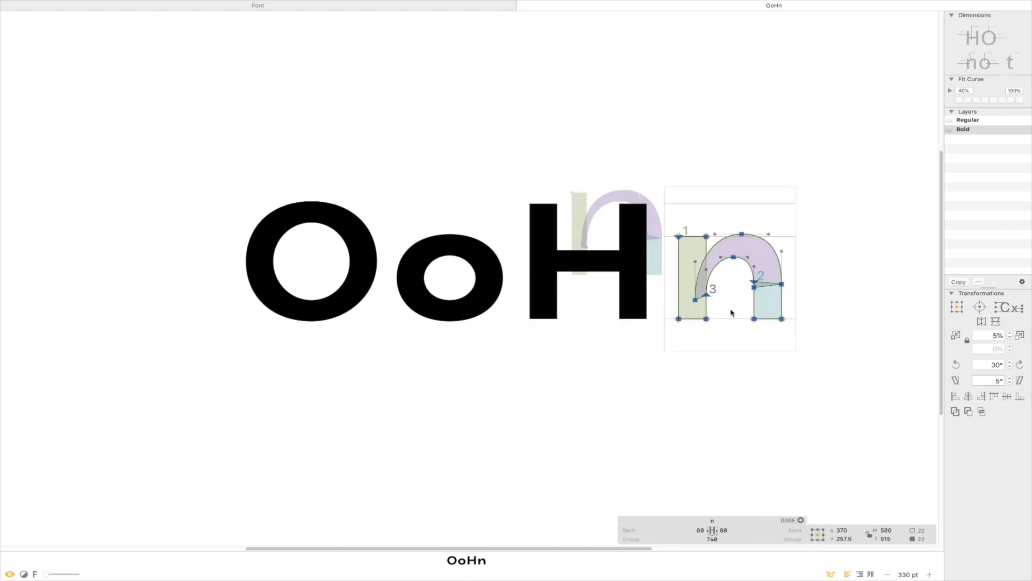
pyautogui.click(729, 335)
pyautogui.moveTo(671, 217); pyautogui.dragTo(790, 403)
pyautogui.click(424, 348)
pyautogui.doubleClick(457, 278)
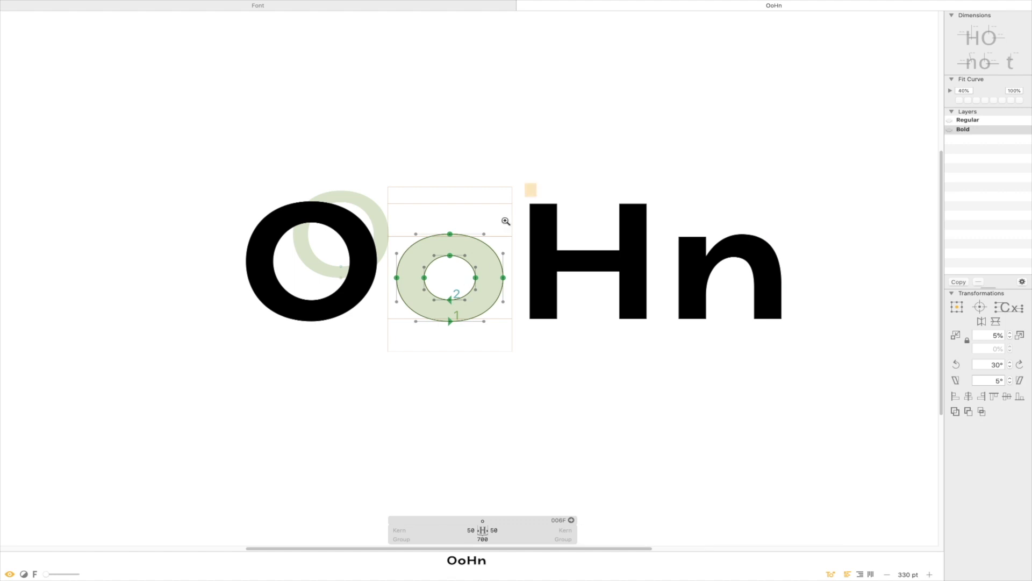
pyautogui.click(505, 221)
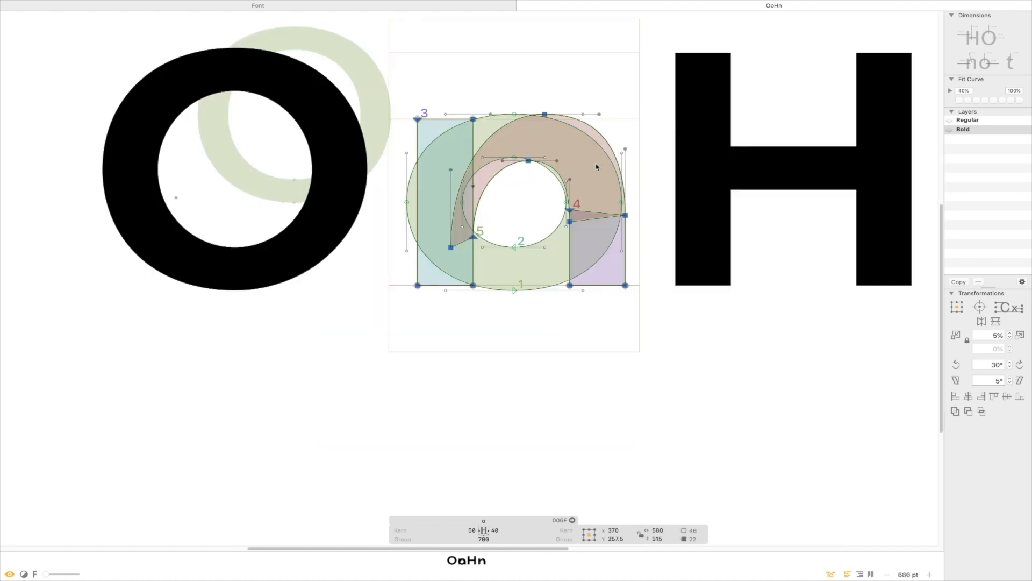
# Nudge the pasted n to x 353 and y 256.5 over the o, and move it straight down below the o.
pyautogui.hotkey('shift', 'Left')
pyautogui.hotkey('shift', 'Left')
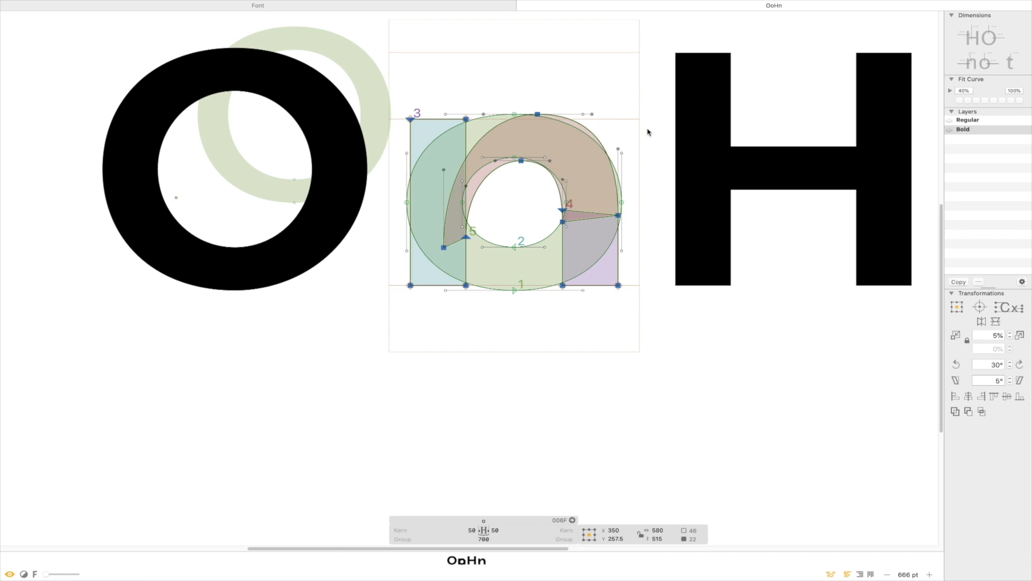
pyautogui.press('Right')
pyautogui.press('Right')
pyautogui.press('Right')
pyautogui.press('Down')
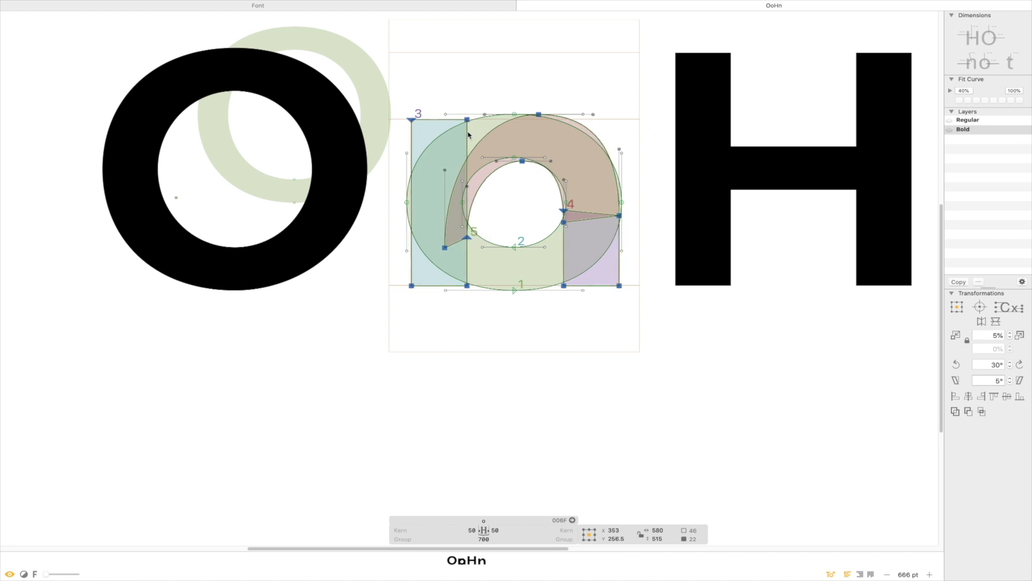
pyautogui.moveTo(466, 129); pyautogui.dragTo(467, 317)
pyautogui.click(389, 263)
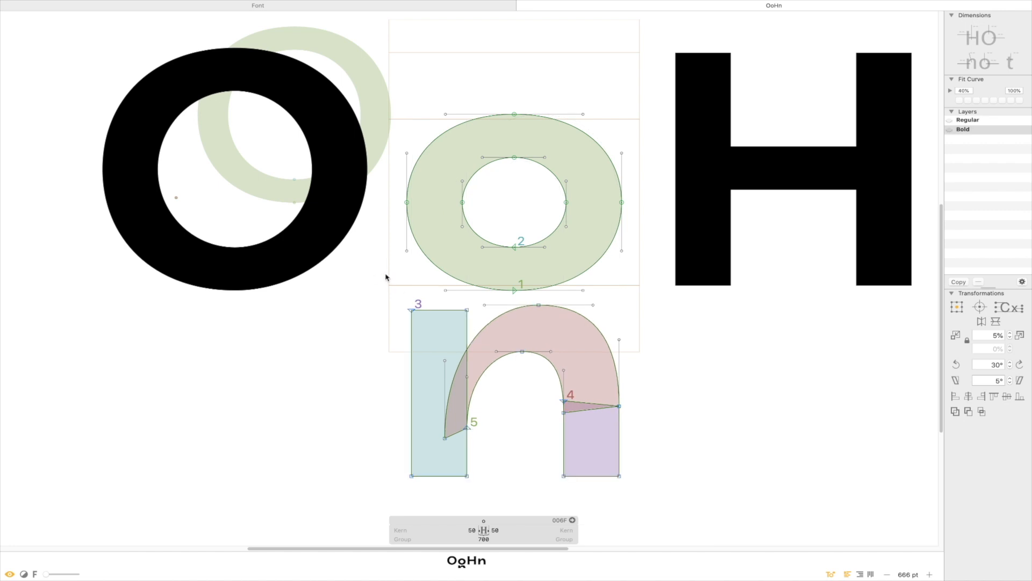
# Preview the filled o above the pasted n and delete the n's shapes from the o glyph.
pyautogui.press('space')
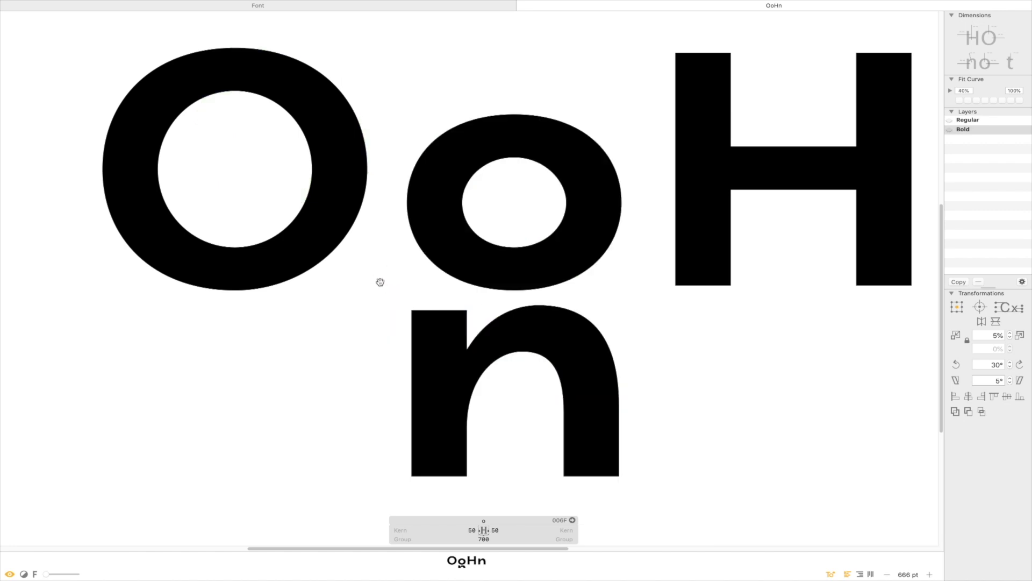
pyautogui.moveTo(664, 294); pyautogui.dragTo(339, 514)
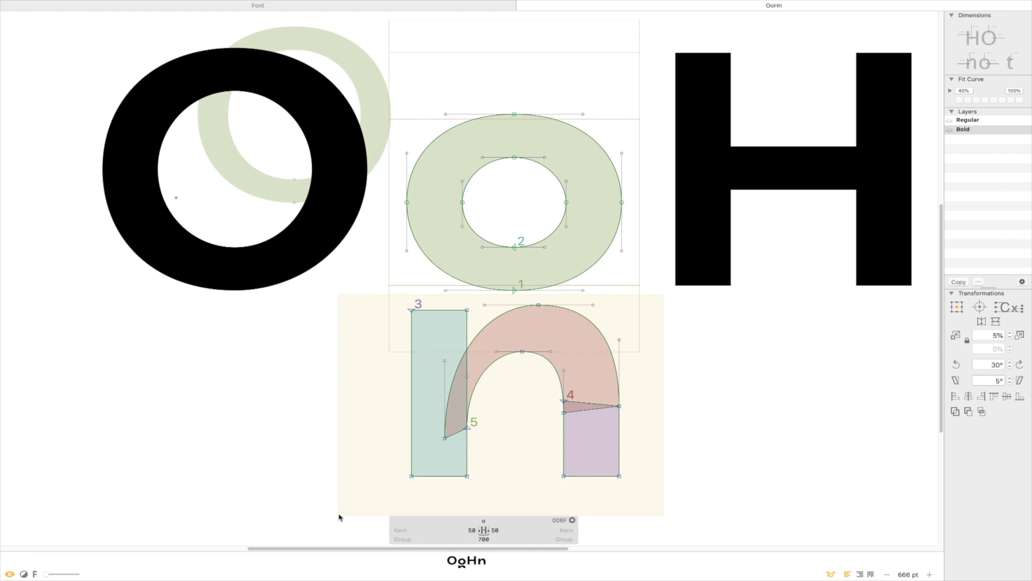
pyautogui.press('Delete')
# Copy the bold H's outlines and paste them into the capital O to compare their widths.
pyautogui.doubleClick(723, 182)
pyautogui.press('super+a')
pyautogui.press('super+c')
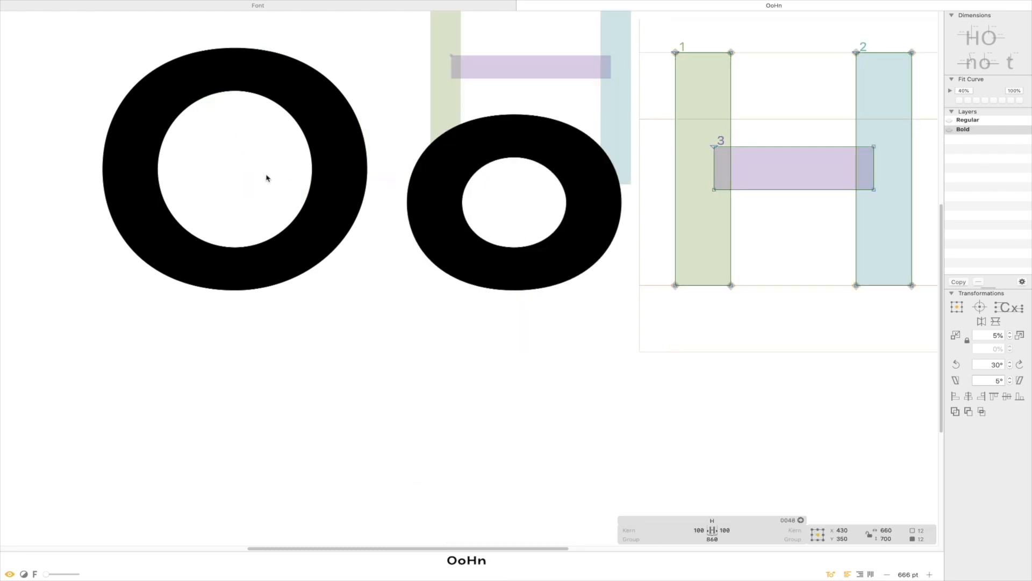
pyautogui.doubleClick(274, 179)
pyautogui.press('super+v')
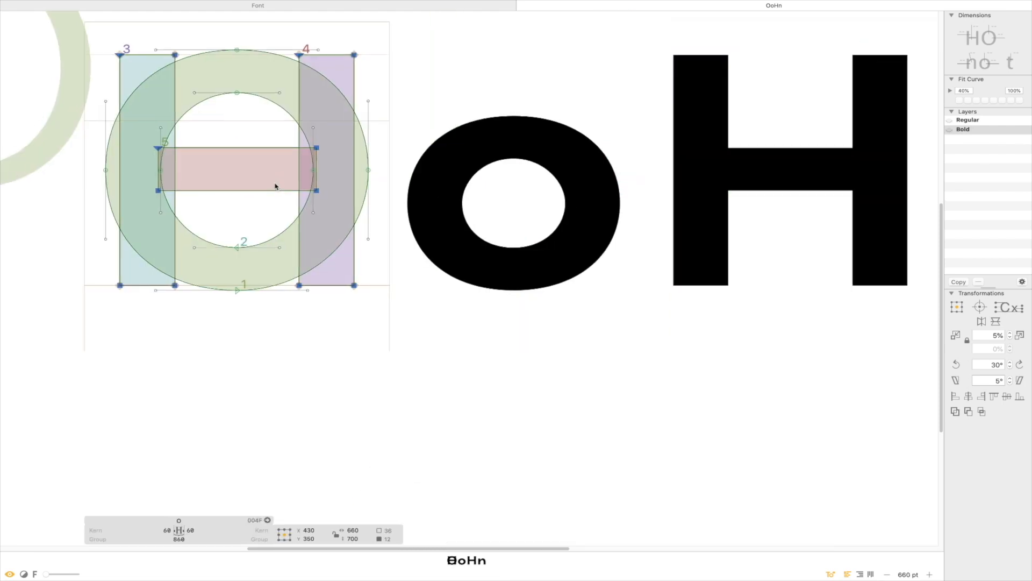
pyautogui.press('super+minus')
pyautogui.click(494, 148)
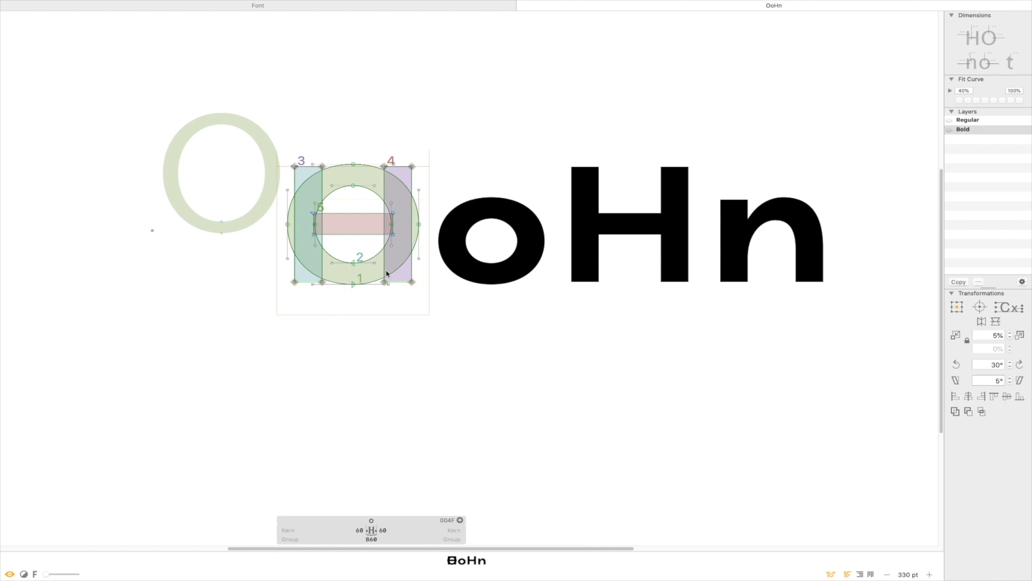
# Undo the paste of the H into the capital O, and narrow the bold o by moving each side 10 units inward.
pyautogui.press('super+z')
pyautogui.doubleClick(517, 236)
pyautogui.moveTo(669, 117); pyautogui.dragTo(308, 409)
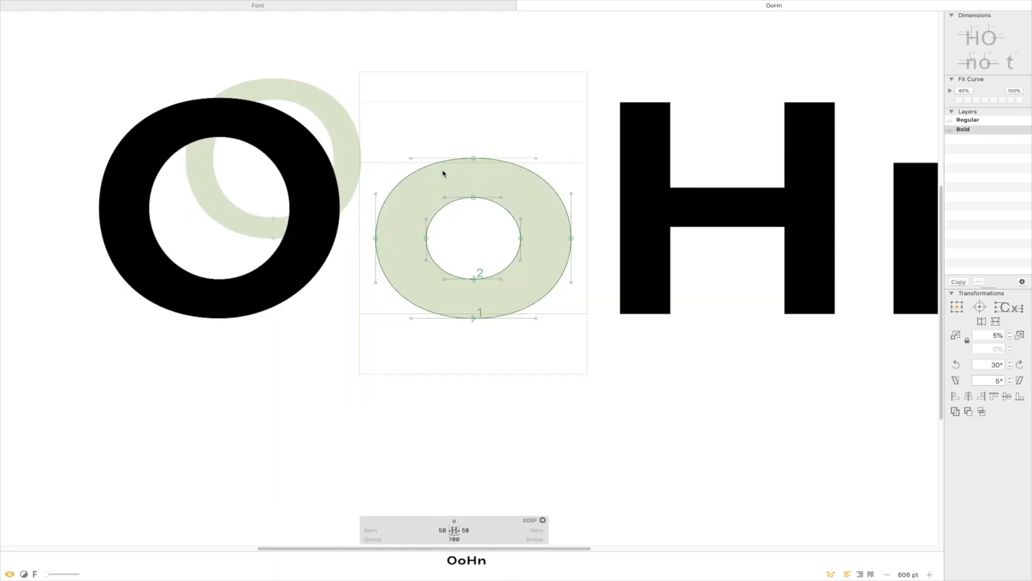
pyautogui.moveTo(333, 94); pyautogui.dragTo(461, 388)
pyautogui.hotkey('shift', 'Right')
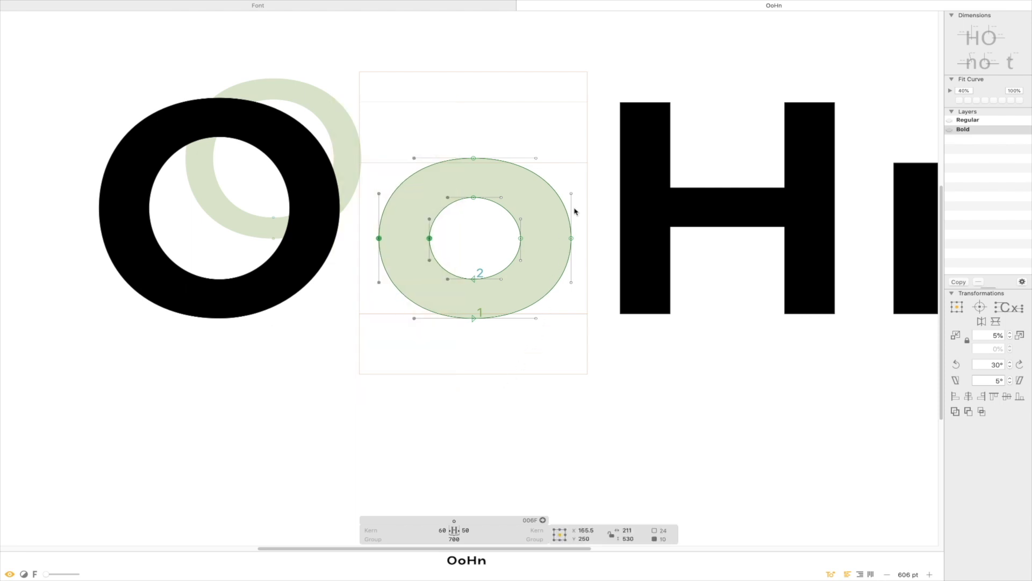
pyautogui.moveTo(588, 102); pyautogui.dragTo(485, 397)
pyautogui.hotkey('shift', 'Left')
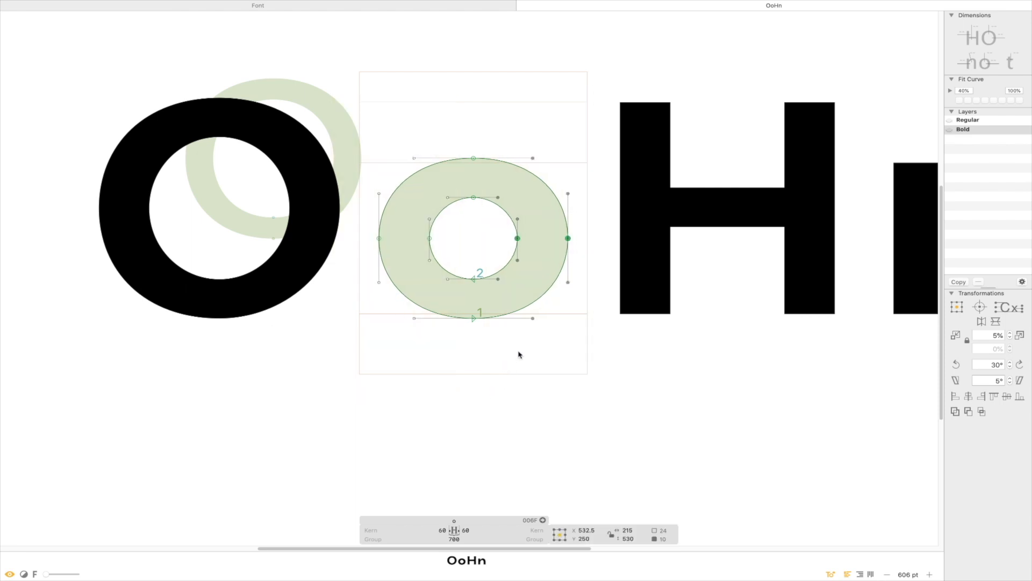
pyautogui.click(442, 530)
pyautogui.press('Return')
# Narrow the Regular o by 10 units on each side with both sidebearings set to 60, and return to the Bold master.
pyautogui.press('super+1')
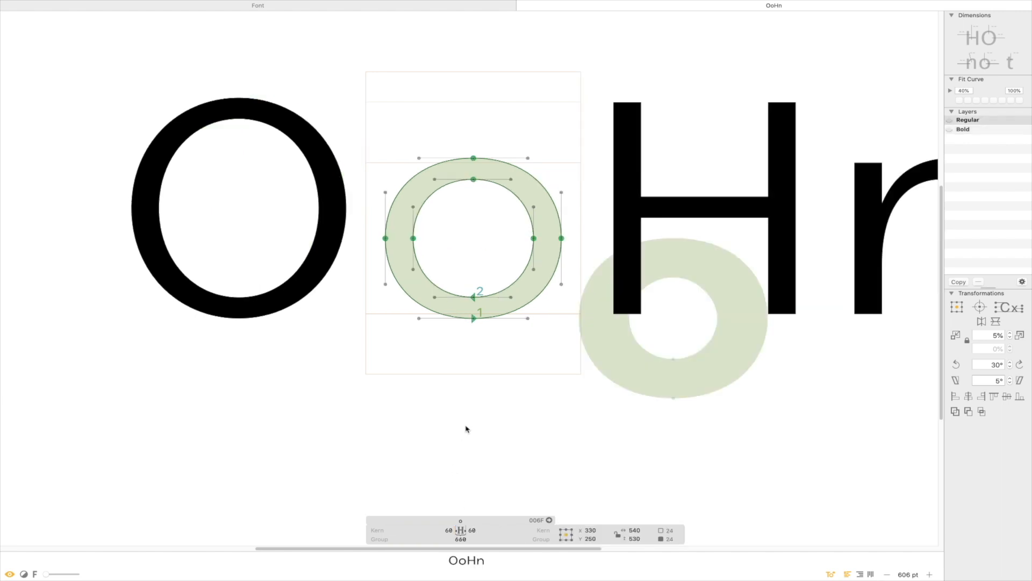
pyautogui.moveTo(375, 119); pyautogui.dragTo(445, 405)
pyautogui.hotkey('shift', 'Right')
pyautogui.moveTo(568, 106); pyautogui.dragTo(503, 371)
pyautogui.hotkey('shift', 'Left')
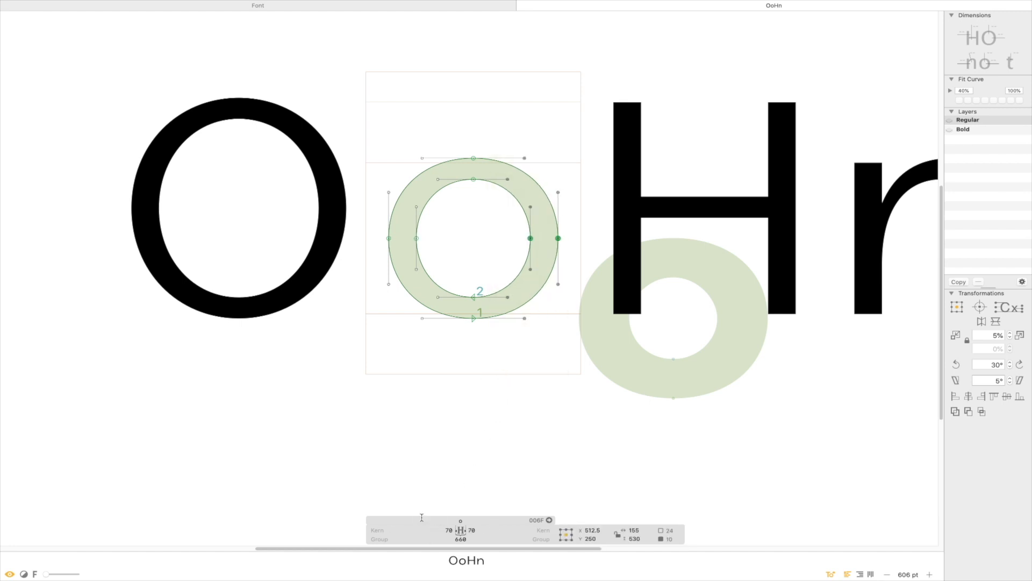
pyautogui.click(429, 531)
pyautogui.write('60')
pyautogui.press('Tab')
pyautogui.write('60')
pyautogui.press('Return')
pyautogui.press('super+2')
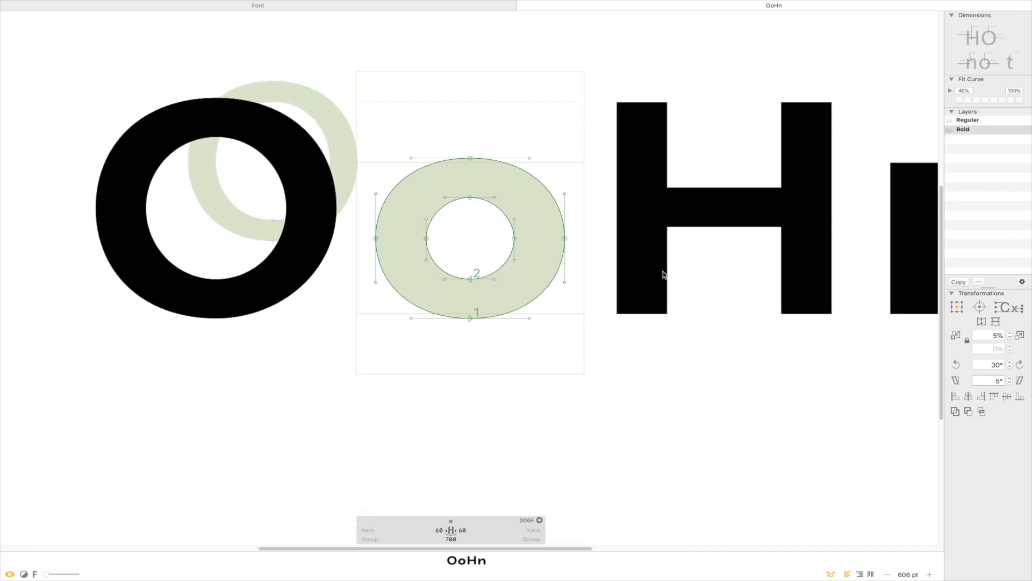
pyautogui.press('t')
pyautogui.doubleClick(611, 266)
pyautogui.press('super+0')
pyautogui.press('super+b')
pyautogui.press('super+0')
pyautogui.press('super+0')
pyautogui.press('super+0')
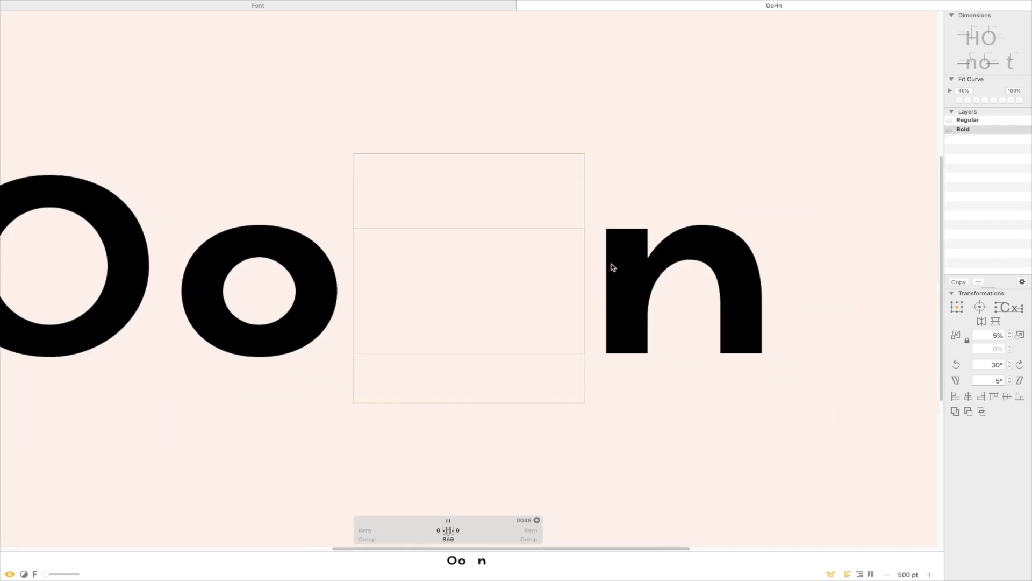
pyautogui.press('super+minus')
pyautogui.press('super+z')
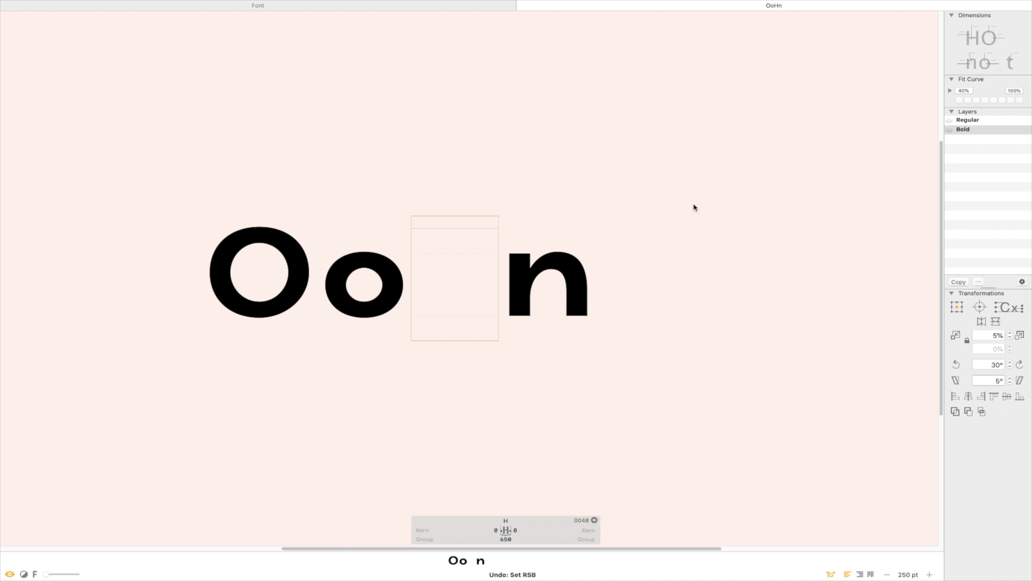
pyautogui.press('super+shift+z')
# Replace the blank H between the o and n in the sample text with a newly entered H.
pyautogui.doubleClick(567, 317)
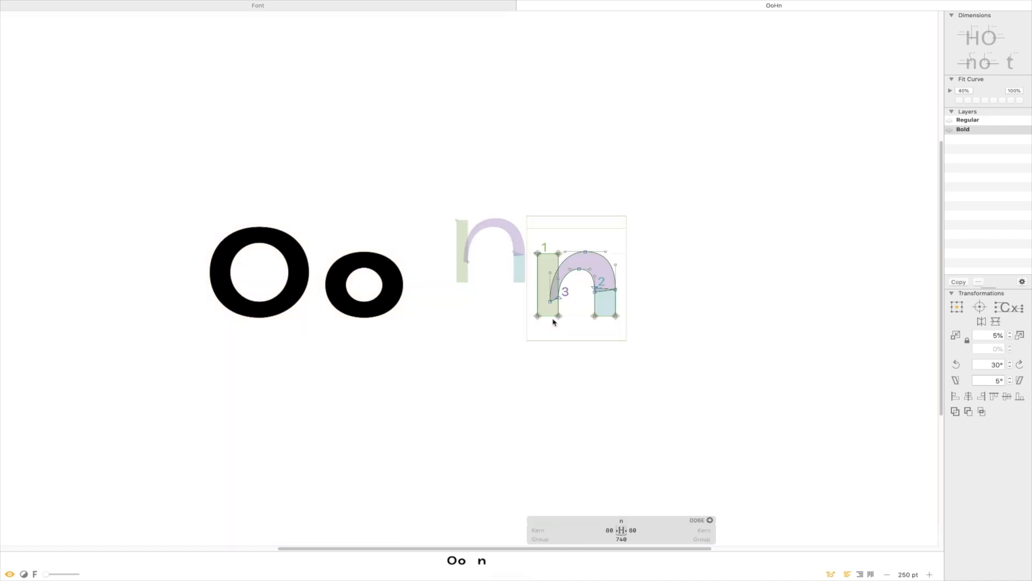
pyautogui.press('t')
pyautogui.press('BackSpace')
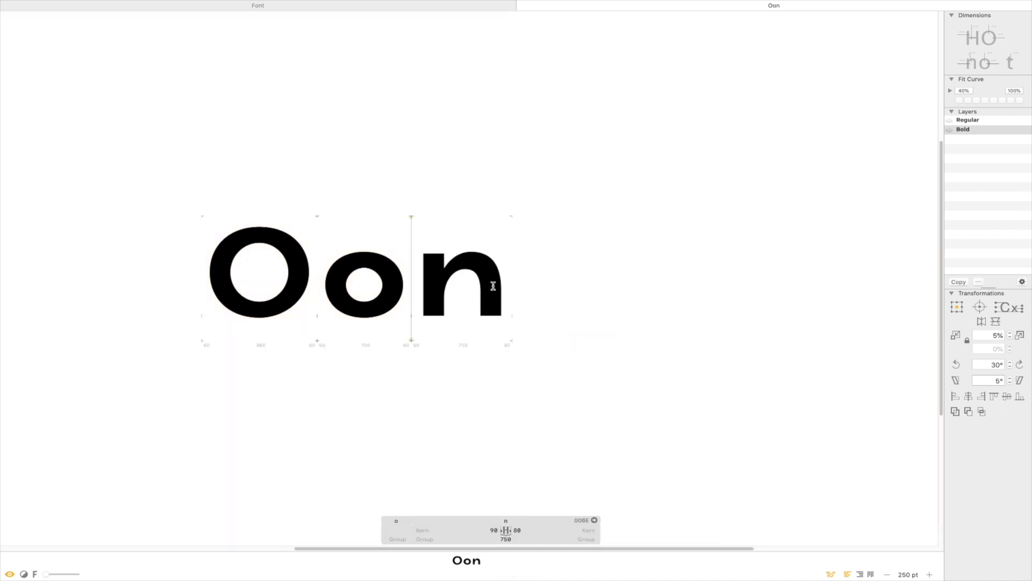
pyautogui.write('H')
pyautogui.press('Escape')
# Compare the Regular and Bold masters of OoHn by switching repeatedly between them.
pyautogui.press('space')
pyautogui.moveTo(501, 236); pyautogui.dragTo(616, 235)
pyautogui.doubleClick(751, 291)
pyautogui.press('super+1')
pyautogui.press('super+2')
pyautogui.press('super+1')
pyautogui.press('super+2')
pyautogui.press('super+1')
pyautogui.press('super+2')
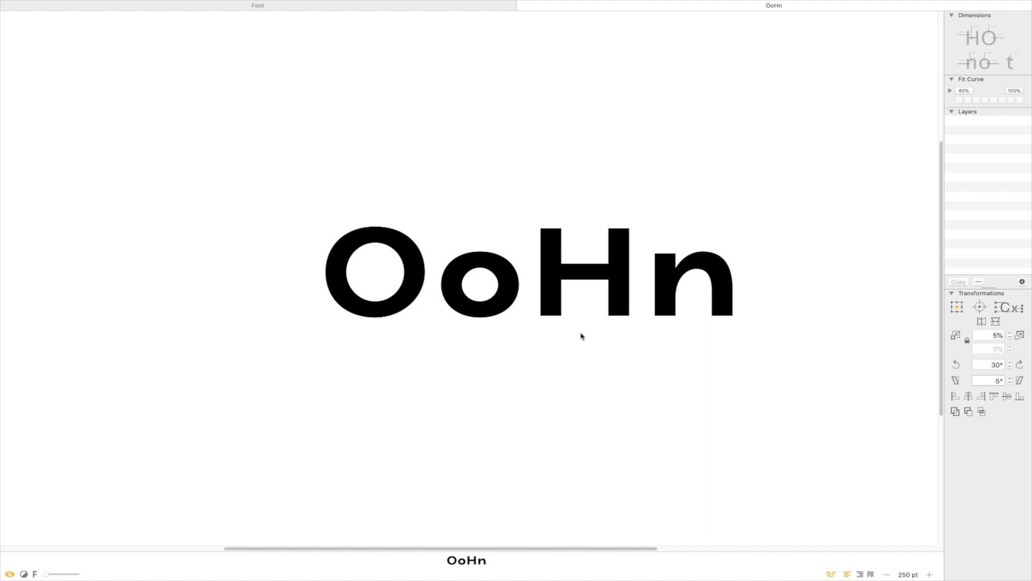
# Narrow the bold o further by moving its left side 10 units and its right side 11 units inward.
pyautogui.doubleClick(515, 310)
pyautogui.moveTo(593, 178); pyautogui.dragTo(435, 411)
pyautogui.hotkey('shift', 'Right')
pyautogui.moveTo(531, 141); pyautogui.dragTo(461, 379)
pyautogui.press('Left')
pyautogui.hotkey('shift', 'Left')
# Slightly adjust the curve handles at the top of the bold o's counter.
pyautogui.click(540, 178)
pyautogui.moveTo(465, 210); pyautogui.dragTo(470, 212)
pyautogui.click(425, 209)
pyautogui.click(420, 226)
pyautogui.moveTo(427, 262); pyautogui.dragTo(464, 291)
pyautogui.hotkey('shift', 'Left')
pyautogui.hotkey('shift', 'Right')
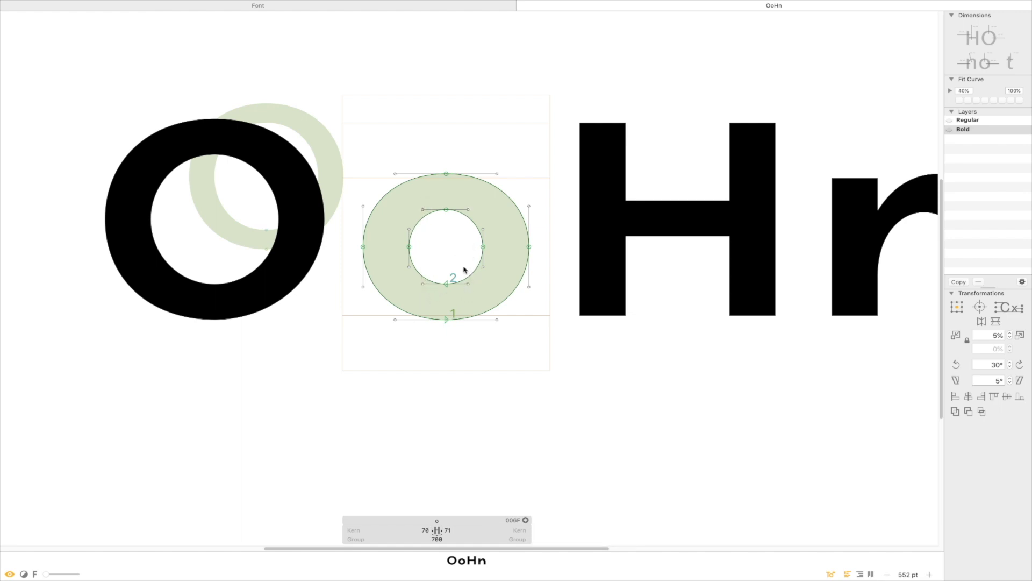
# Set both sidebearings of the bold o to 60.
pyautogui.click(425, 530)
pyautogui.write('60')
pyautogui.press('Tab')
pyautogui.write('60')
pyautogui.press('Return')
# Narrow the Regular o by another 10 units on each side and reset its left and right sidebearings to 60.
pyautogui.press('super+1')
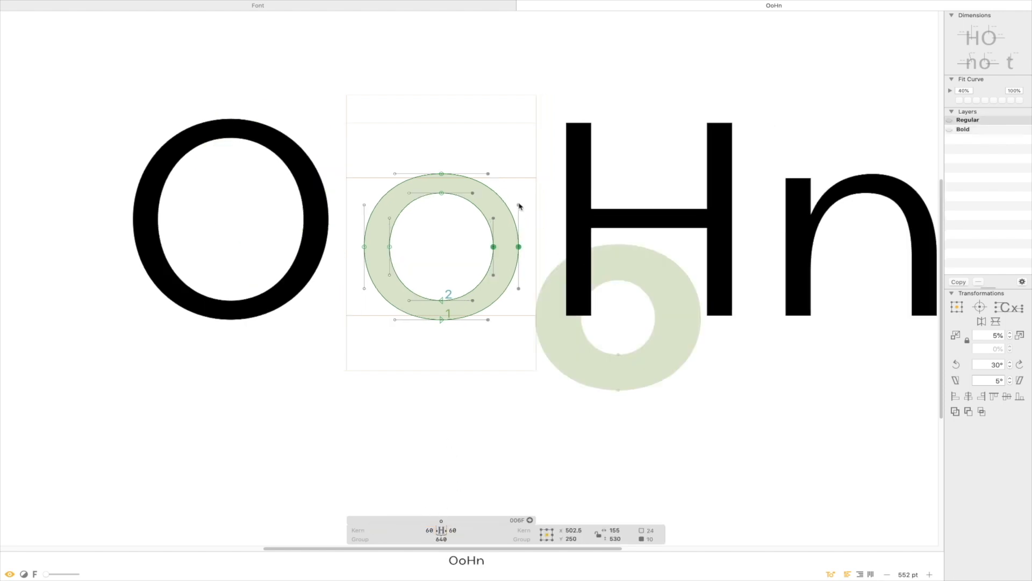
pyautogui.moveTo(344, 136); pyautogui.dragTo(417, 382)
pyautogui.hotkey('shift', 'Right')
pyautogui.moveTo(528, 127); pyautogui.dragTo(468, 380)
pyautogui.hotkey('shift', 'Left')
pyautogui.click(427, 530)
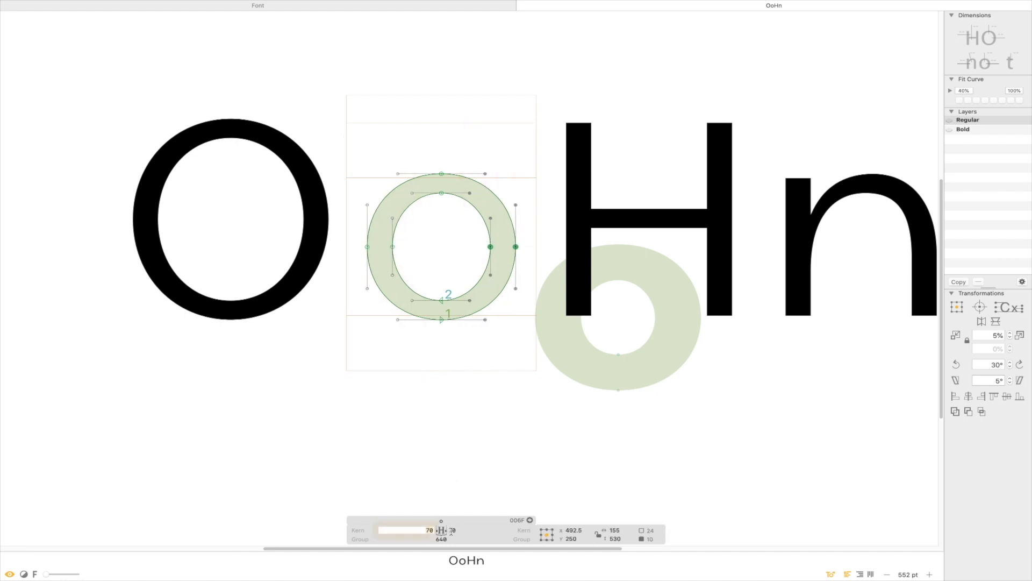
pyautogui.write('60')
pyautogui.press('Tab')
pyautogui.write('60')
pyautogui.press('Return')
# Check the narrower o against the O, H and n by alternating between the Bold and Regular masters.
pyautogui.press('super+minus')
pyautogui.press('super+minus')
pyautogui.press('super+minus')
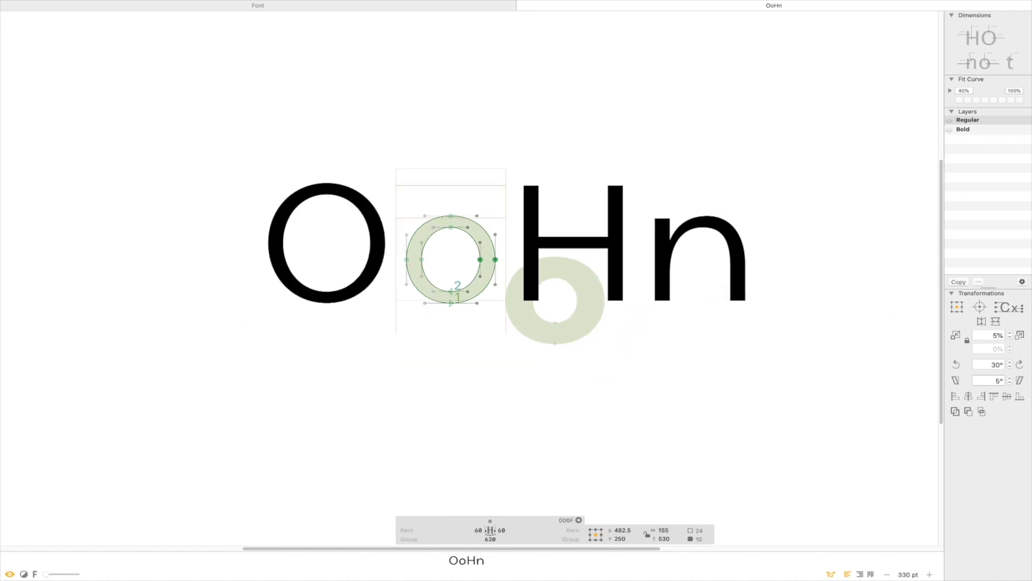
pyautogui.press('t')
pyautogui.click(667, 274)
pyautogui.press('super+2')
pyautogui.press('super+1')
pyautogui.press('super+2')
pyautogui.press('super+1')
pyautogui.press('super+2')
pyautogui.press('super+1')
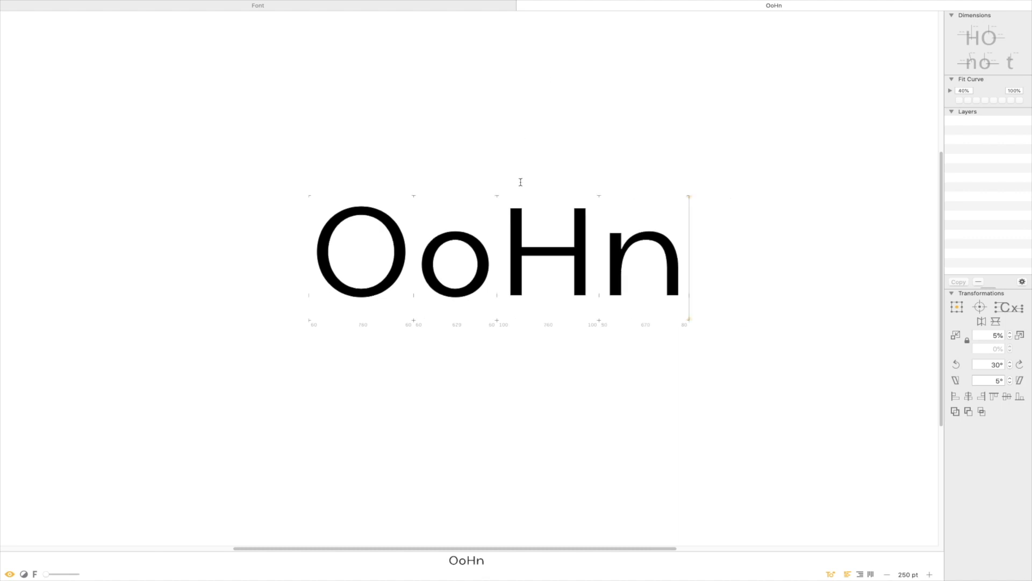
pyautogui.press('super+2')
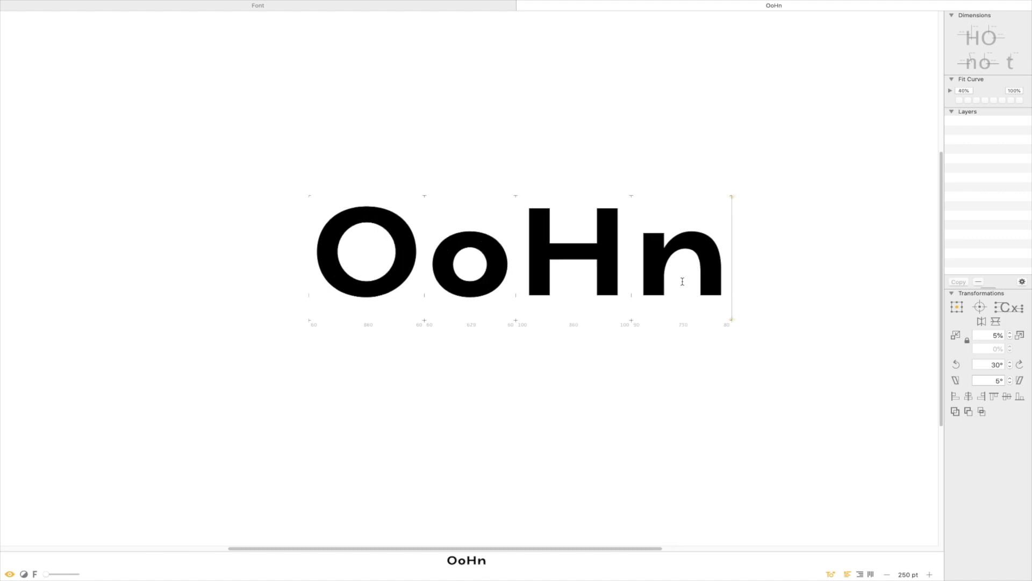
# Replace the sample text with OHno and reduce its display size to 25 pt.
pyautogui.press('super+a')
pyautogui.write('OHno')
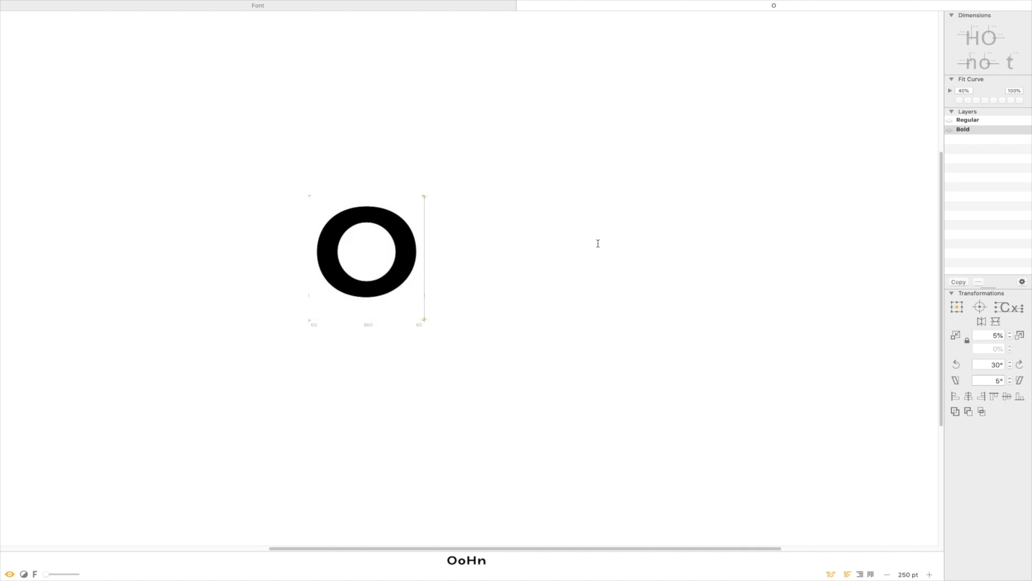
pyautogui.press('super+minus')
pyautogui.press('super+minus')
pyautogui.press('super+minus')
pyautogui.press('super+minus')
pyautogui.press('super+minus')
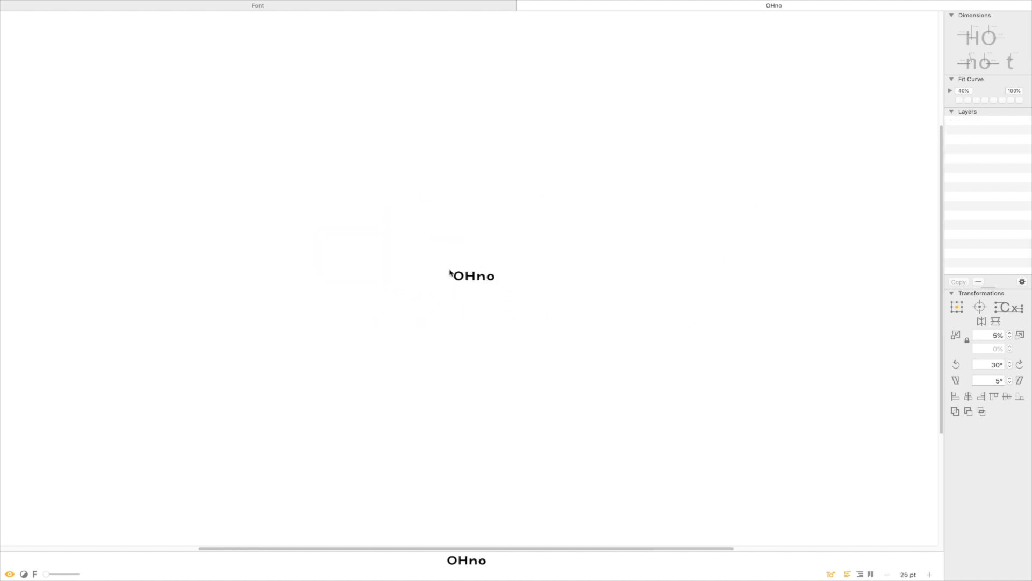
# Compare the Regular and Bold masters of OHno at small size and enlarge the Regular text to 100 pt.
pyautogui.press('super+1')
pyautogui.press('super+2')
pyautogui.press('super+1')
pyautogui.press('super+2')
pyautogui.press('super+1')
pyautogui.press('super+plus')
pyautogui.press('super+plus')
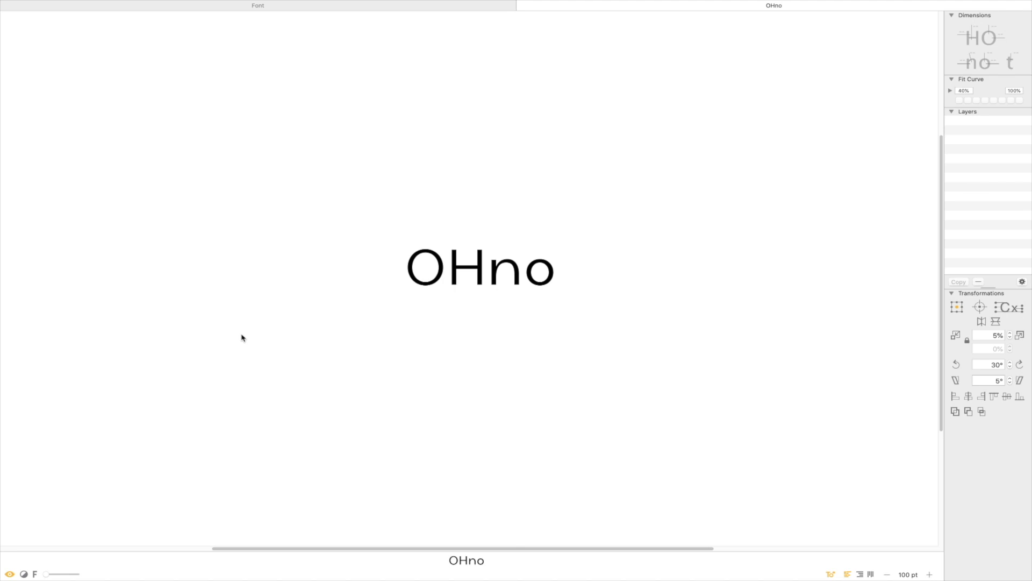